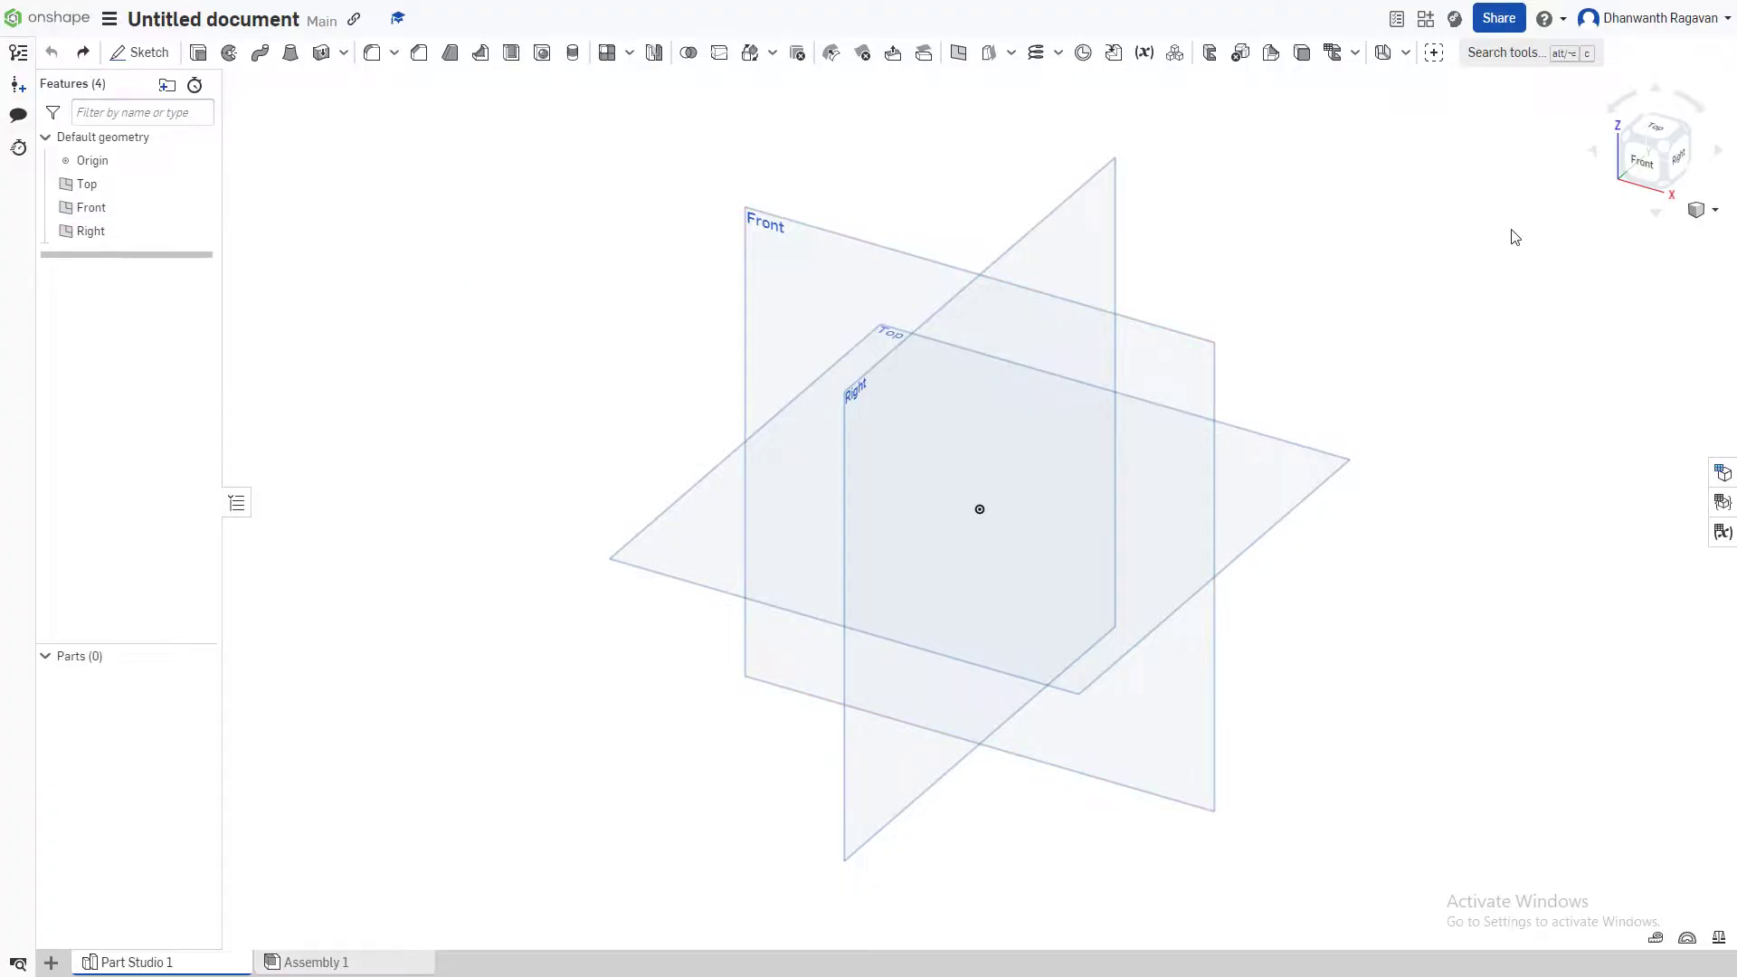
# - Sketch a corner rectangle about 1.96 by 3 in on the Top plane, starting at the origin and extending toward negative X and positive Y
pyautogui.click(1656, 128)
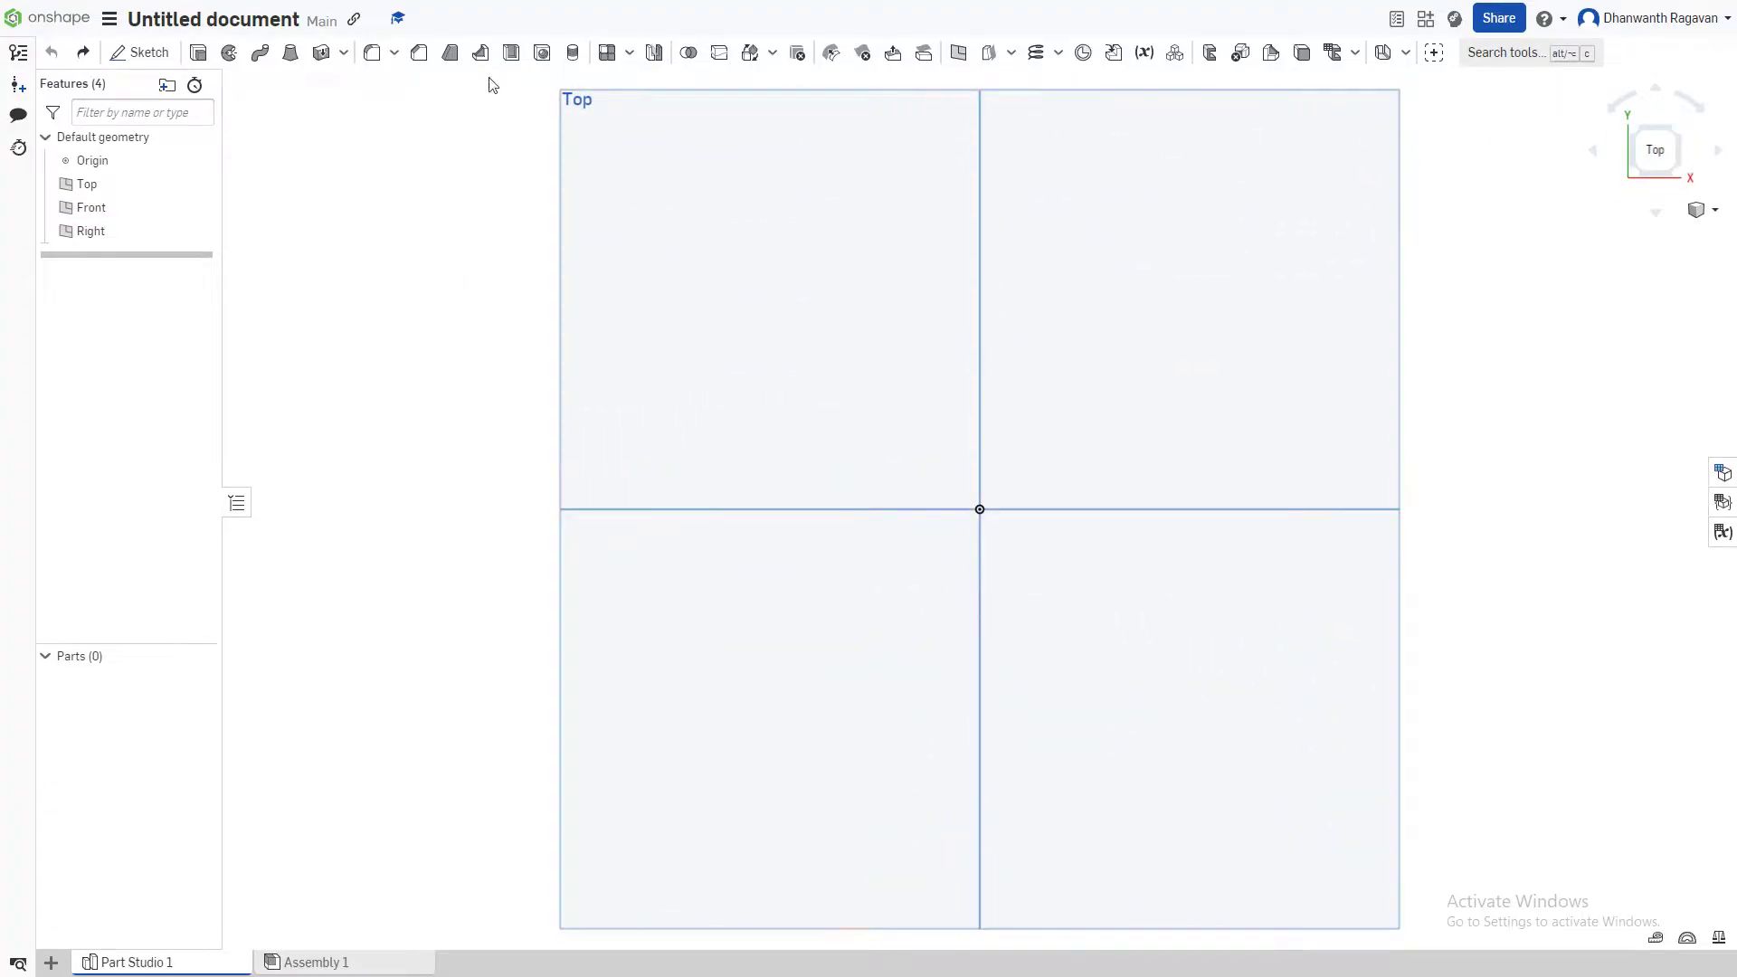
pyautogui.click(140, 52)
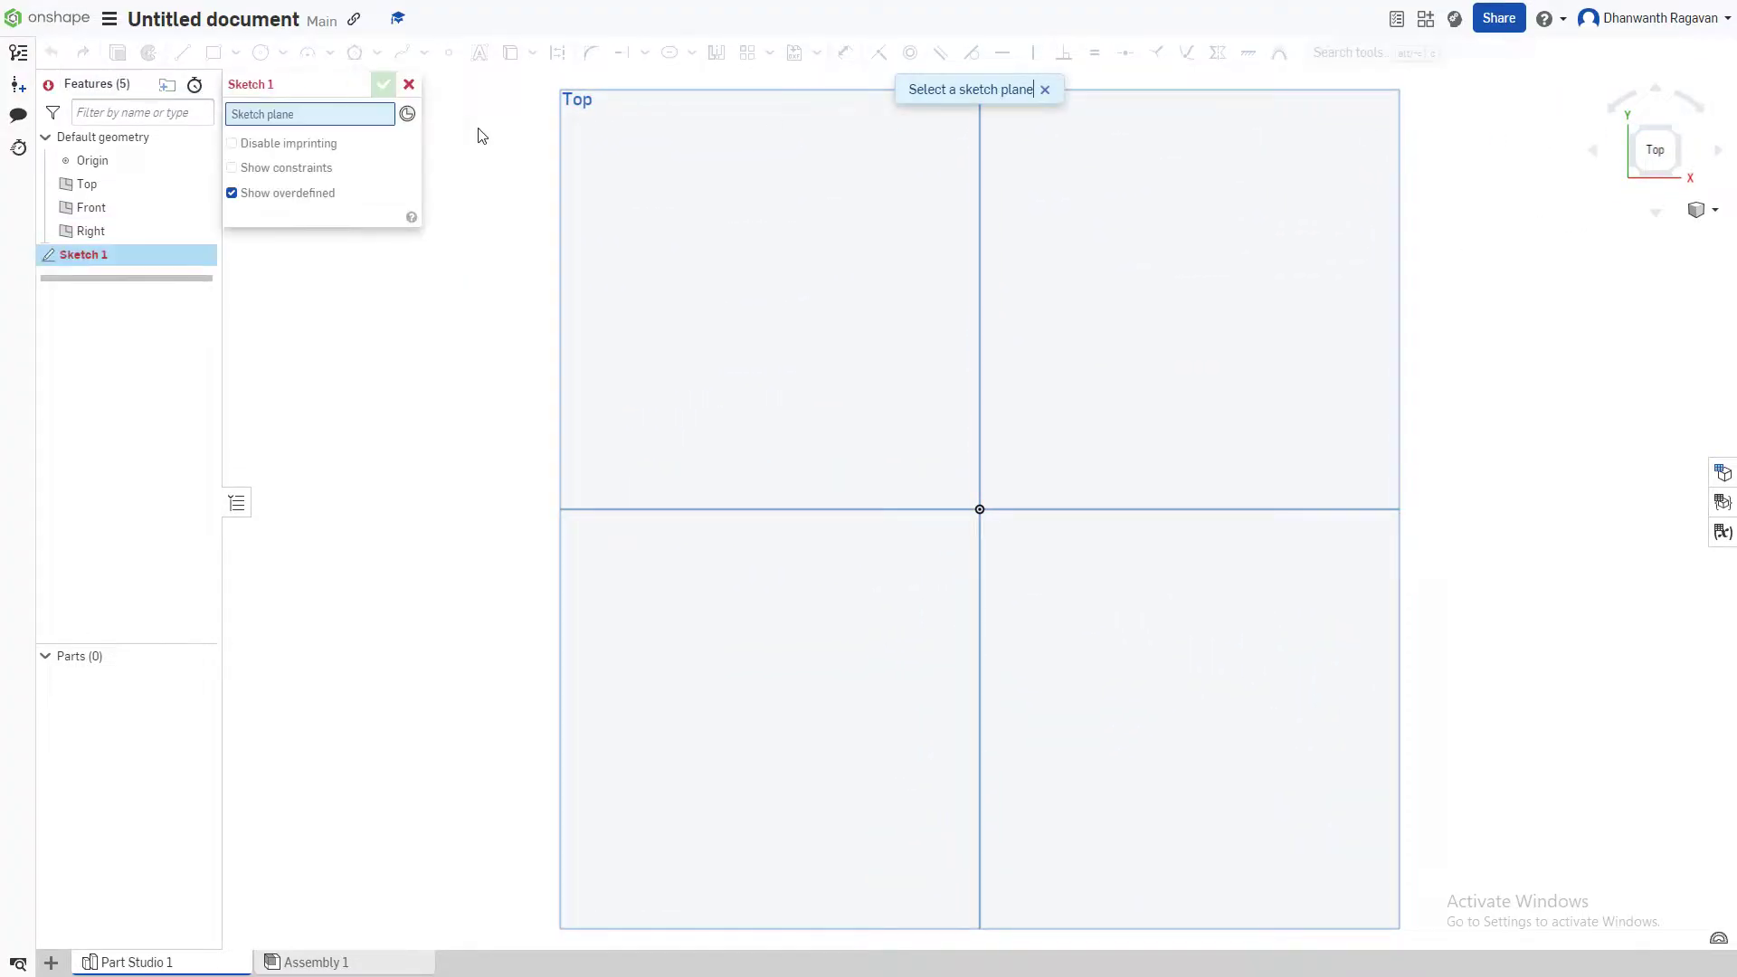
pyautogui.click(799, 338)
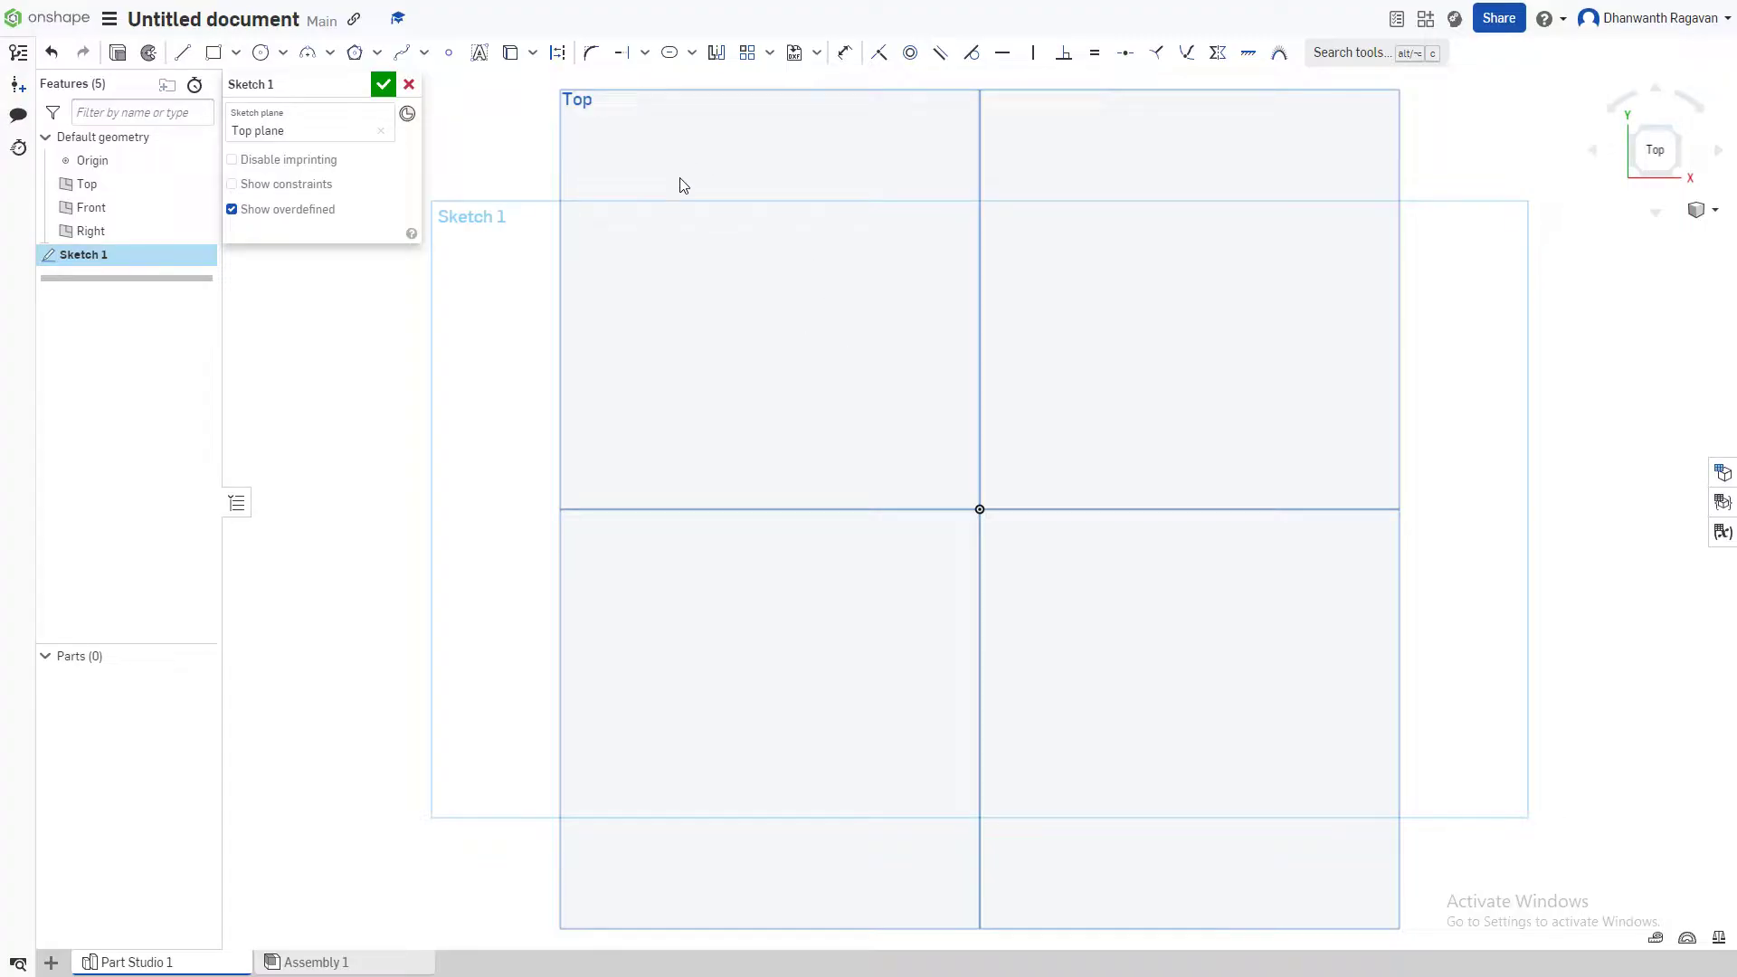
pyautogui.click(214, 52)
pyautogui.click(978, 509)
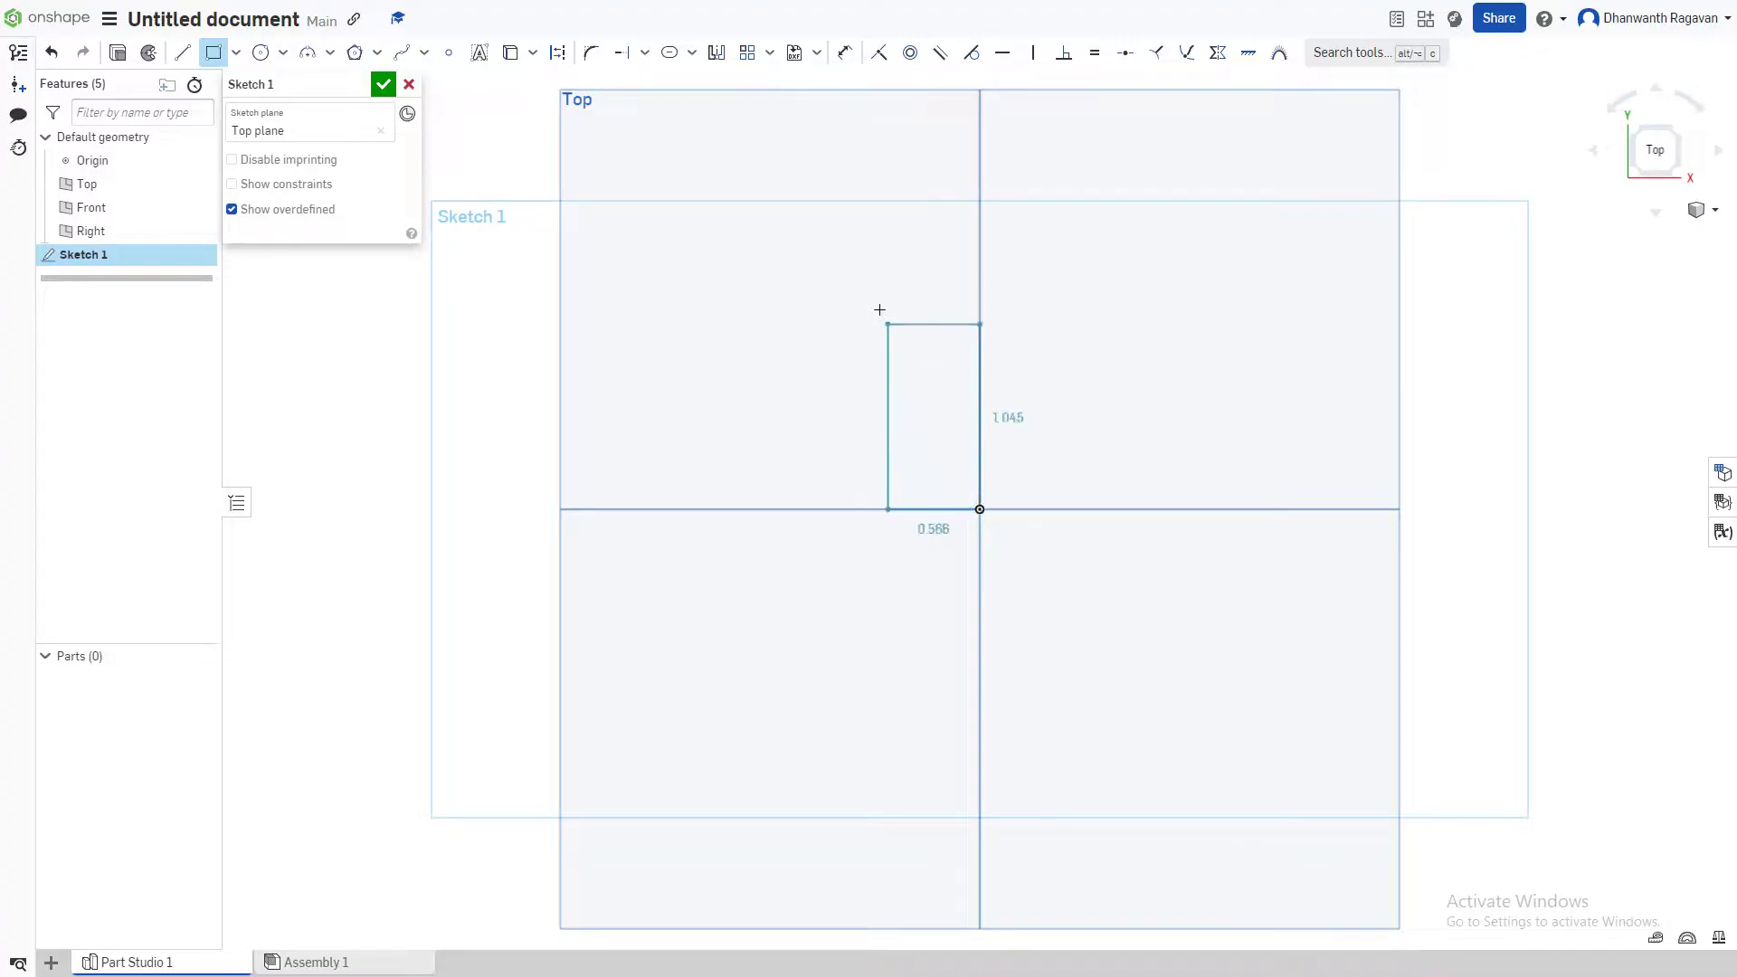
pyautogui.click(706, 90)
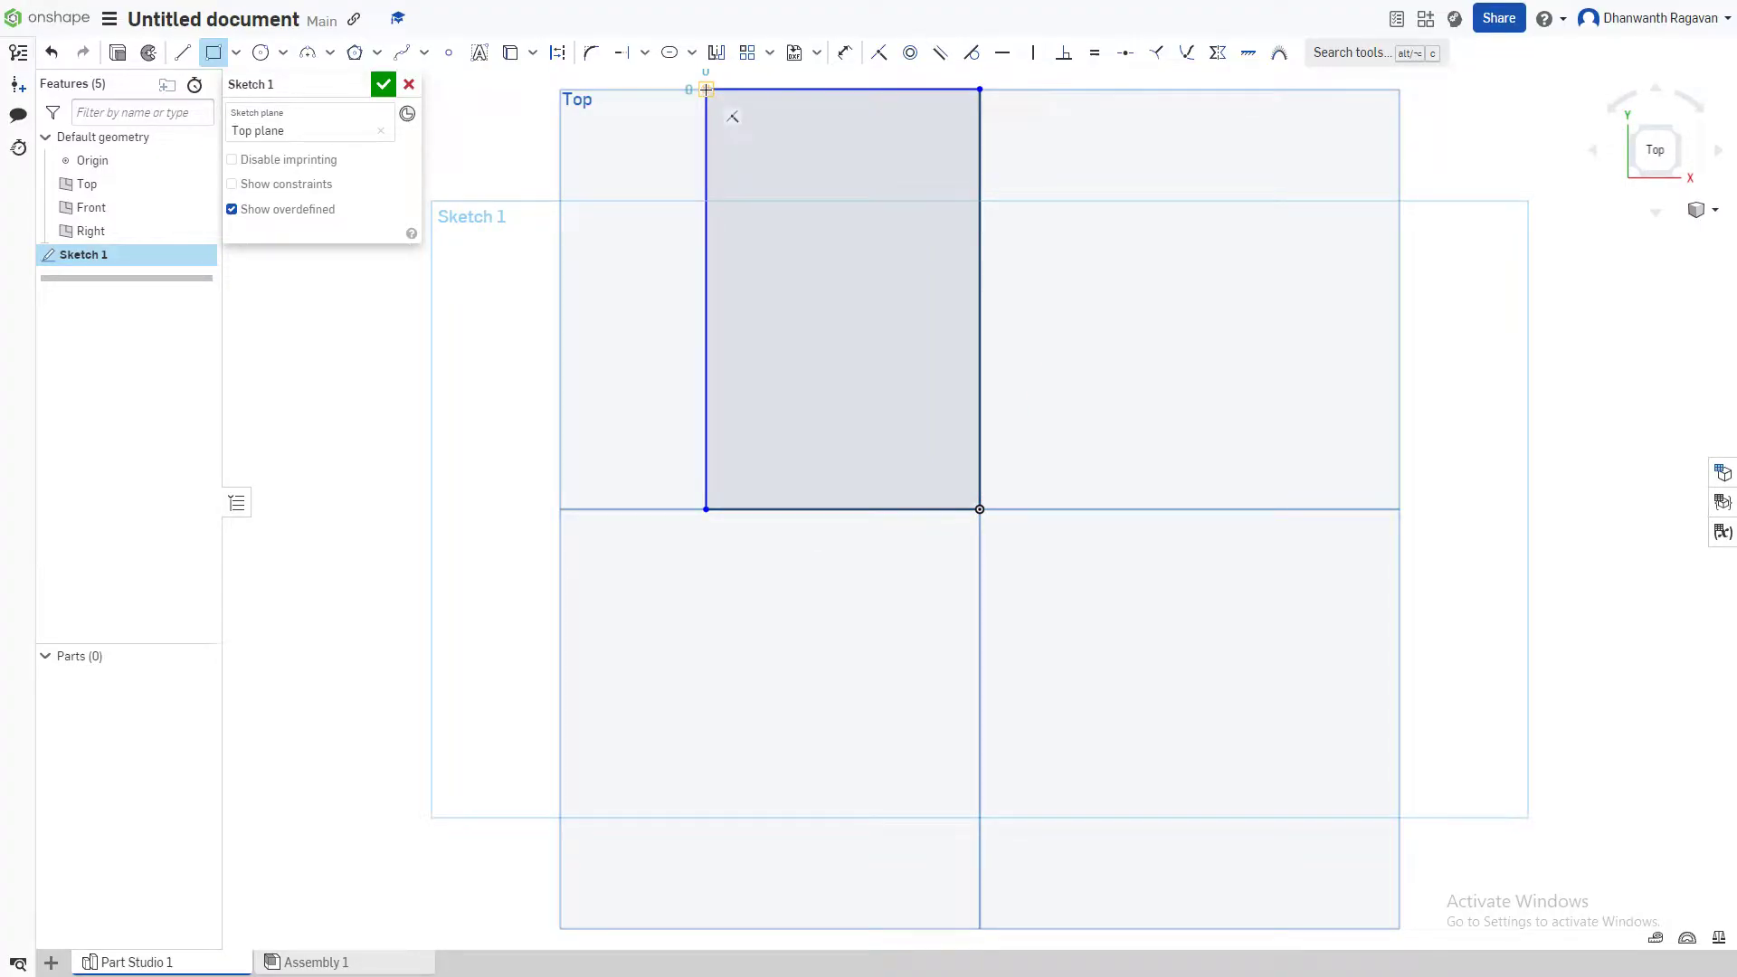
pyautogui.click(706, 90)
pyautogui.rightClick(633, 187)
pyautogui.click(673, 198)
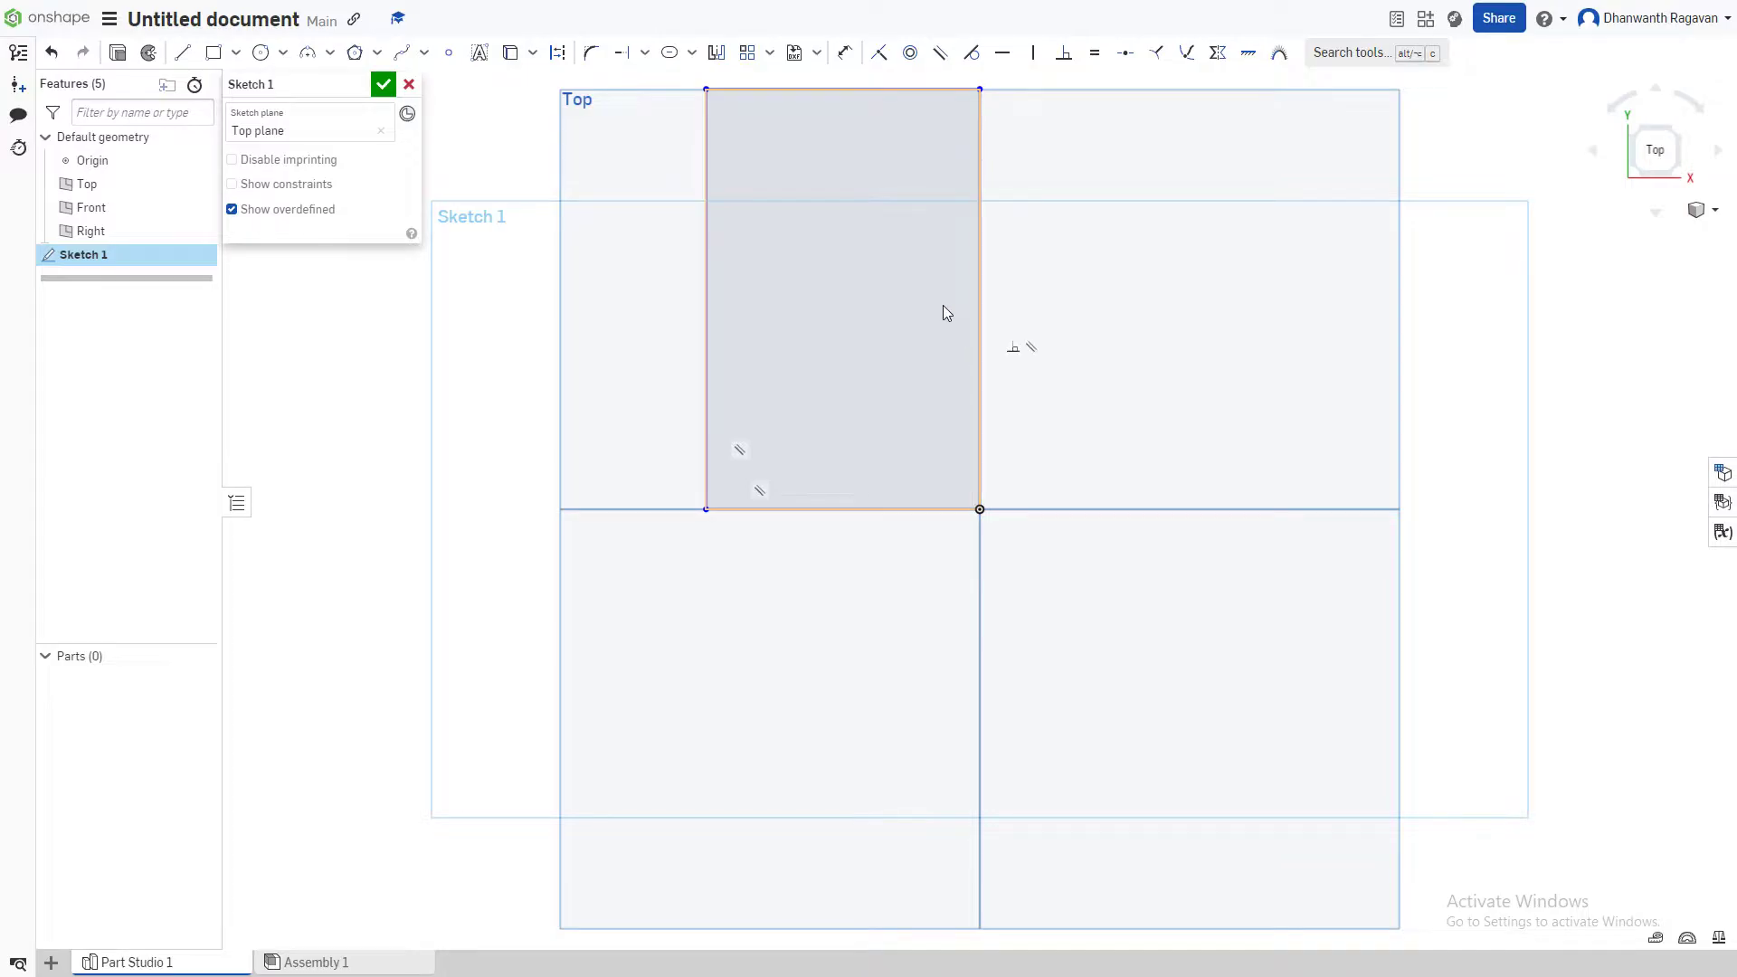
# - Fillet all four corners of the rectangle with a 0.5 in radius and finish the sketch
pyautogui.click(589, 57)
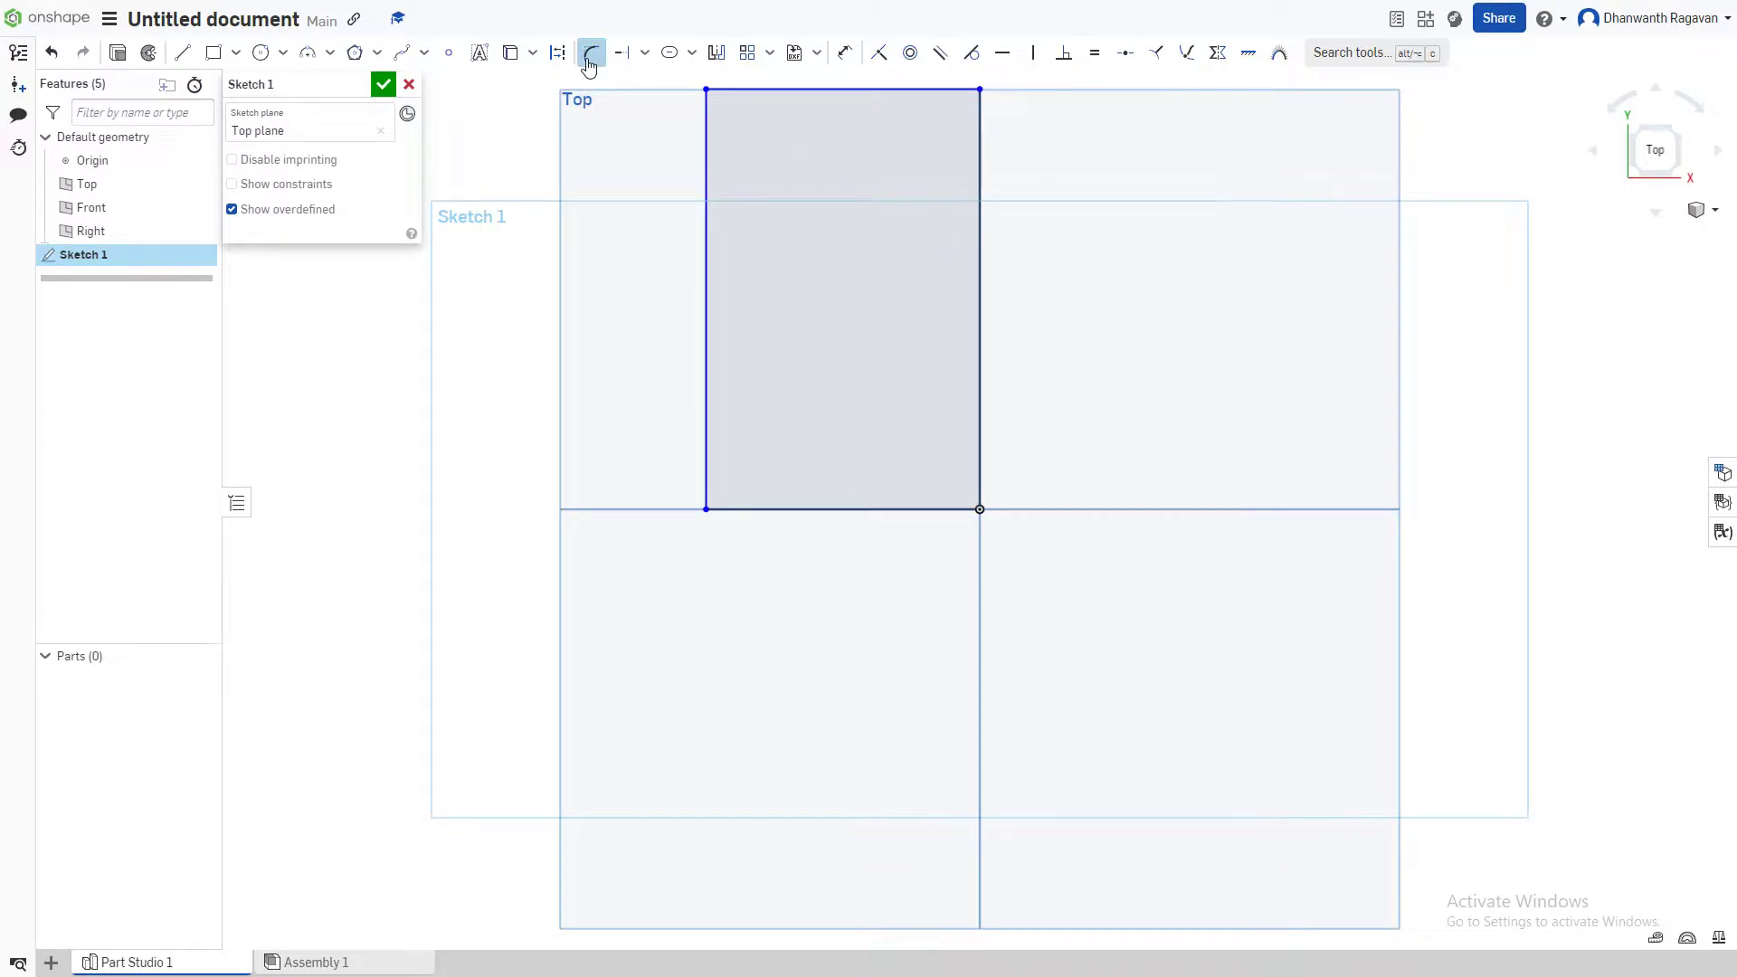
pyautogui.click(706, 508)
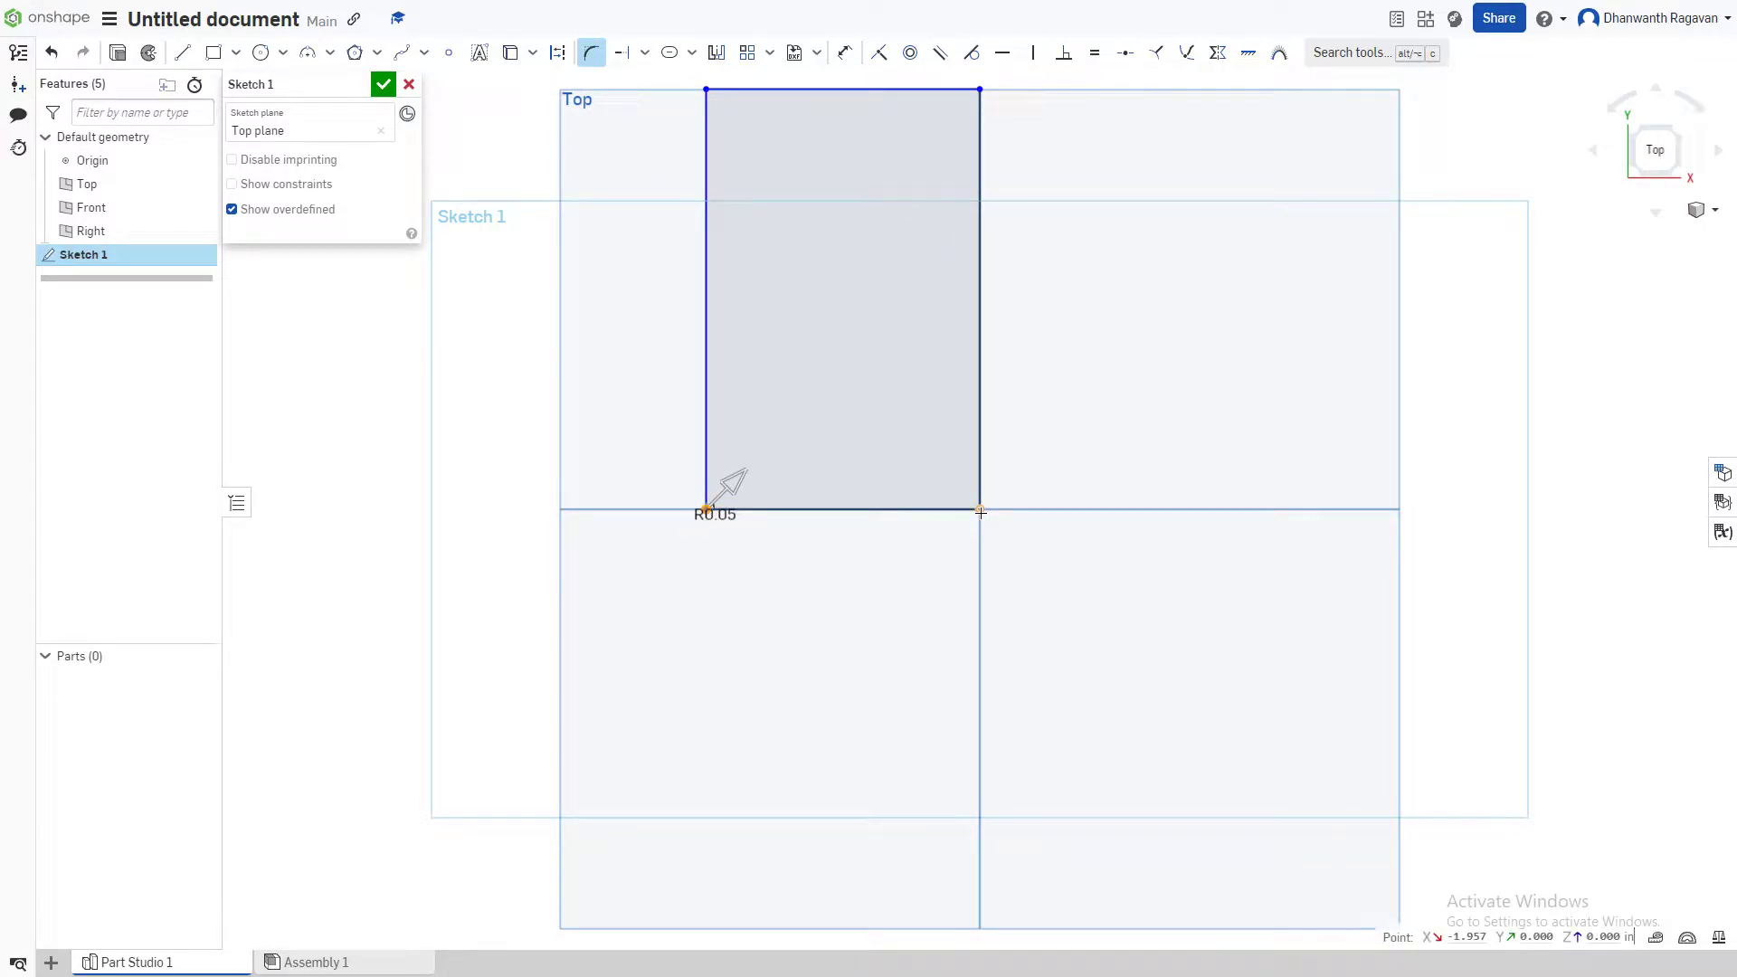
pyautogui.click(986, 91)
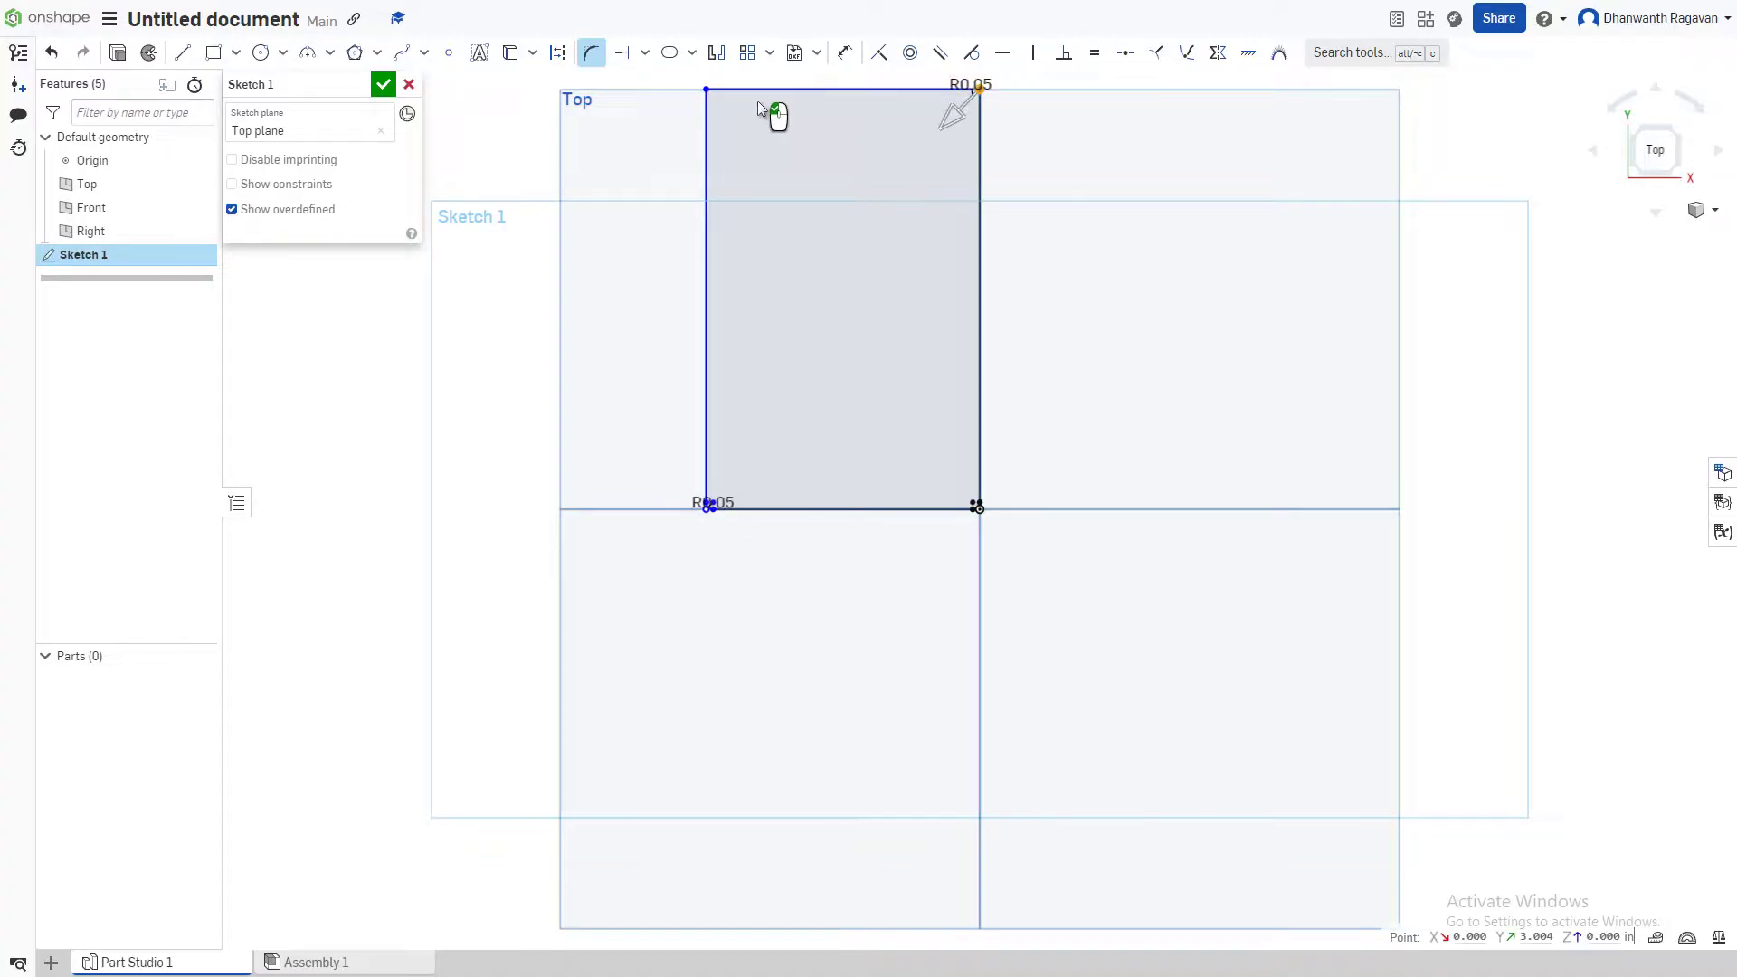
pyautogui.click(704, 90)
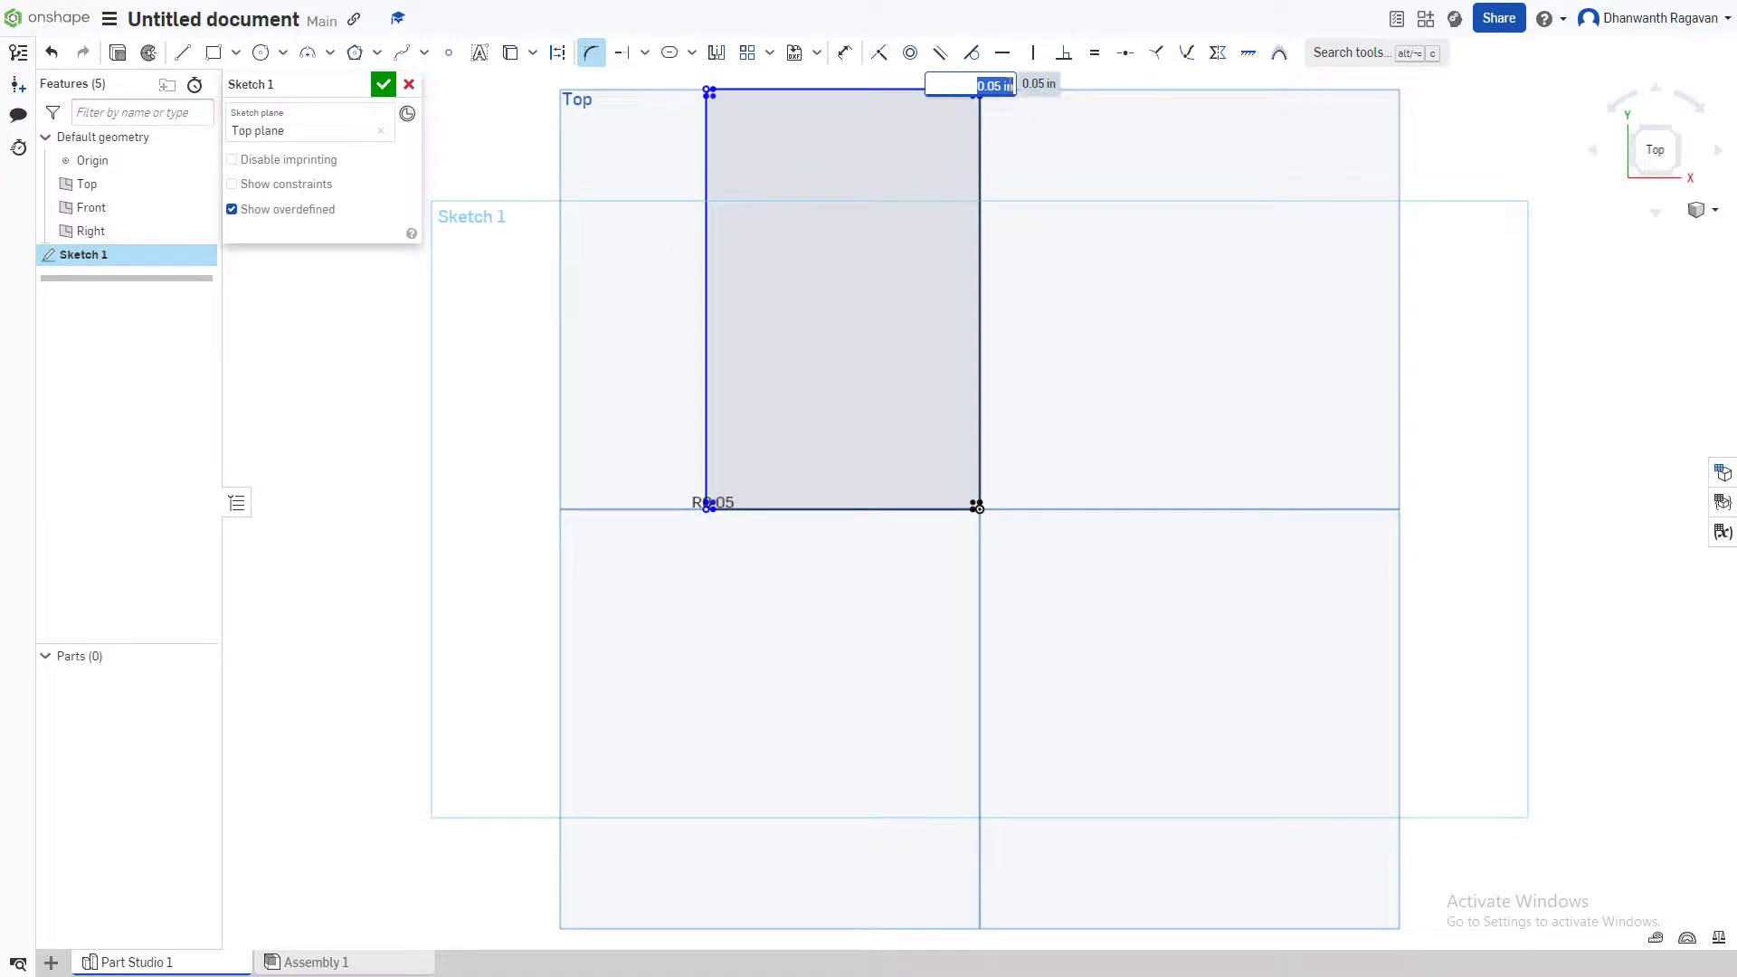
pyautogui.write('0.5')
pyautogui.press('Return')
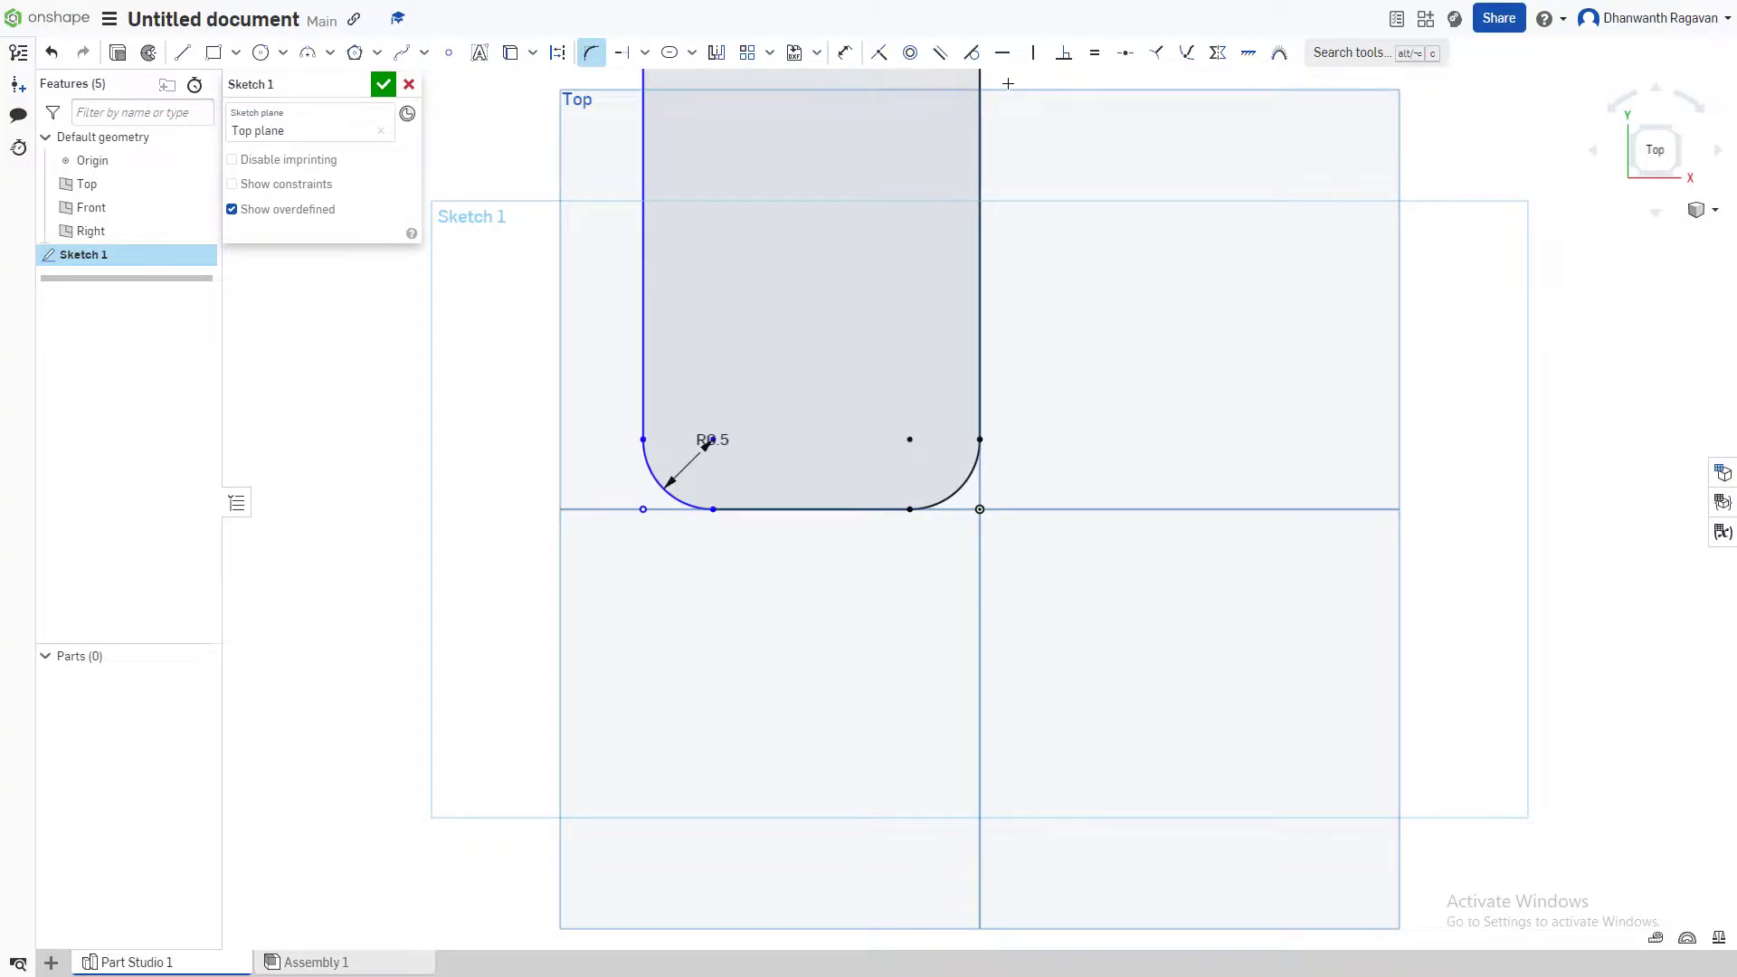
pyautogui.scroll(-3, 1095, 347)
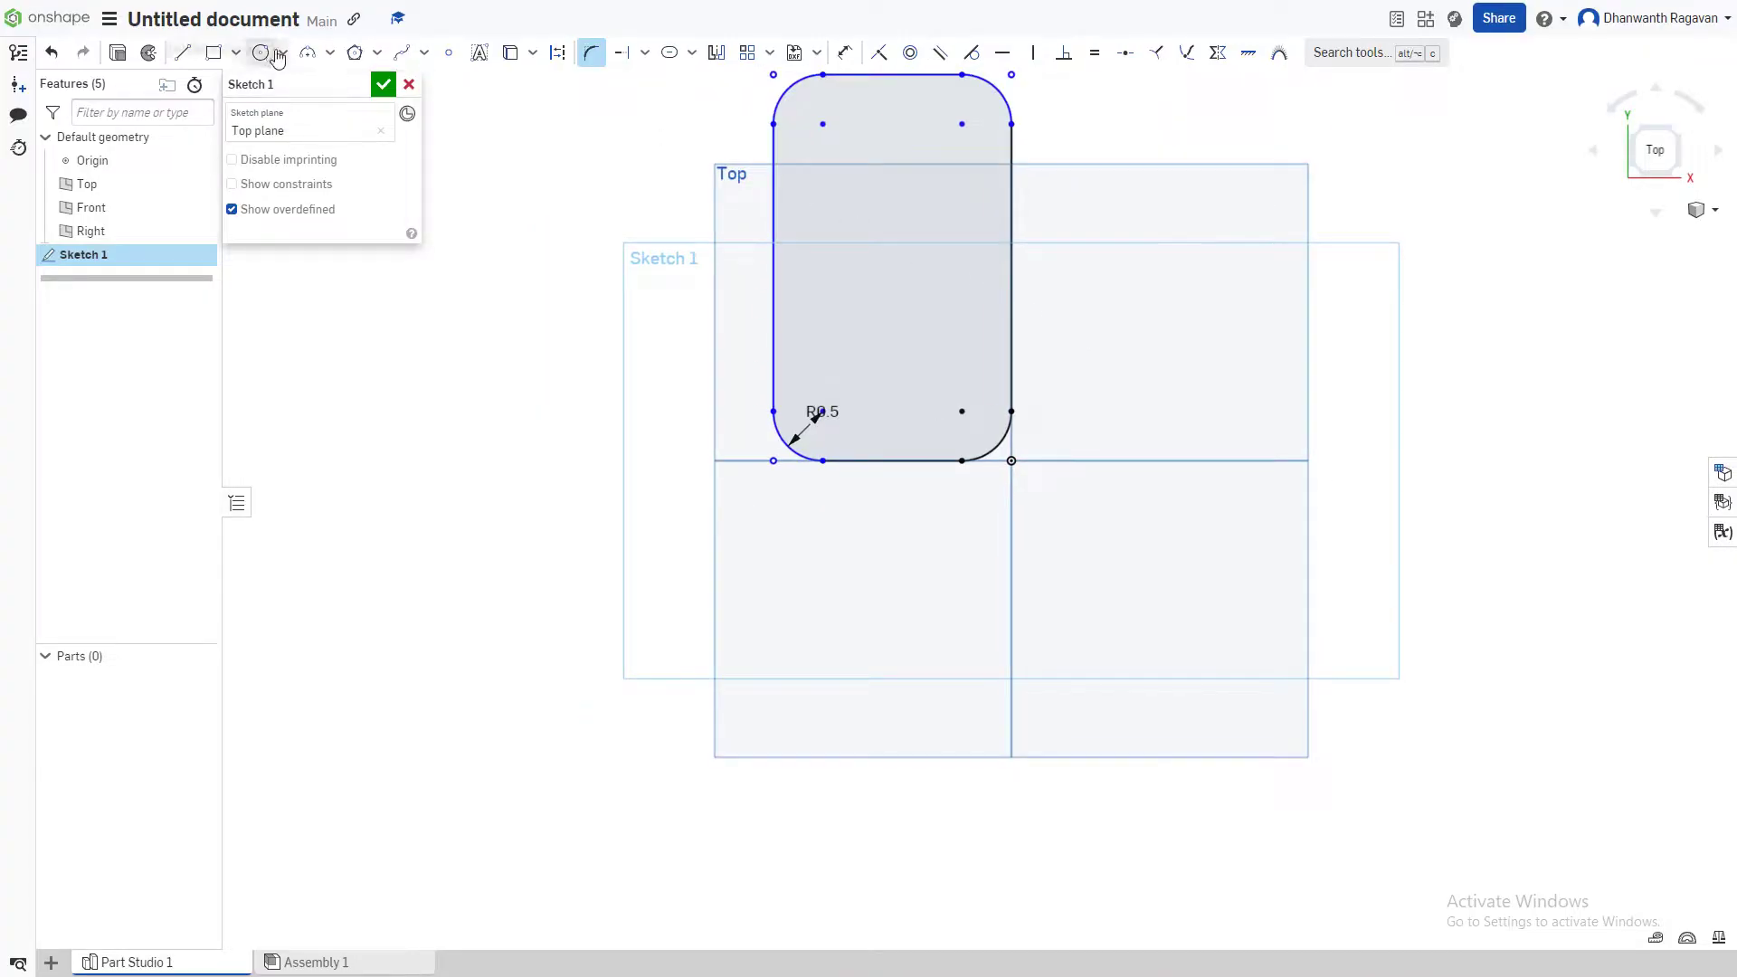
pyautogui.click(384, 86)
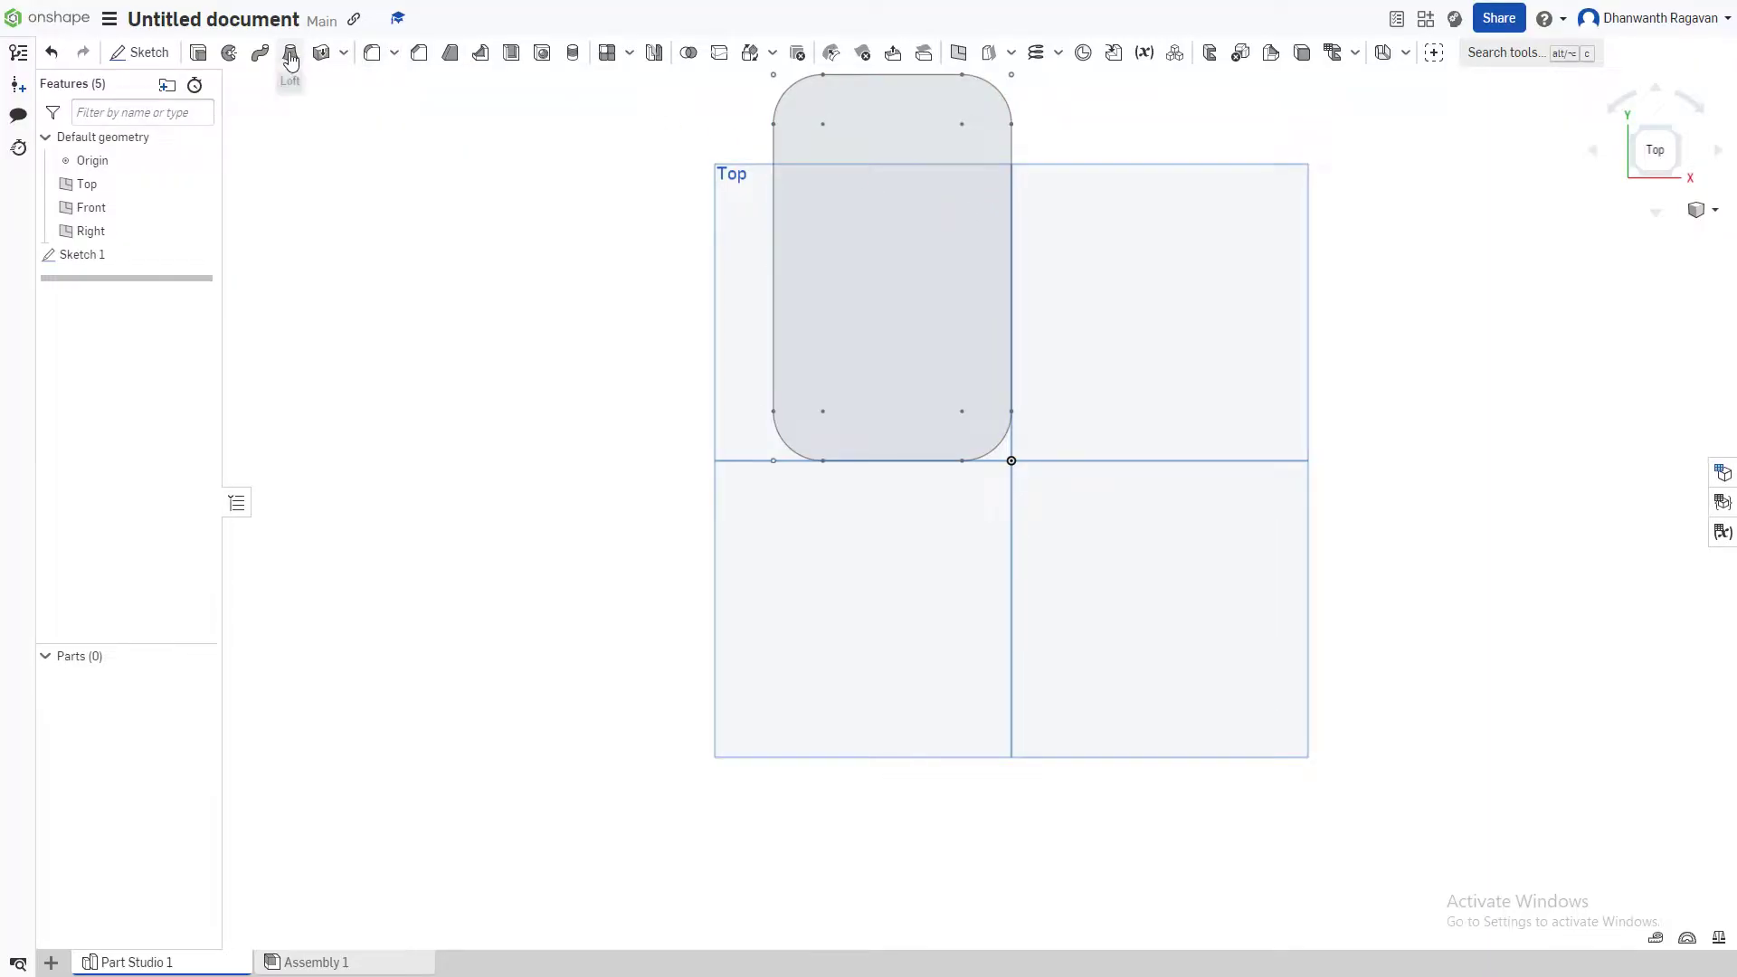
# - Extrude the rounded rectangle as a new solid with a blind depth of 0.3 in
pyautogui.click(198, 53)
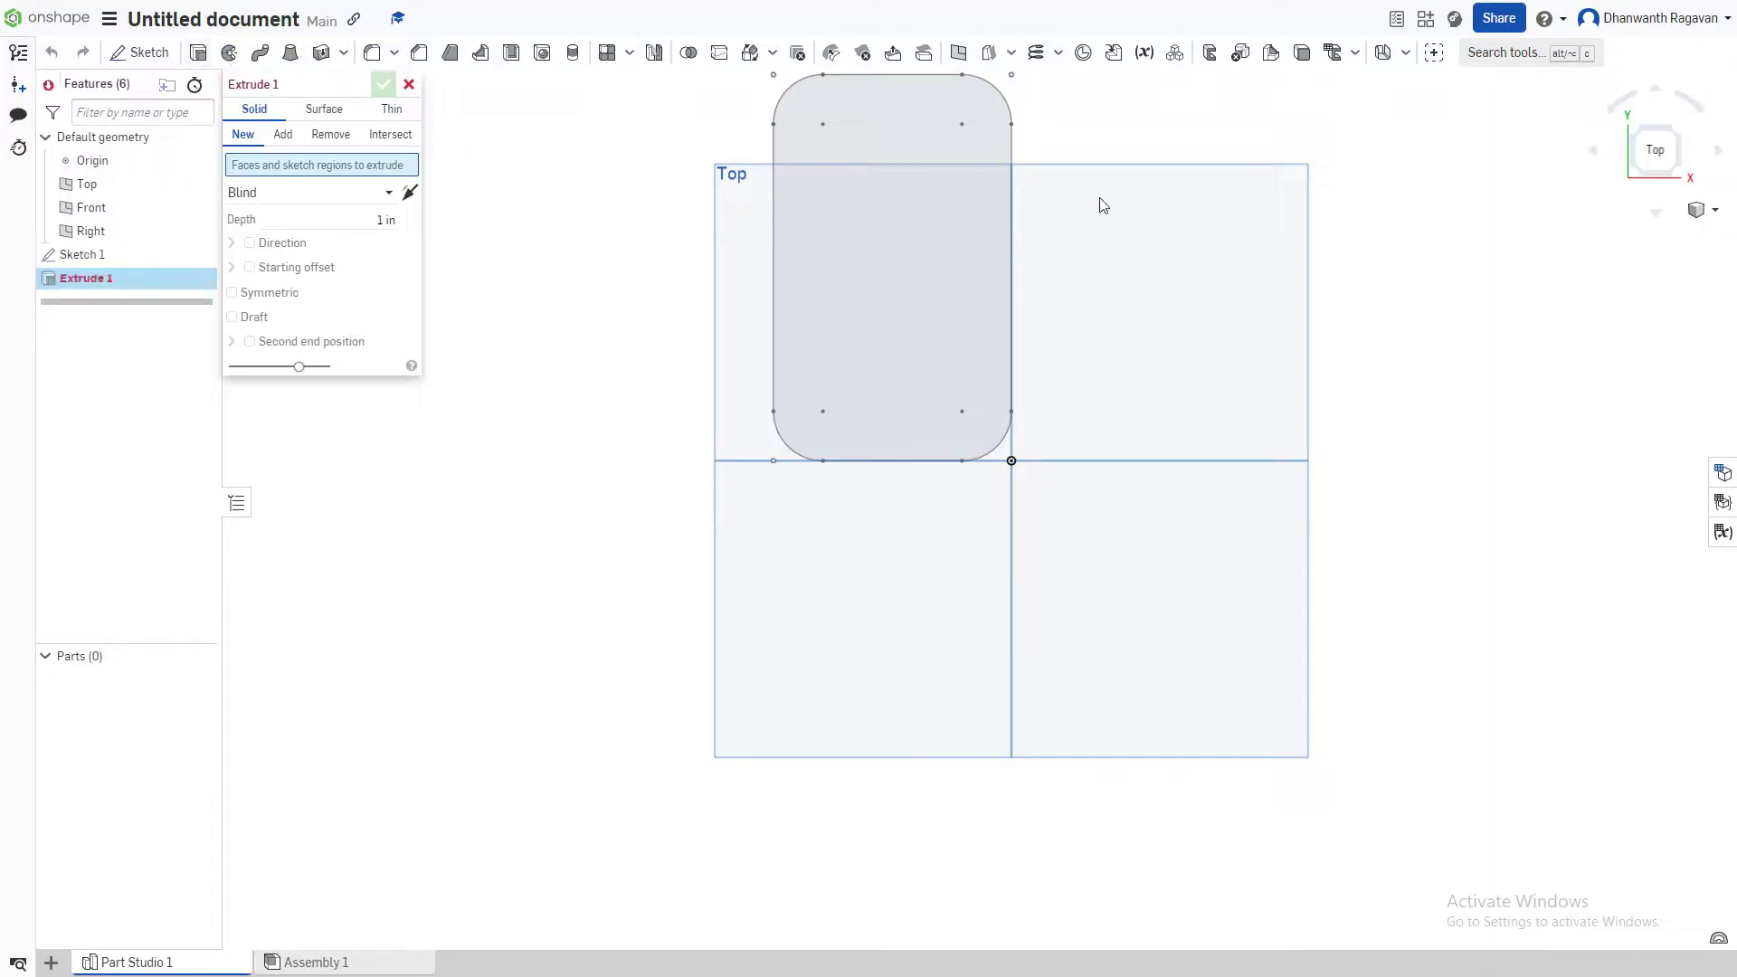
pyautogui.click(930, 212)
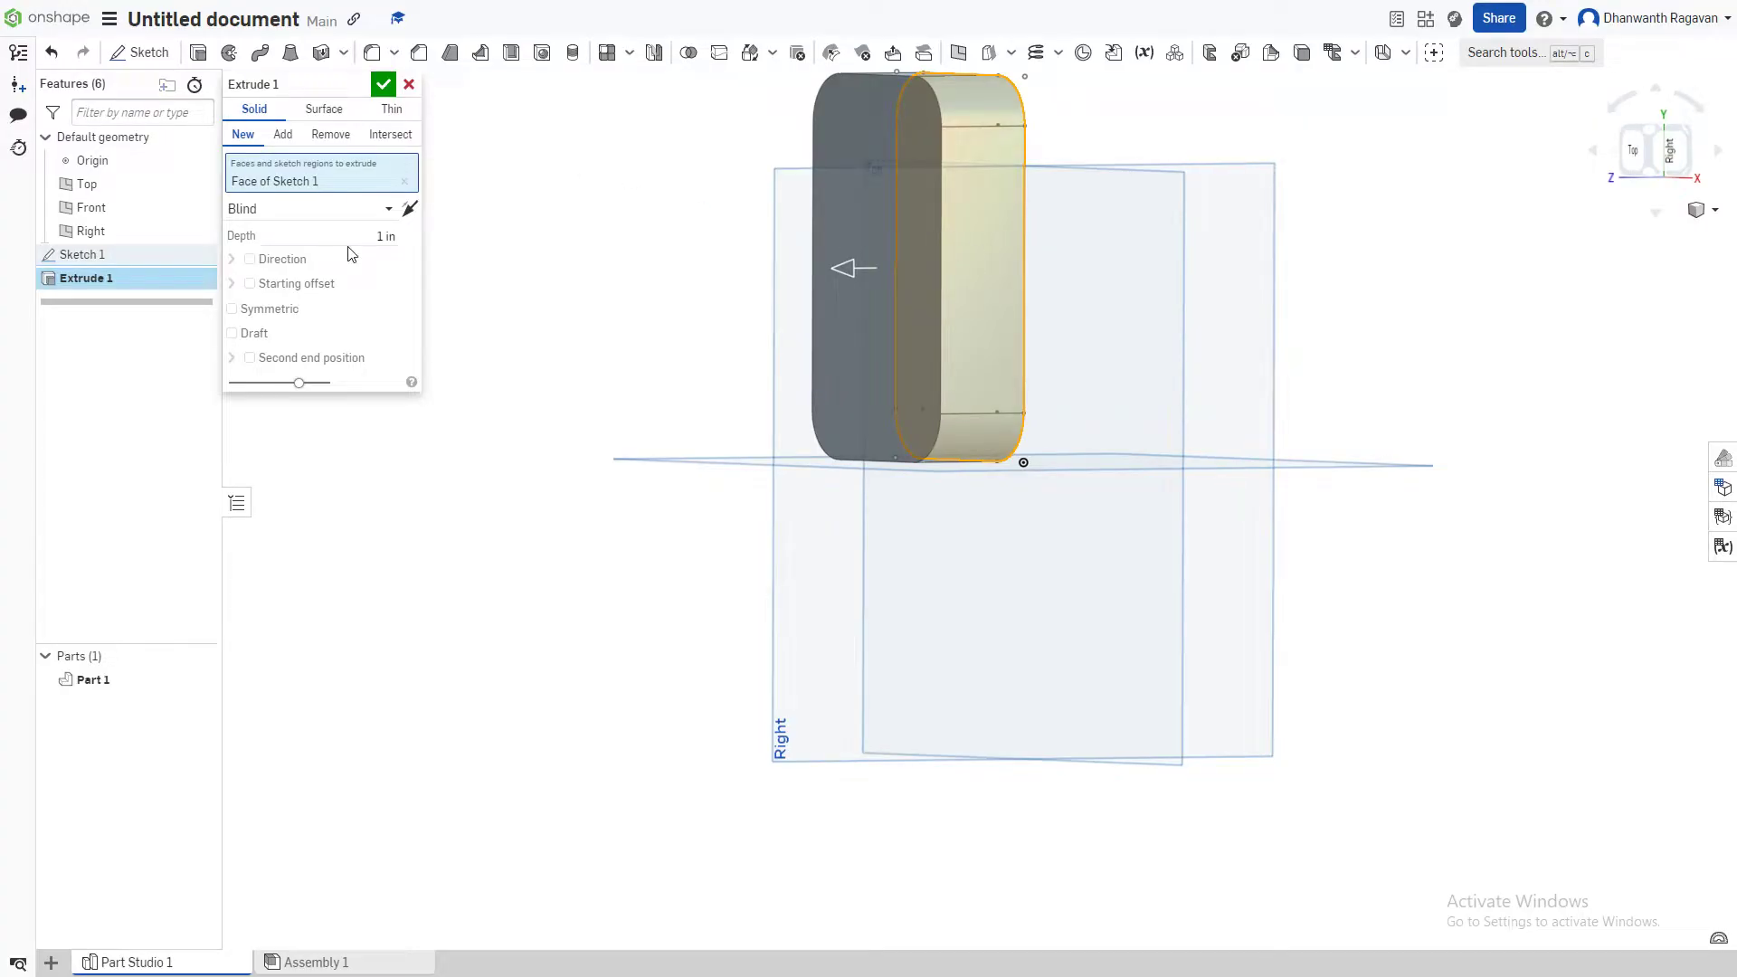
pyautogui.click(424, 250)
pyautogui.write('0.3')
pyautogui.press('Return')
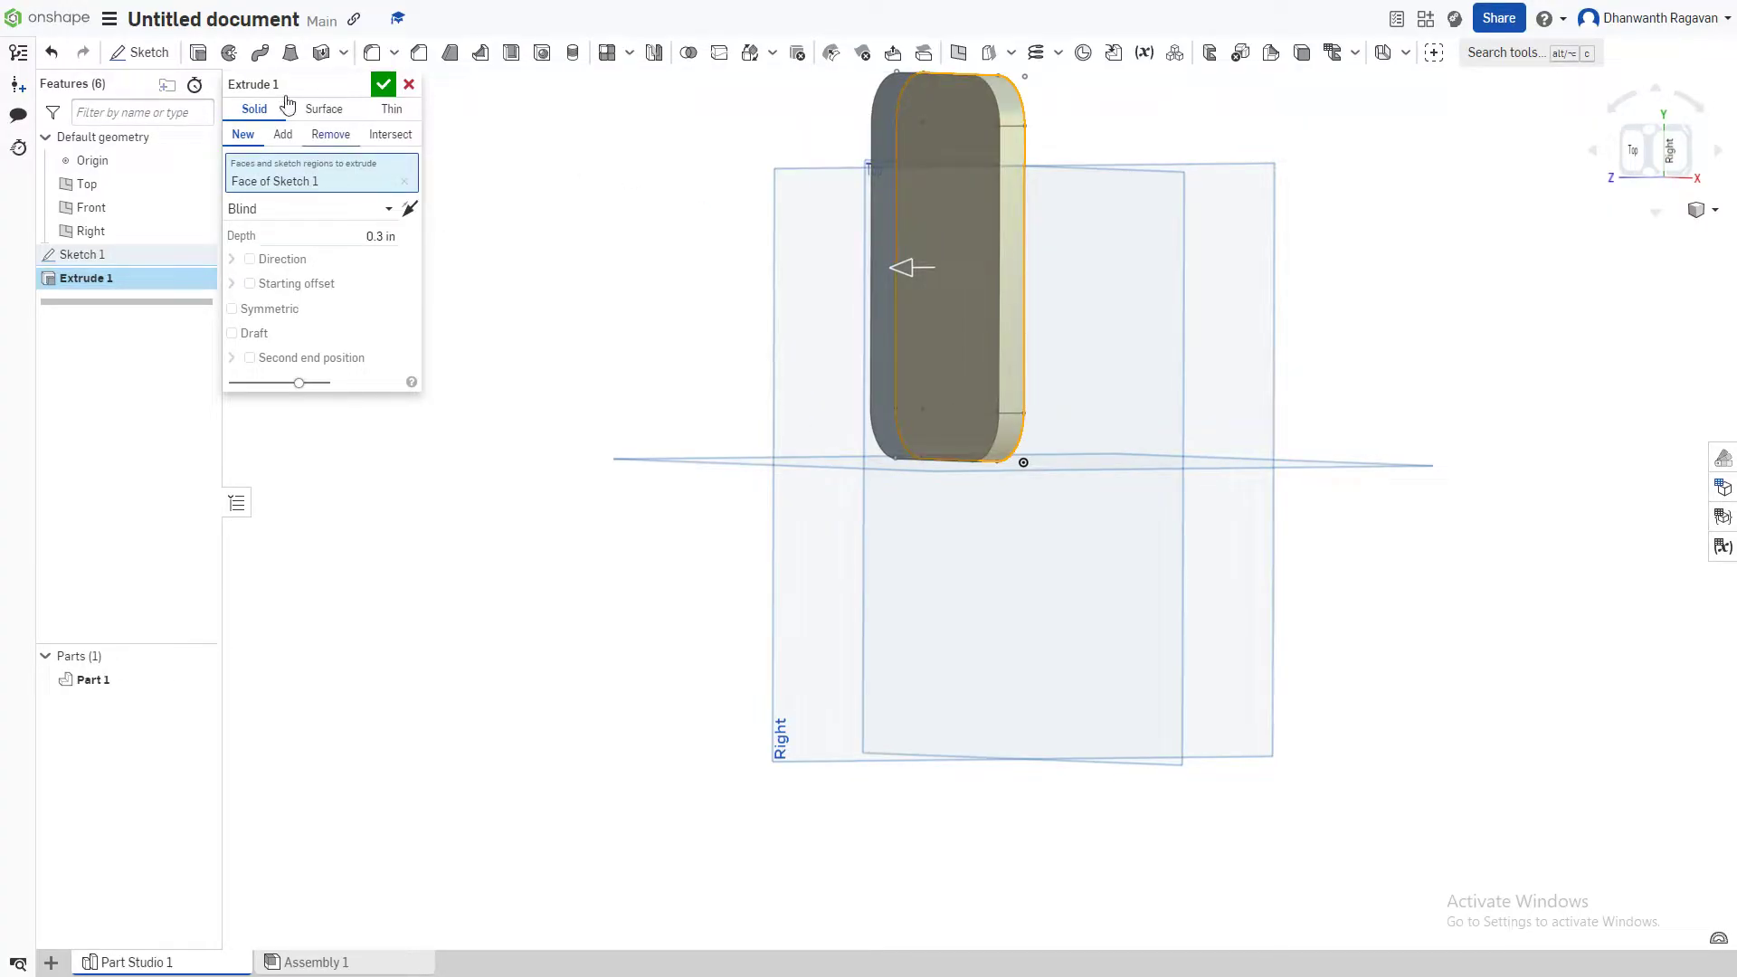
pyautogui.click(383, 85)
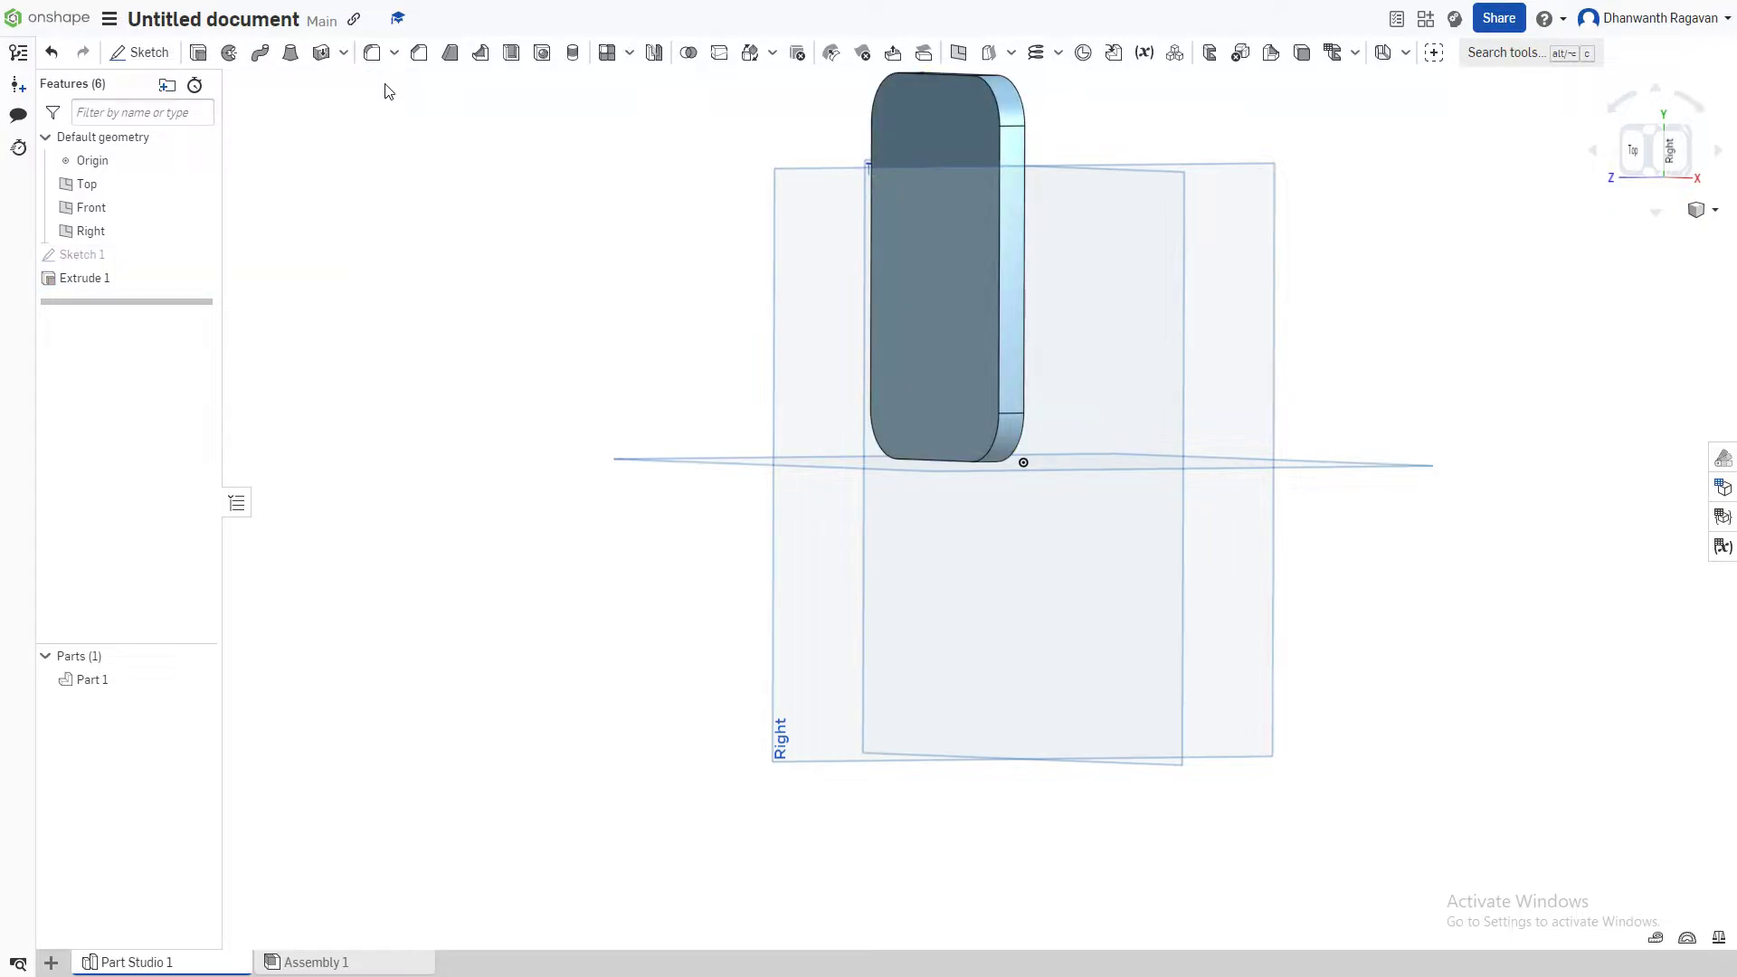
# - Start a sketch on the flat front end face and draw three circles about 0.14 in across in a row near its left end
pyautogui.click(1636, 128)
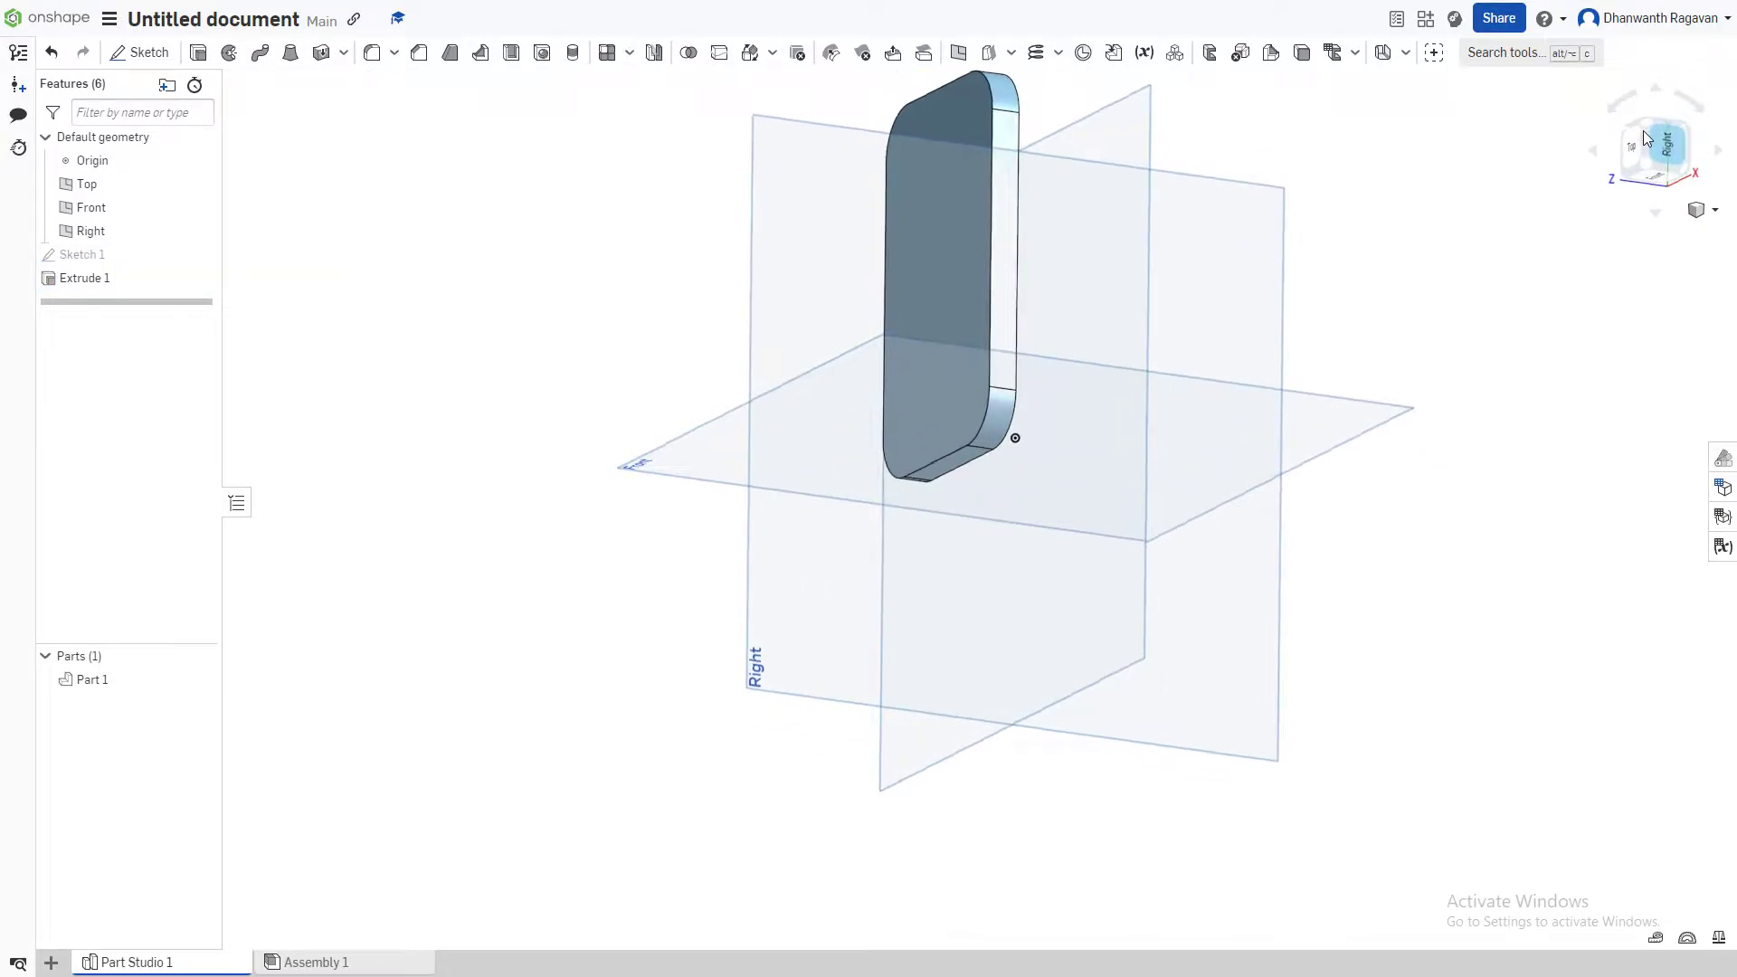
pyautogui.click(1648, 163)
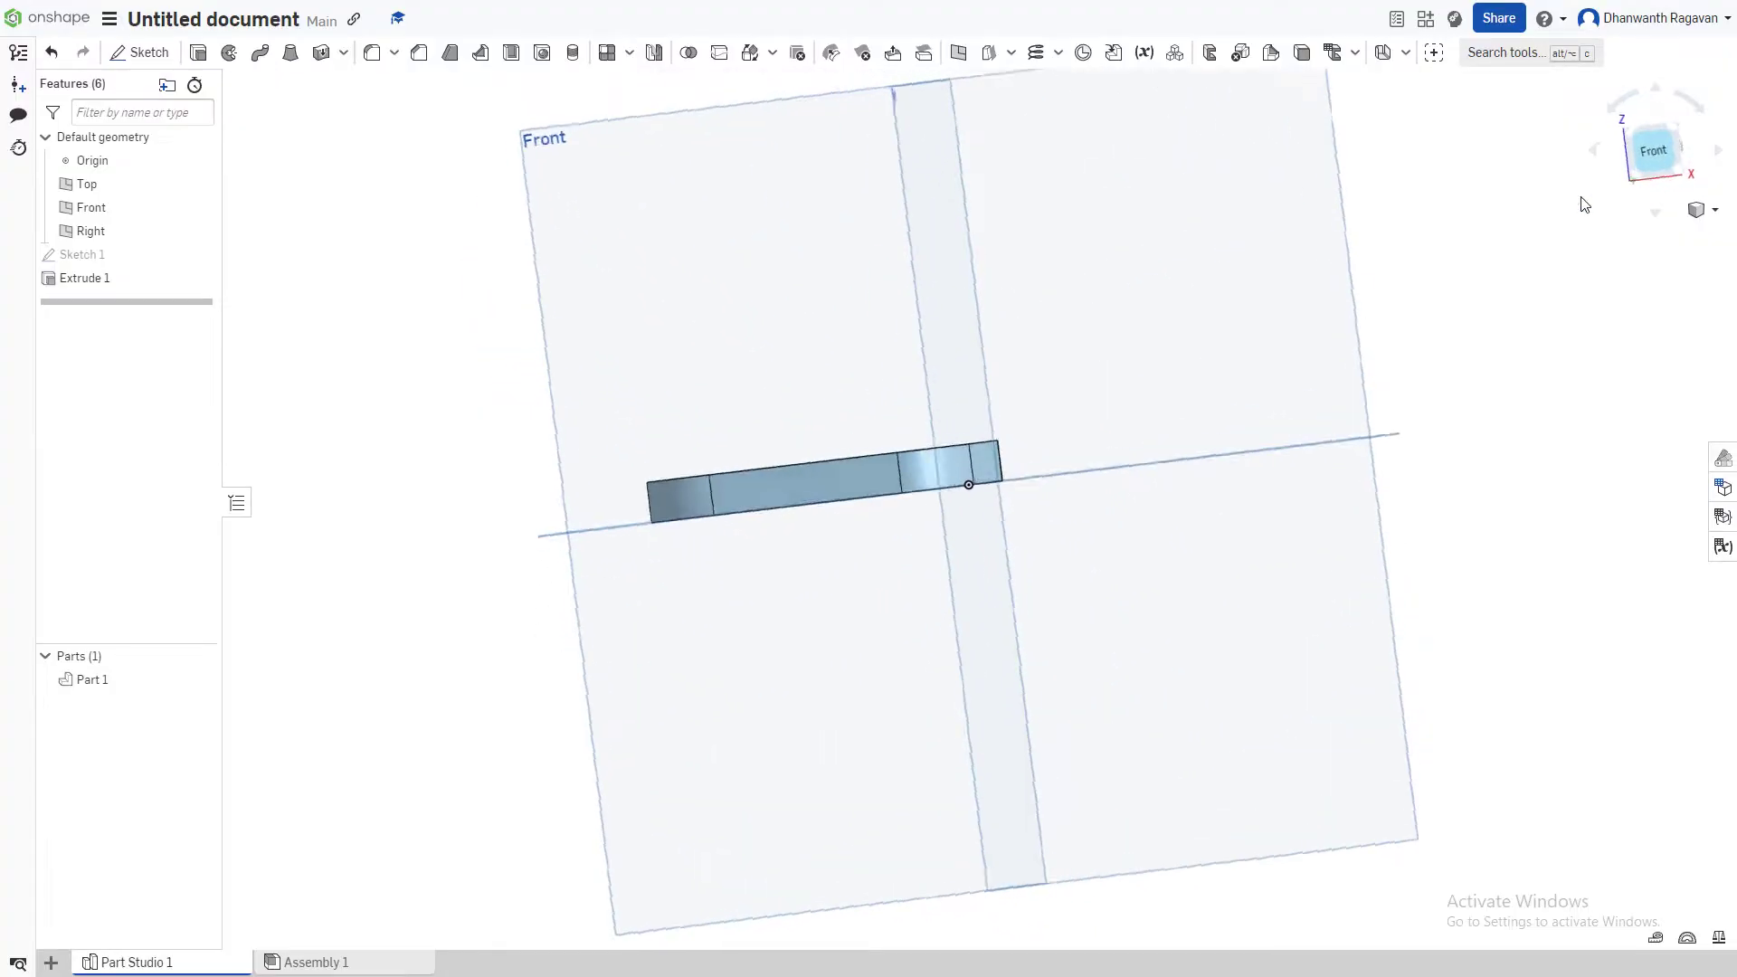
pyautogui.scroll(5, 751, 489)
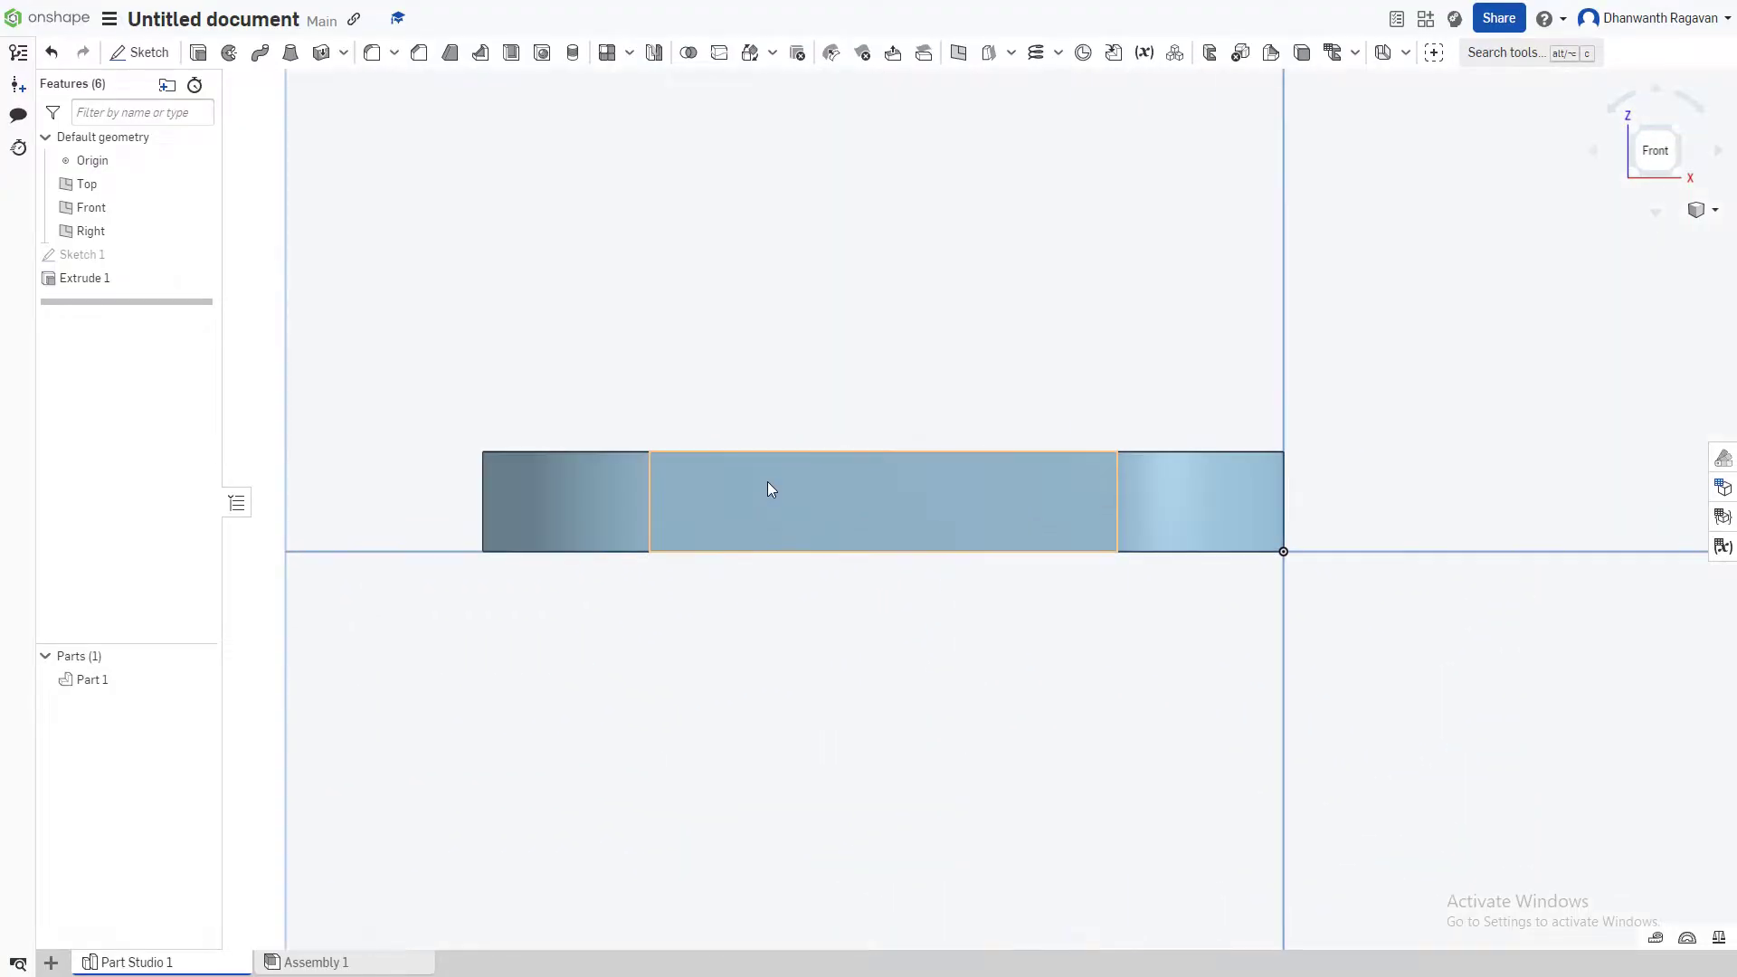
pyautogui.click(883, 502)
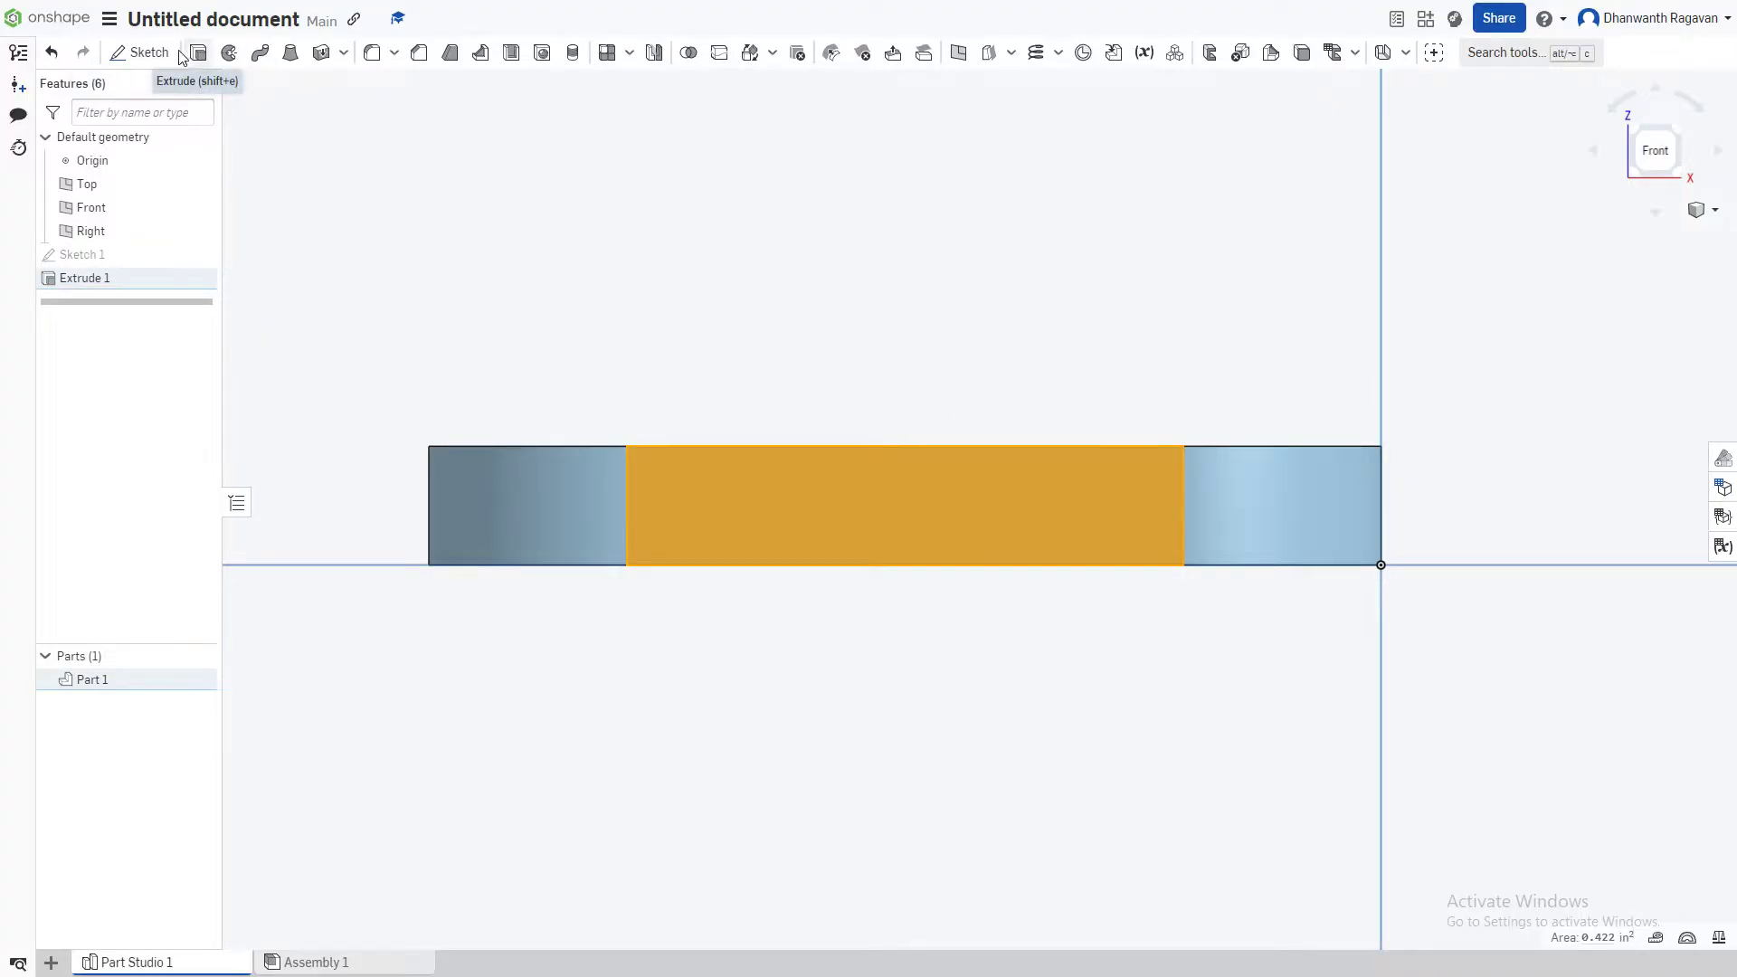
pyautogui.click(144, 52)
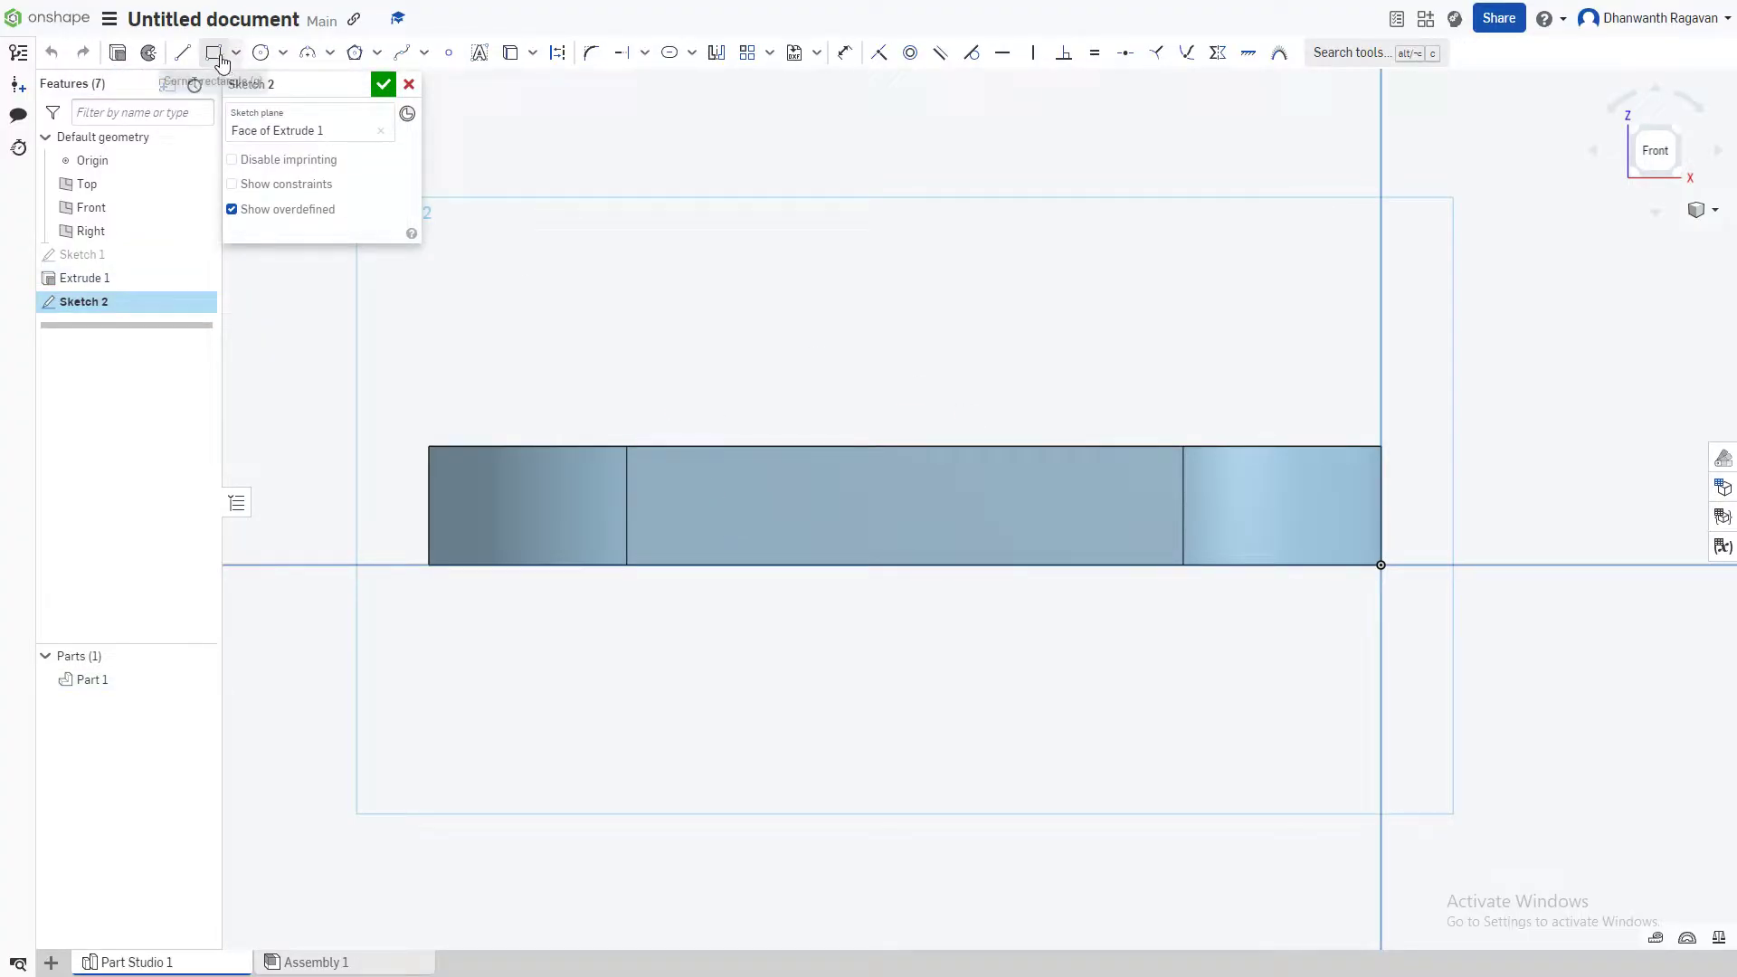
pyautogui.click(260, 52)
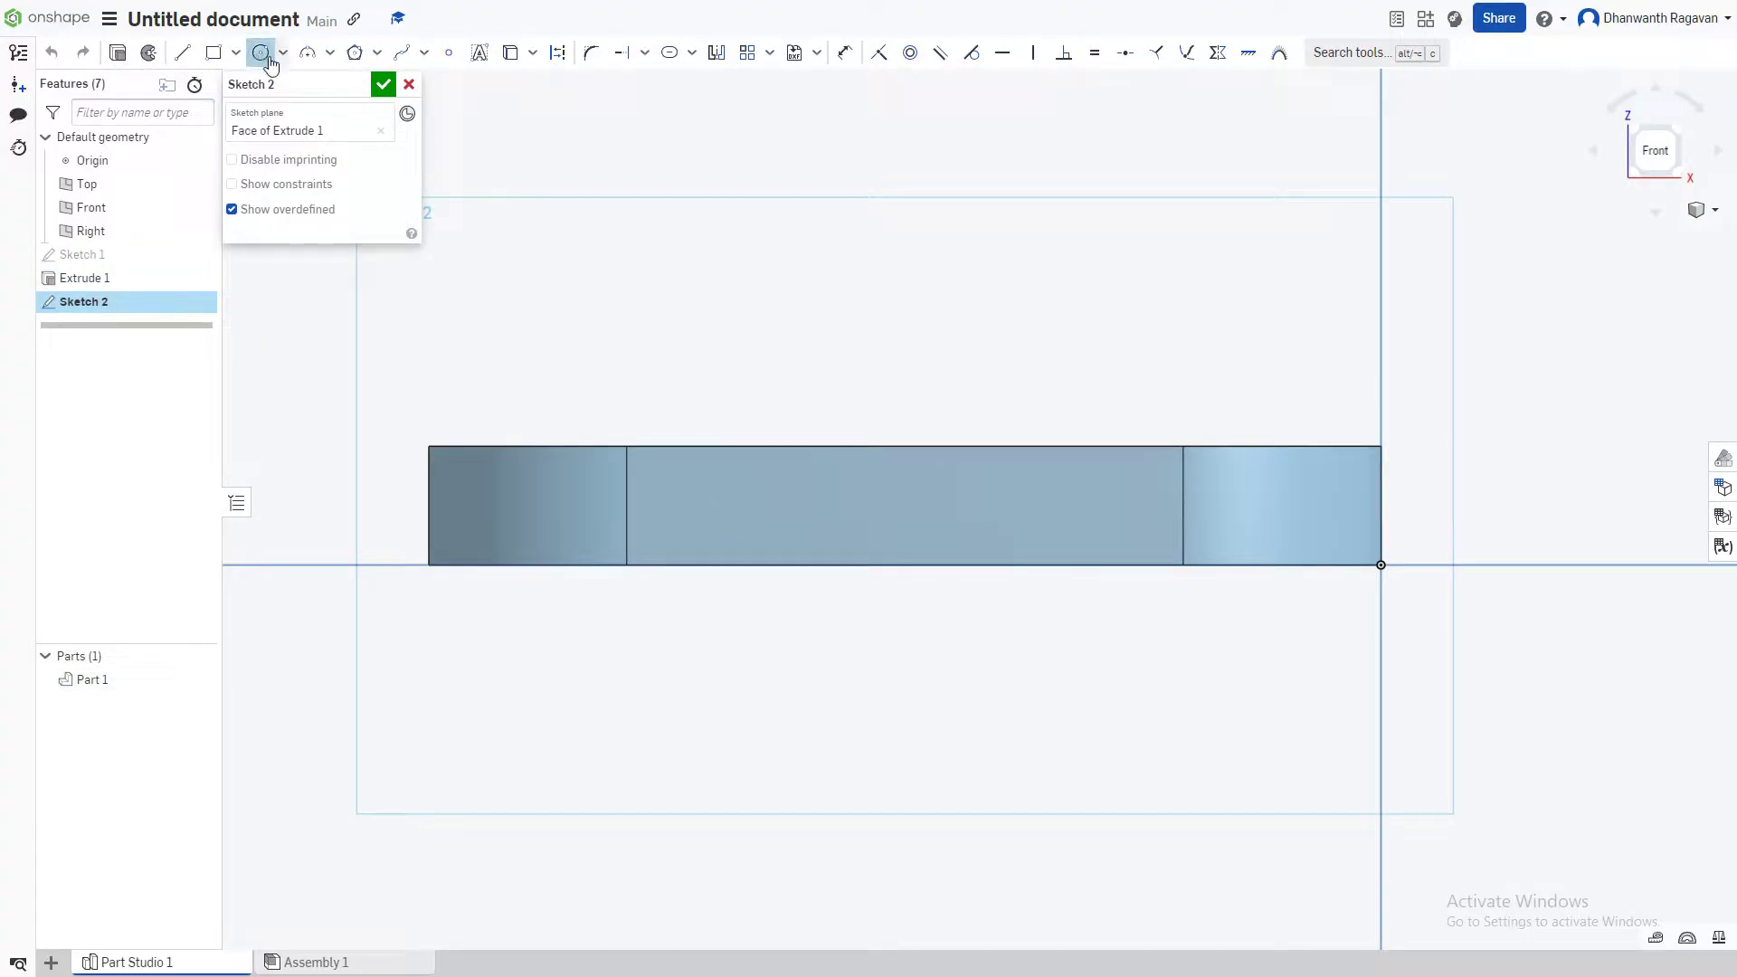
pyautogui.click(665, 513)
pyautogui.click(694, 513)
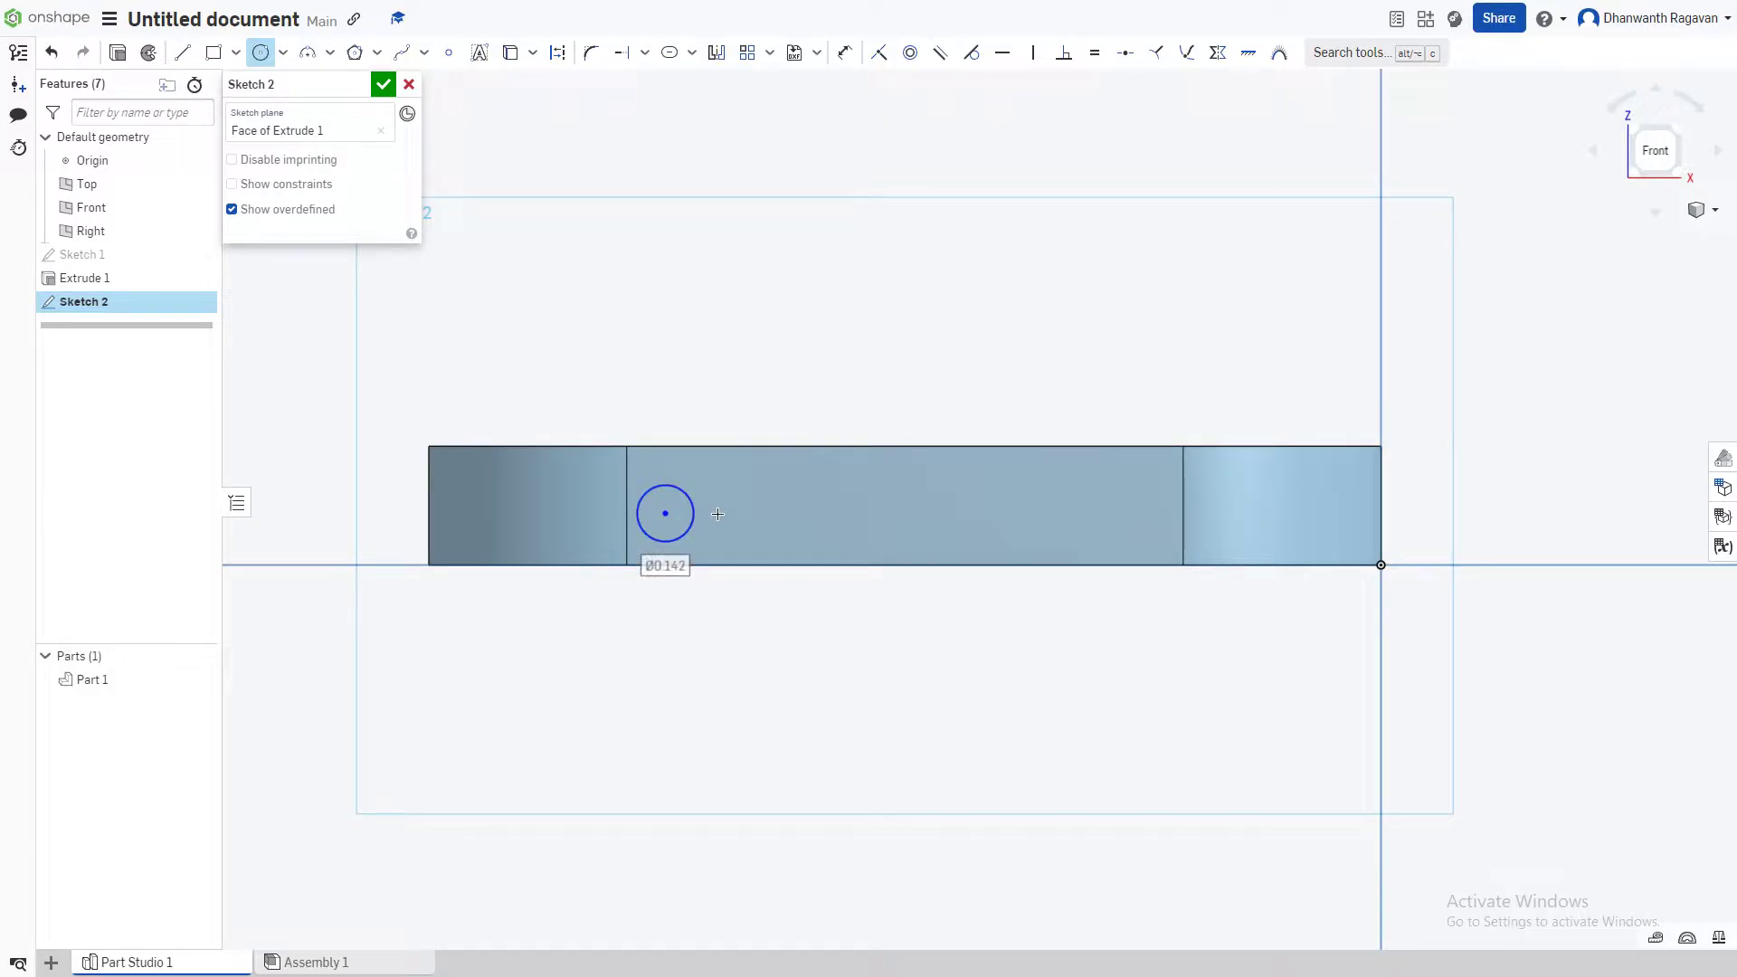
pyautogui.click(726, 513)
pyautogui.click(756, 513)
pyautogui.click(782, 513)
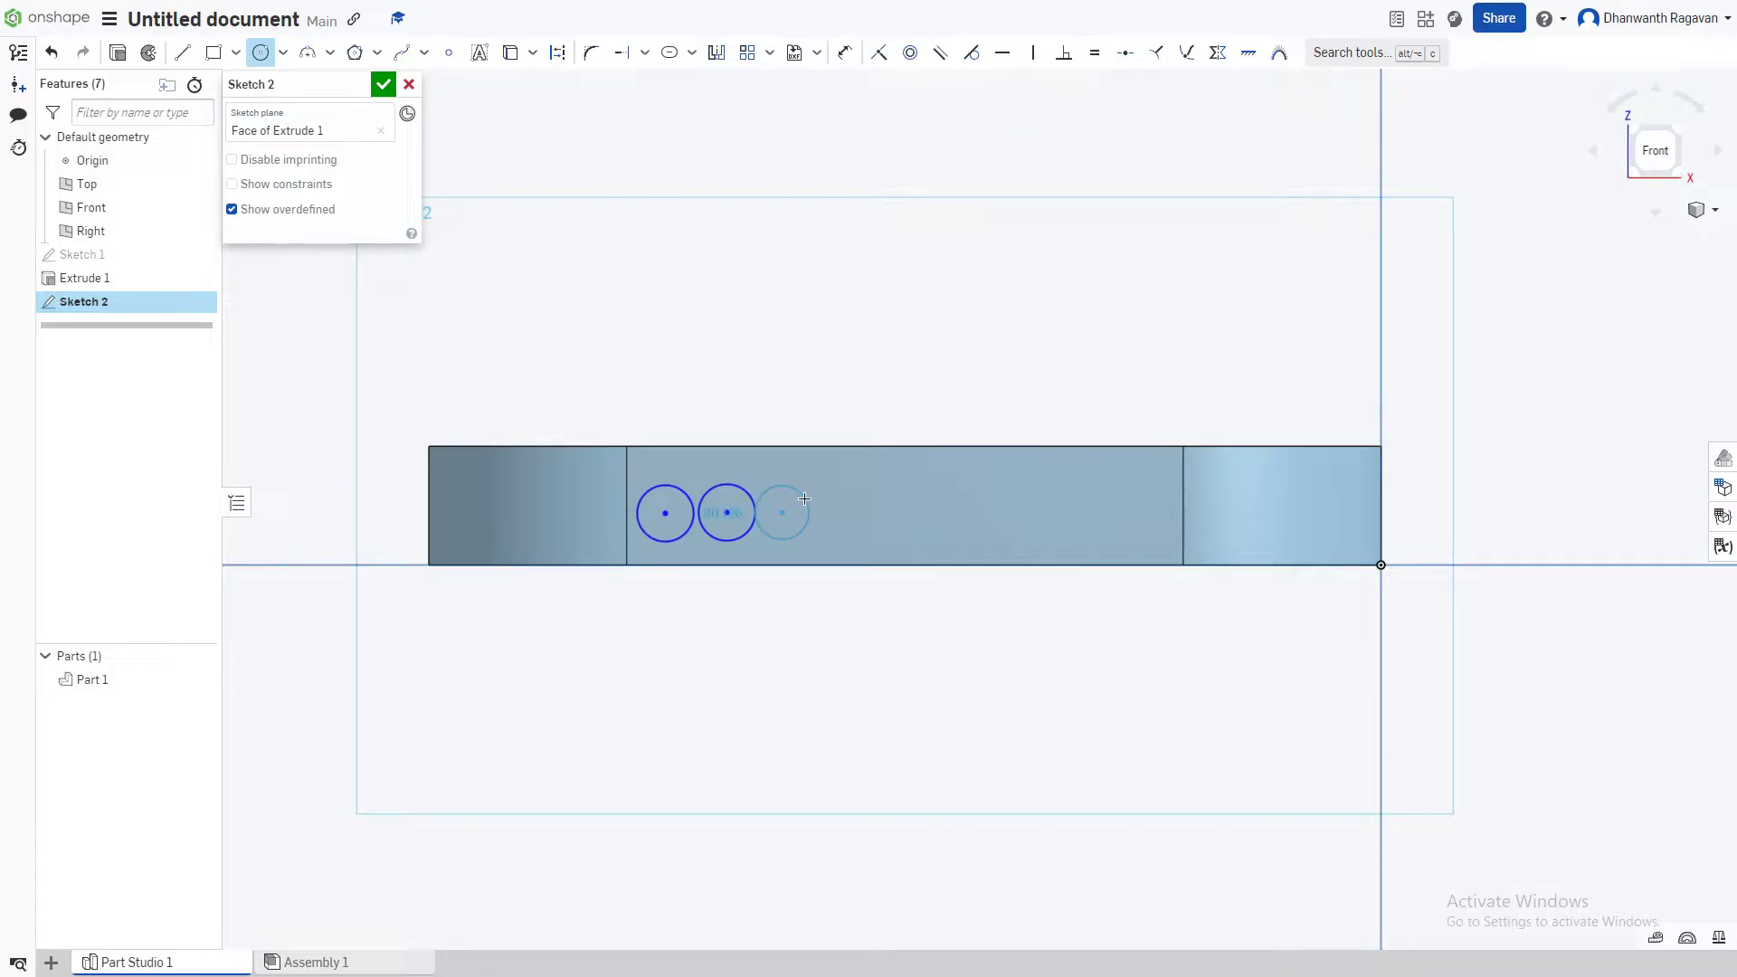
pyautogui.click(810, 513)
# - Make the three circles equal in size and shift the third one to line up evenly spaced with the others
pyautogui.click(1094, 55)
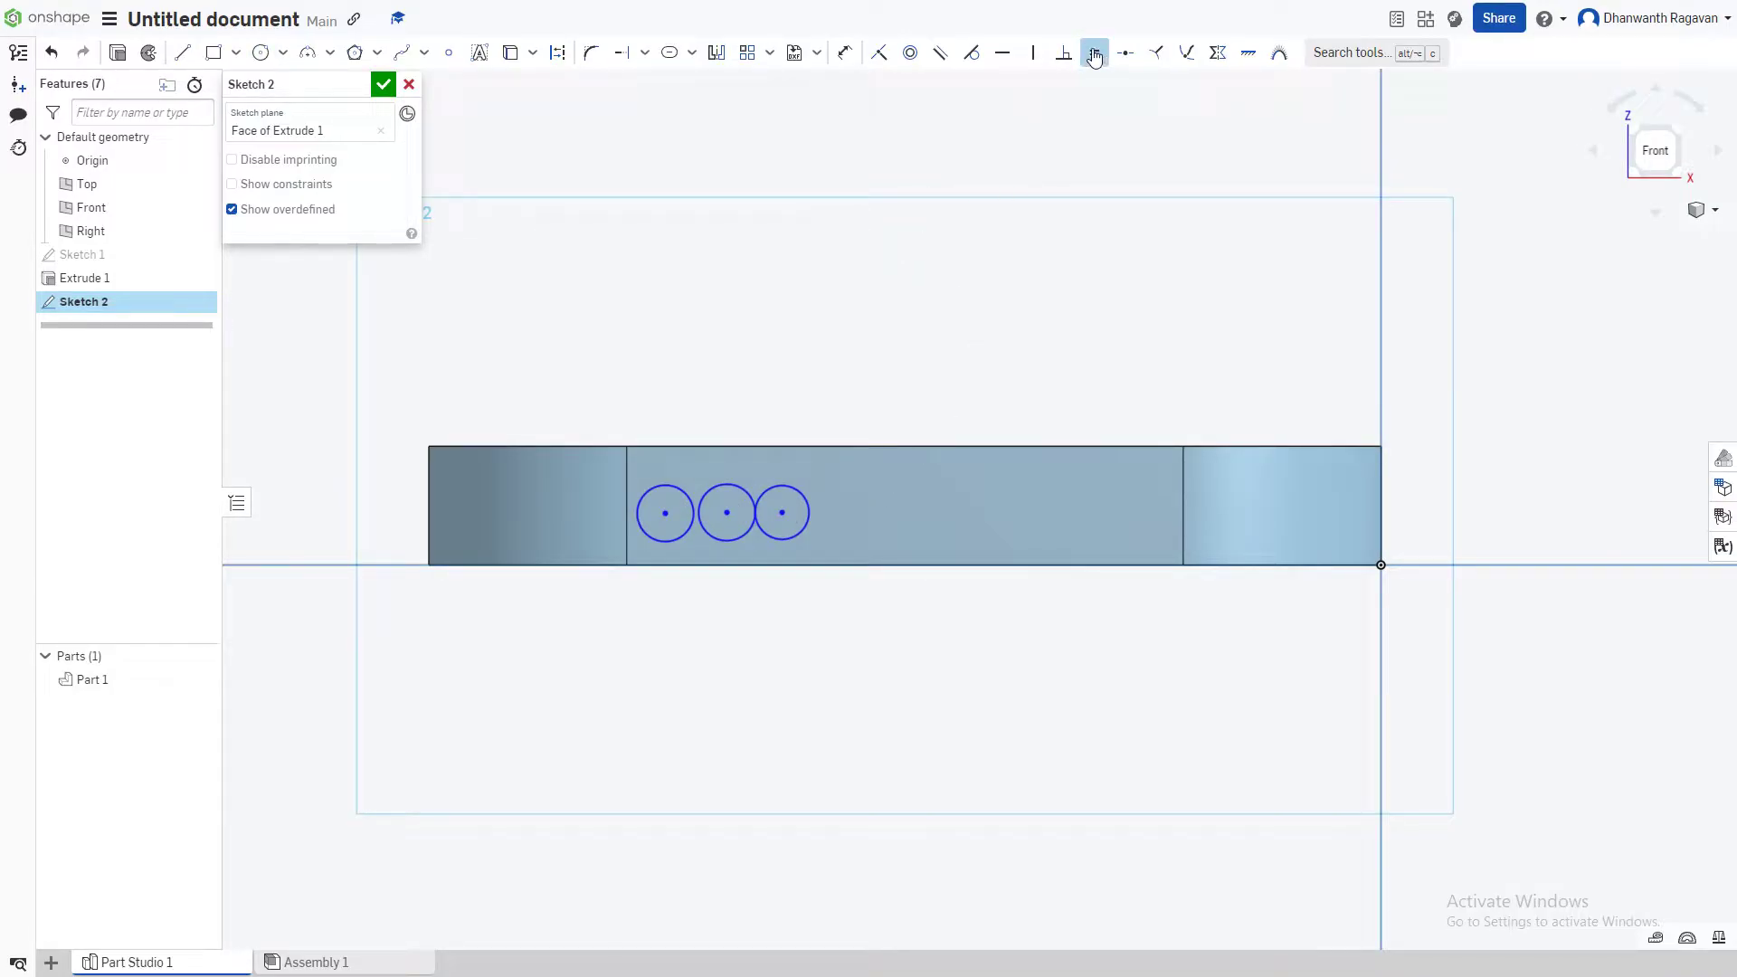
pyautogui.click(665, 541)
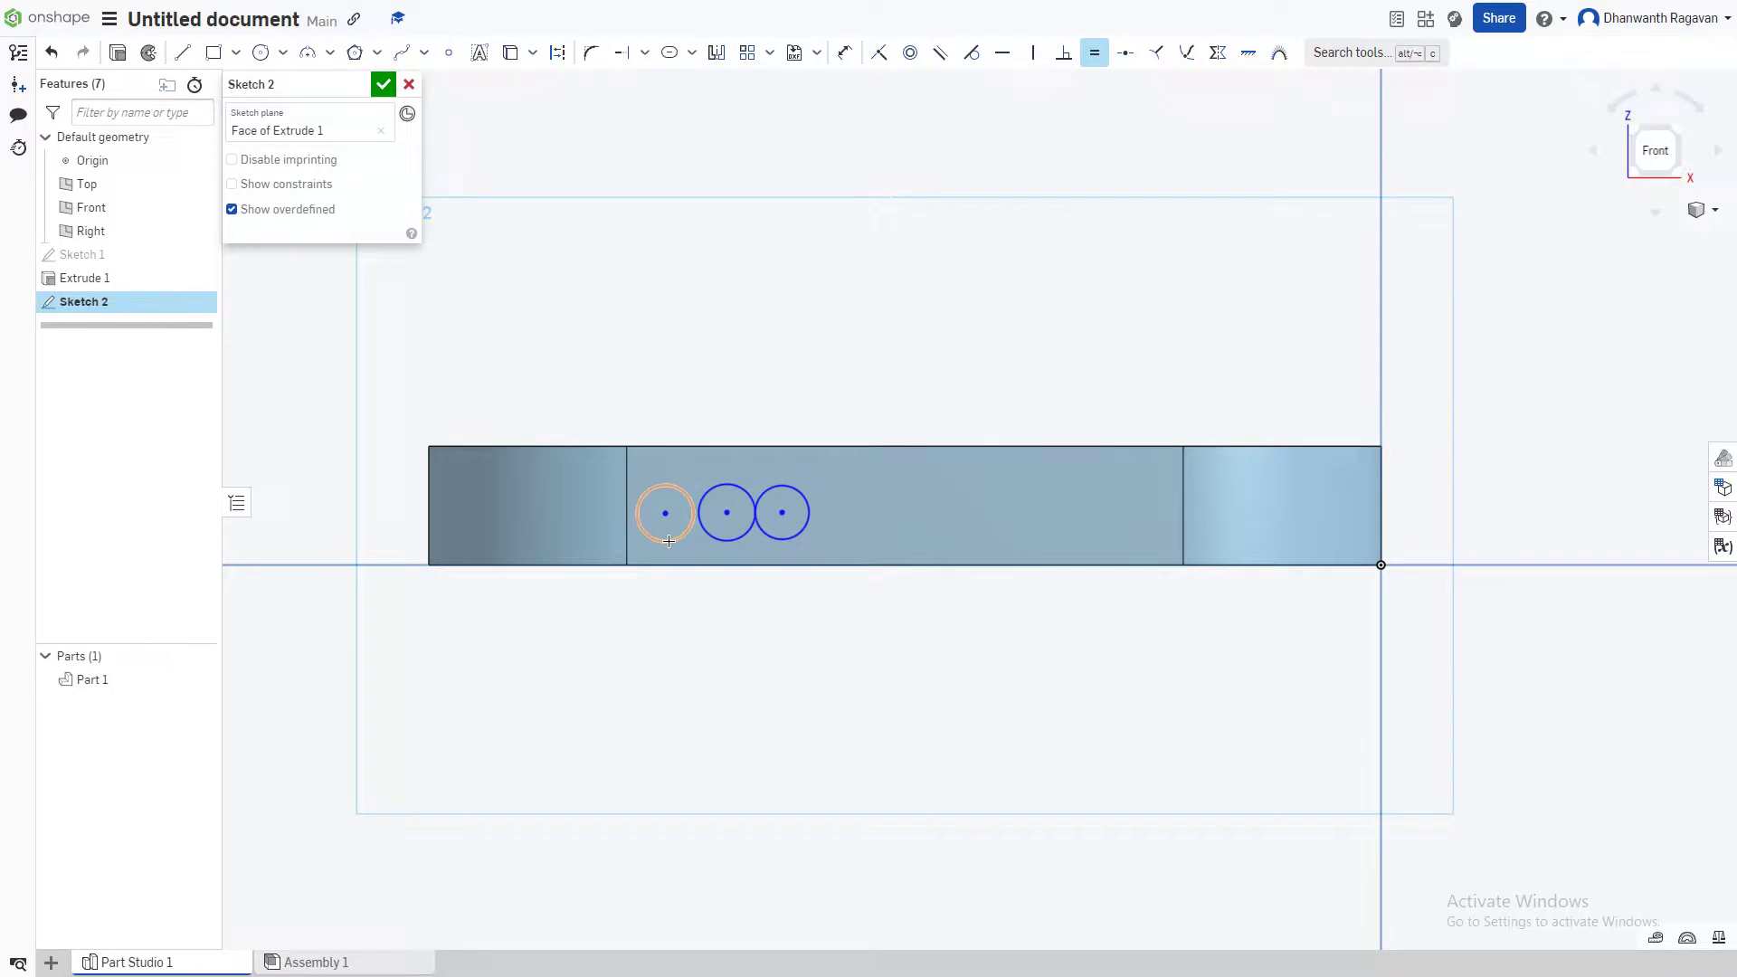
pyautogui.click(727, 541)
pyautogui.click(775, 540)
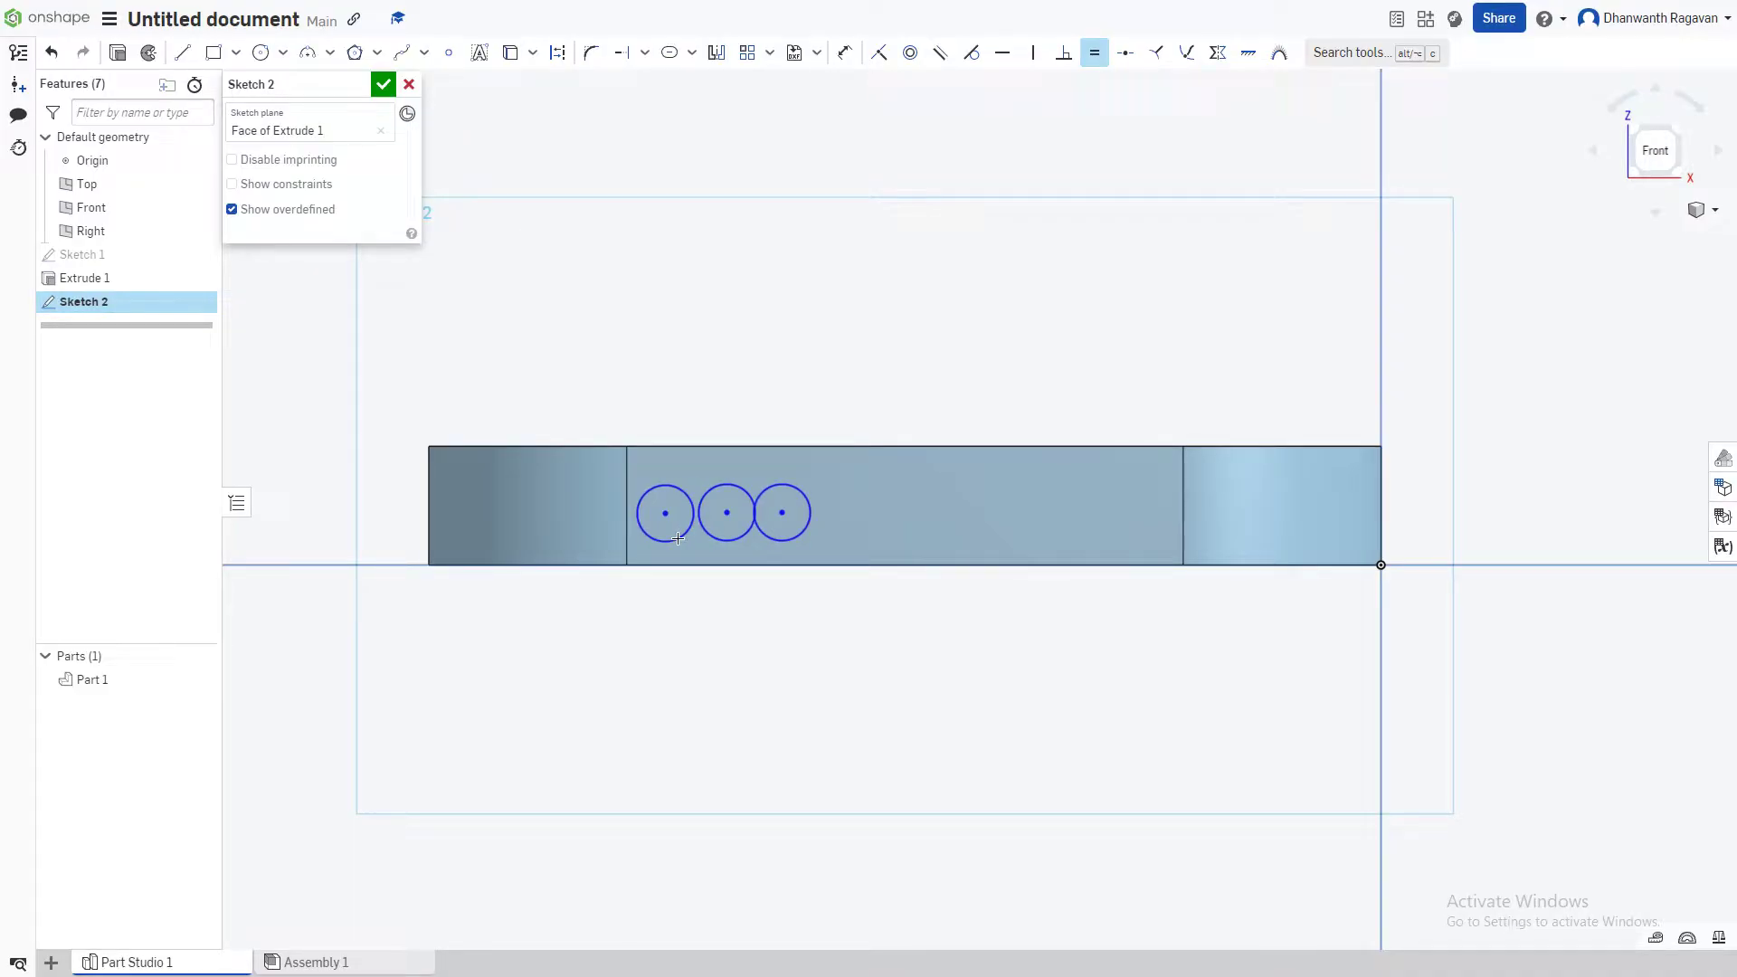
pyautogui.click(1096, 56)
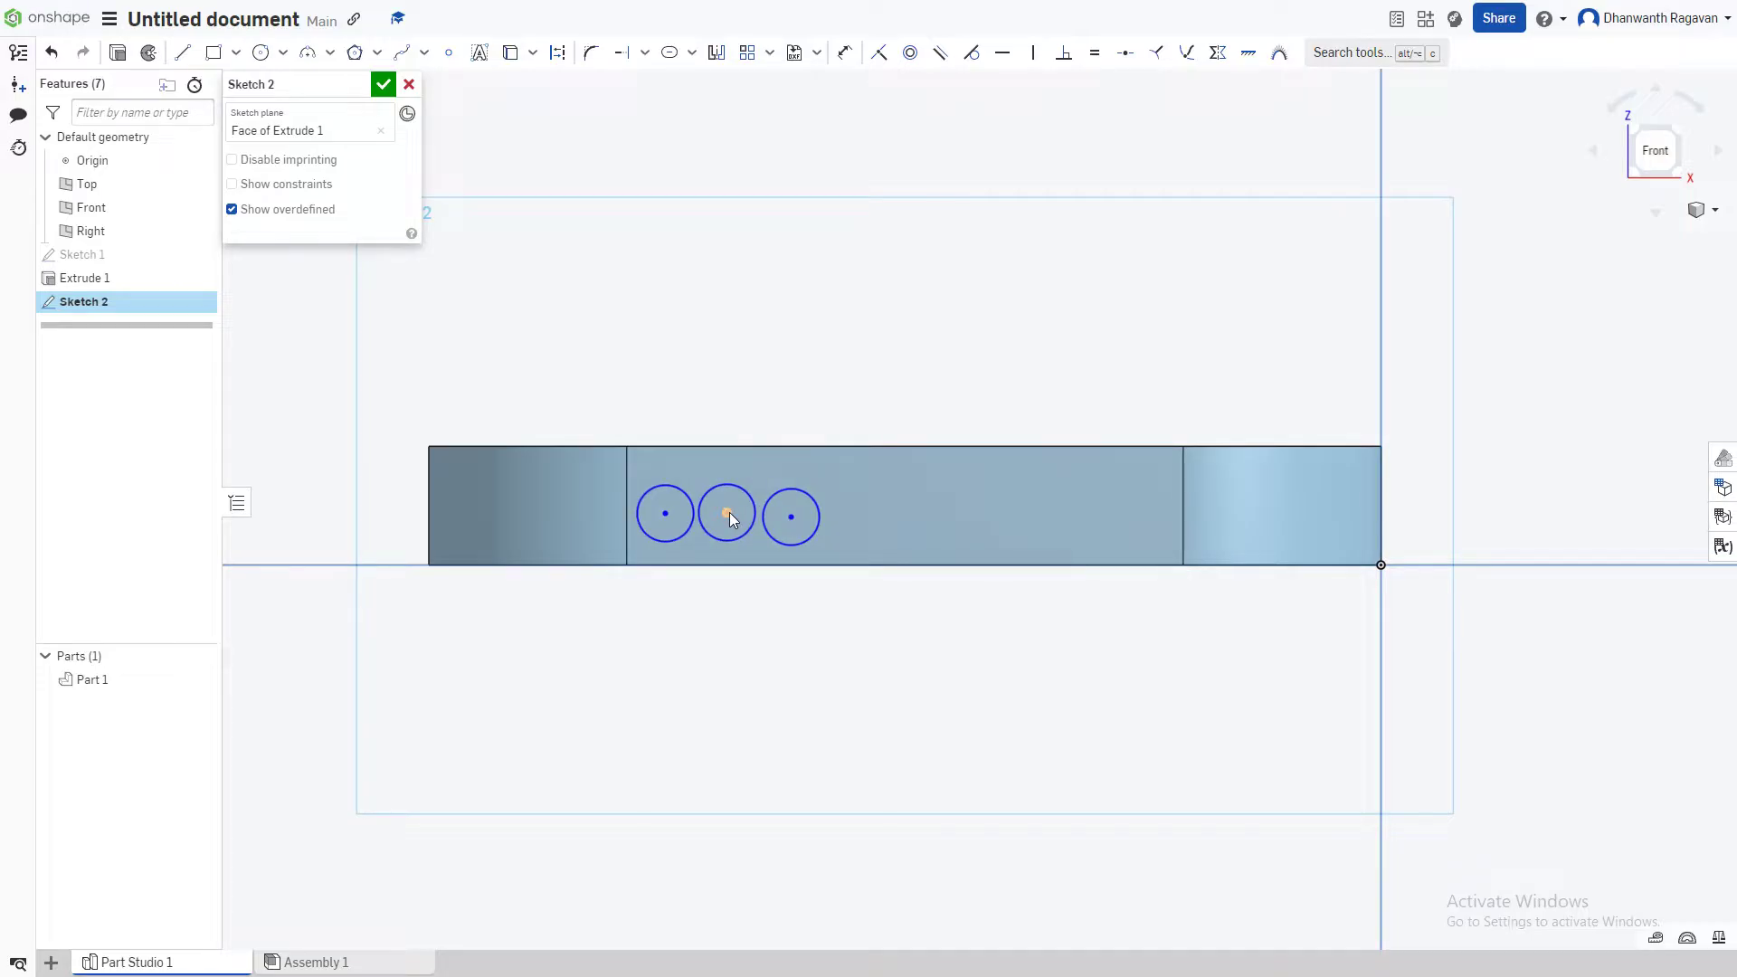
pyautogui.moveTo(790, 516); pyautogui.dragTo(786, 513)
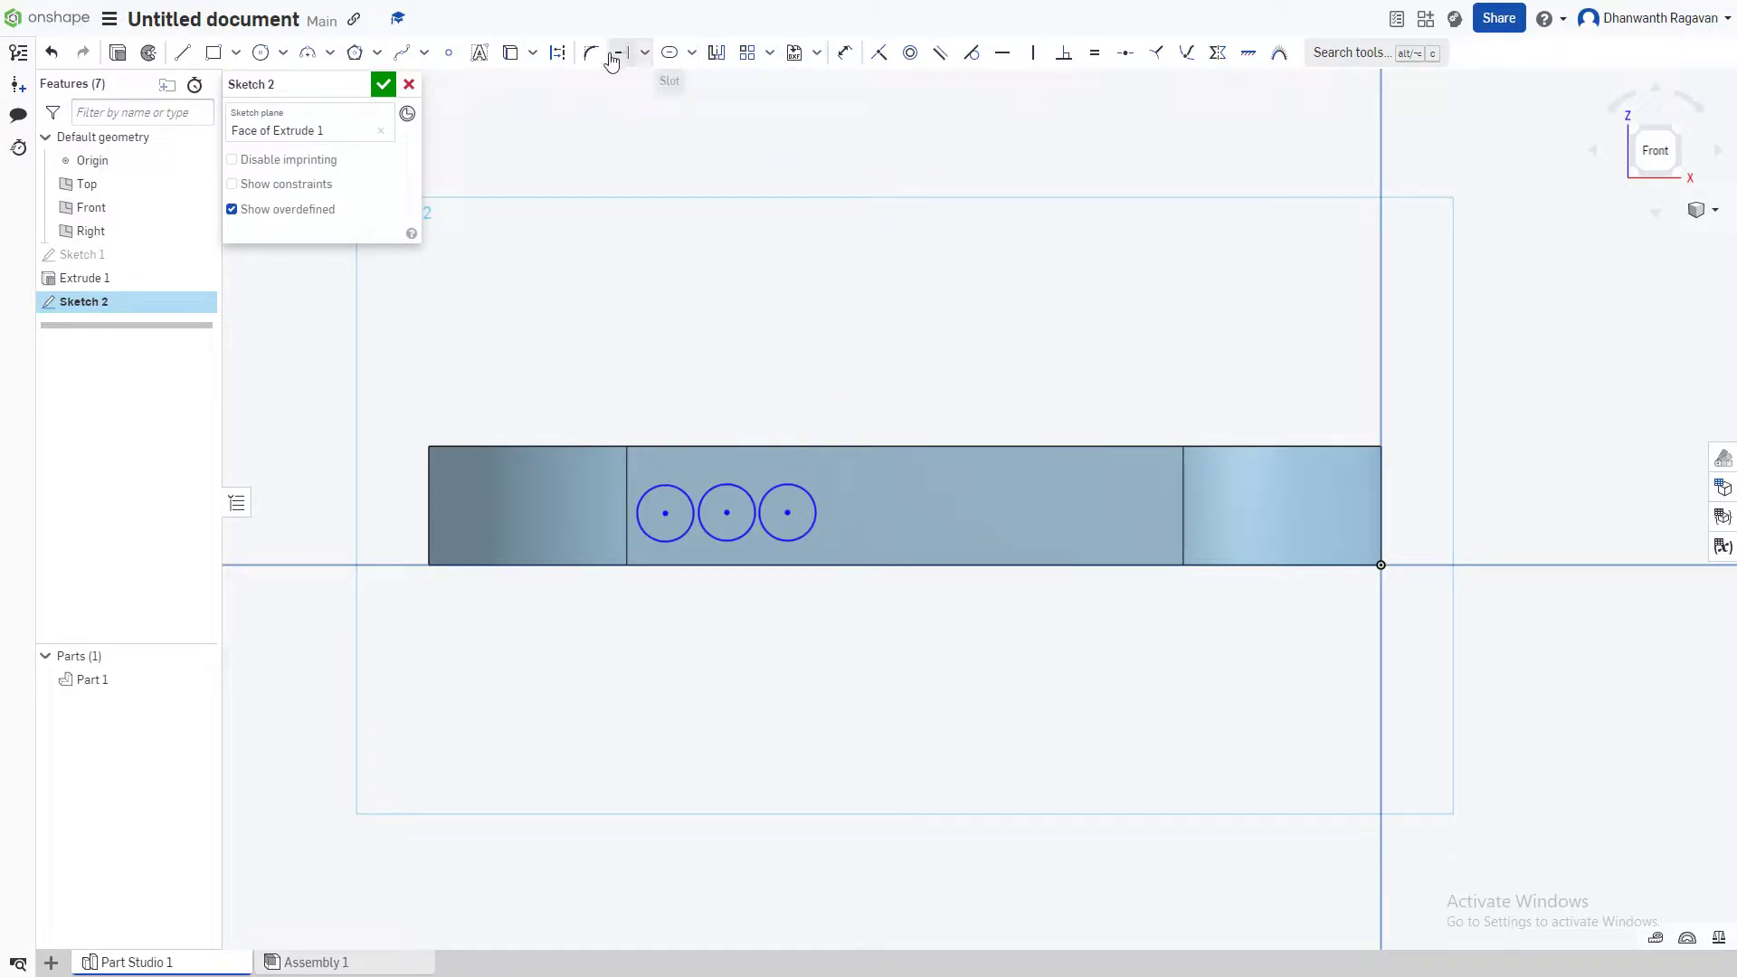
# - Draw a vertical construction line across the middle of the end face, from its upper edge to its lower edge
pyautogui.rightClick(563, 54)
pyautogui.click(558, 53)
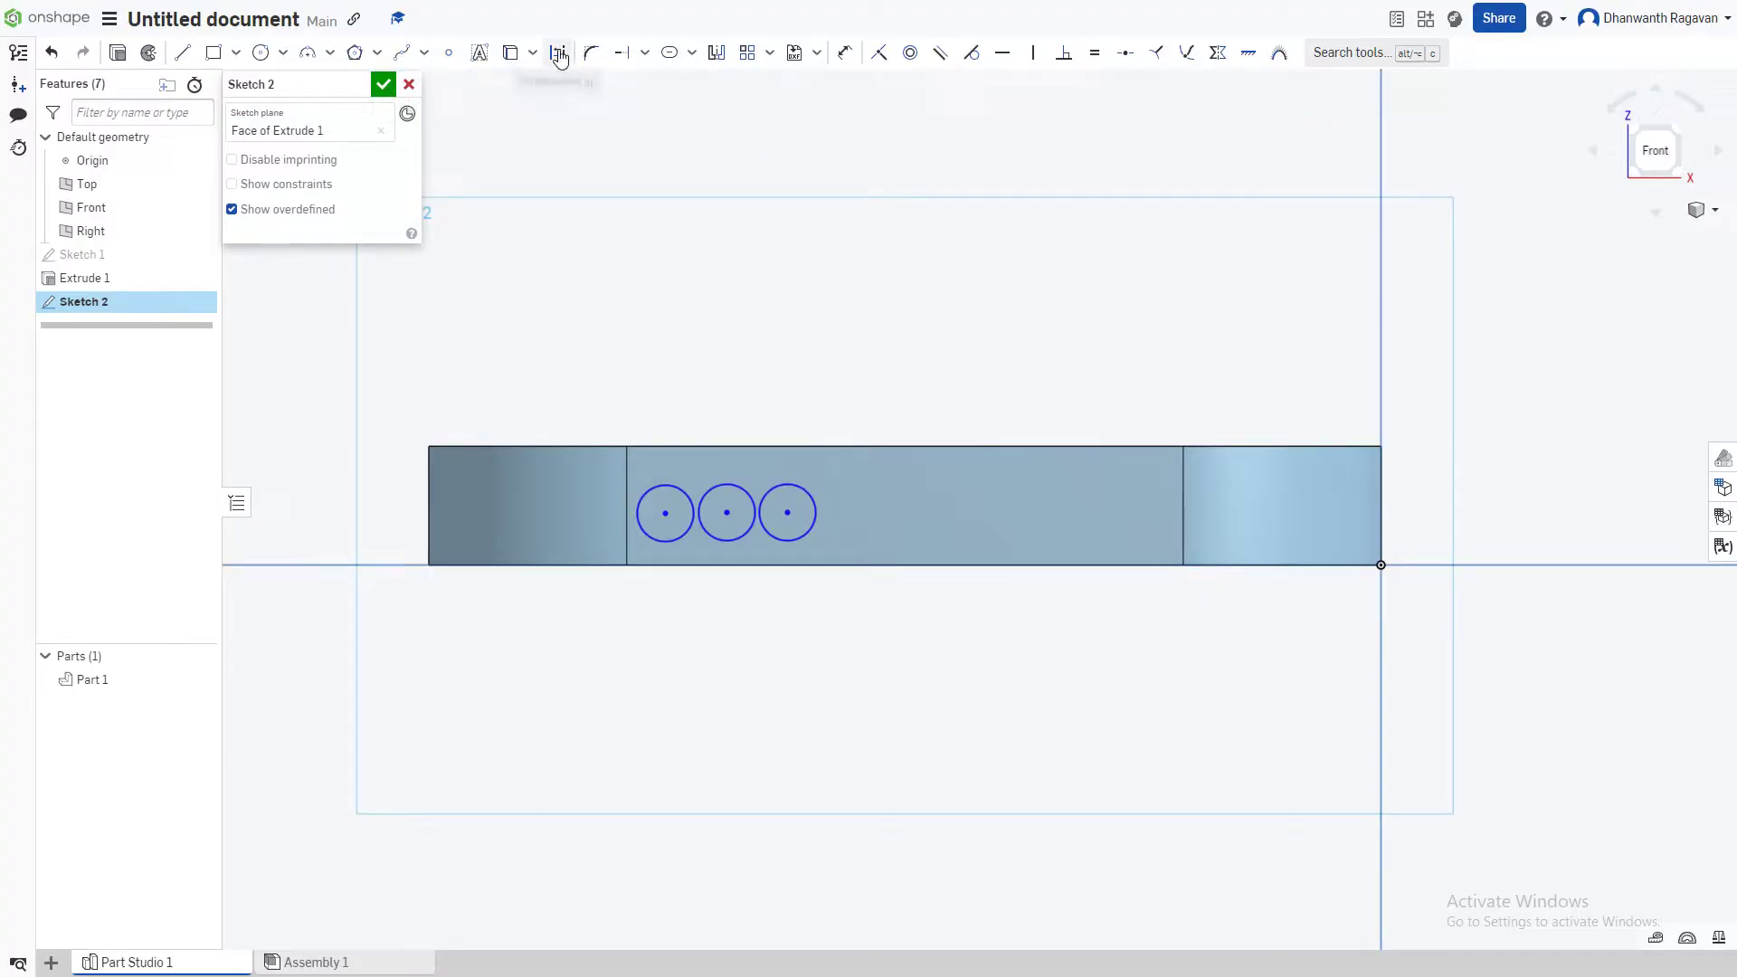
pyautogui.click(182, 55)
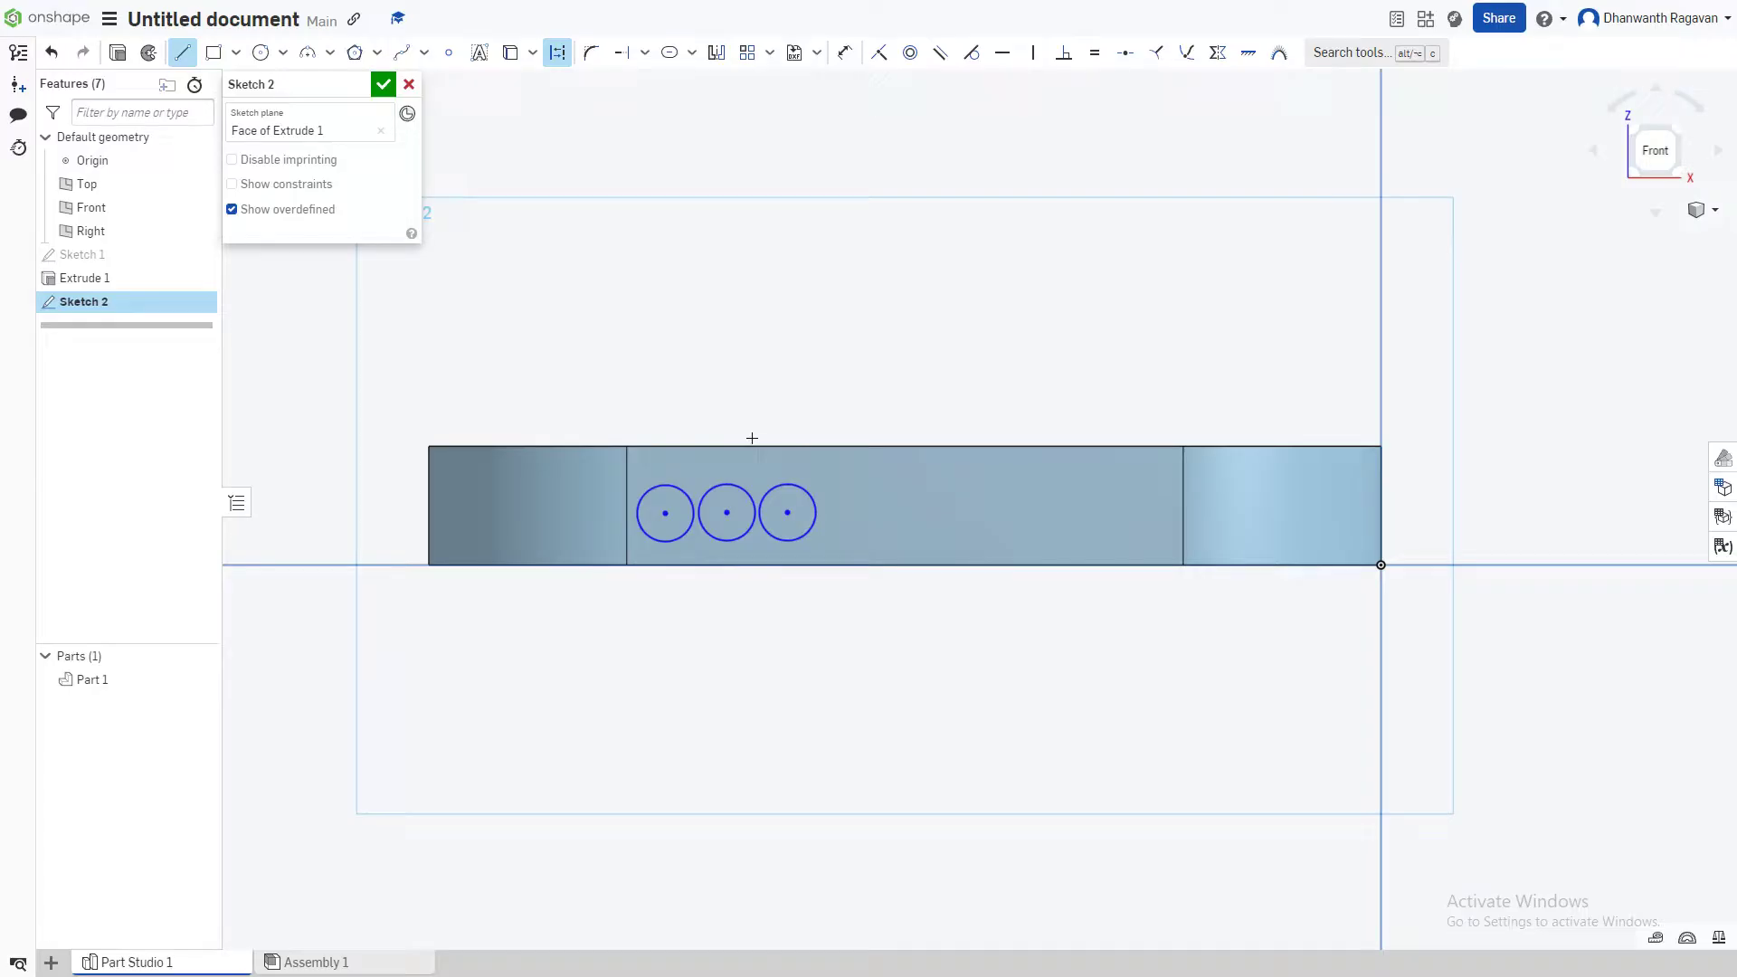
pyautogui.click(902, 446)
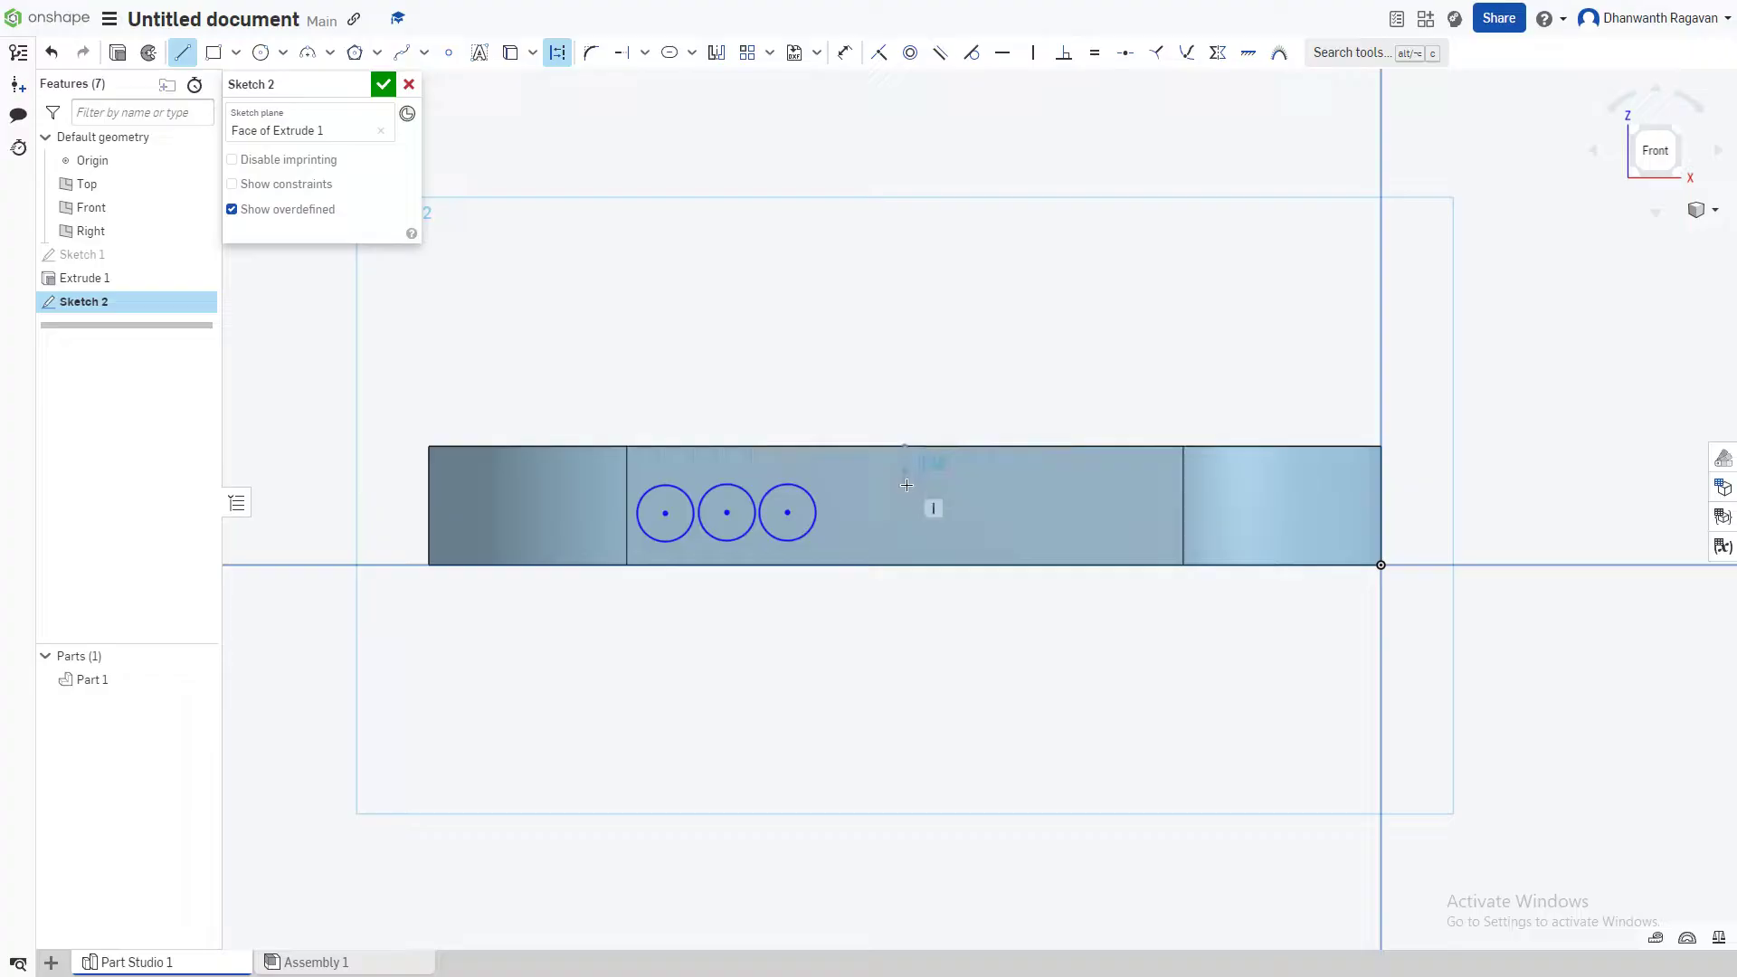
pyautogui.click(905, 565)
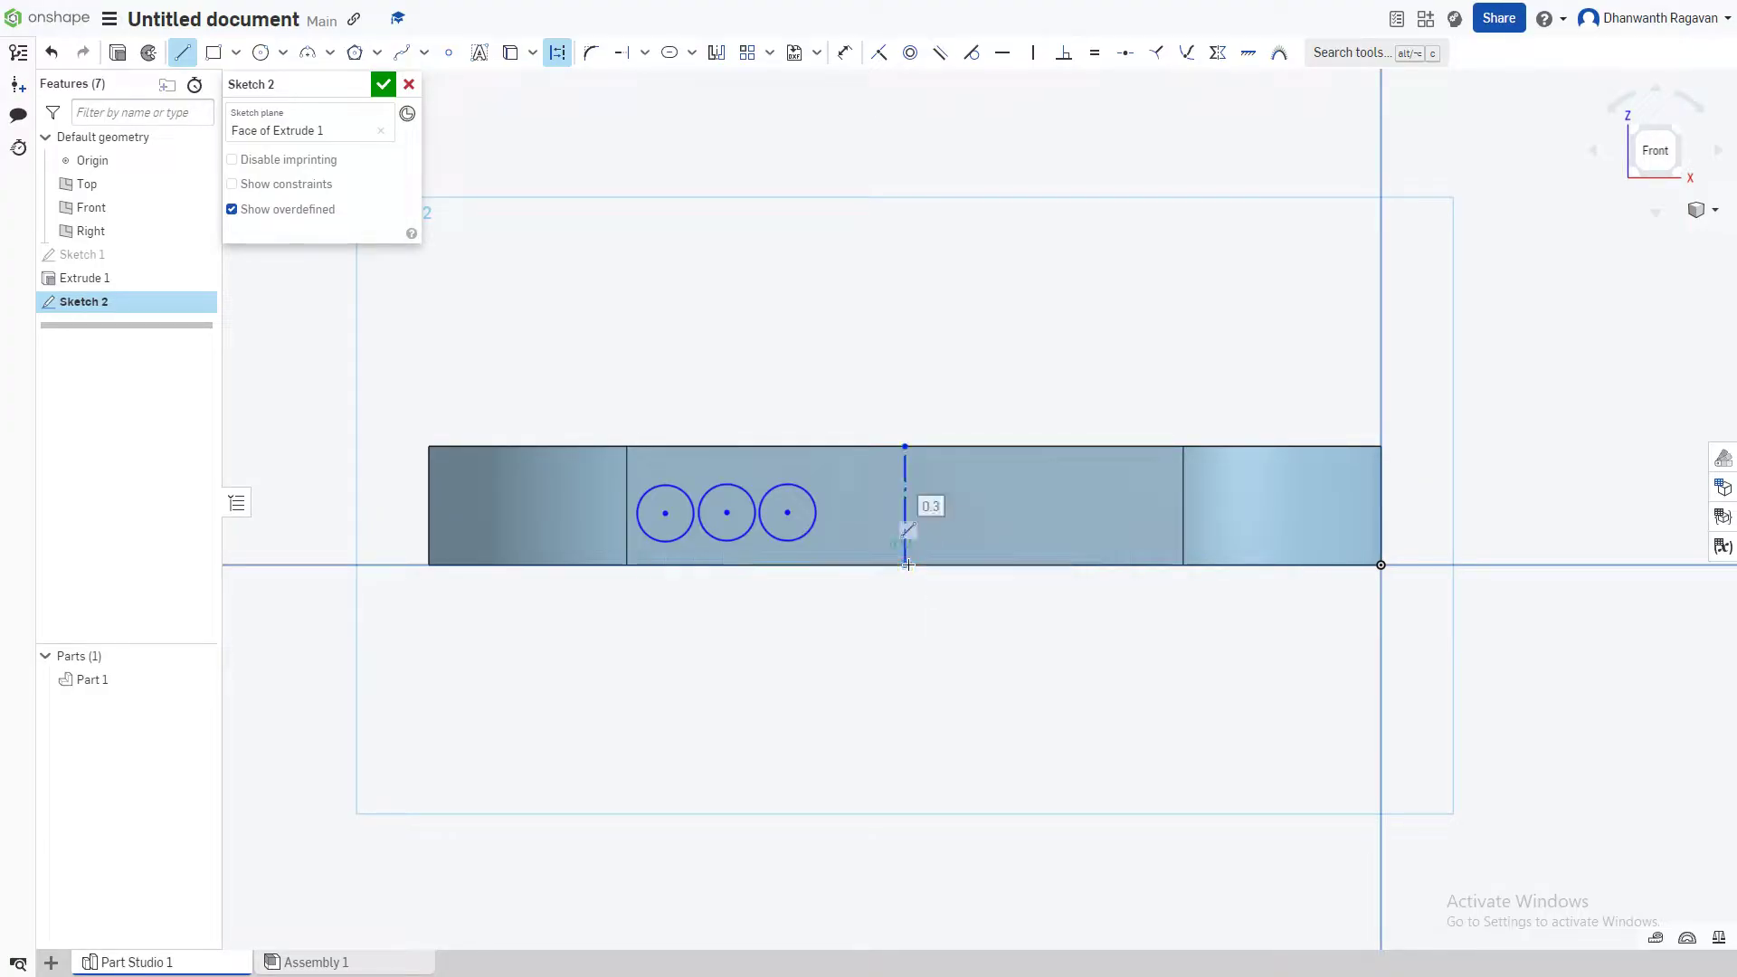
pyautogui.rightClick(940, 634)
pyautogui.click(986, 648)
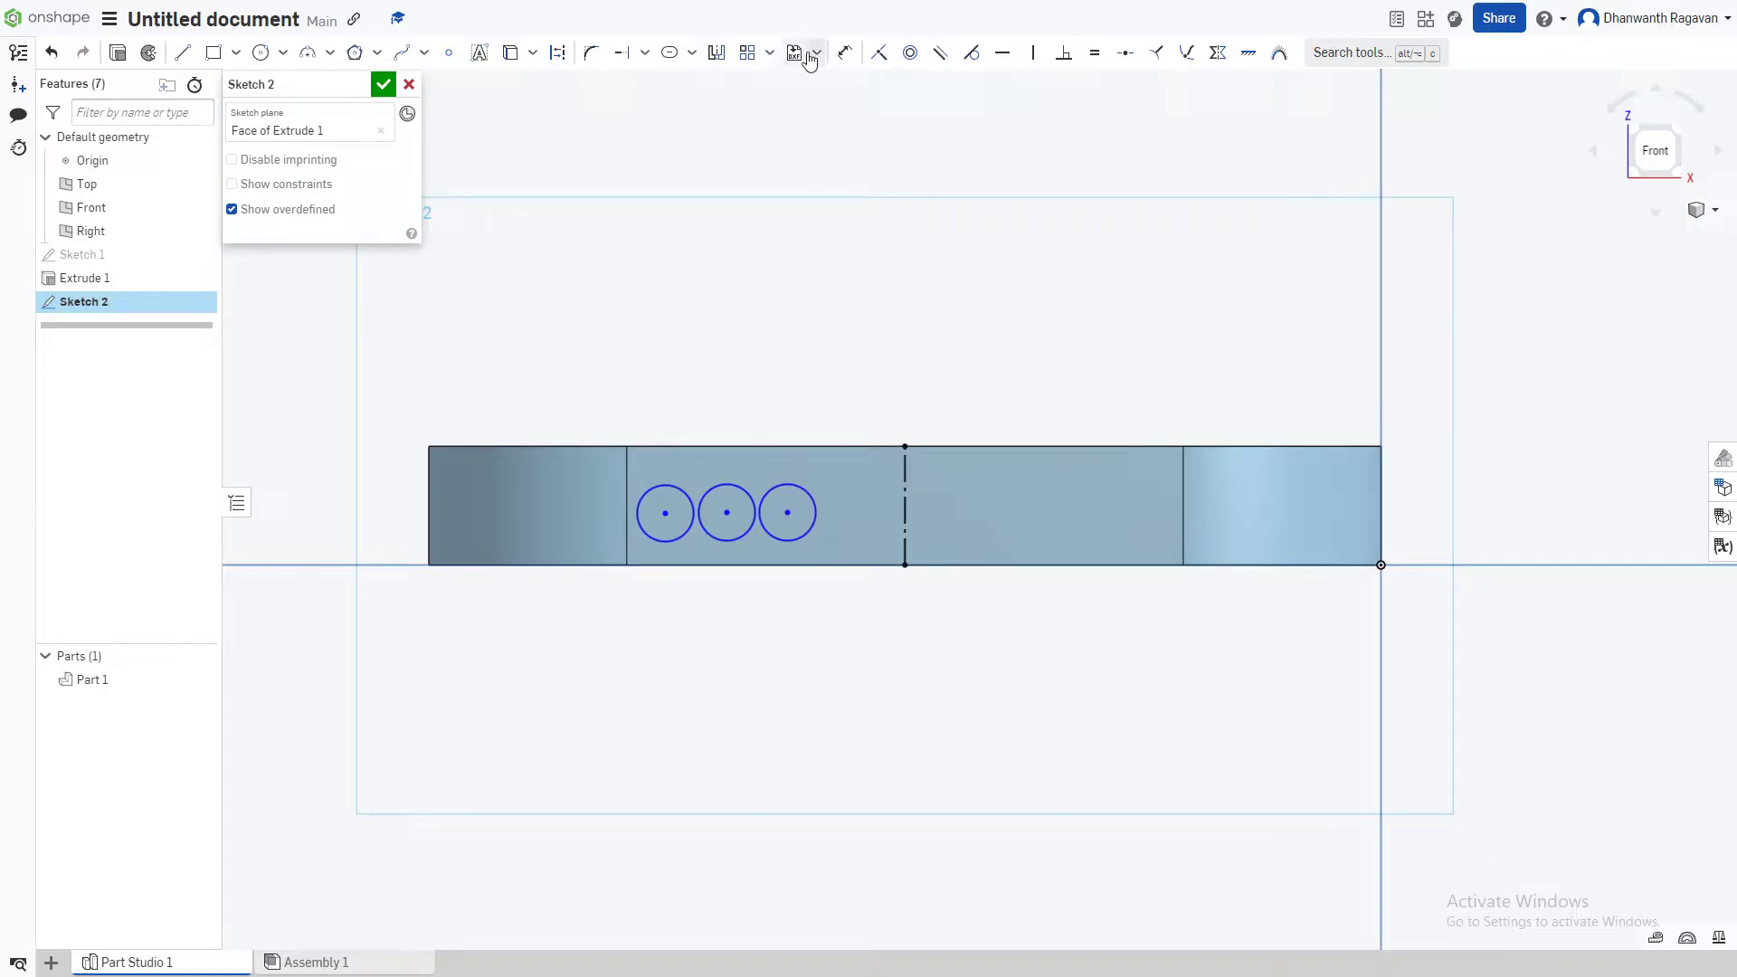
# - Mirror the three circles about the vertical construction line across the end face, and delete that construction line
pyautogui.click(721, 60)
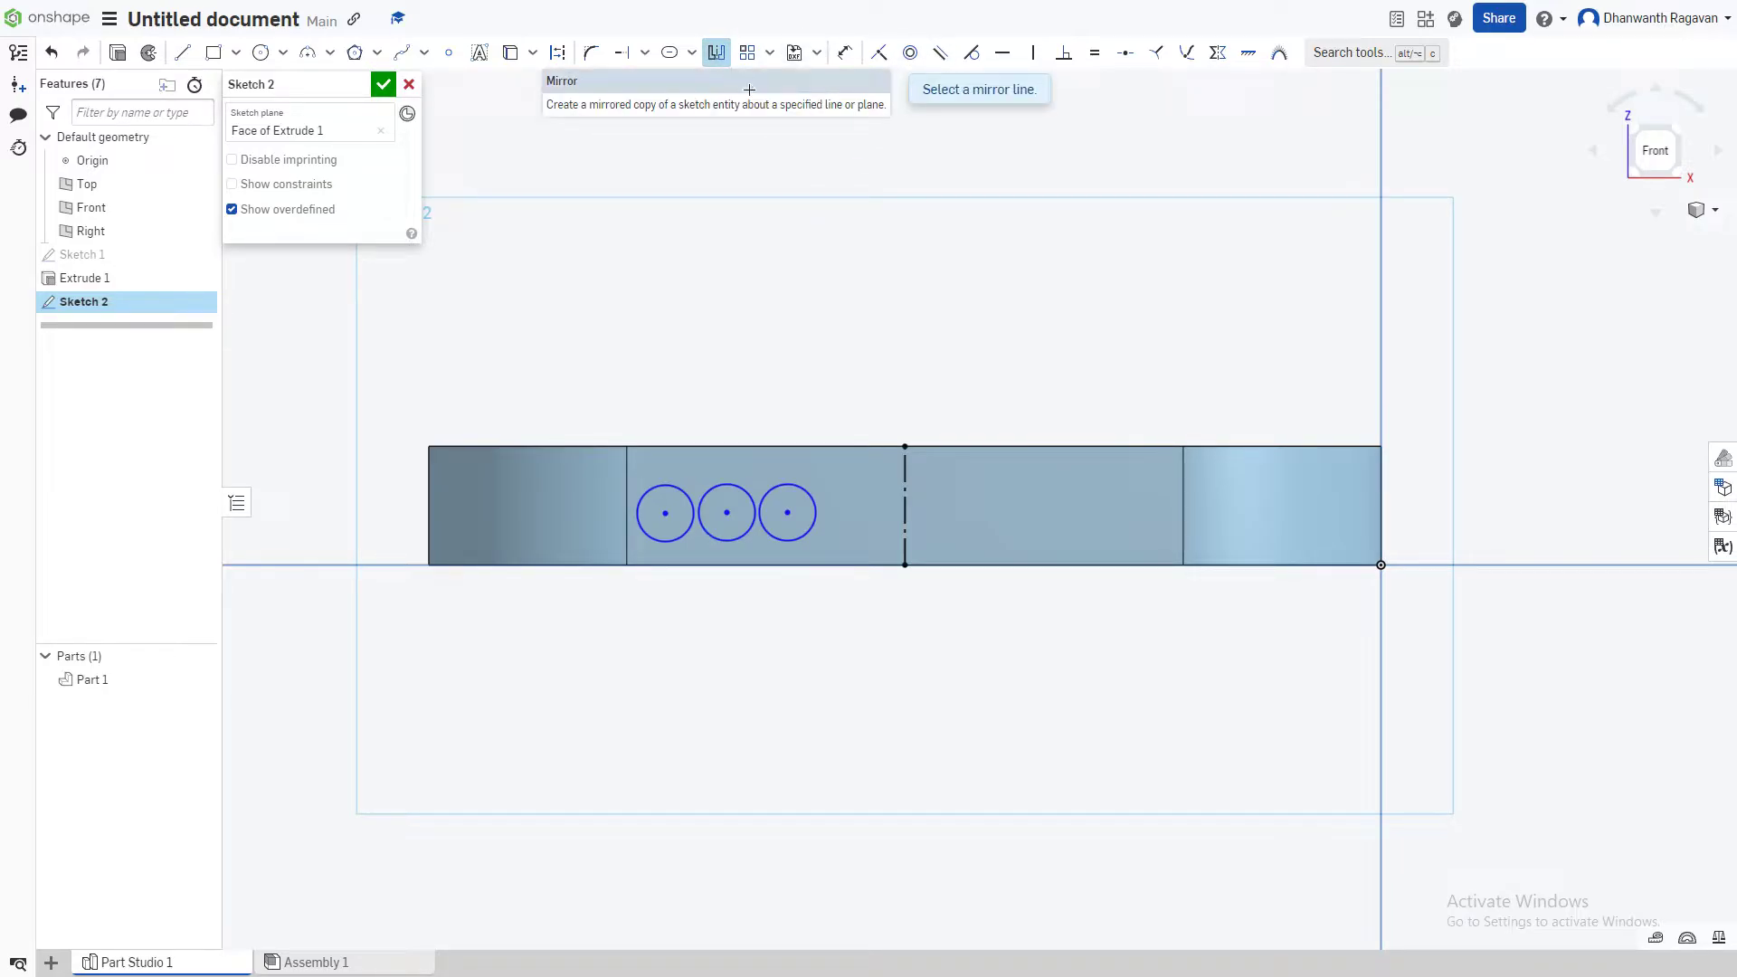
pyautogui.click(903, 492)
pyautogui.click(817, 519)
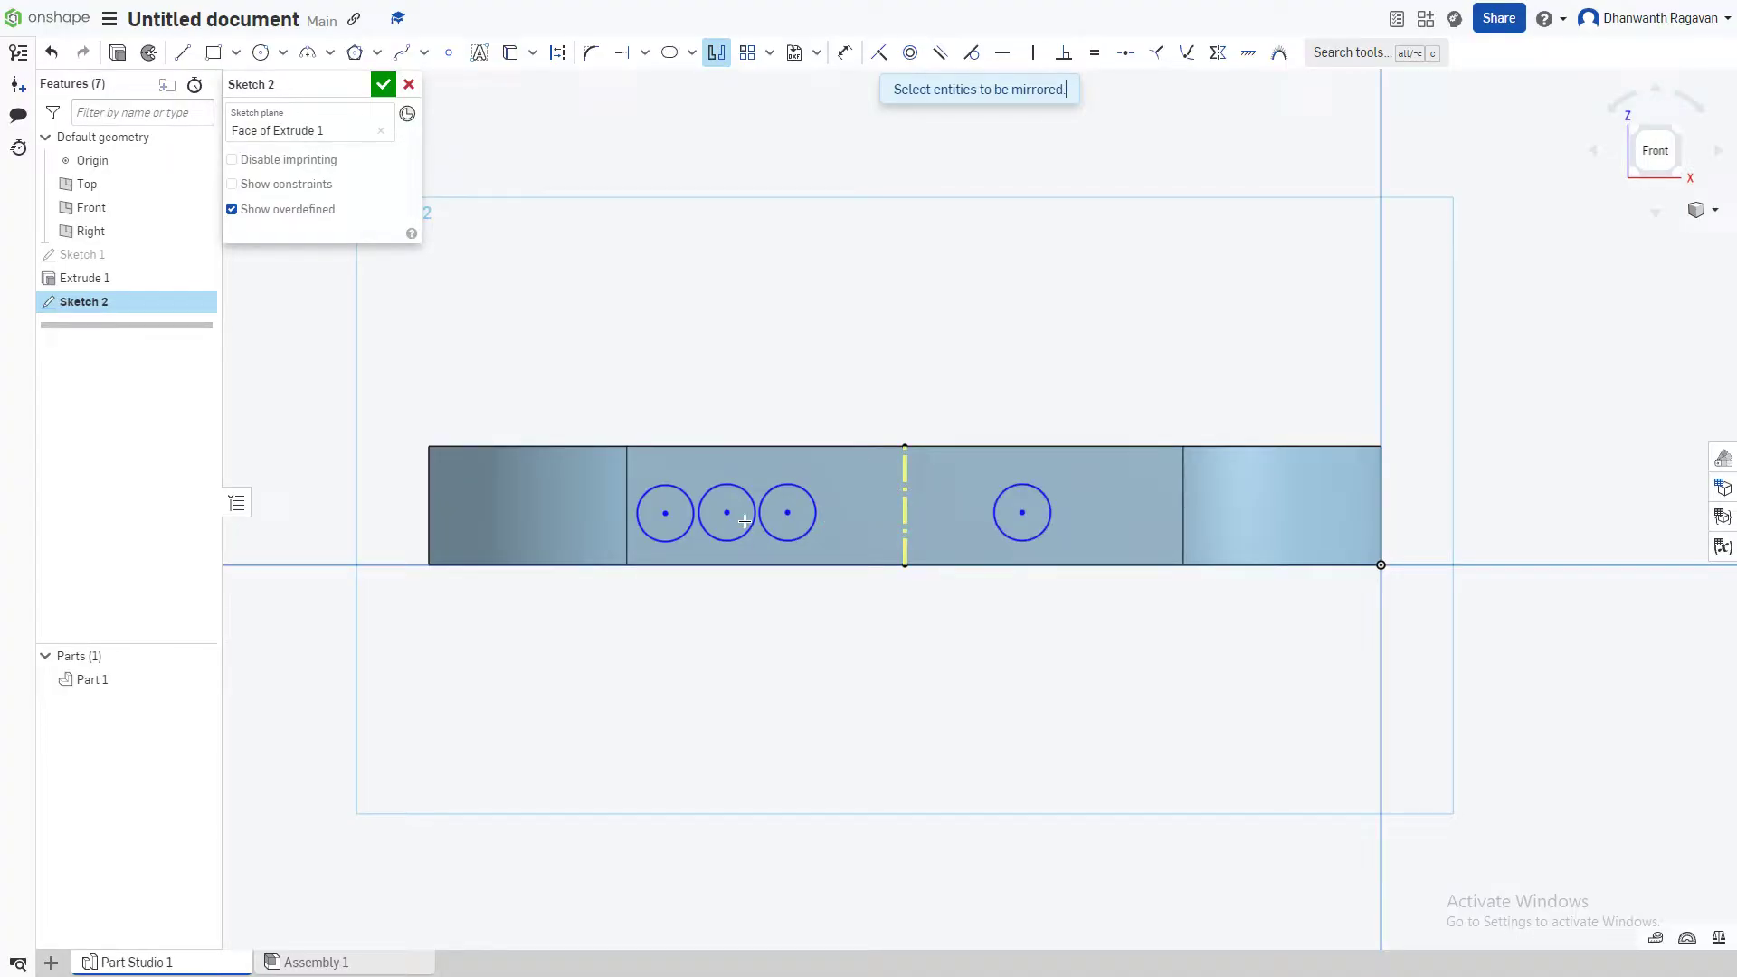
pyautogui.click(698, 525)
pyautogui.click(694, 527)
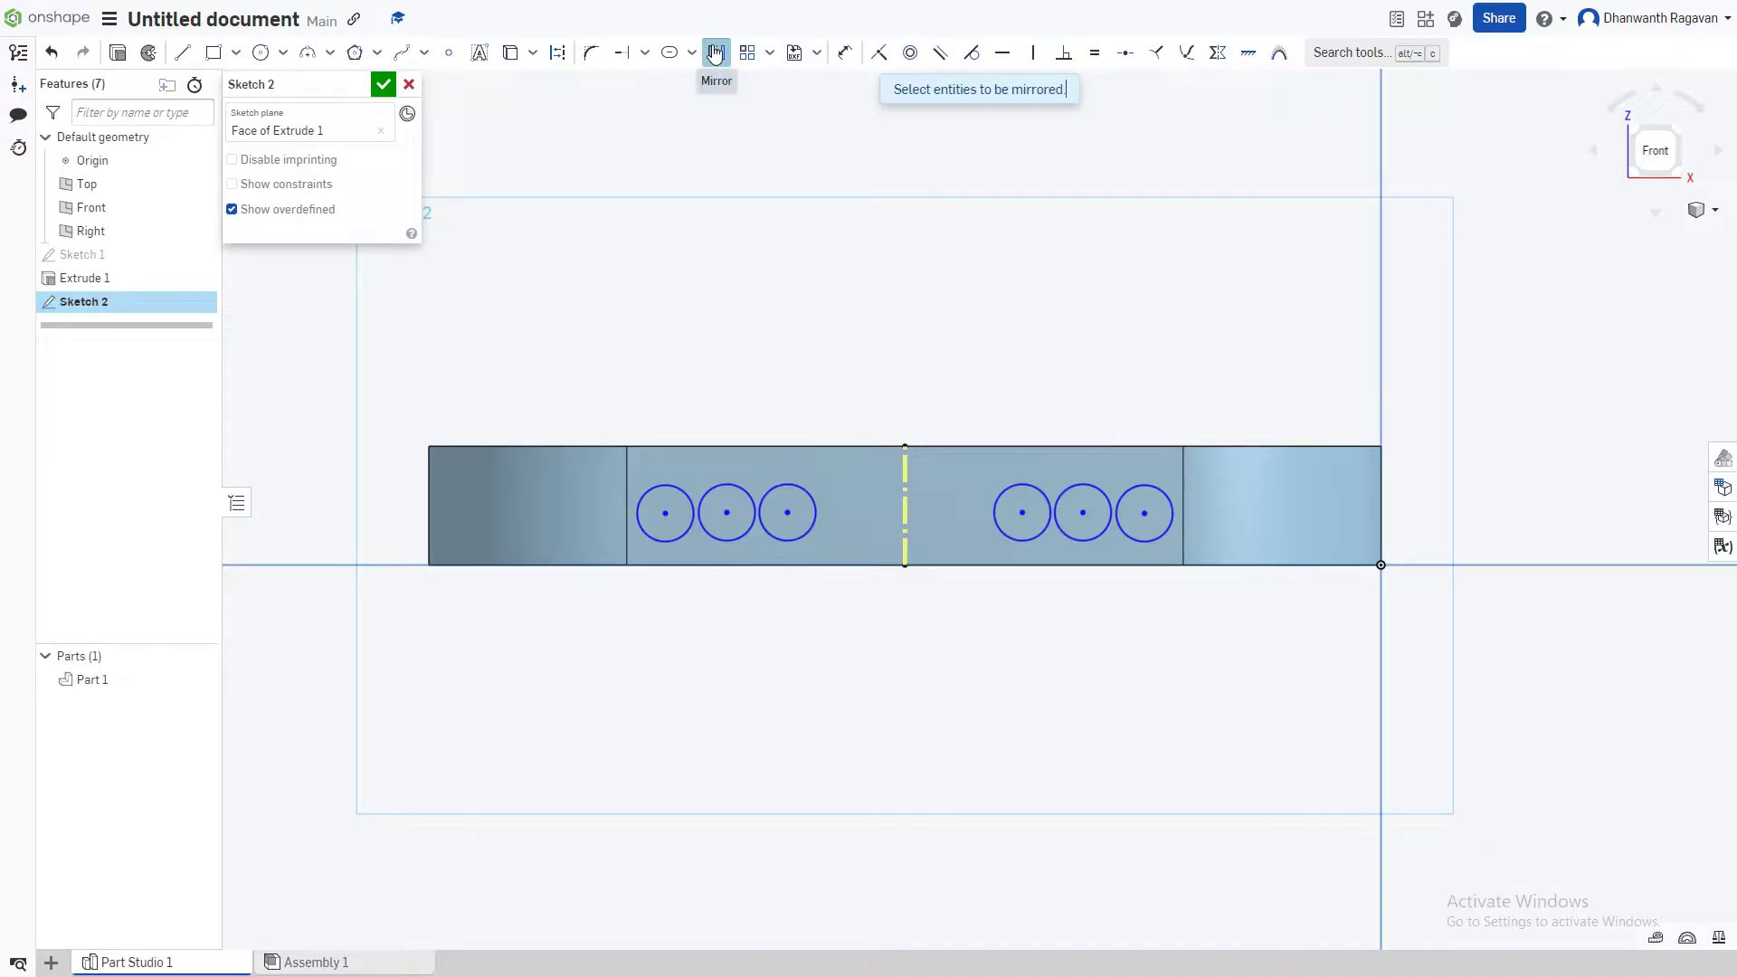
pyautogui.click(716, 54)
pyautogui.click(906, 508)
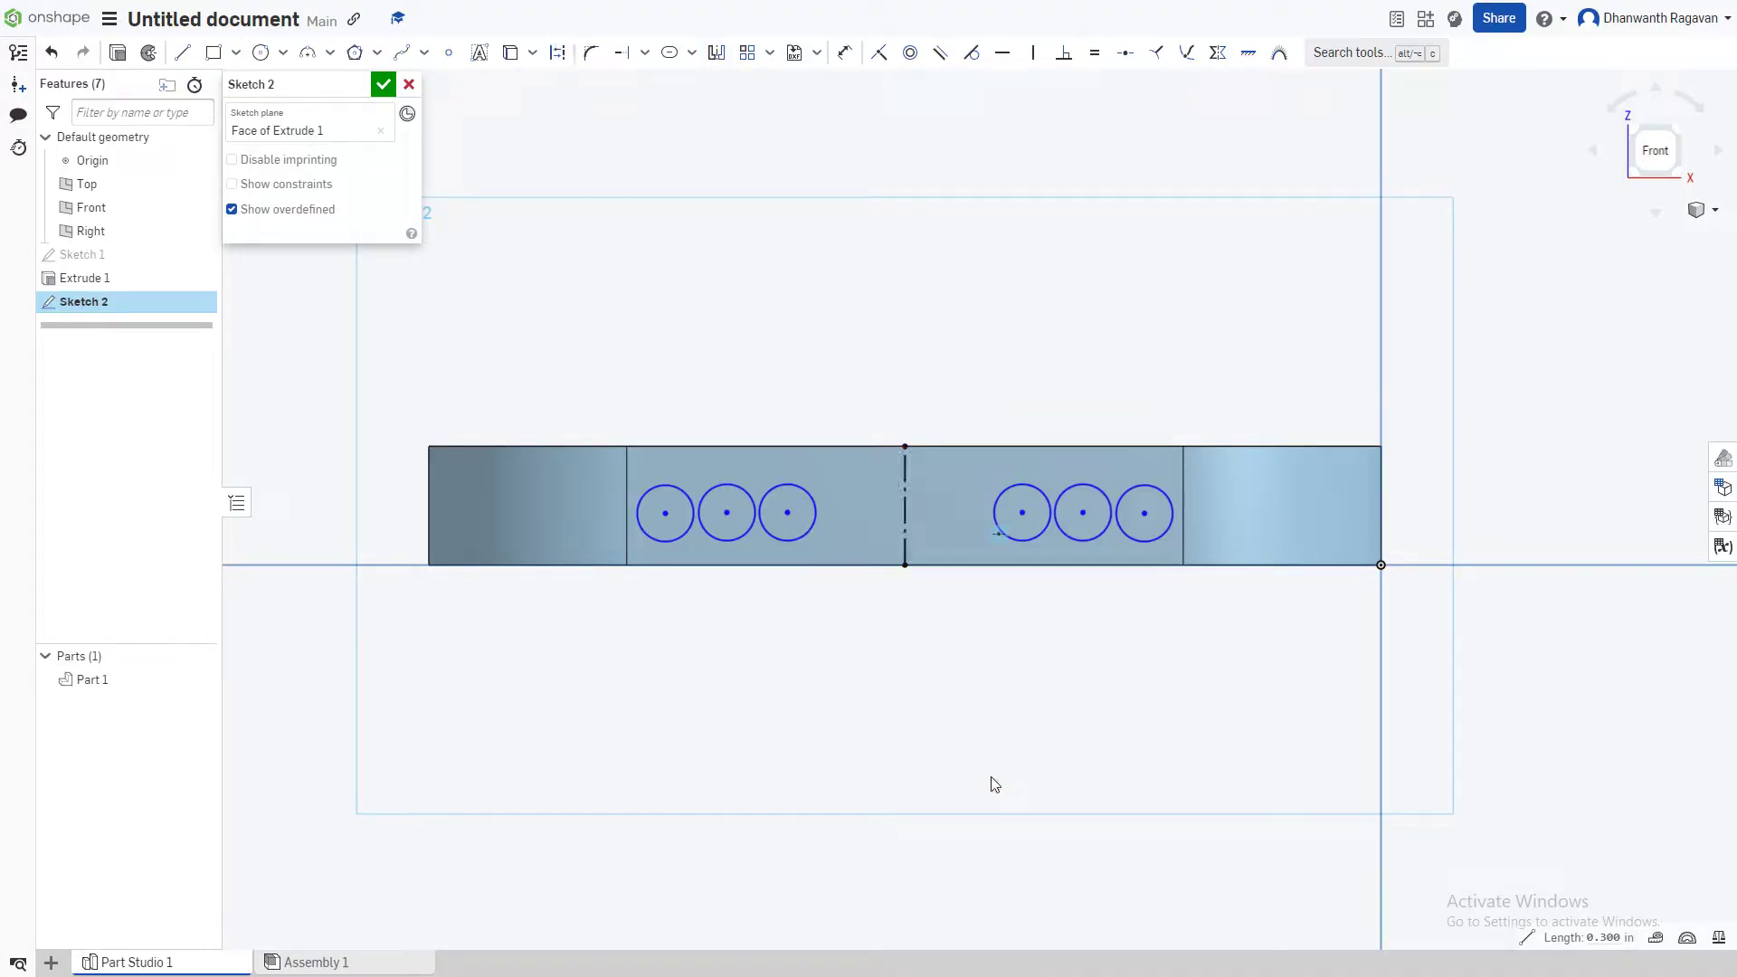
pyautogui.press('Delete')
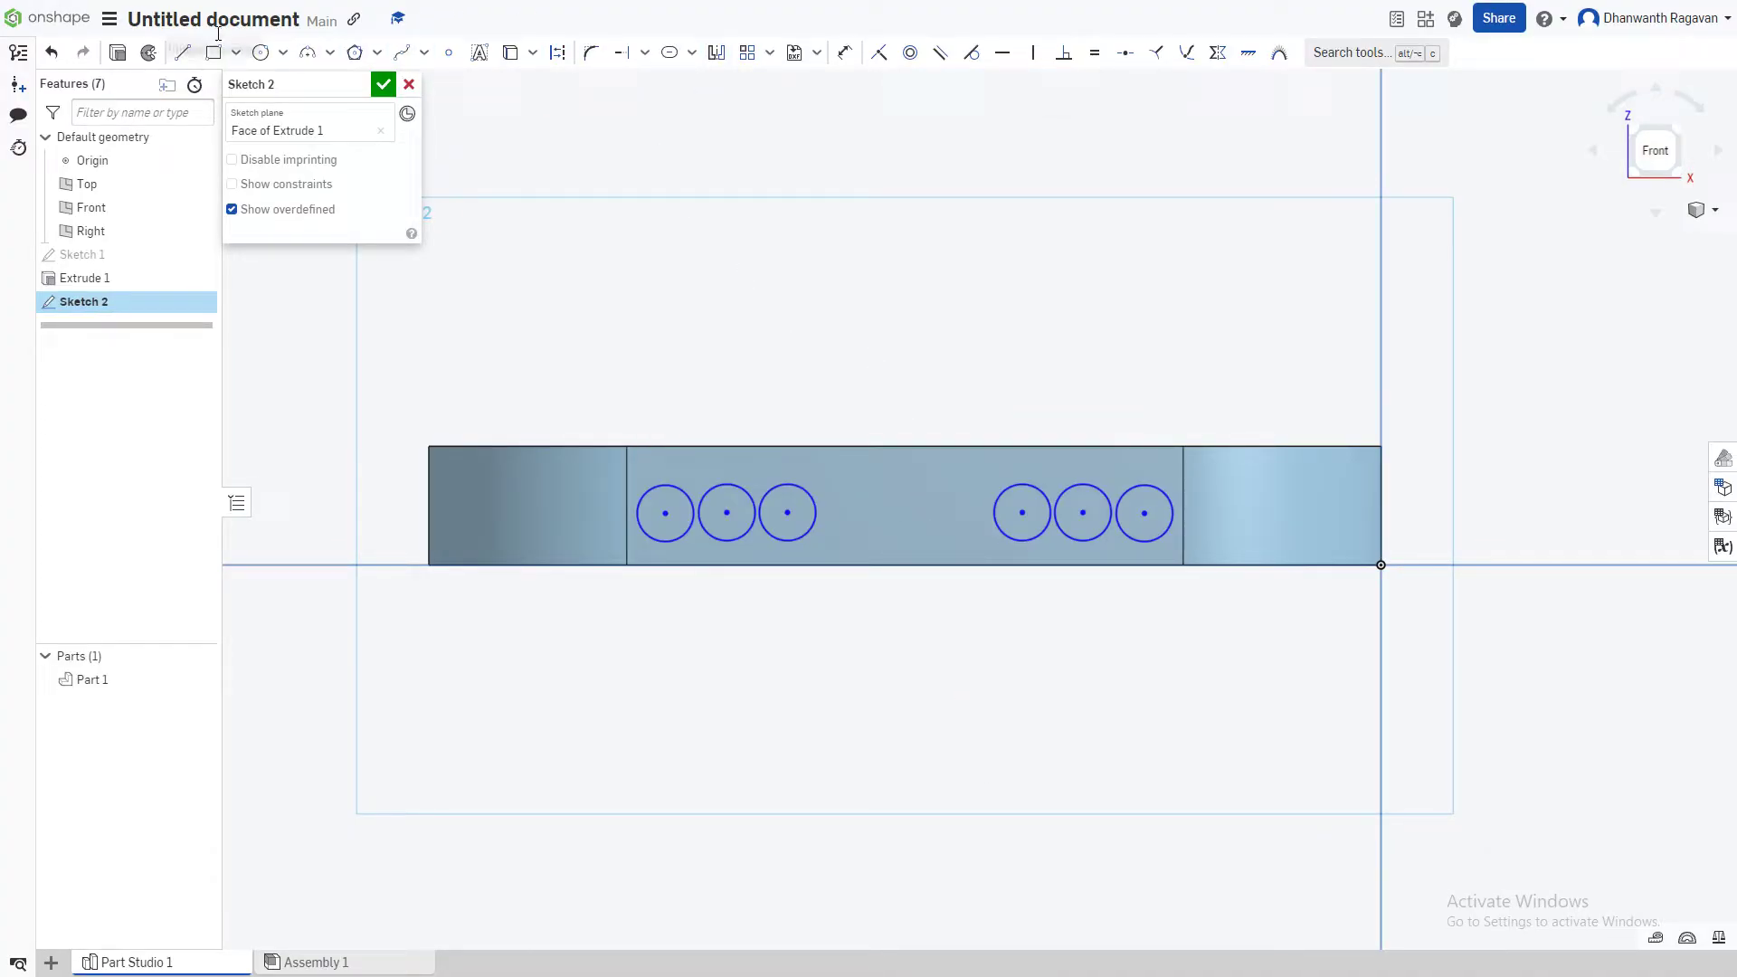
# - Draw a horizontal line about 0.149 in long midway between the two groups of circles
pyautogui.click(182, 52)
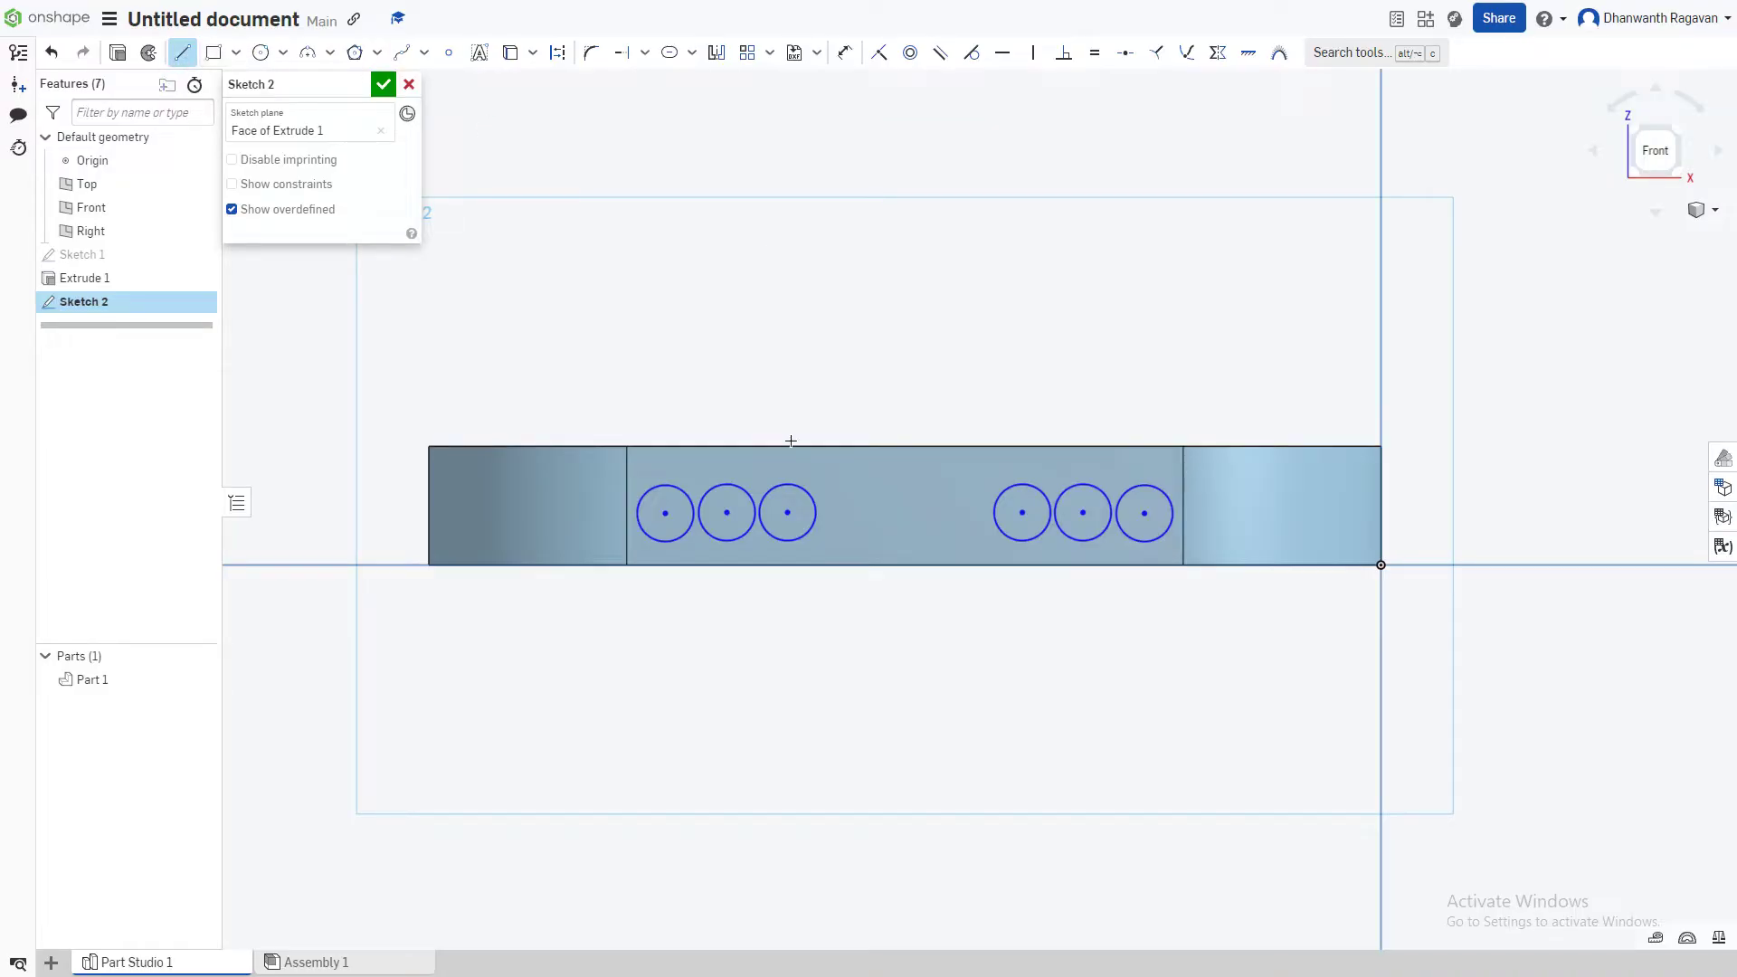
pyautogui.click(870, 511)
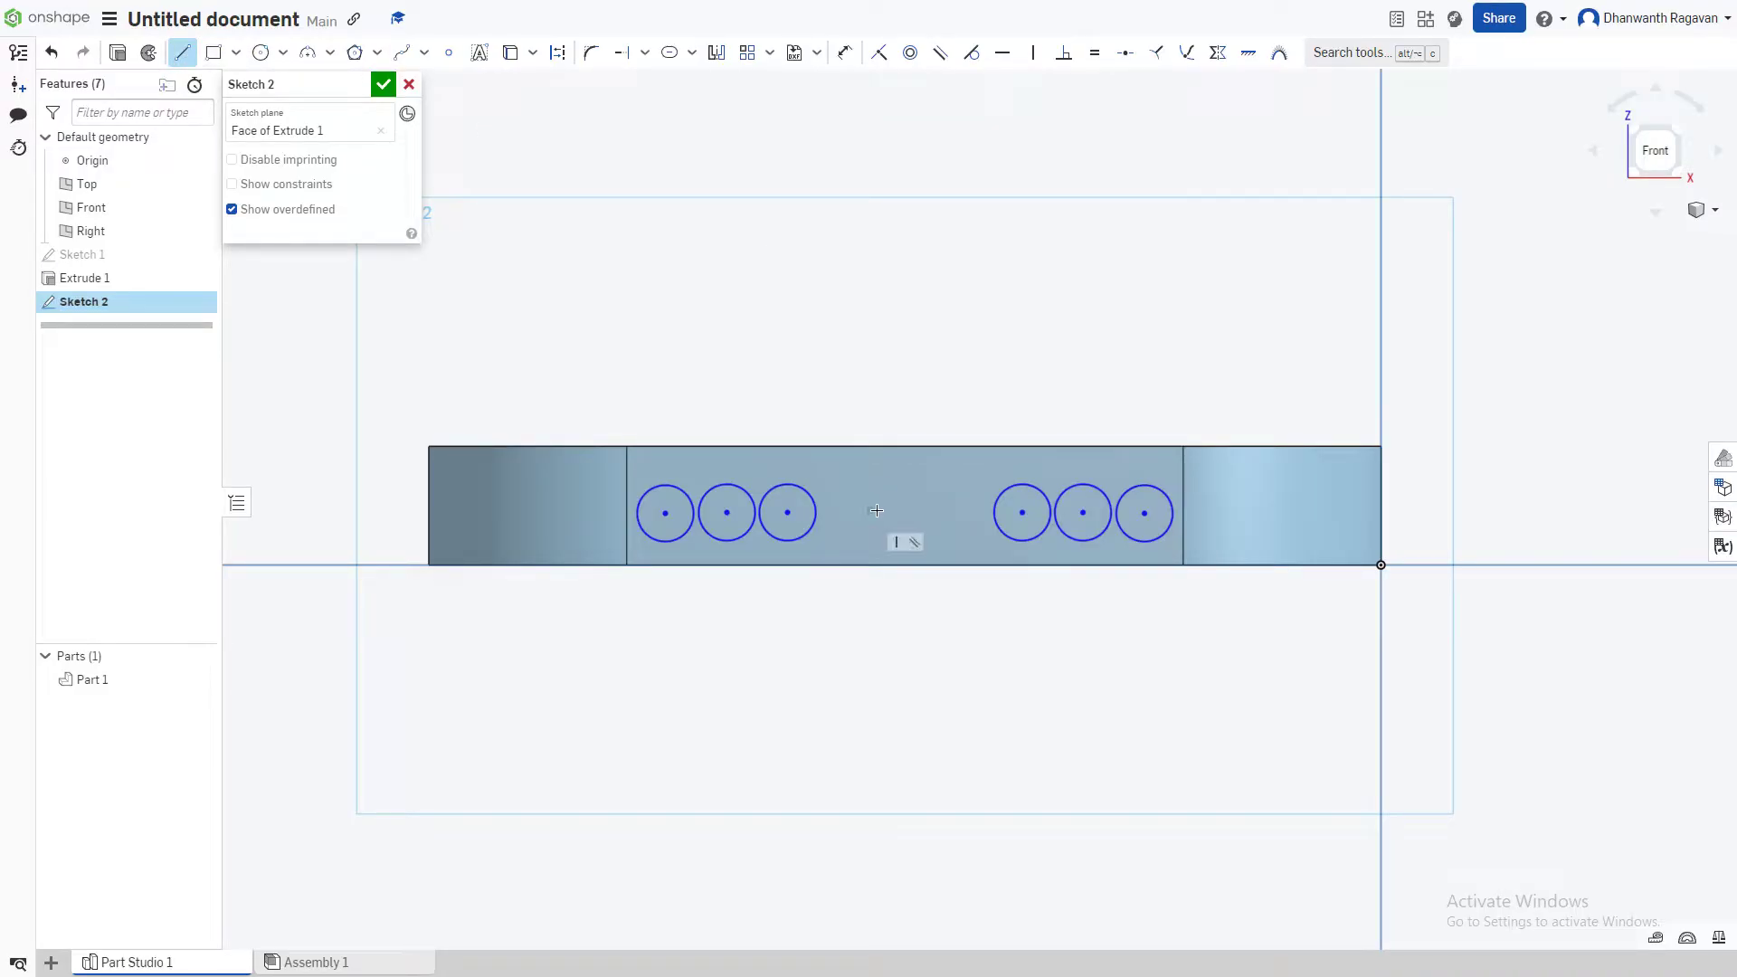
pyautogui.click(929, 511)
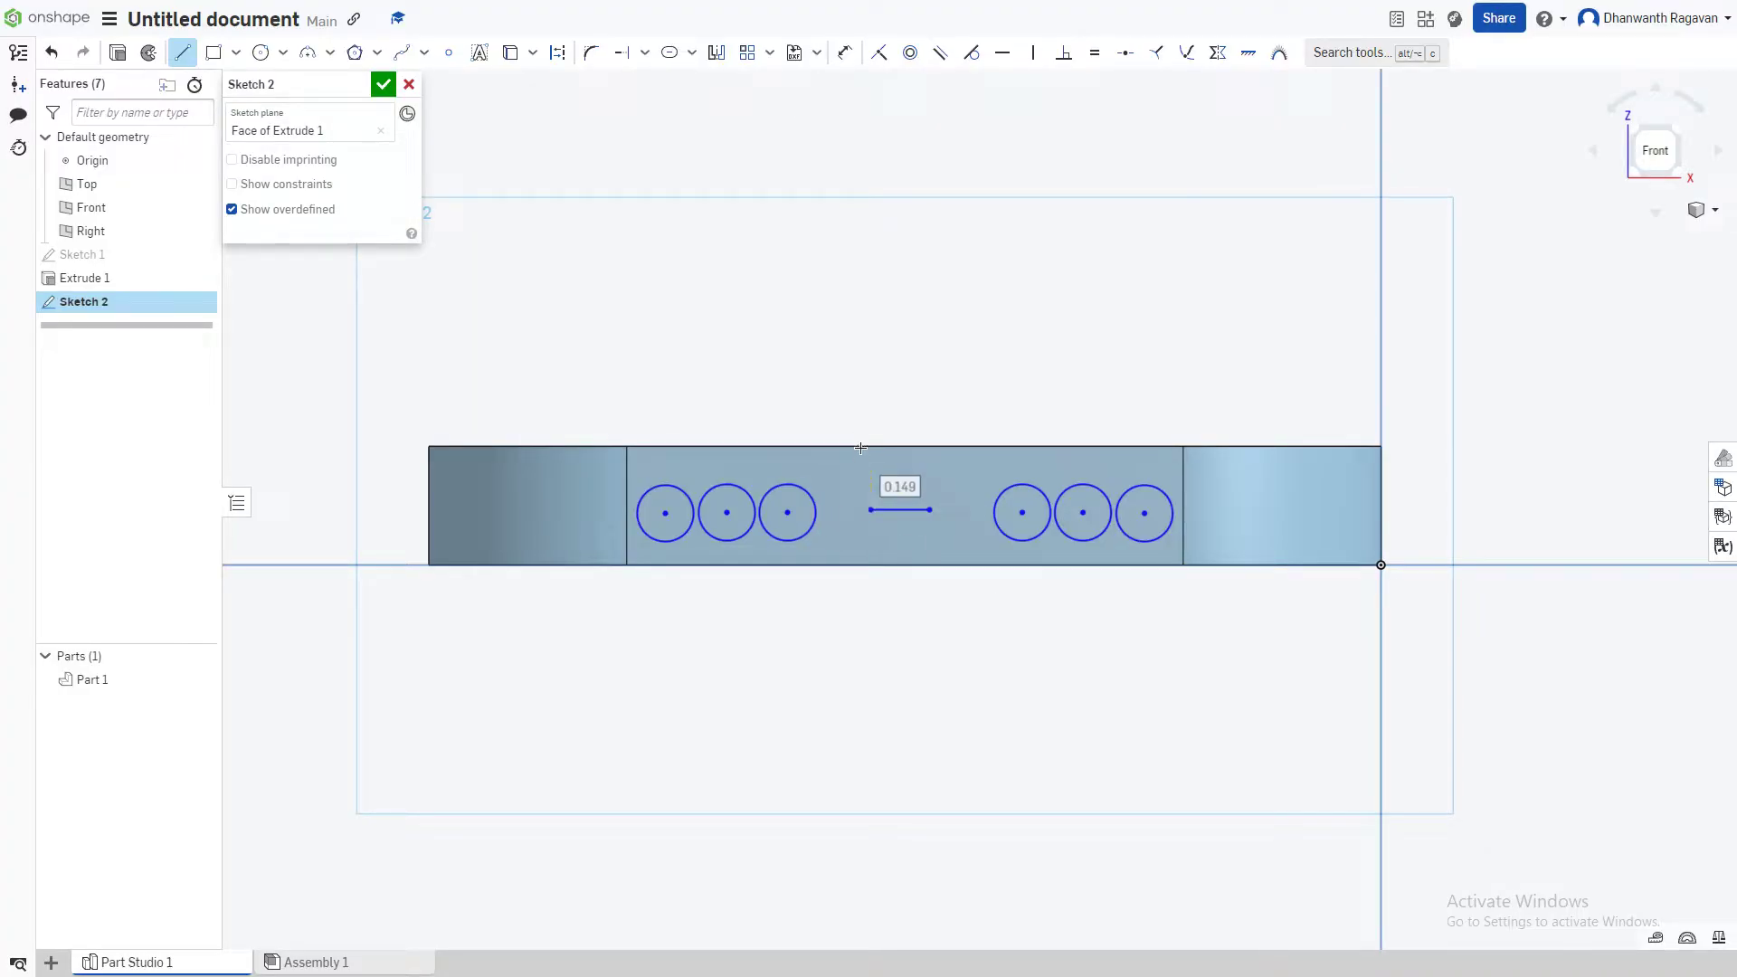
# - Create a 0.05 in wide slot around the short central line and finish the sketch
pyautogui.click(691, 56)
pyautogui.click(683, 76)
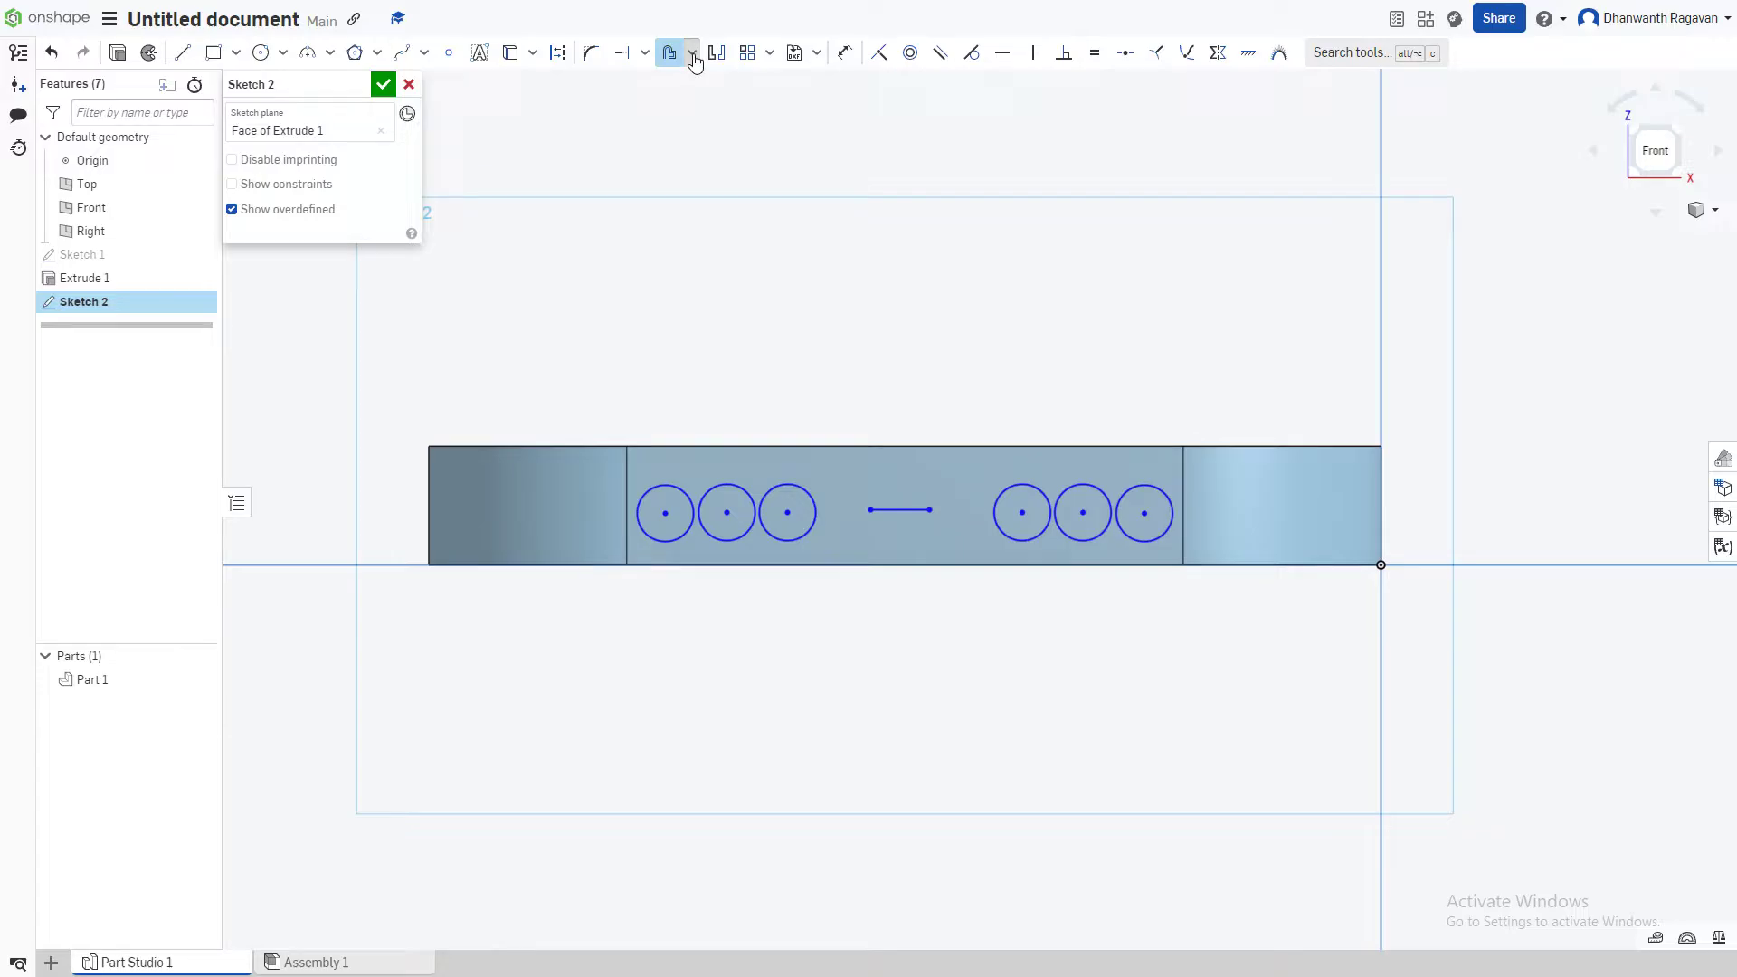
pyautogui.click(692, 56)
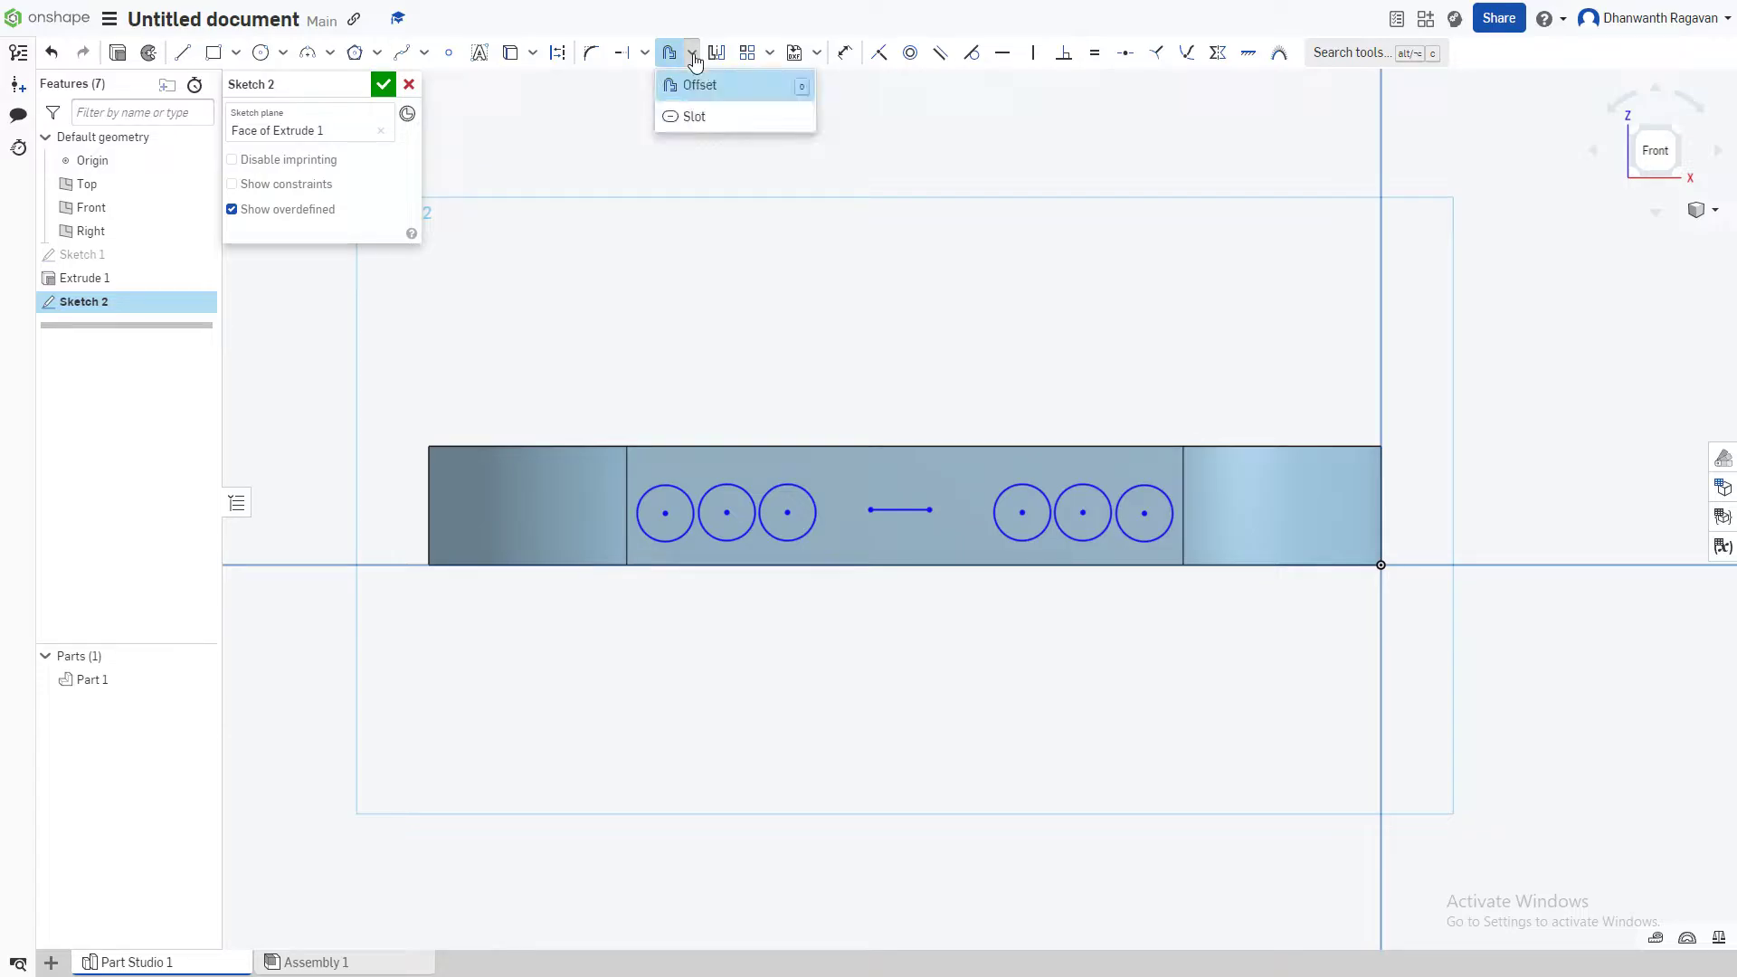
pyautogui.click(715, 114)
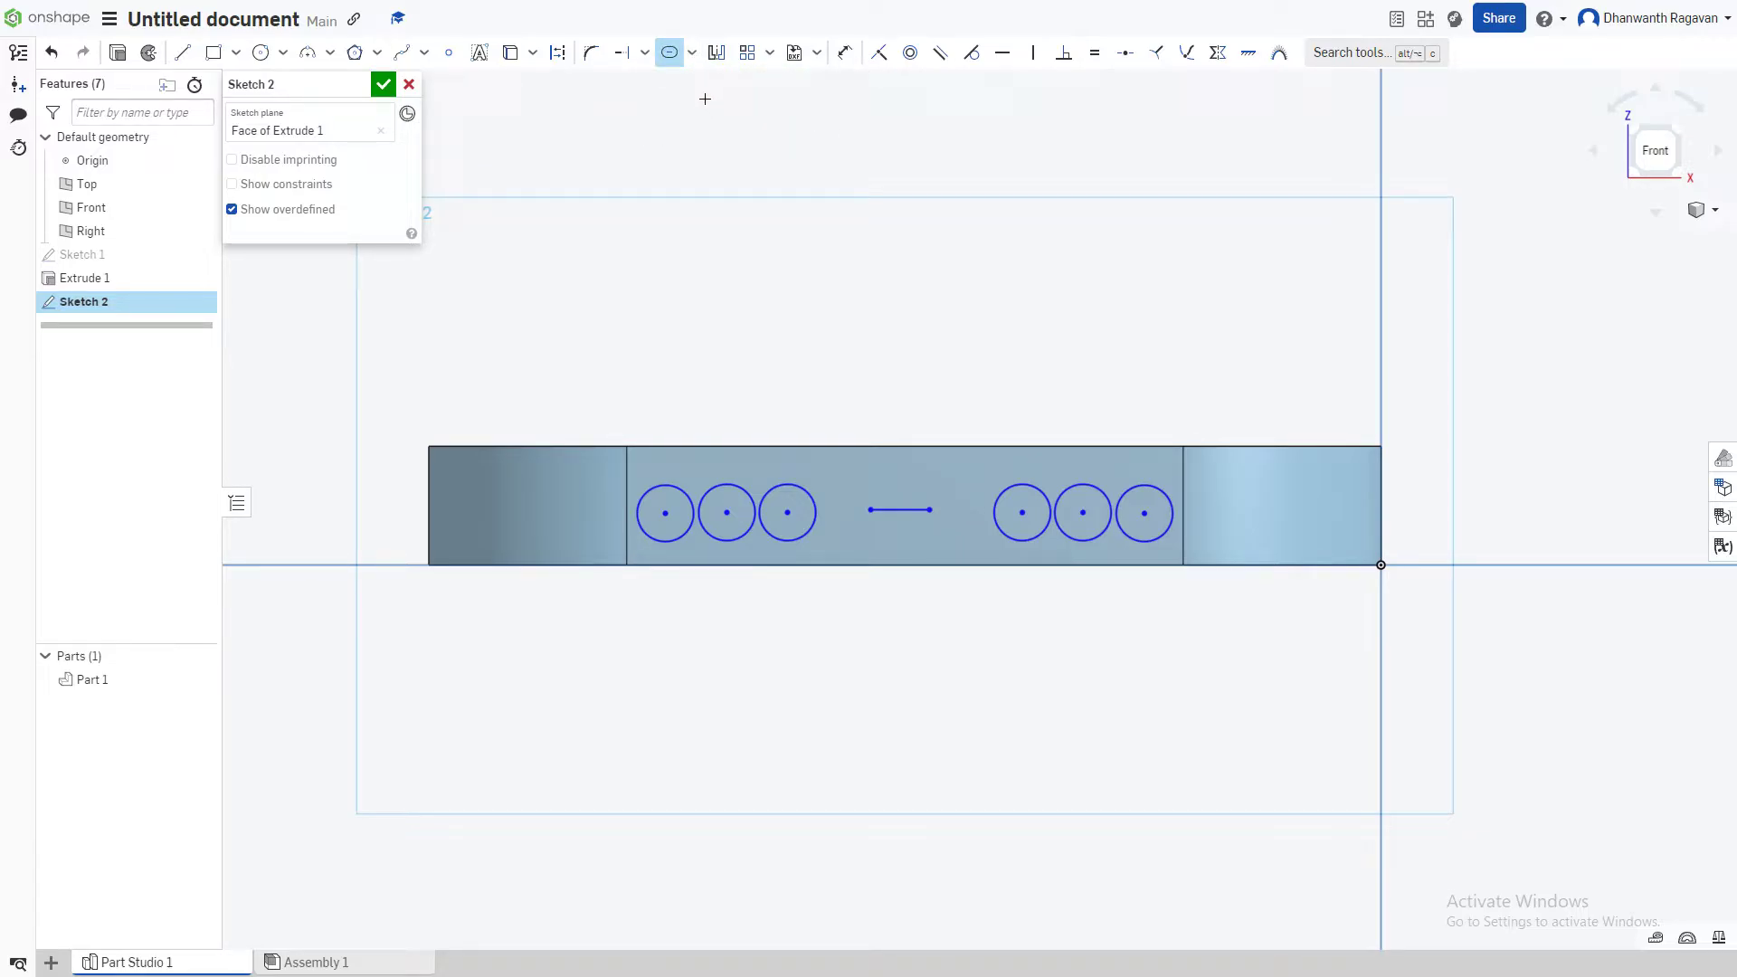
pyautogui.click(909, 509)
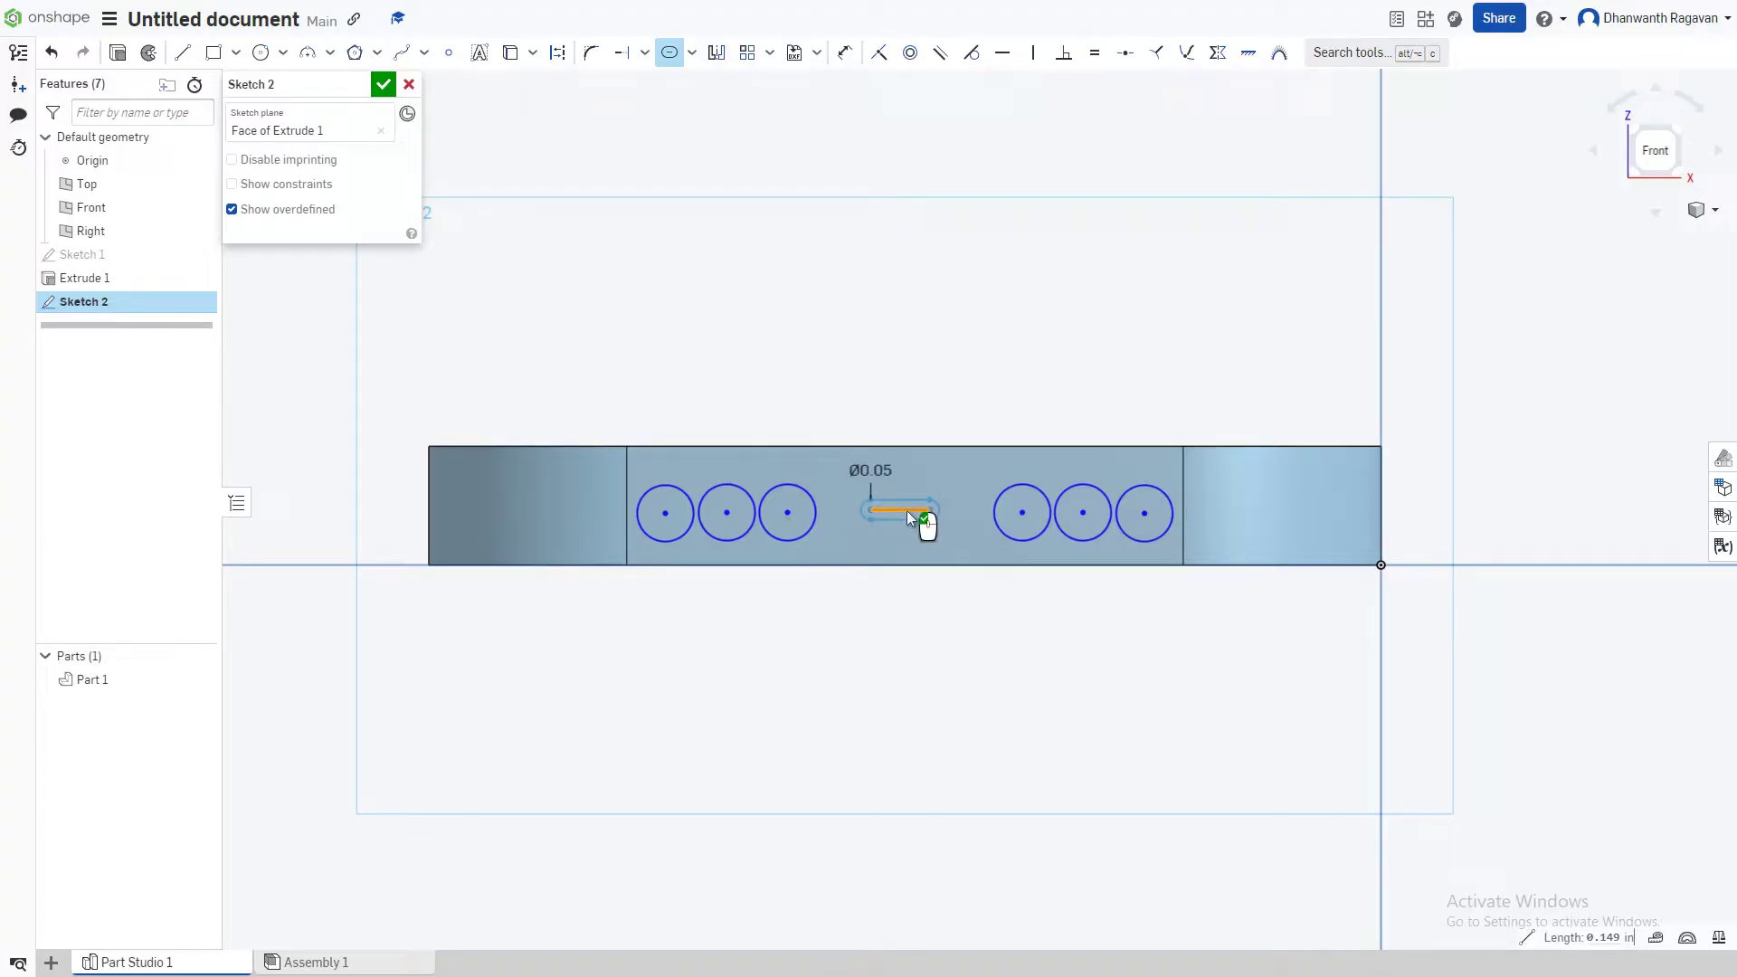
pyautogui.doubleClick(870, 471)
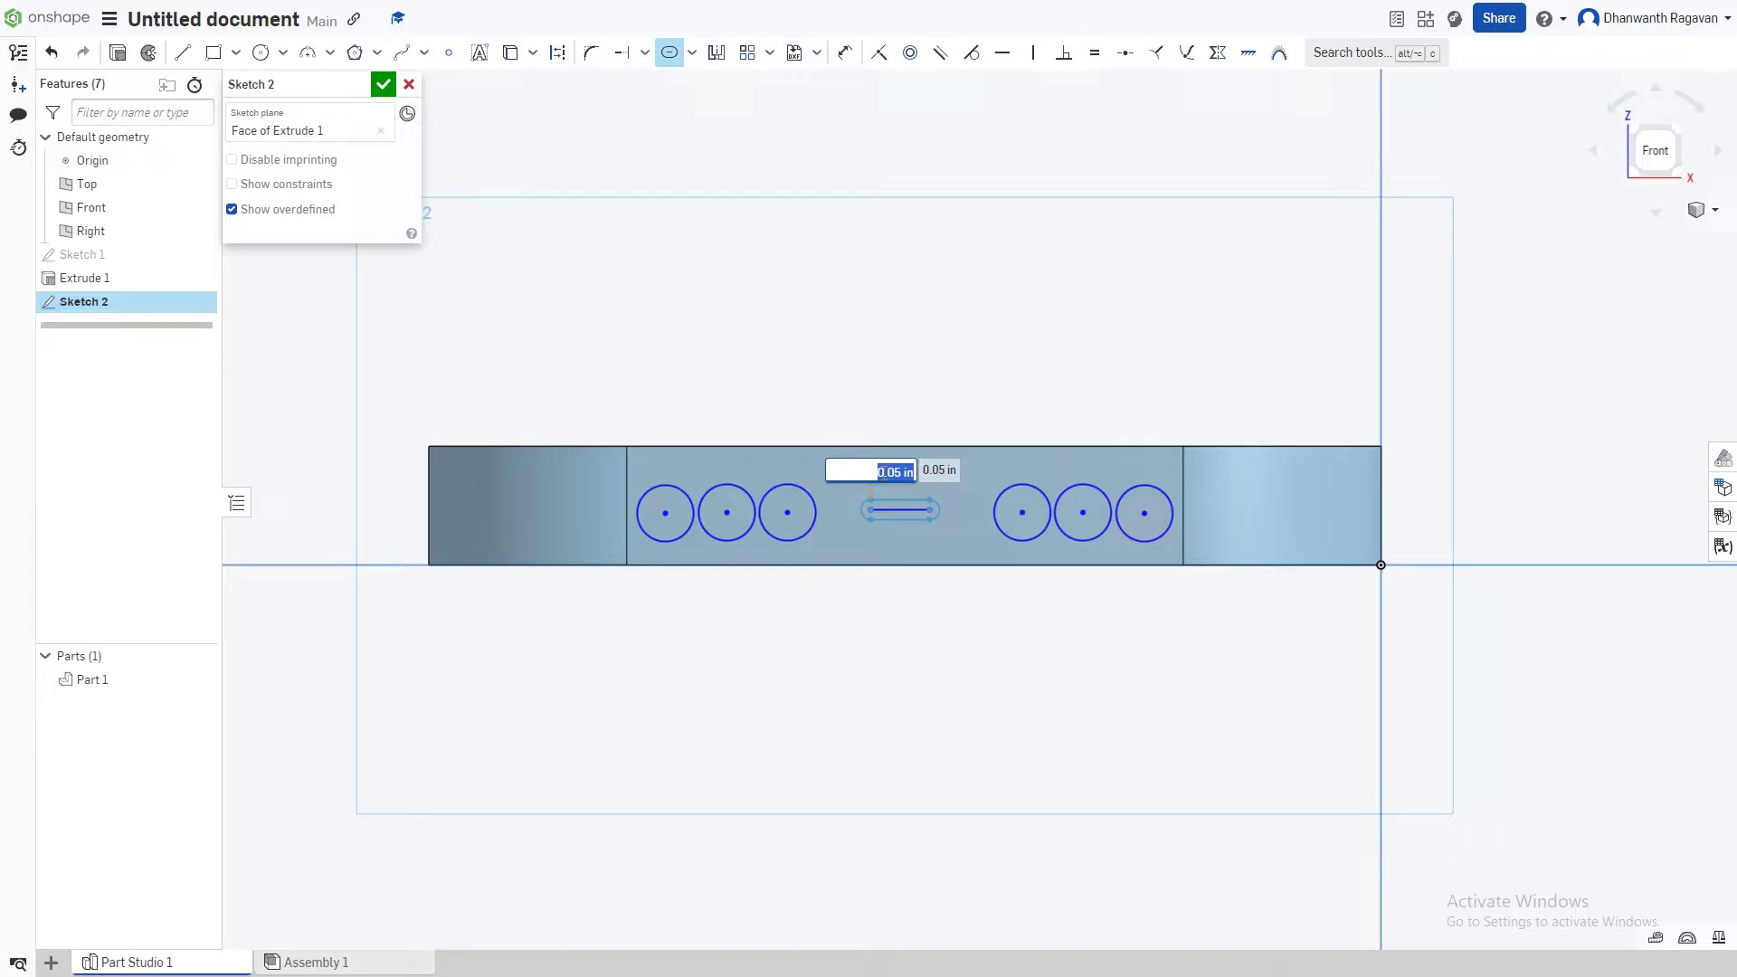
pyautogui.write('0.')
pyautogui.press('Return')
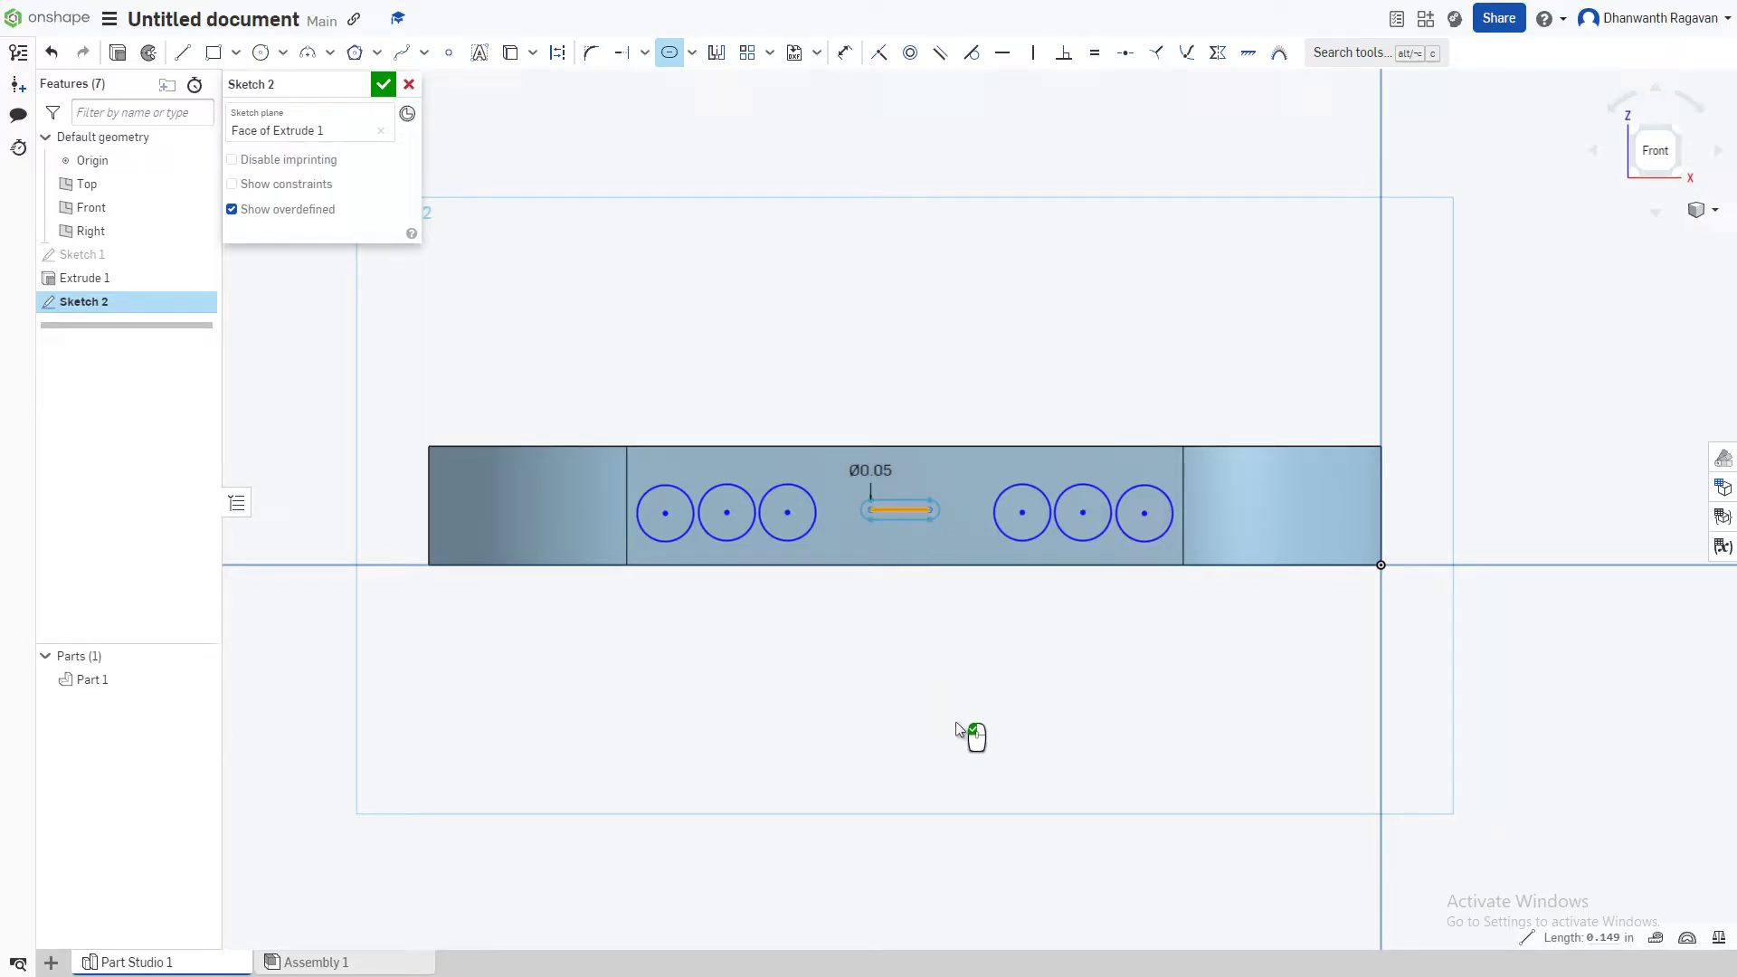
pyautogui.click(900, 702)
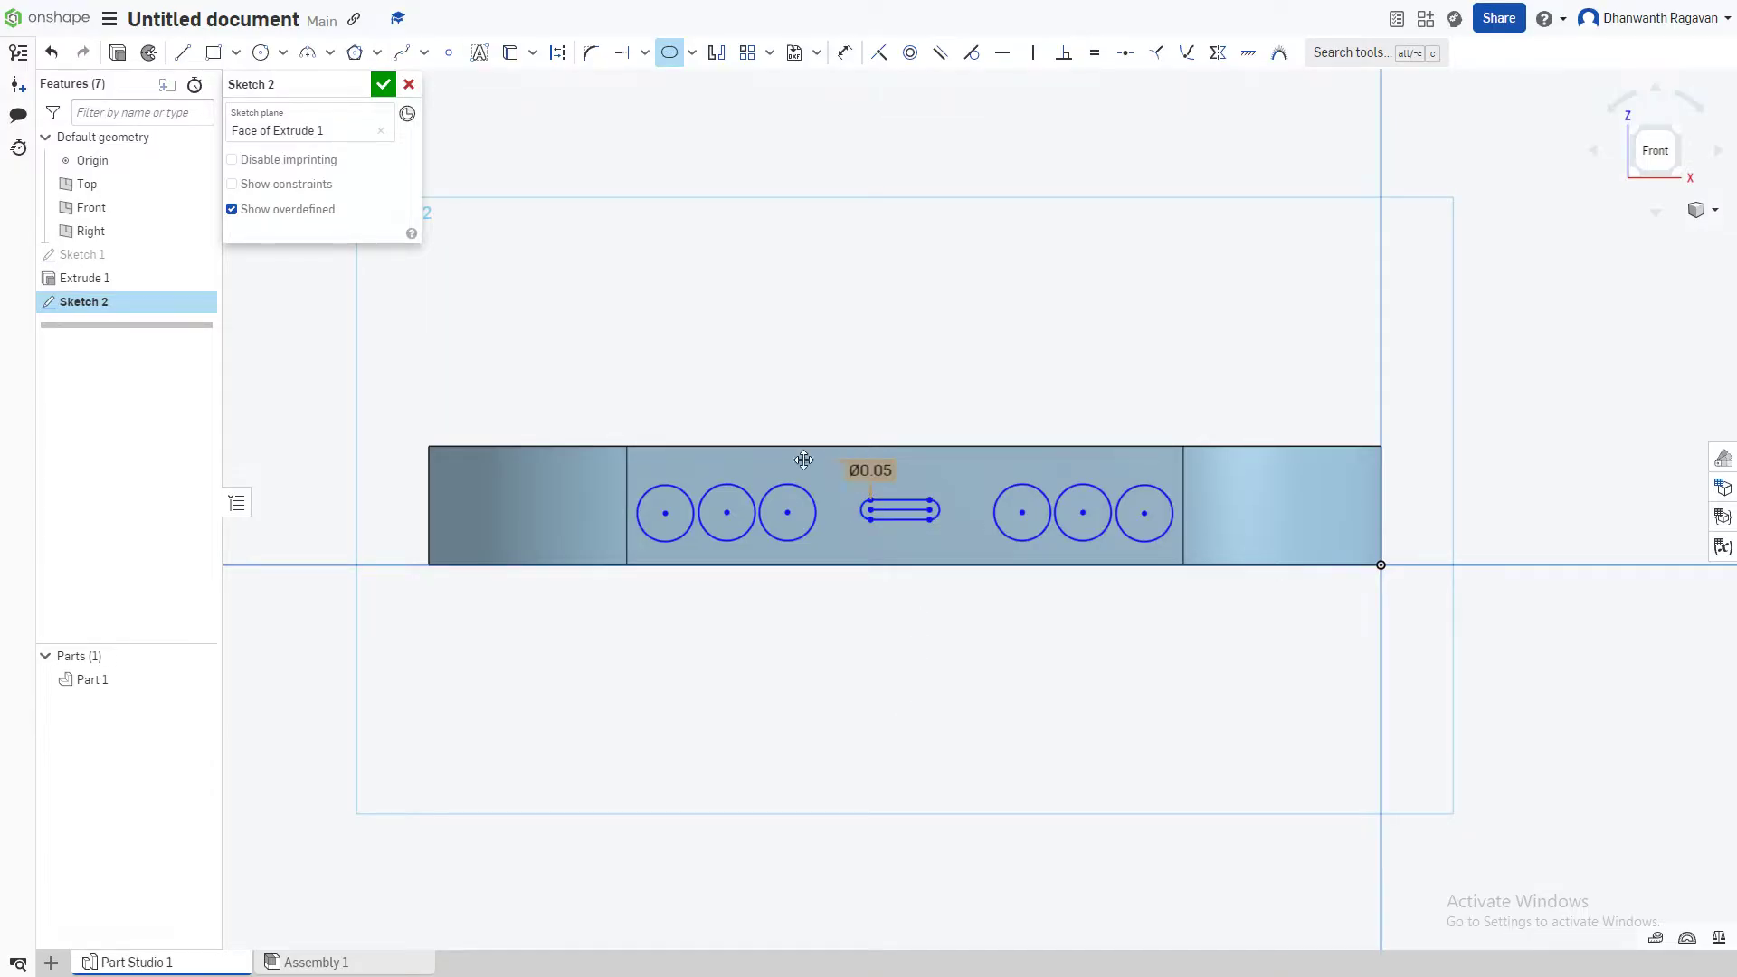
pyautogui.click(383, 84)
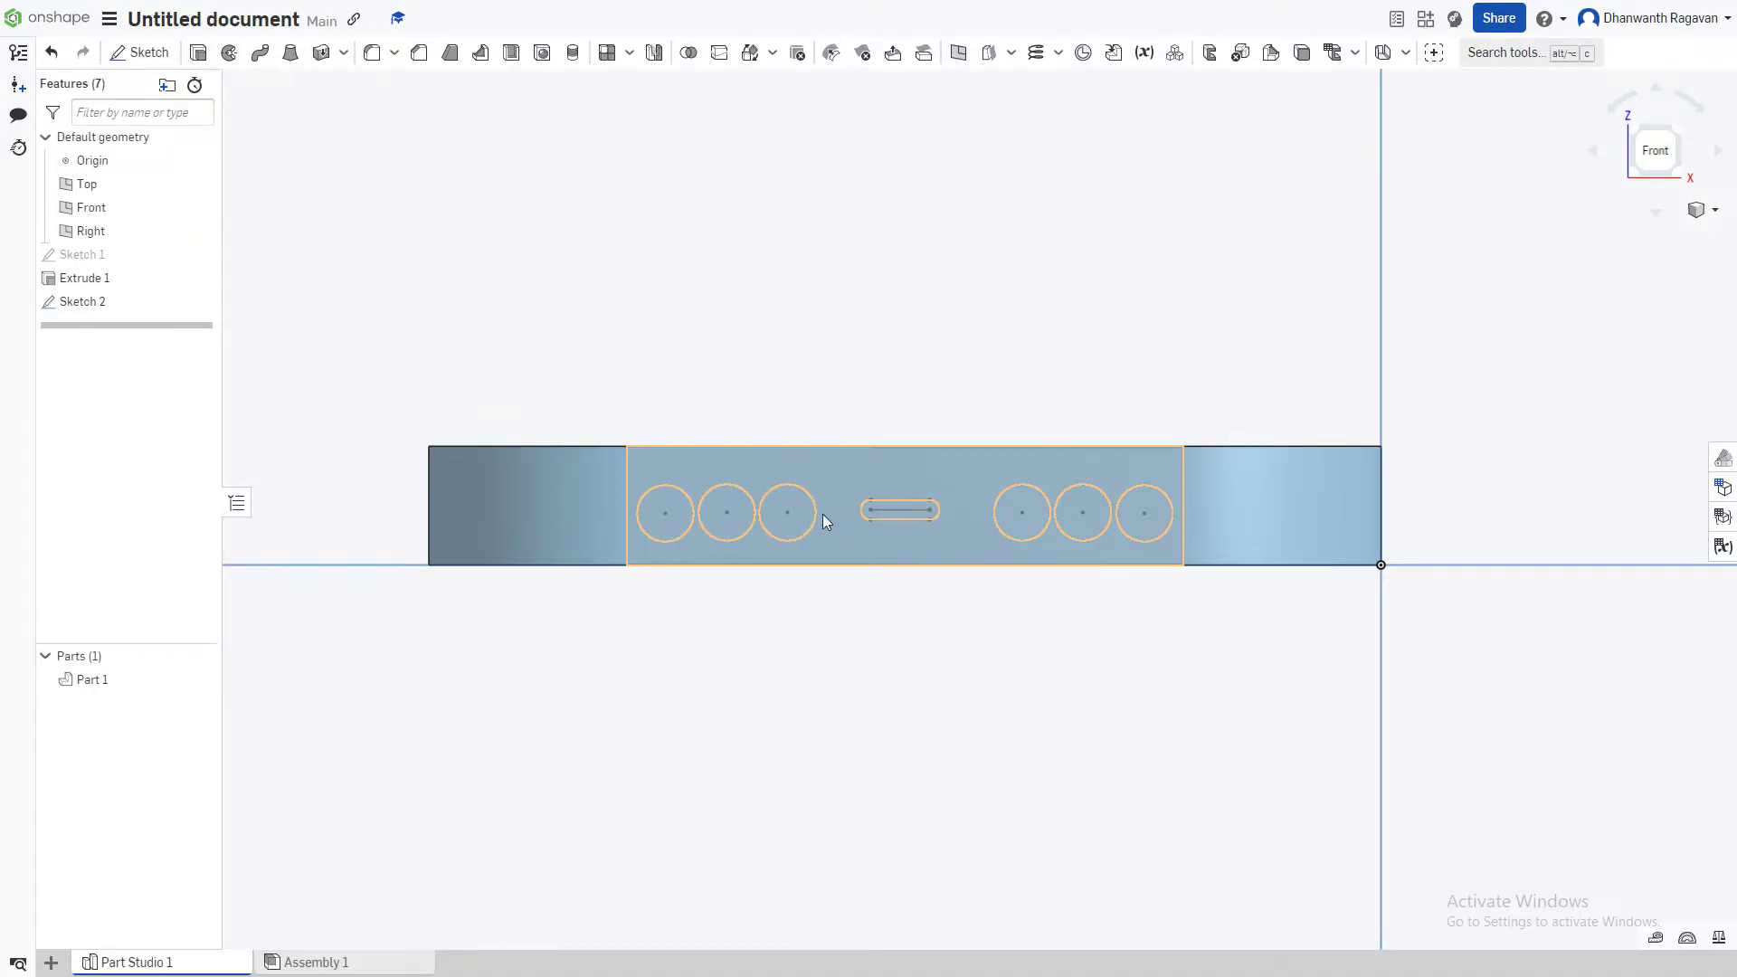
# - Start an extrusion using all six circles and the central slot as its regions
pyautogui.click(198, 51)
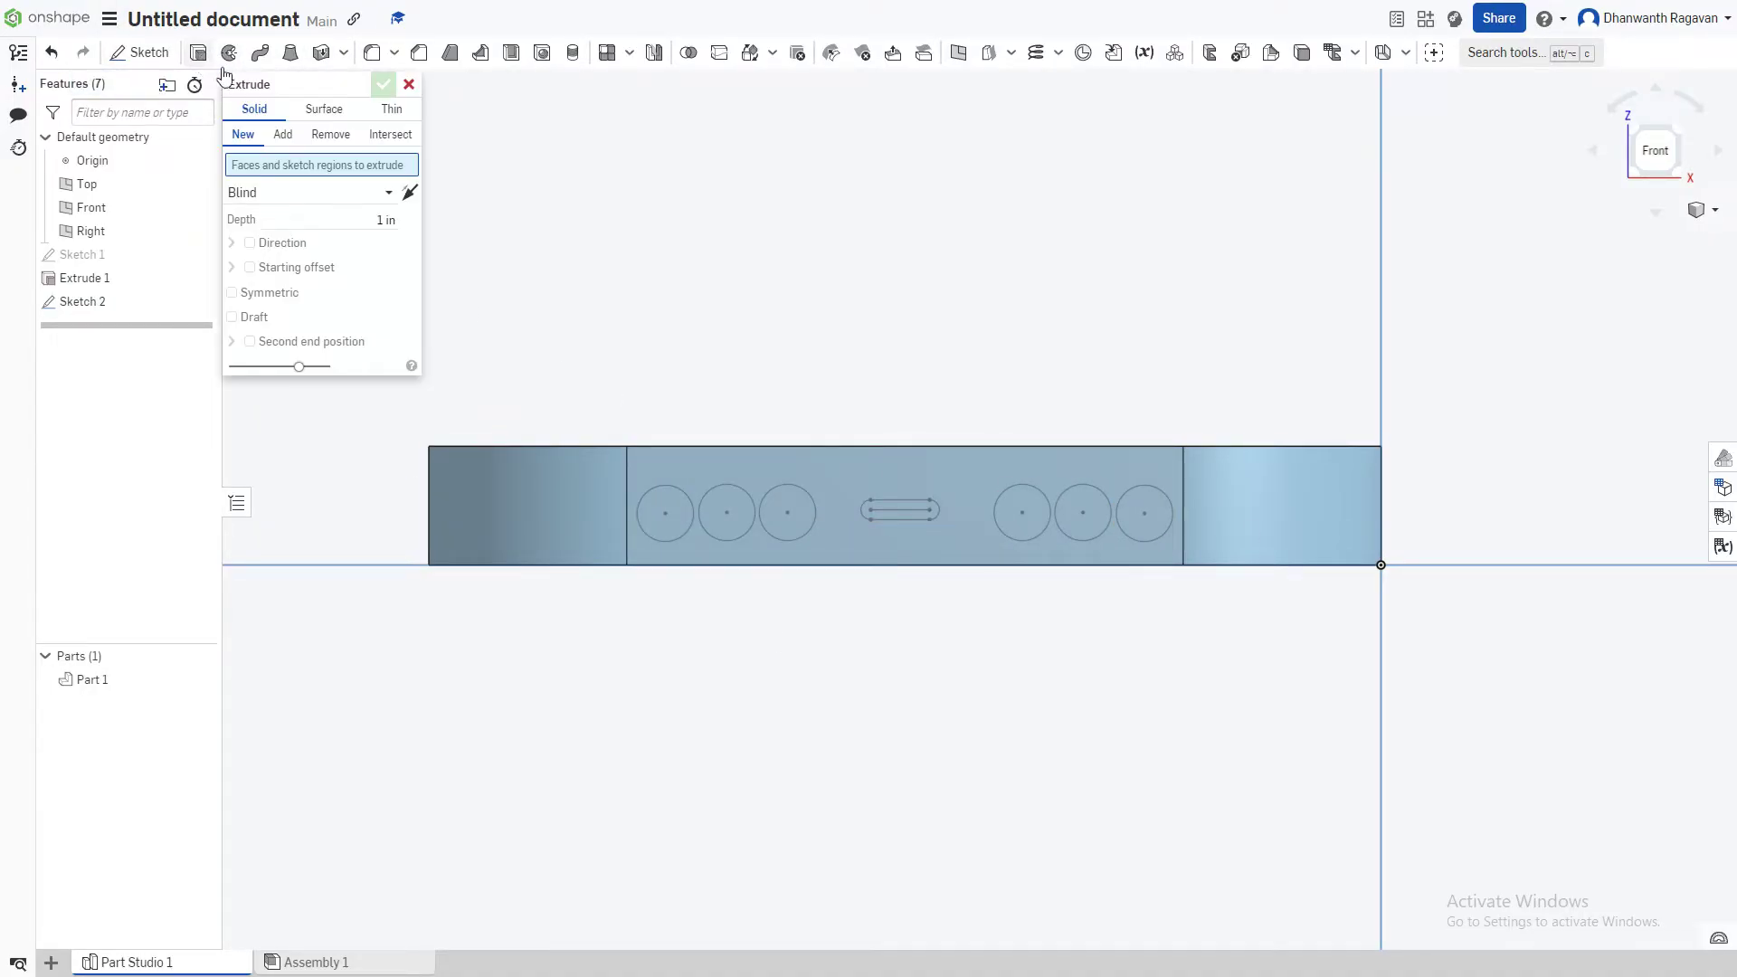
pyautogui.click(717, 508)
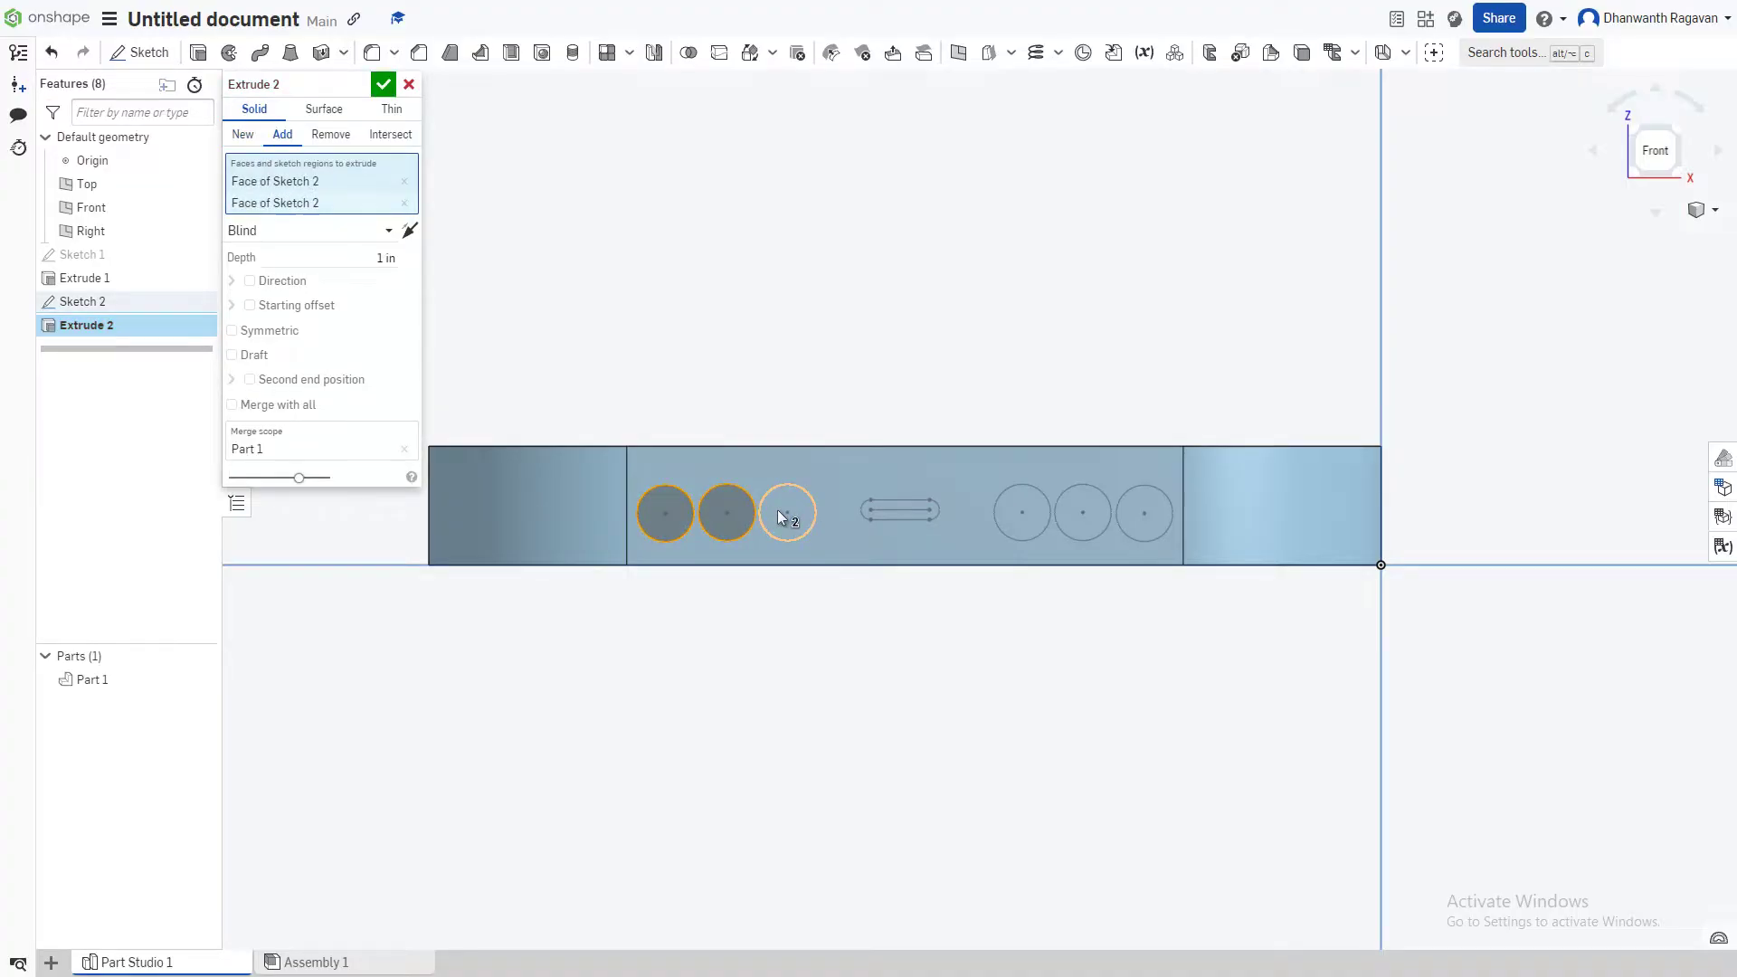
pyautogui.click(778, 510)
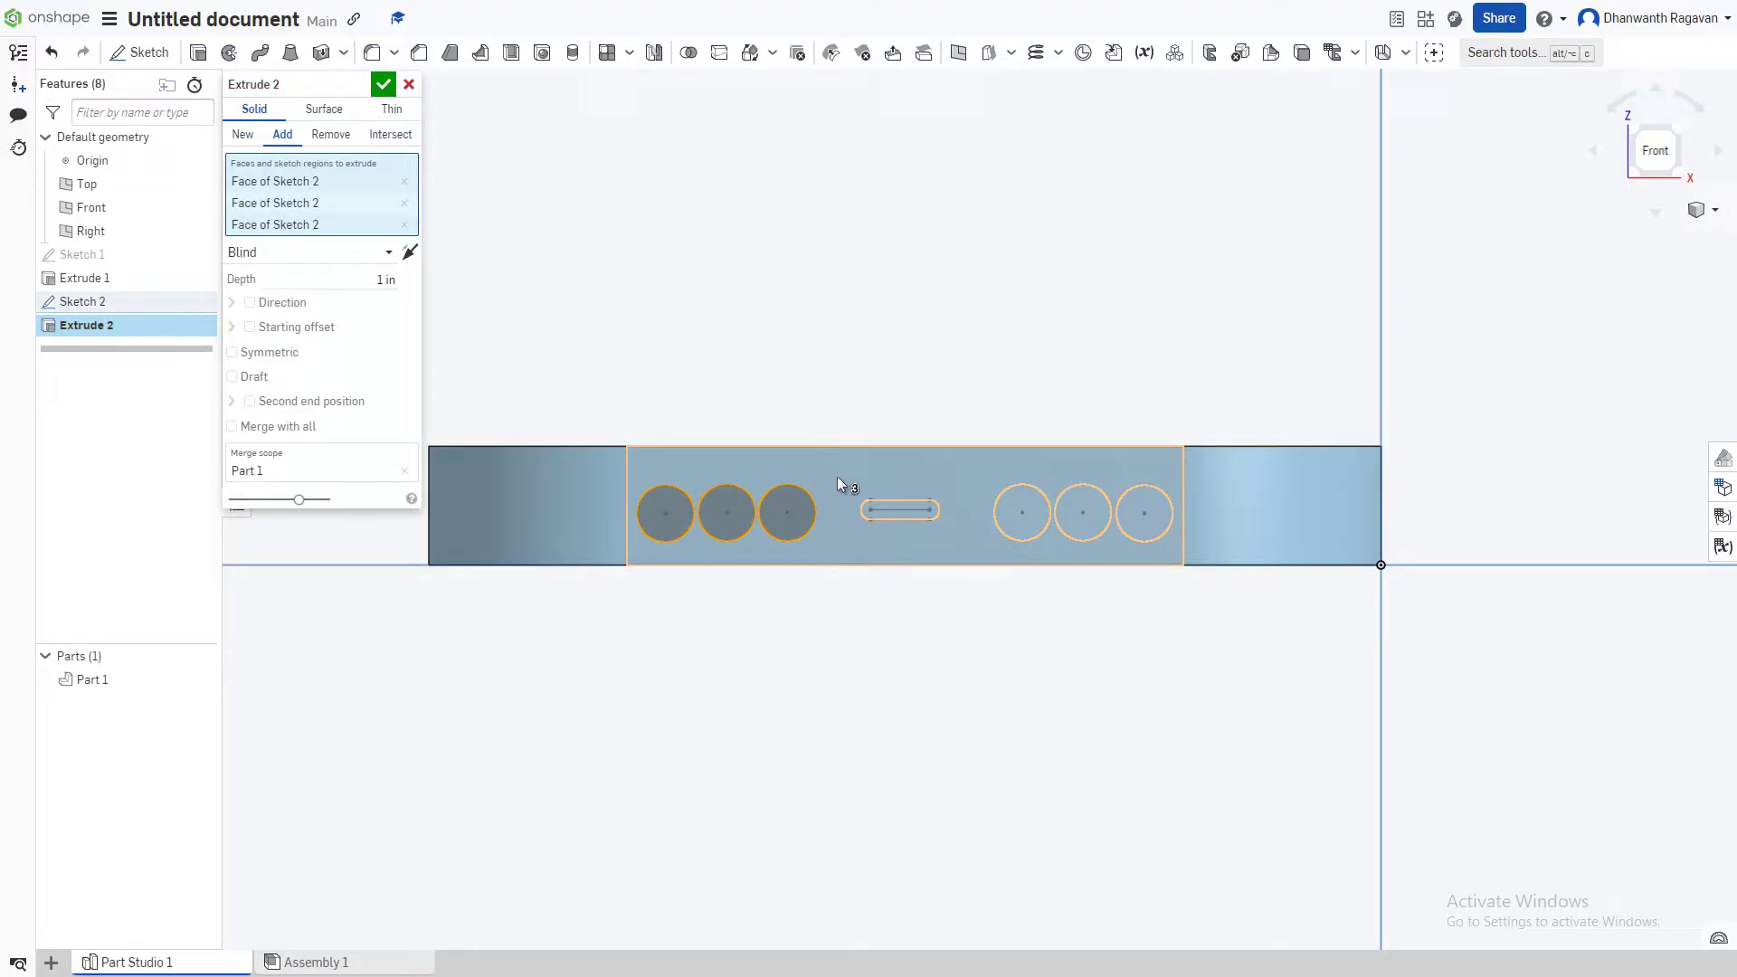
pyautogui.click(896, 508)
pyautogui.click(1017, 508)
pyautogui.click(1070, 519)
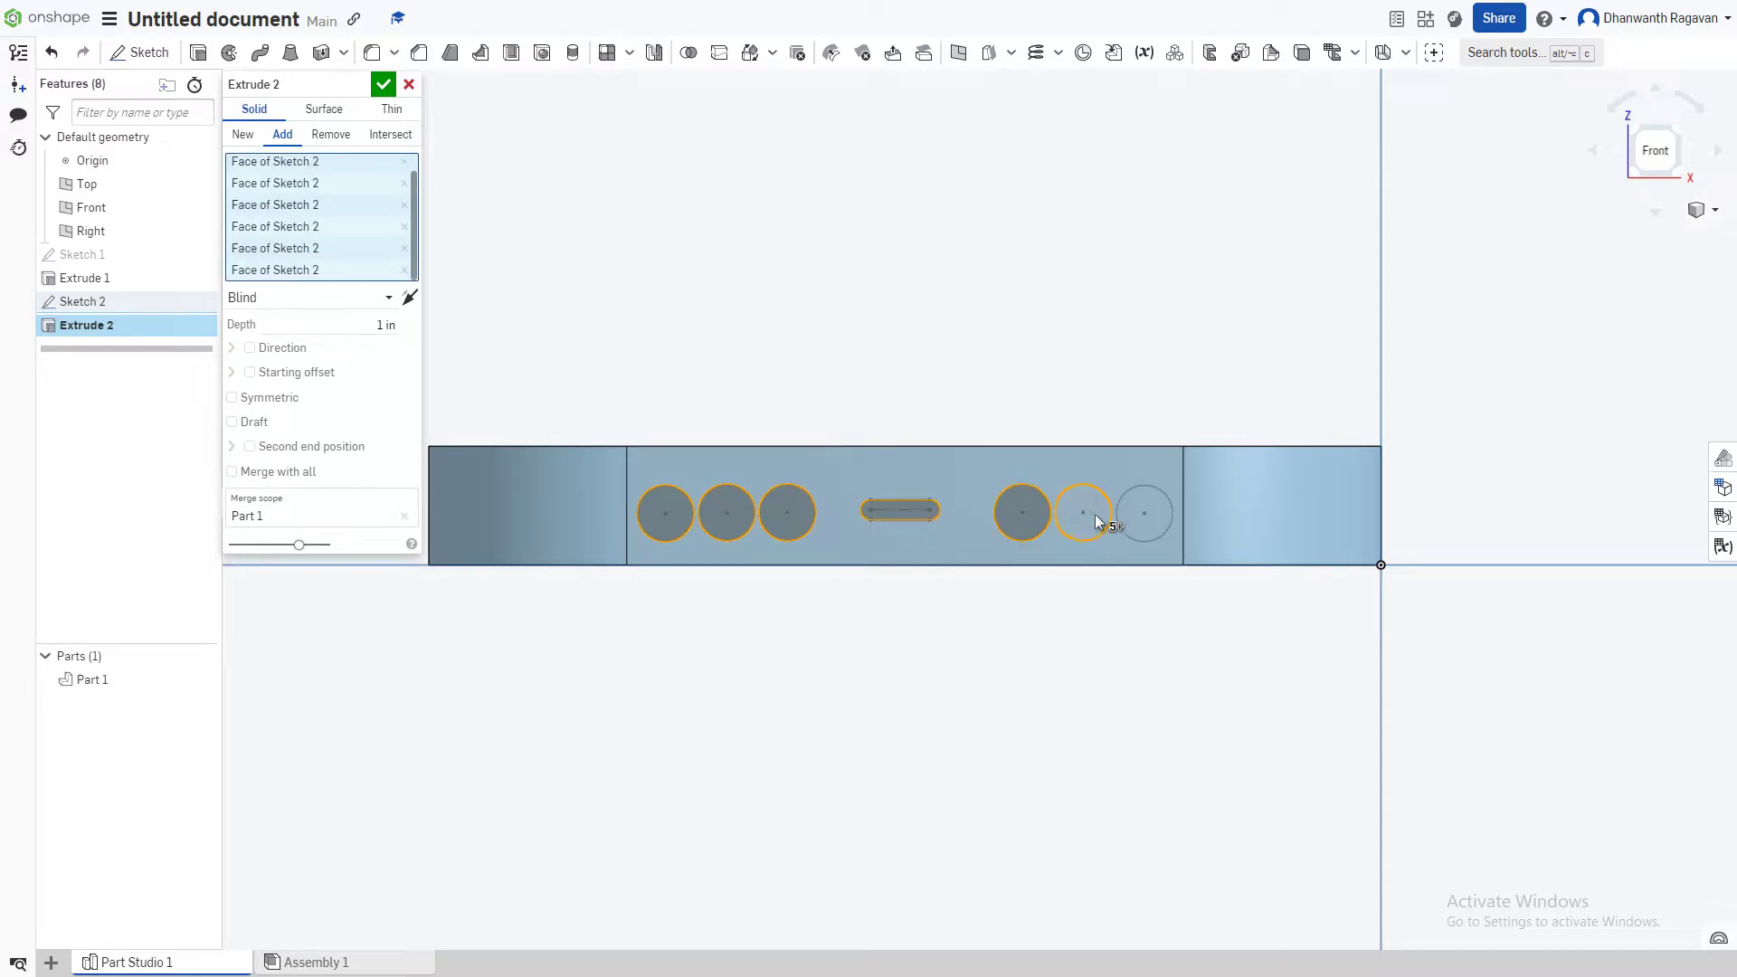
pyautogui.click(1137, 512)
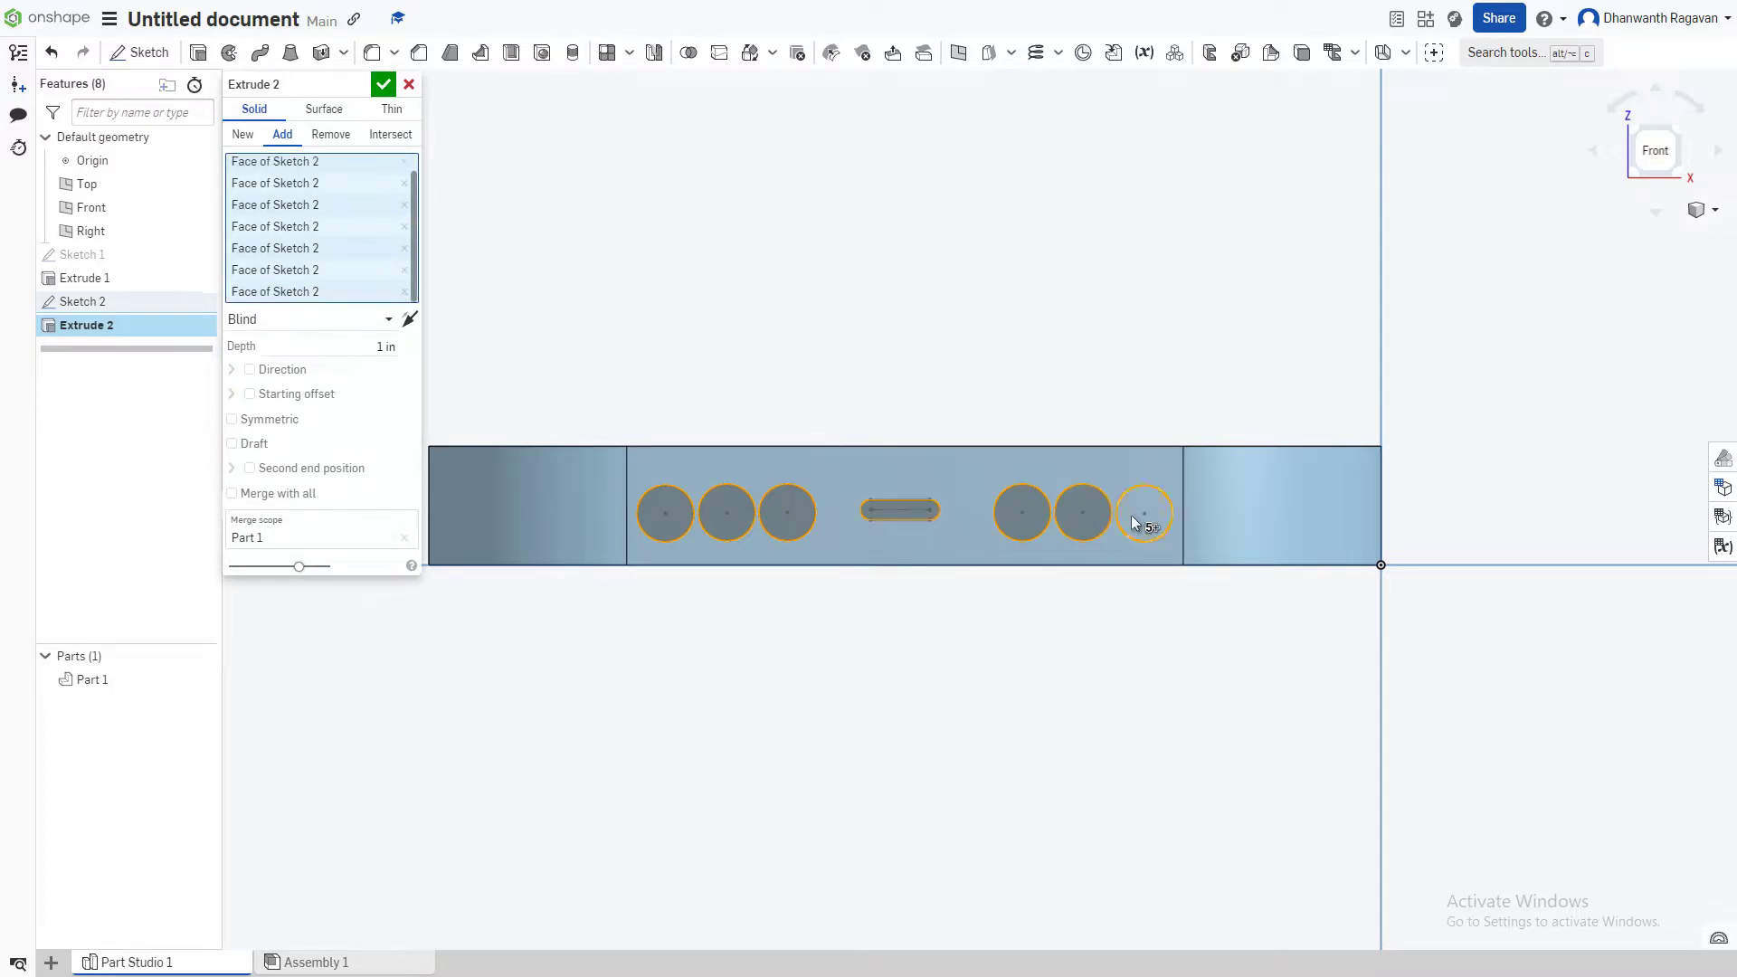
# - Make the extrusion remove material from the body to a blind depth of 0.3 in and accept it
pyautogui.click(328, 136)
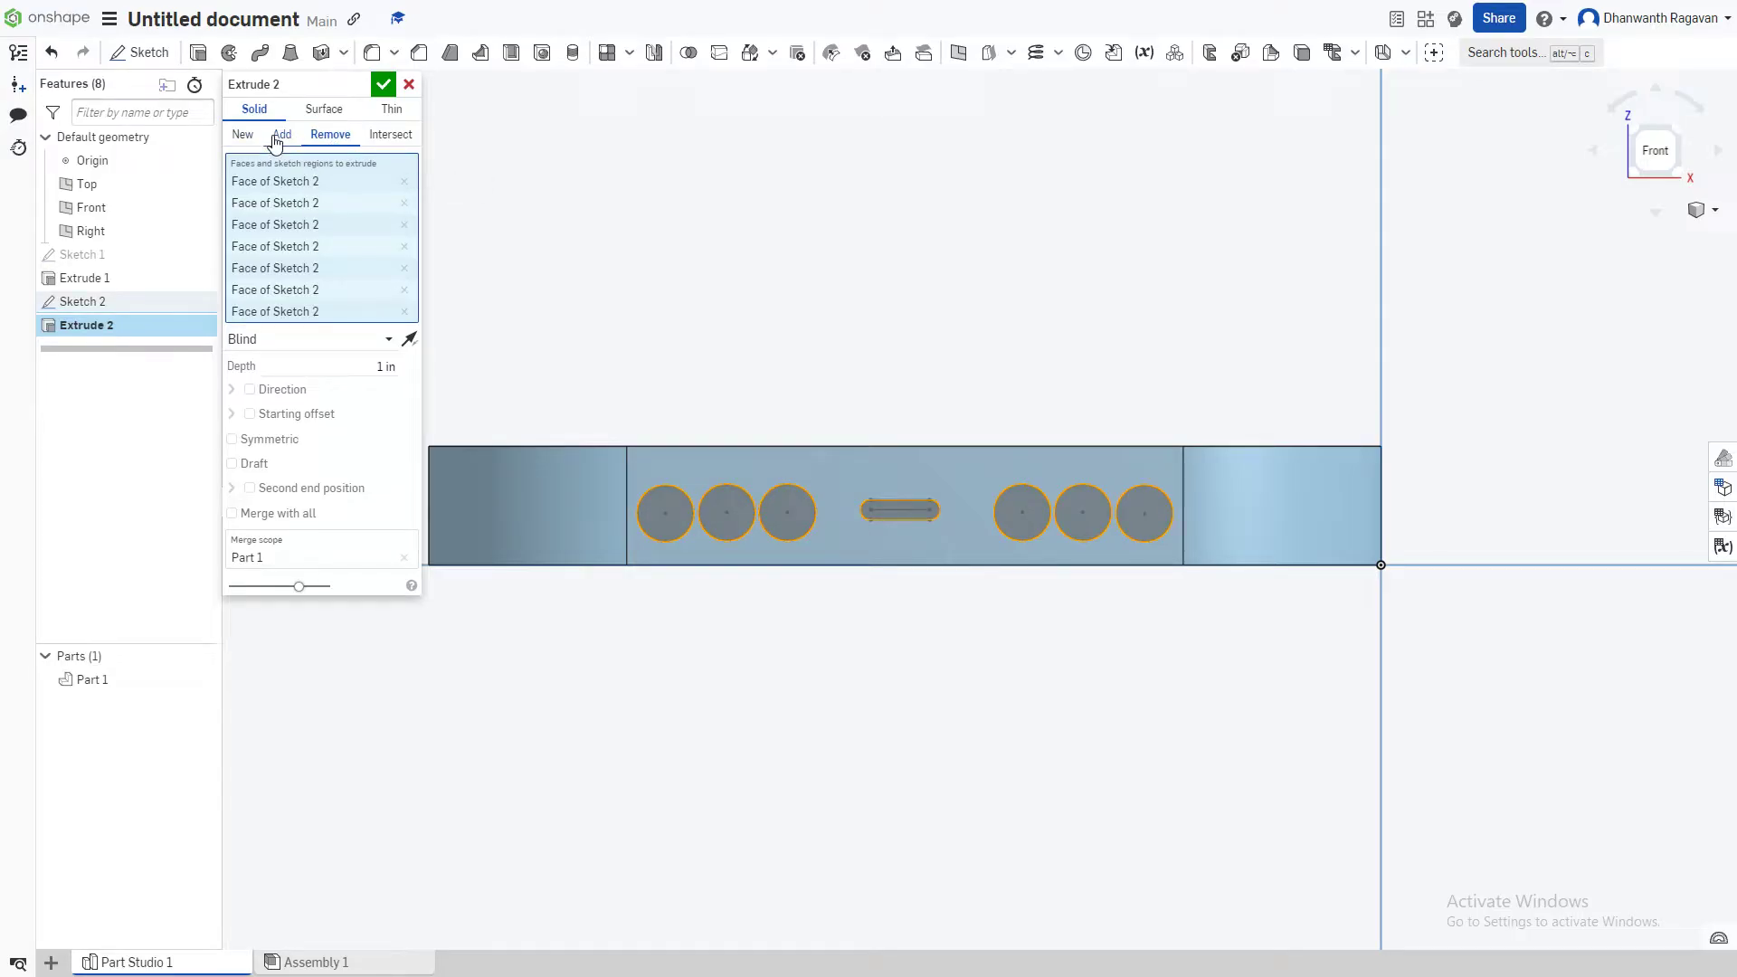
pyautogui.click(298, 142)
pyautogui.moveTo(914, 715); pyautogui.dragTo(776, 642, button='right')
pyautogui.click(314, 142)
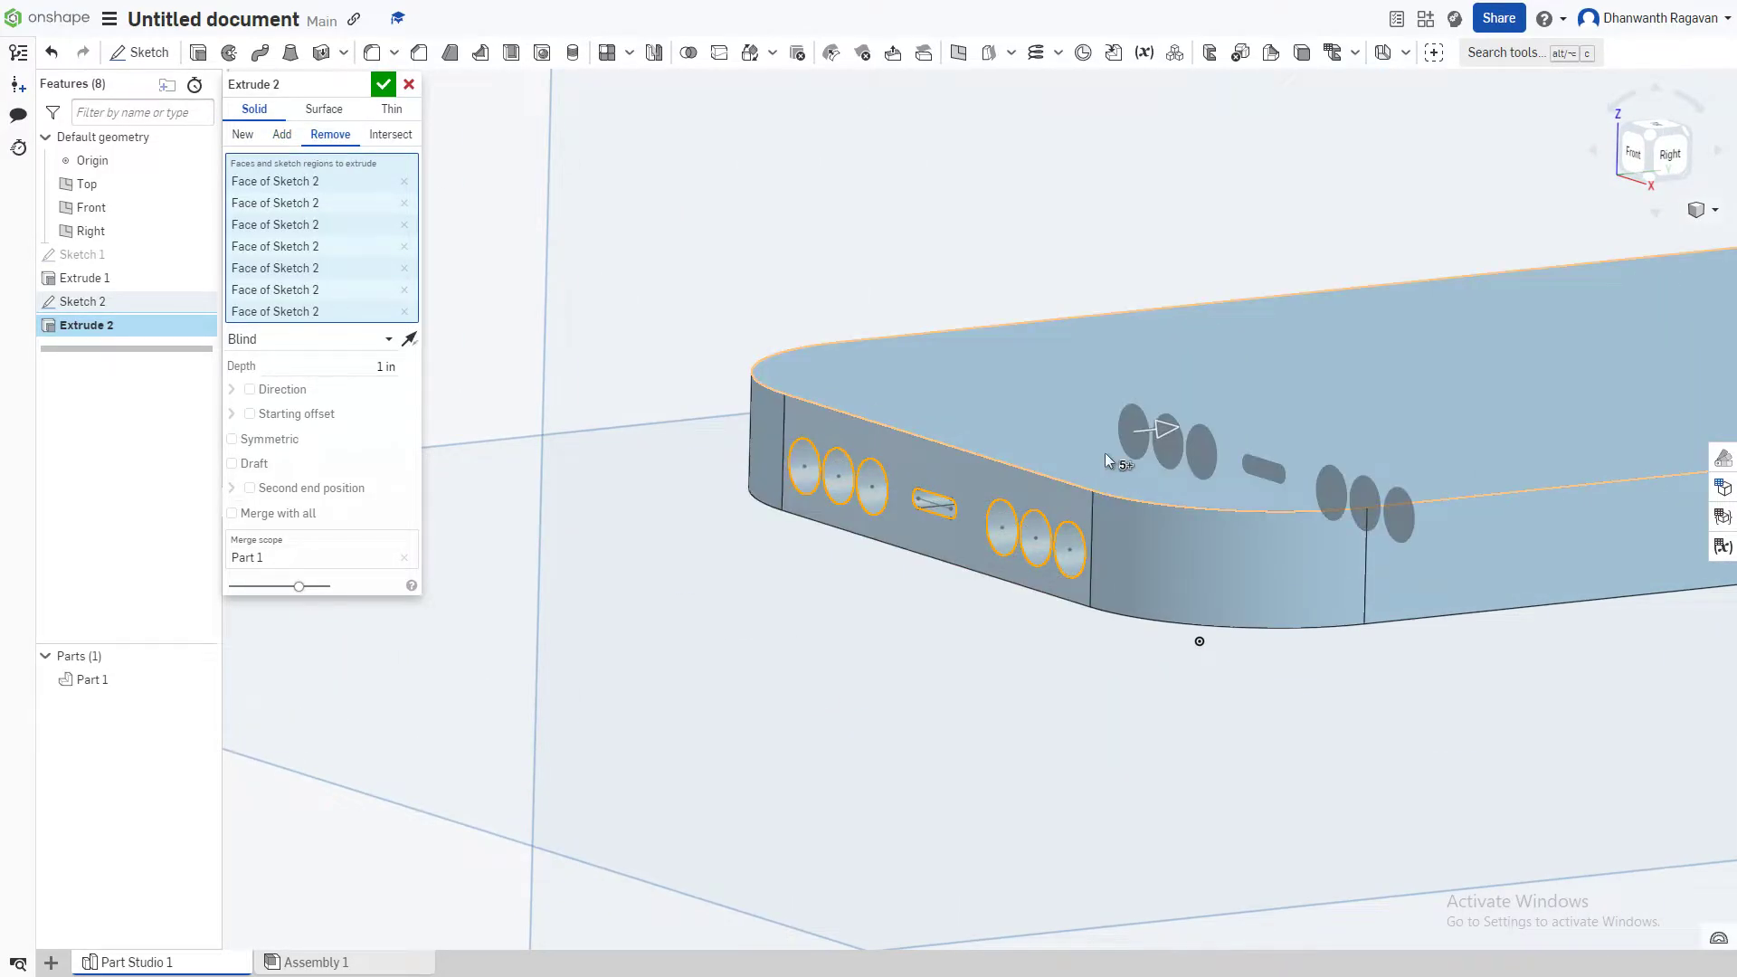
pyautogui.click(396, 367)
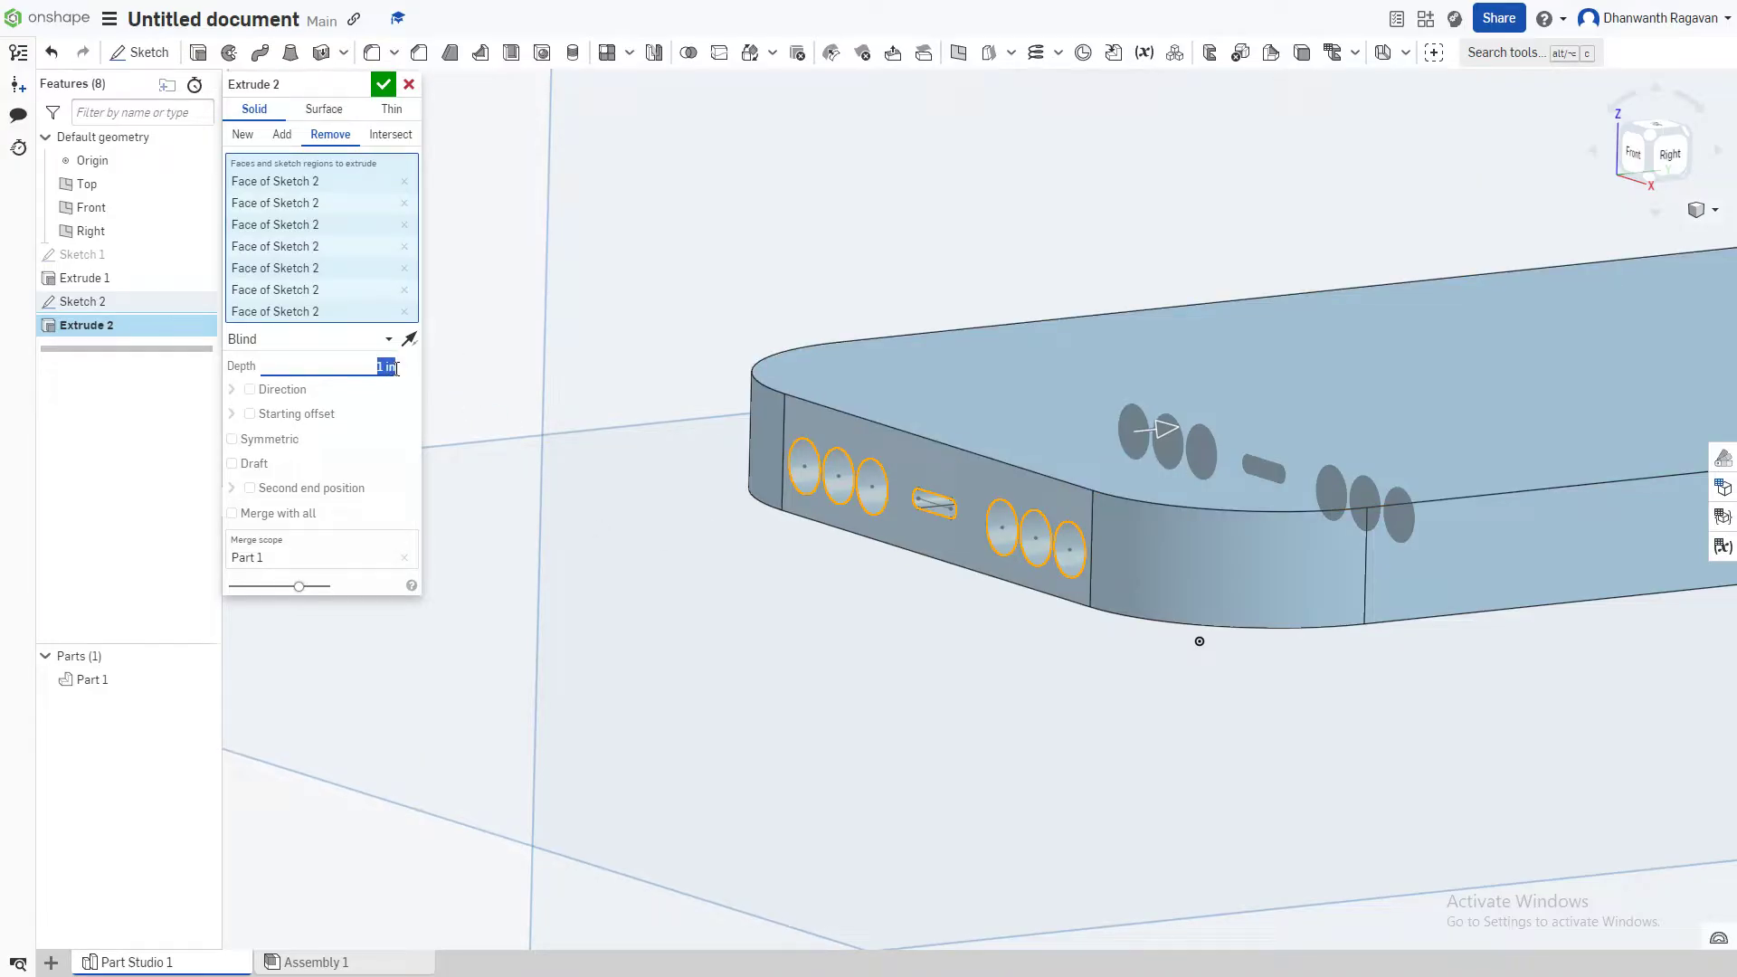
pyautogui.write('0.3')
pyautogui.press('Return')
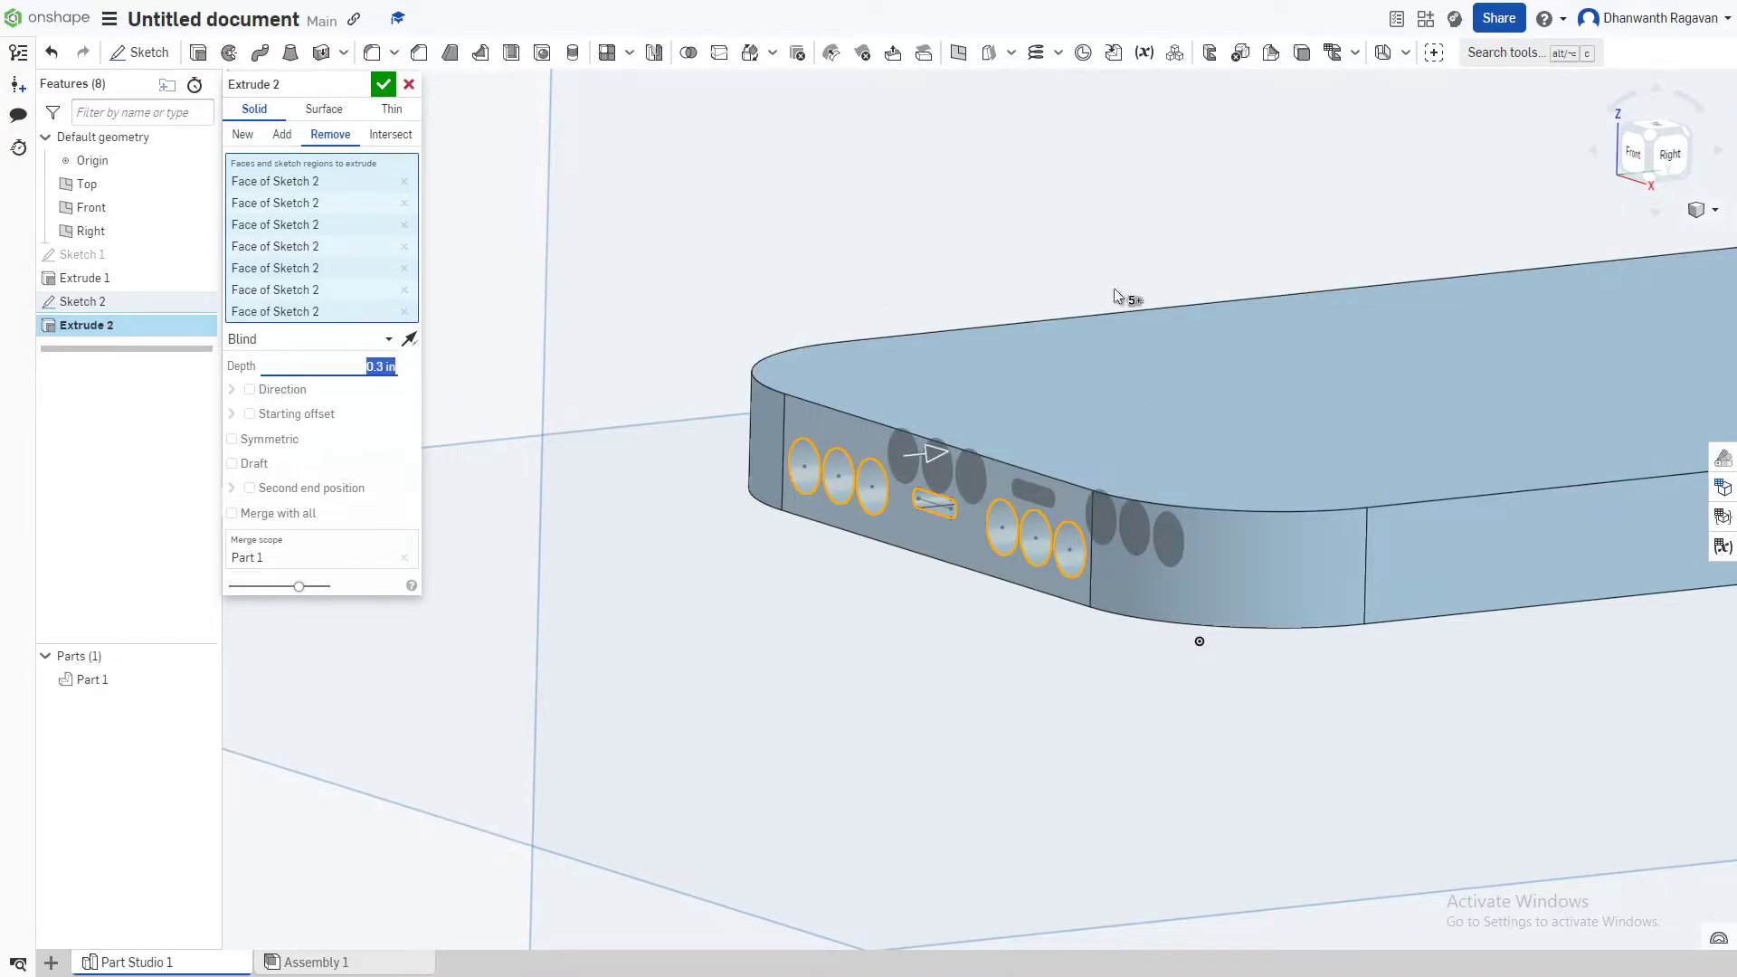
pyautogui.click(383, 85)
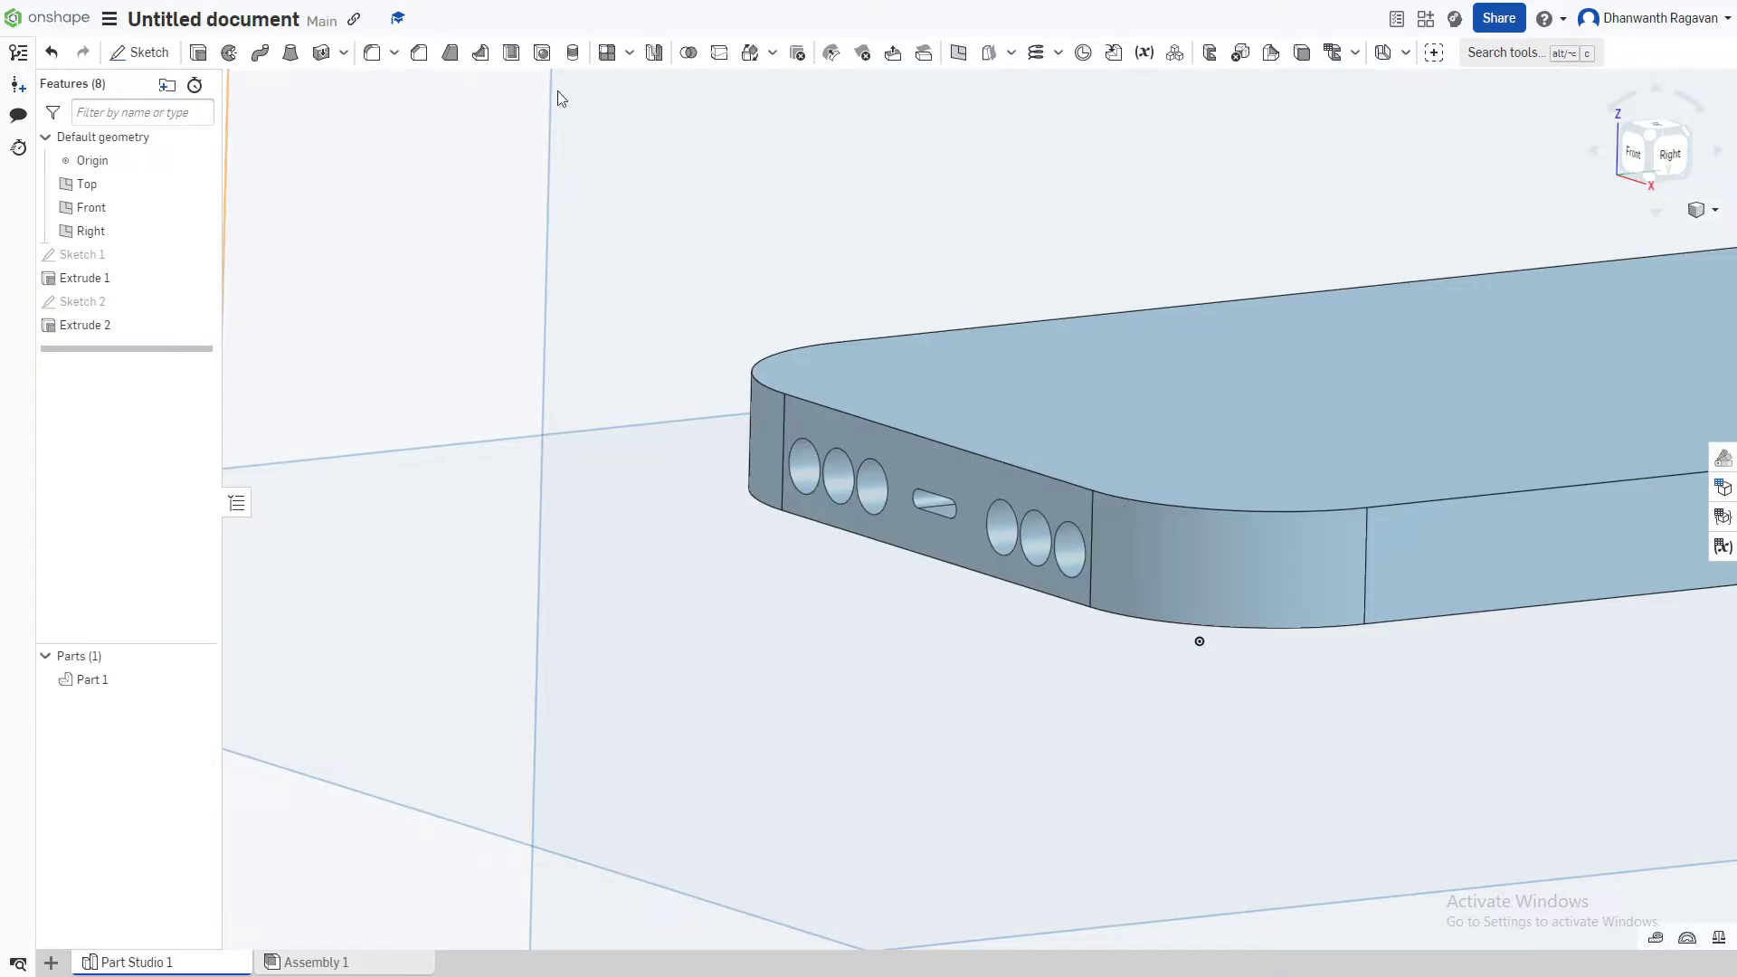
# - Start a sketch on the flat long face on the left side of the body
pyautogui.click(1637, 166)
pyautogui.moveTo(1656, 169); pyautogui.dragTo(1652, 185)
pyautogui.moveTo(1535, 221); pyautogui.dragTo(1287, 426, button='right')
pyautogui.click(1654, 131)
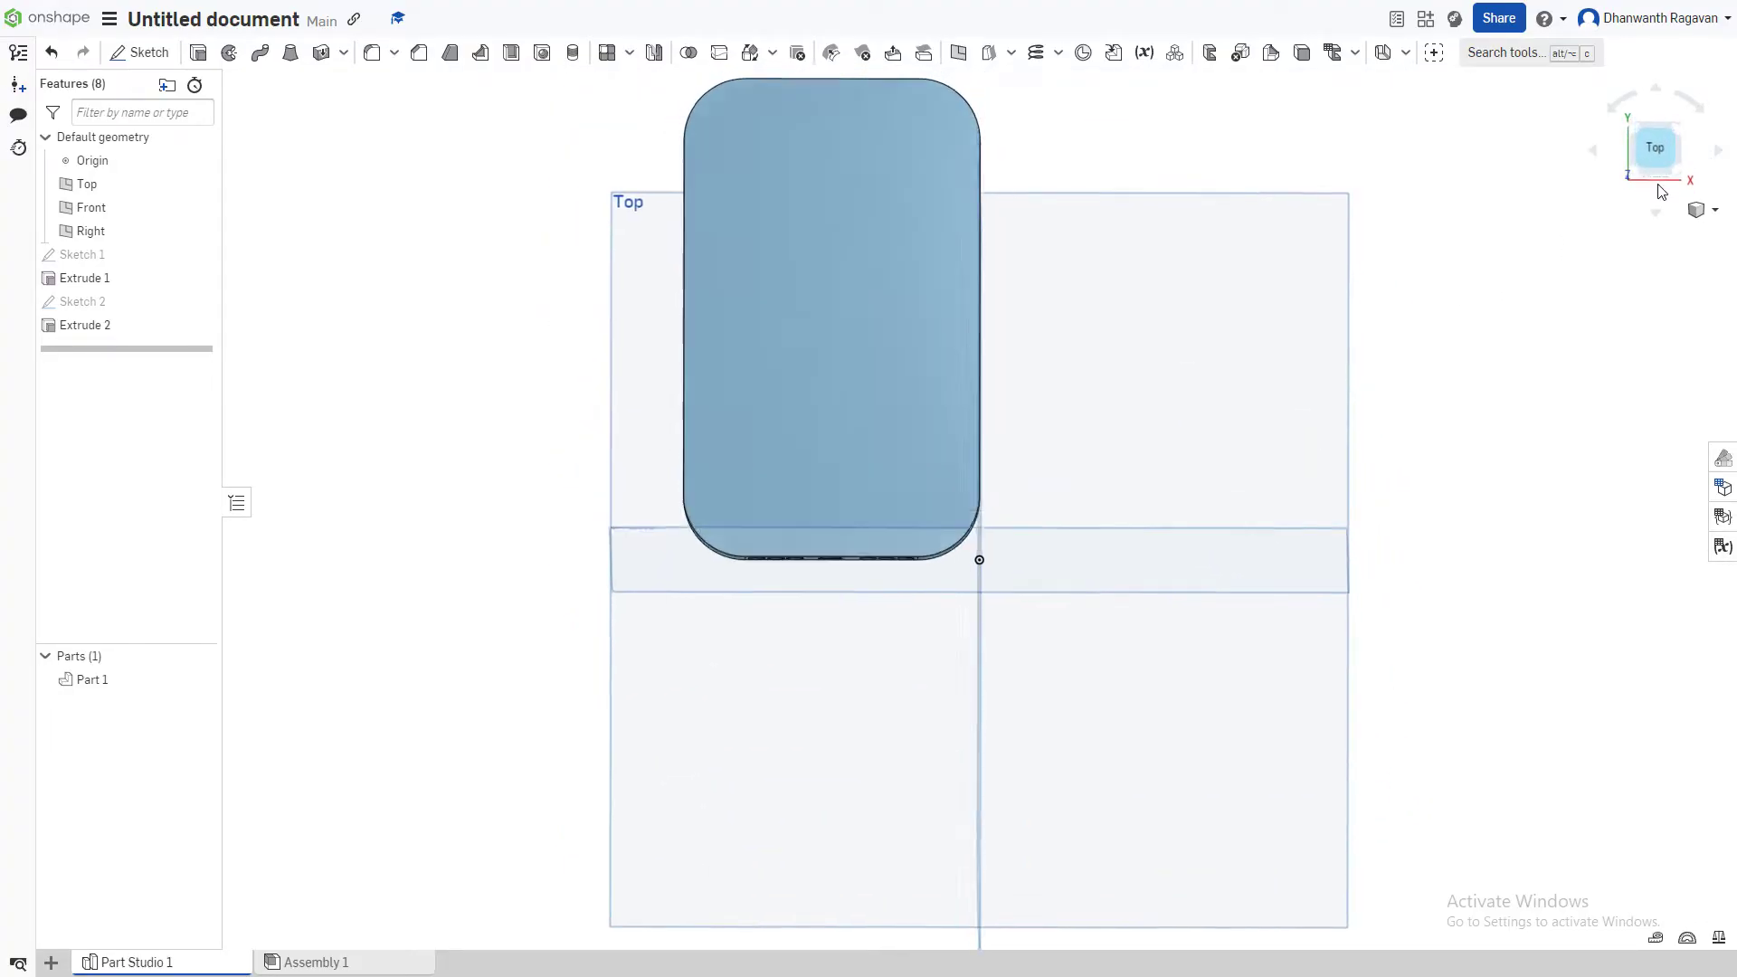
pyautogui.moveTo(803, 284); pyautogui.dragTo(714, 271, button='right')
pyautogui.click(1636, 154)
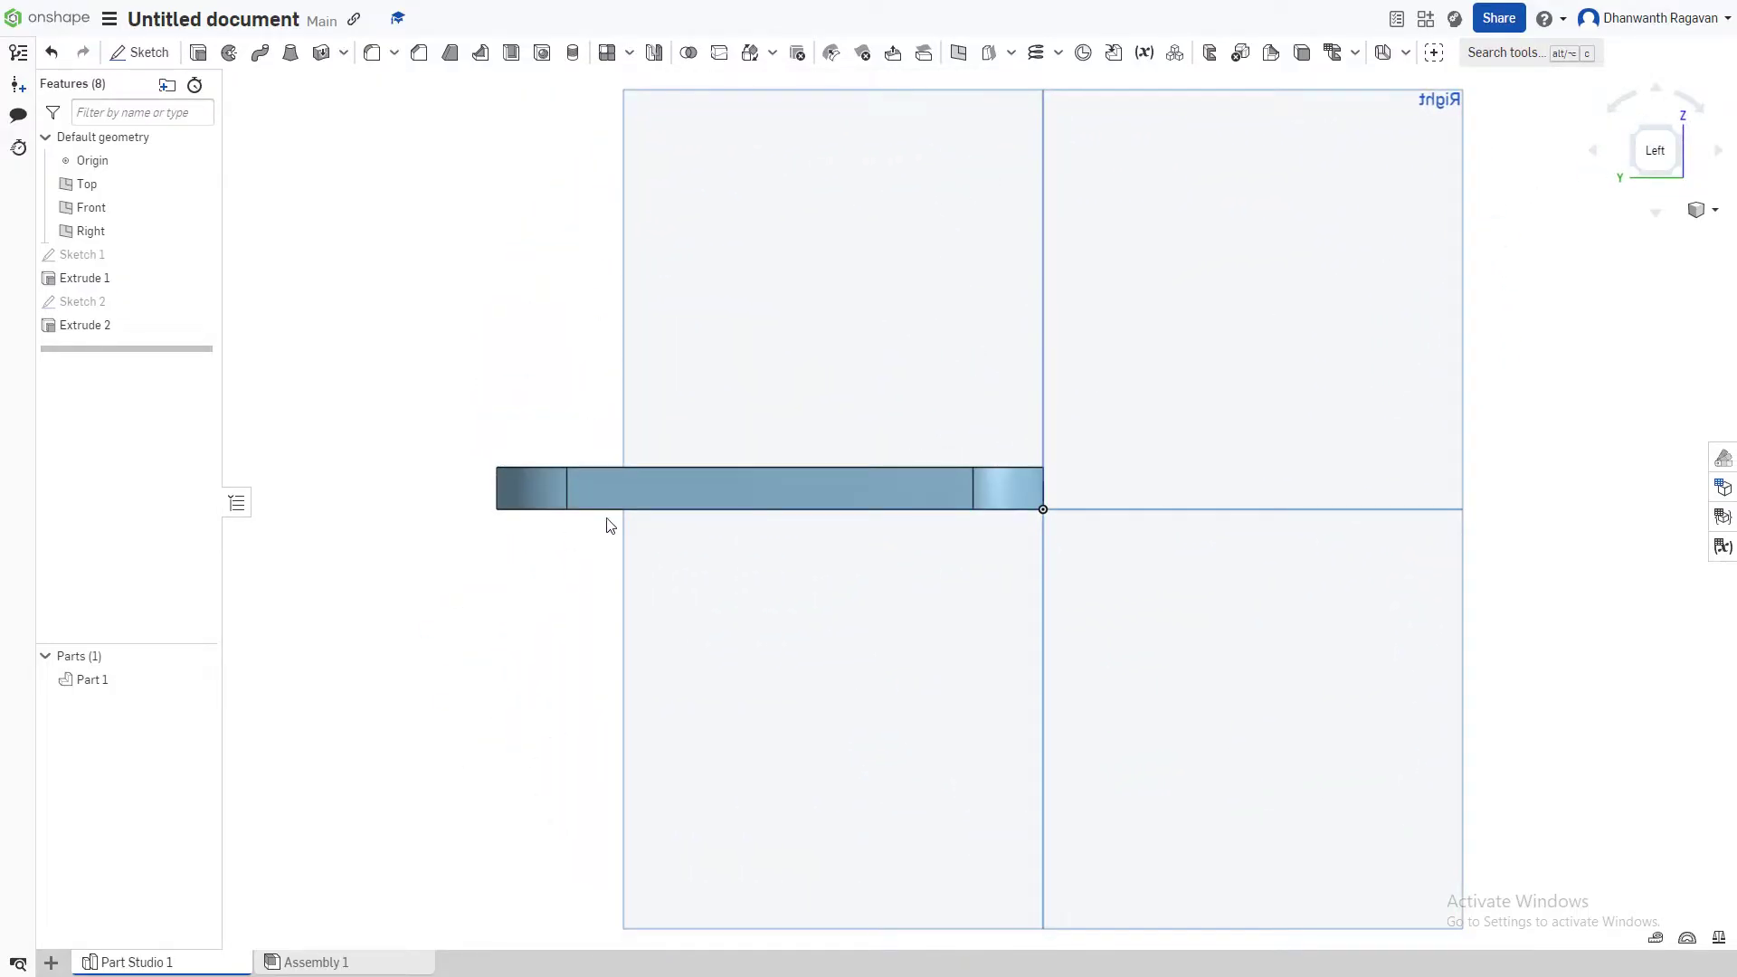
pyautogui.scroll(5, 615, 507)
pyautogui.scroll(1, 619, 496)
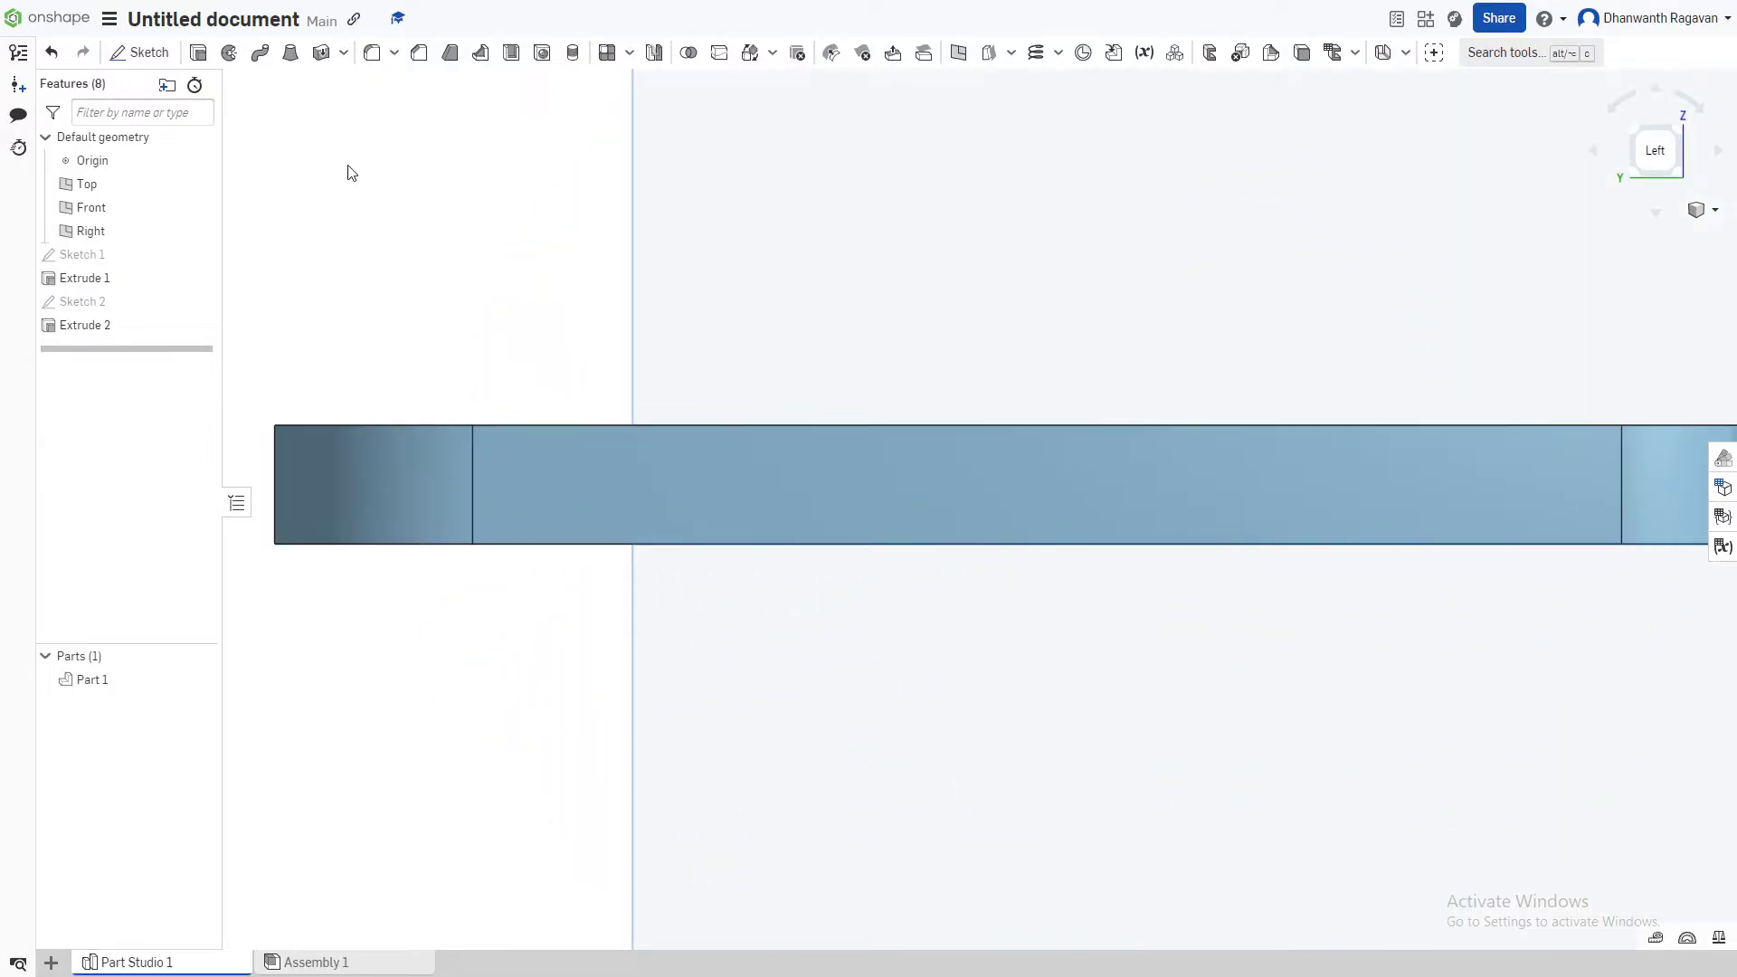
pyautogui.click(126, 52)
pyautogui.click(688, 466)
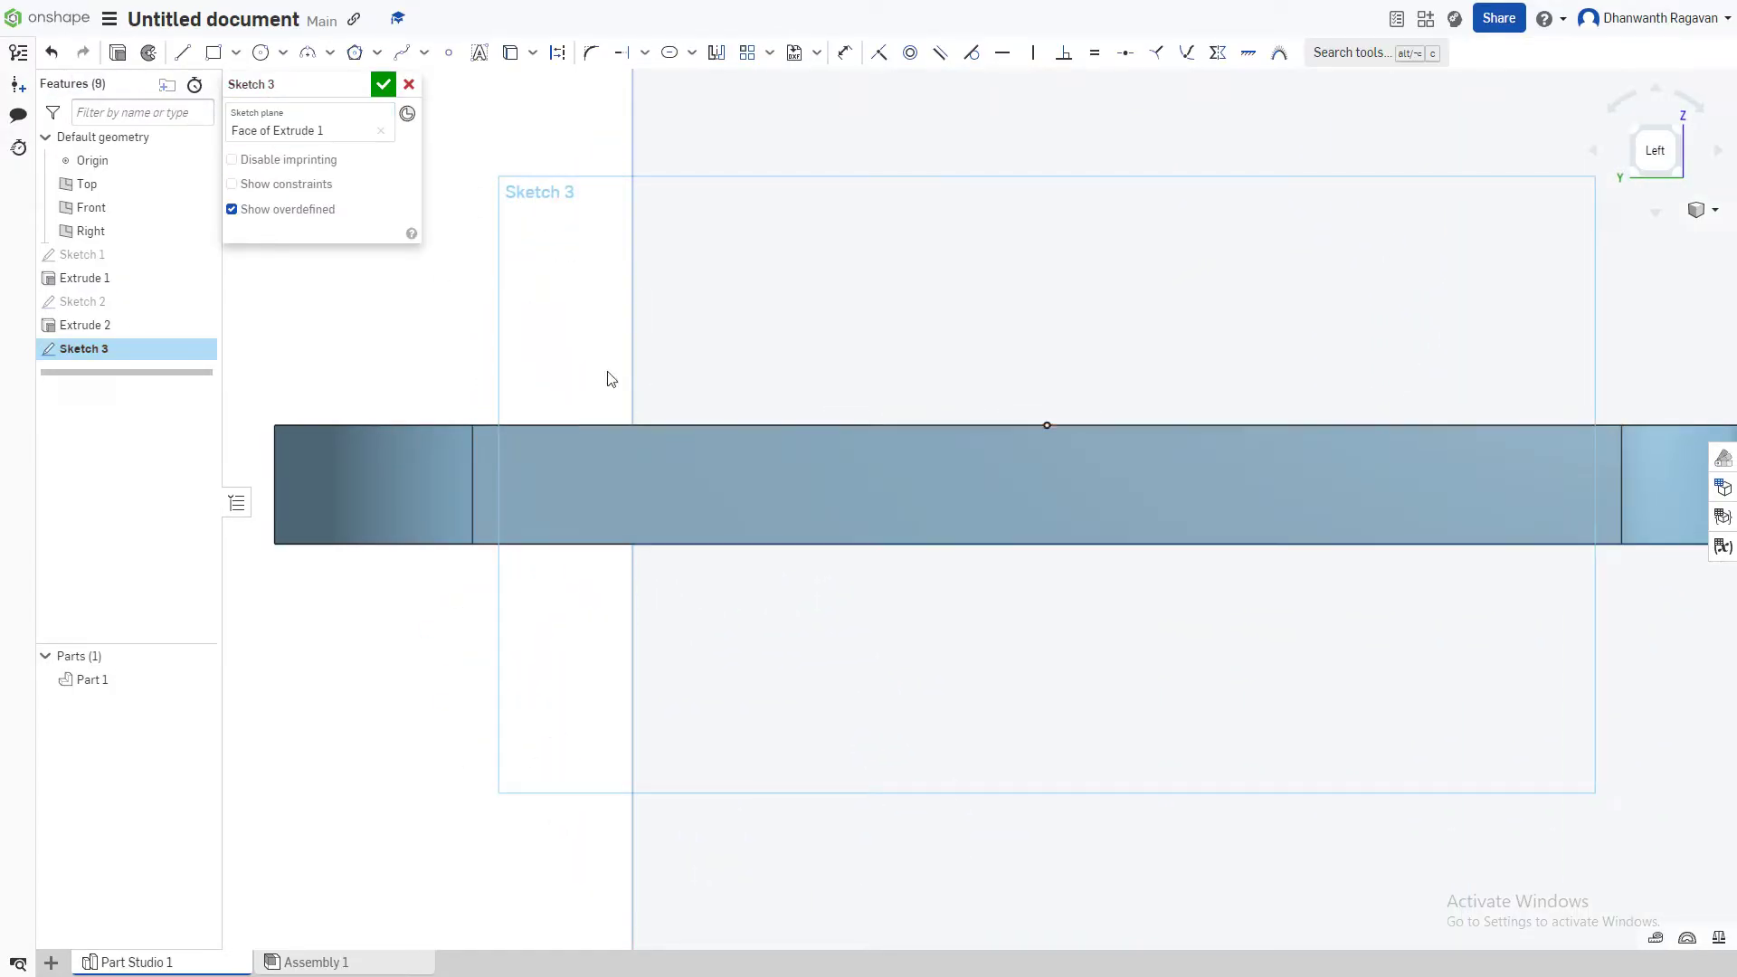
# - Draw three separate horizontal lines, about 0.1 to 0.15 in long, in a row at mid-height near the side face's rear end
pyautogui.click(184, 54)
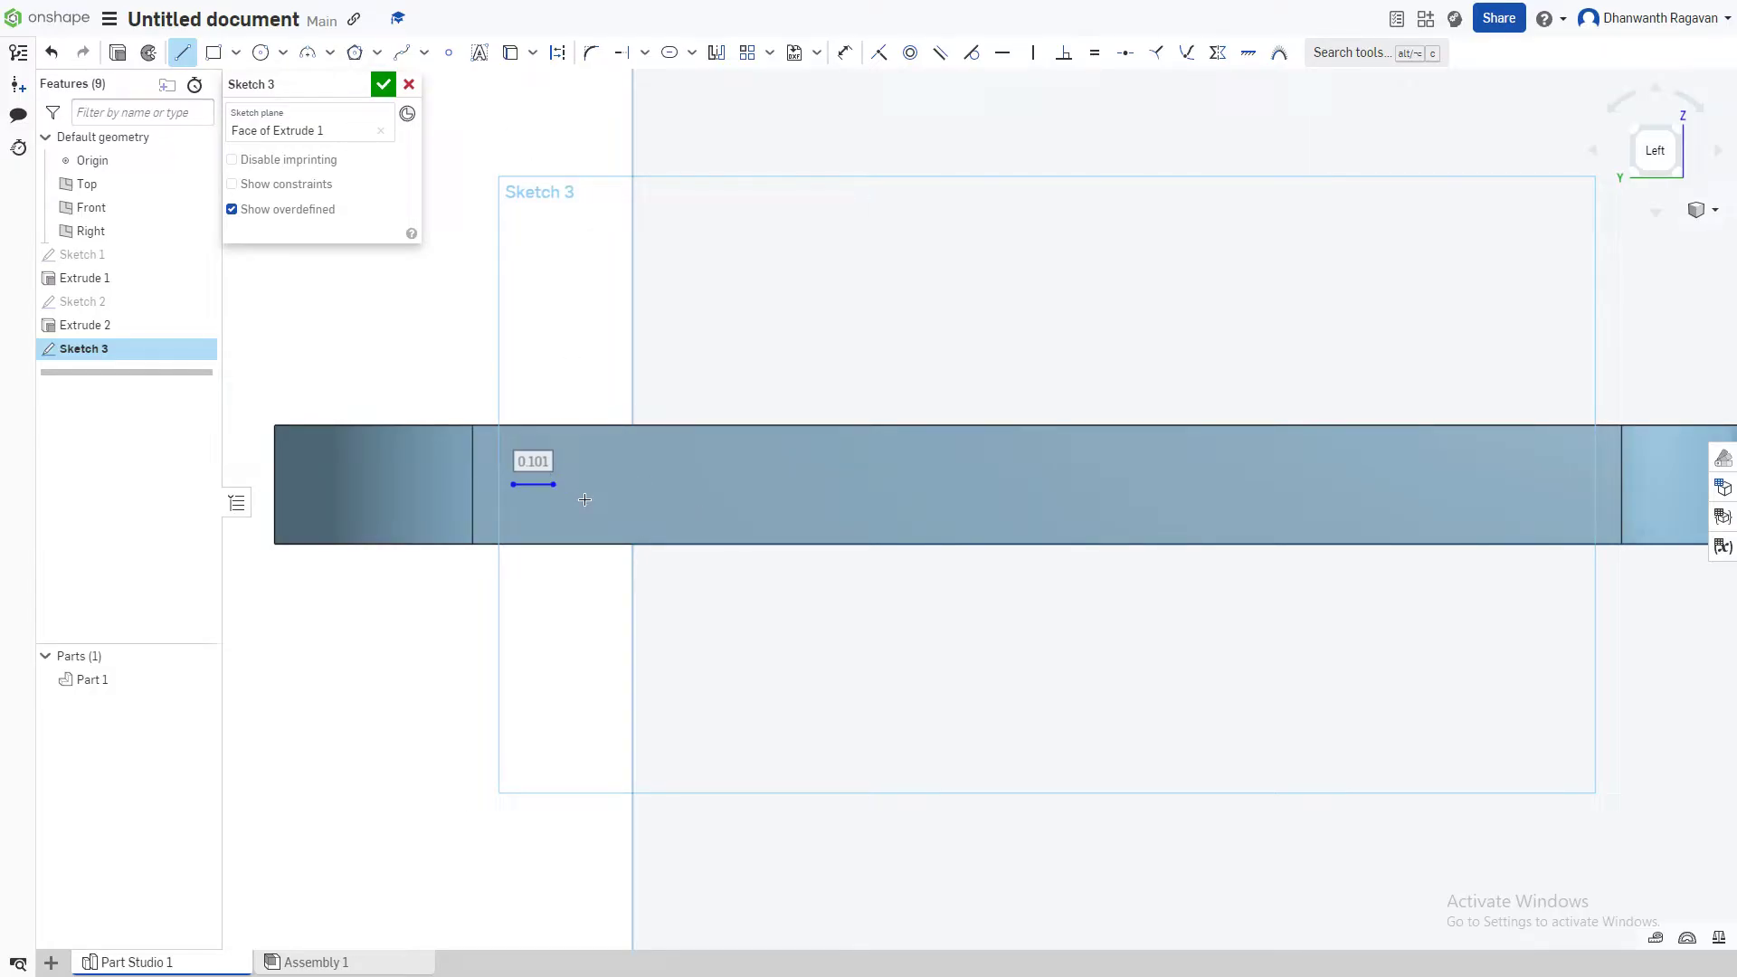
pyautogui.press('Escape')
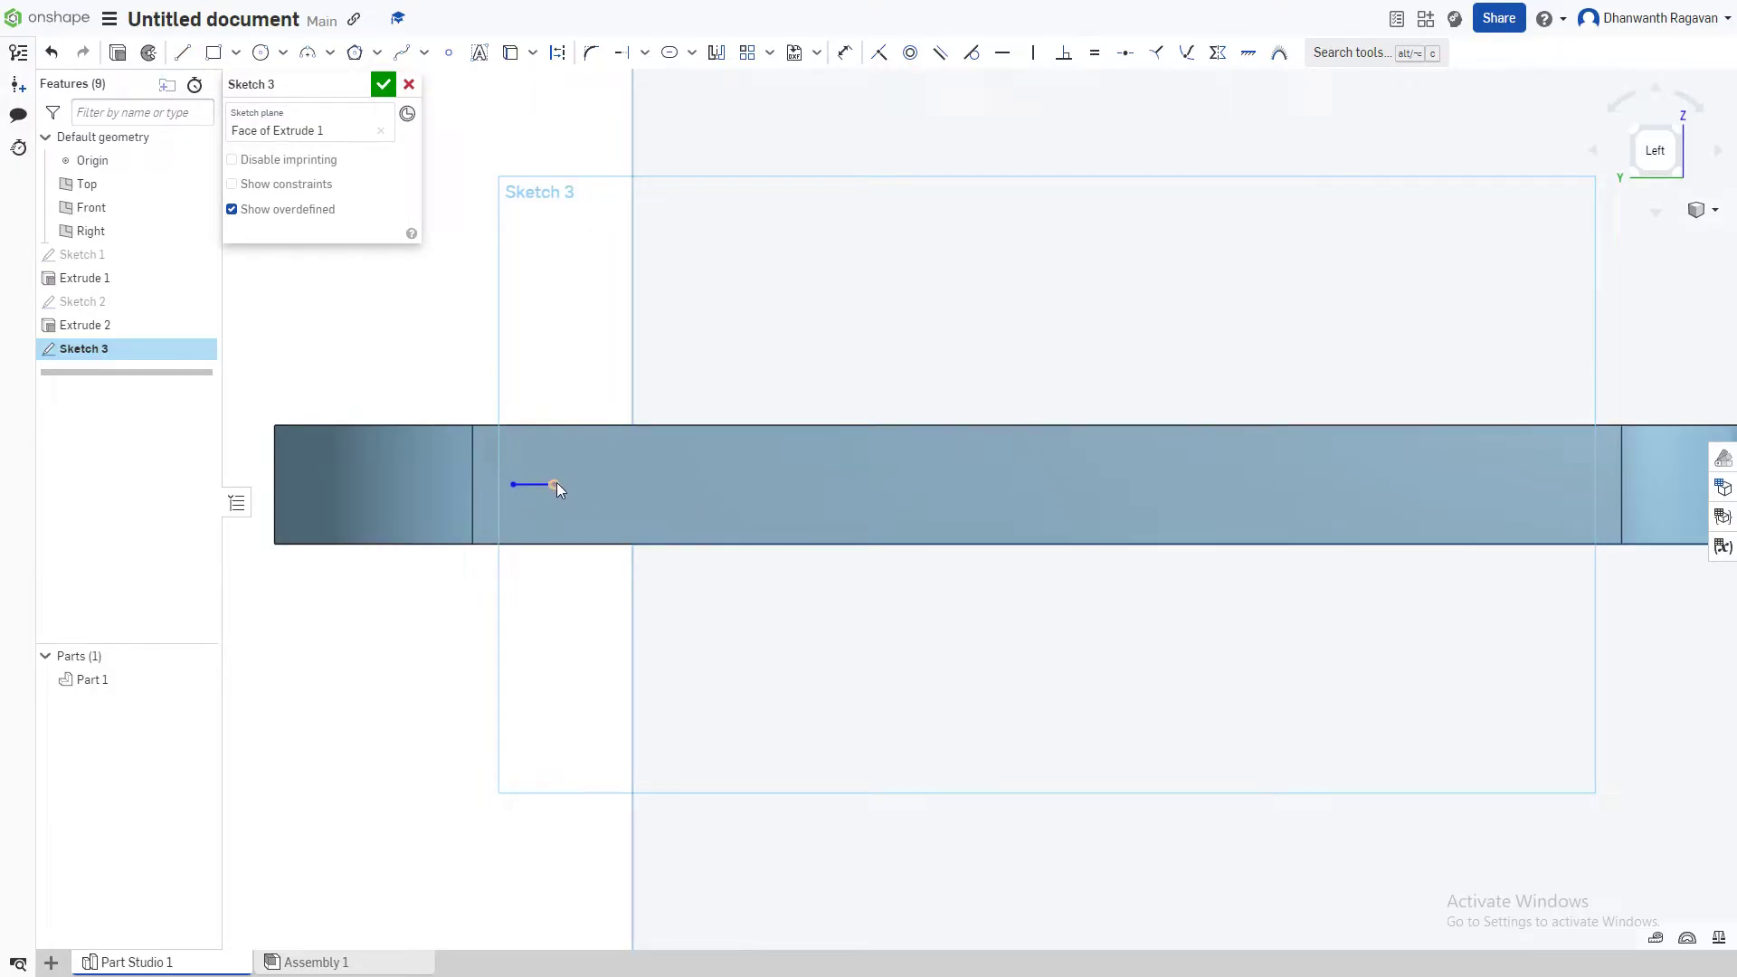
pyautogui.click(183, 52)
pyautogui.click(632, 482)
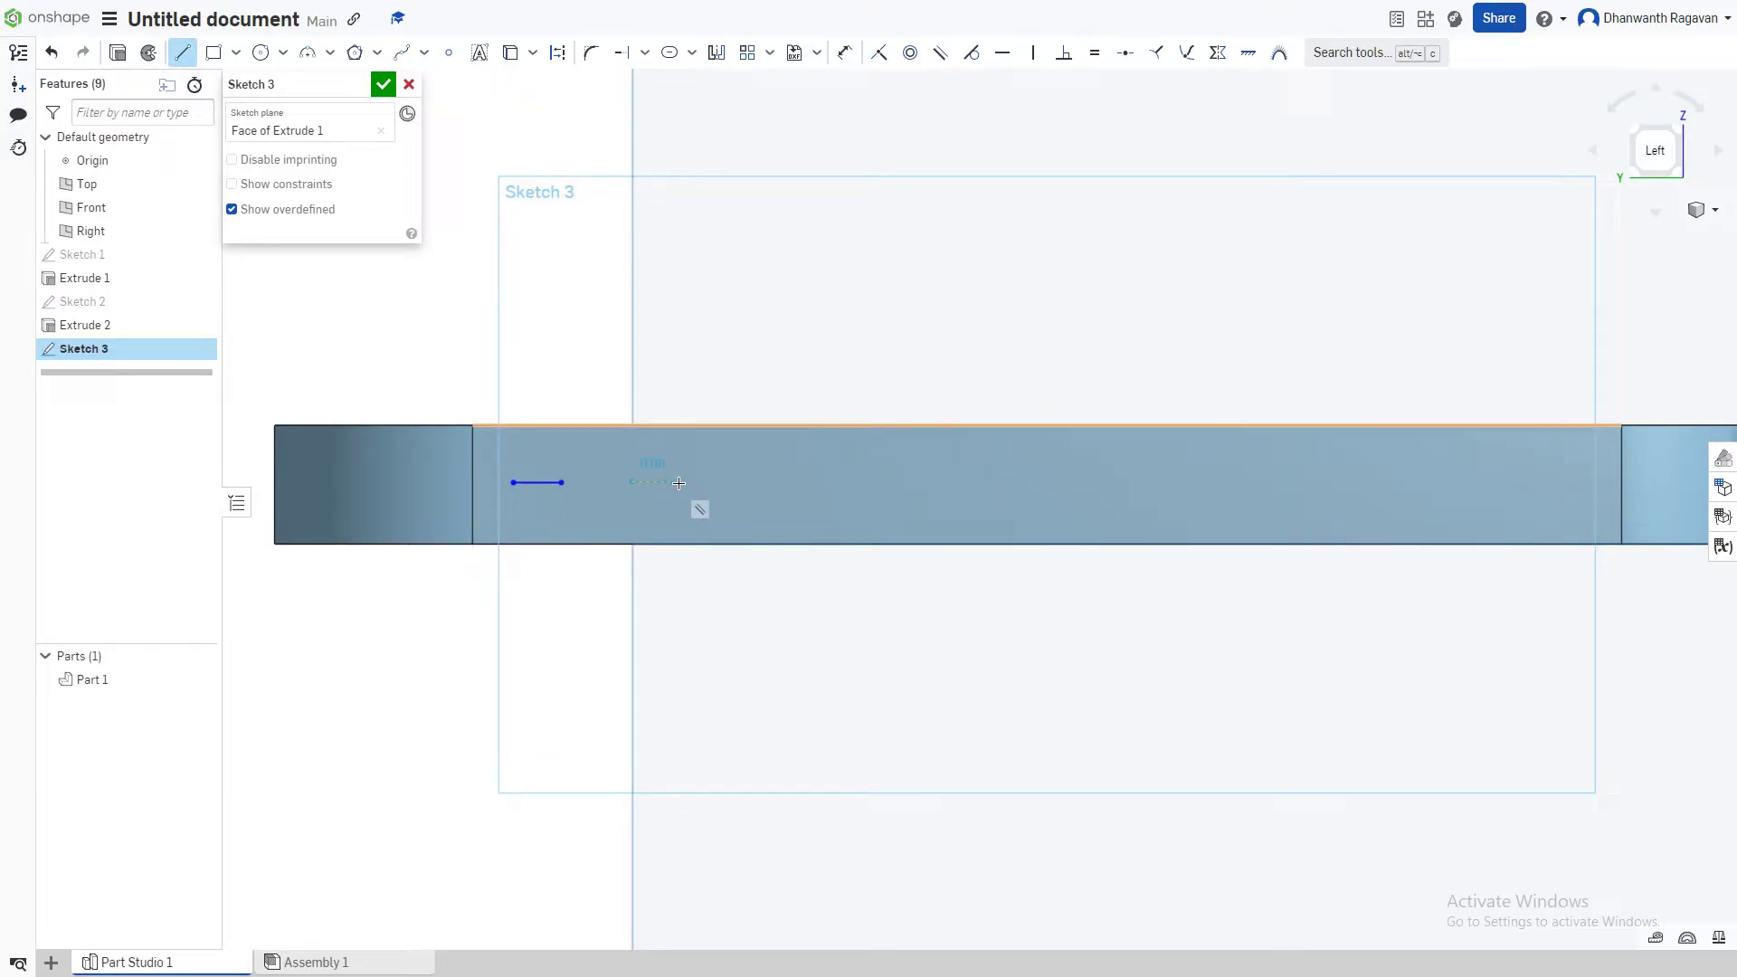
pyautogui.click(687, 482)
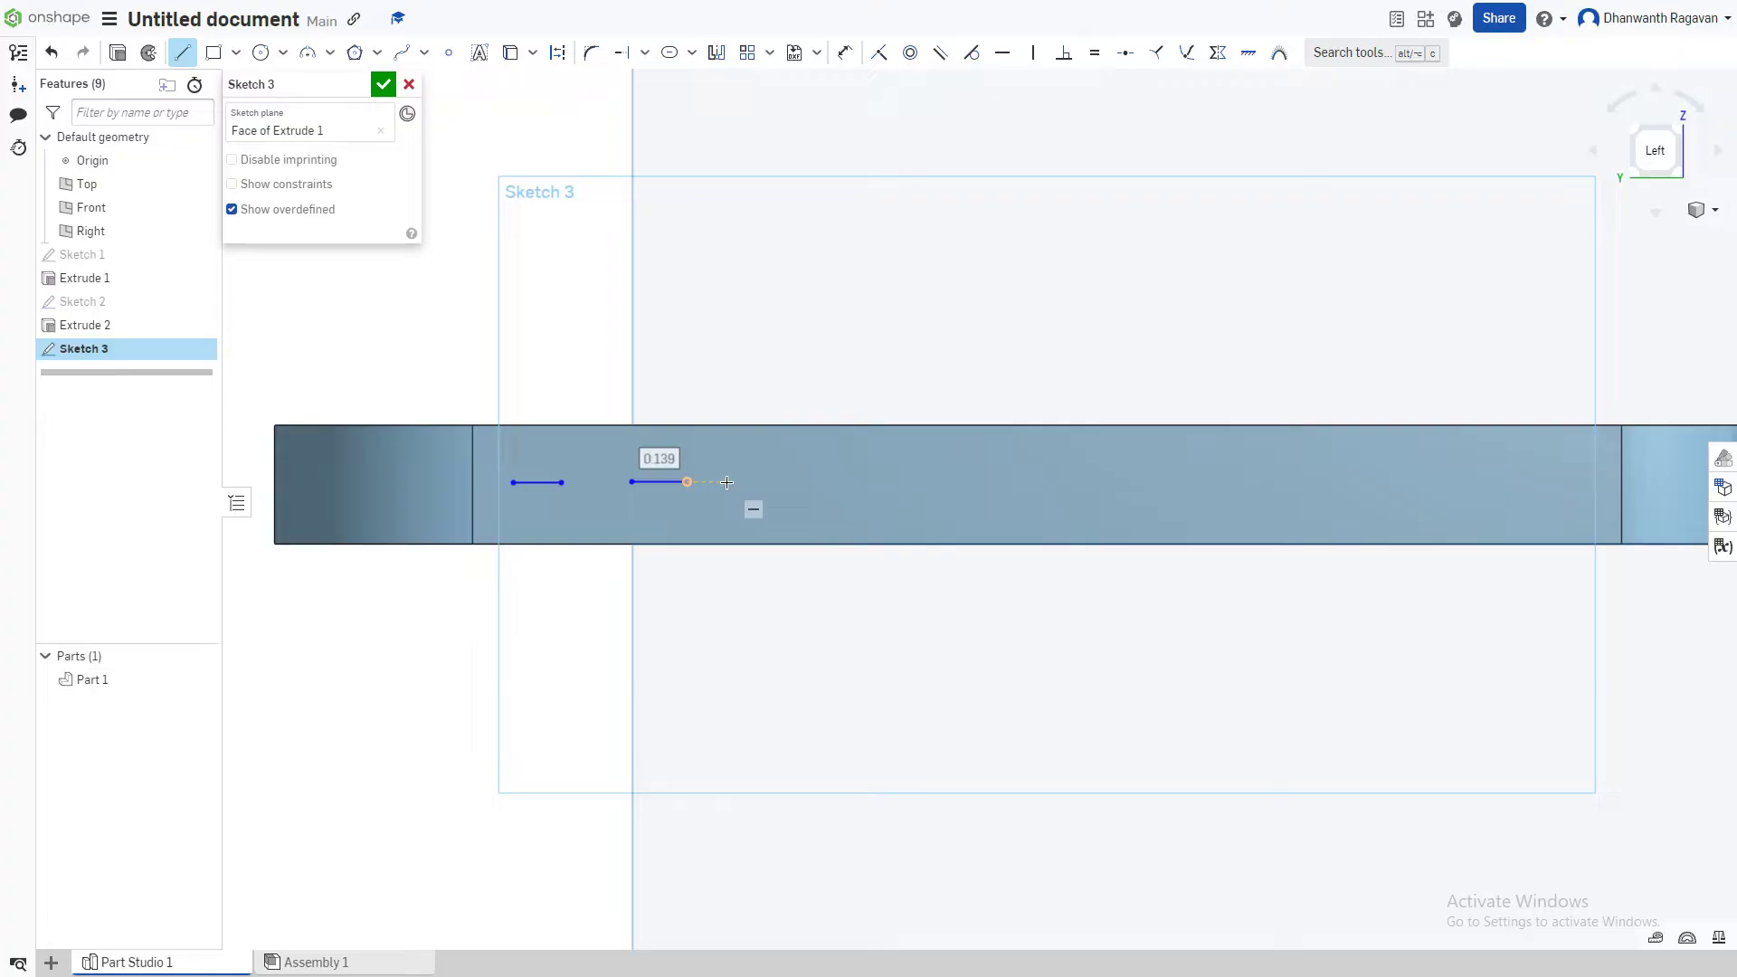
pyautogui.click(726, 483)
pyautogui.click(785, 482)
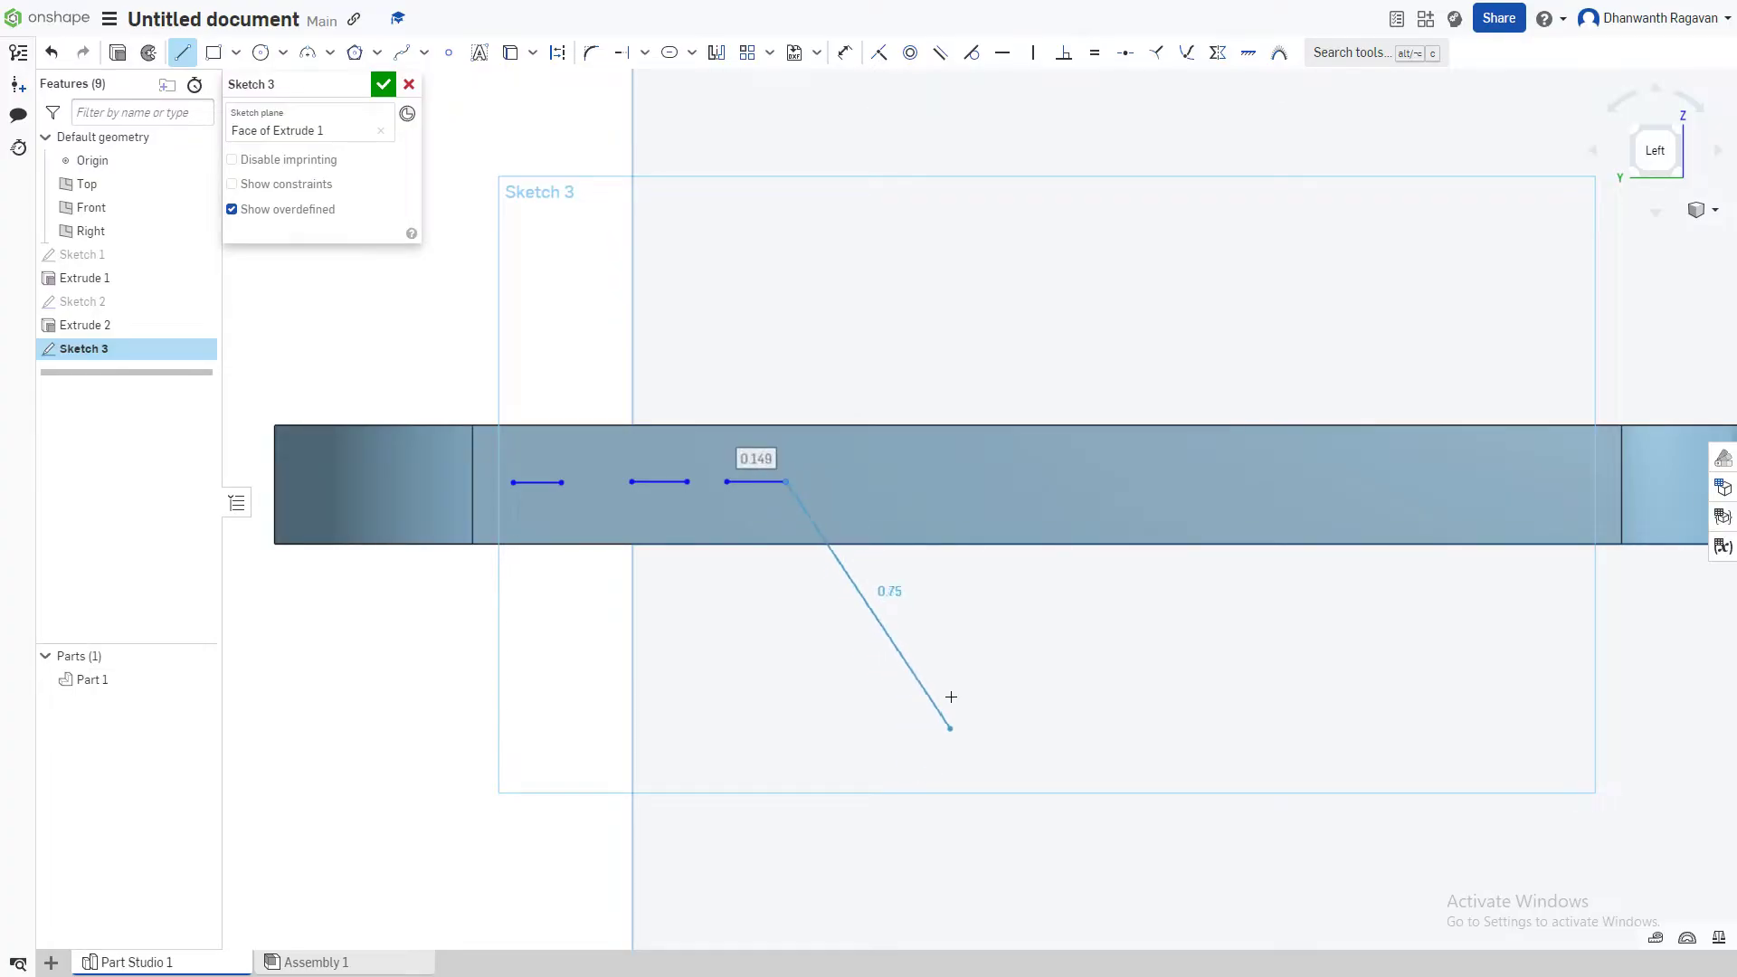
# - Lengthen the two lines nearest the front of the row to about 0.17 in and constrain them to equal length
pyautogui.press('Escape')
pyautogui.rightClick(850, 524)
pyautogui.click(904, 535)
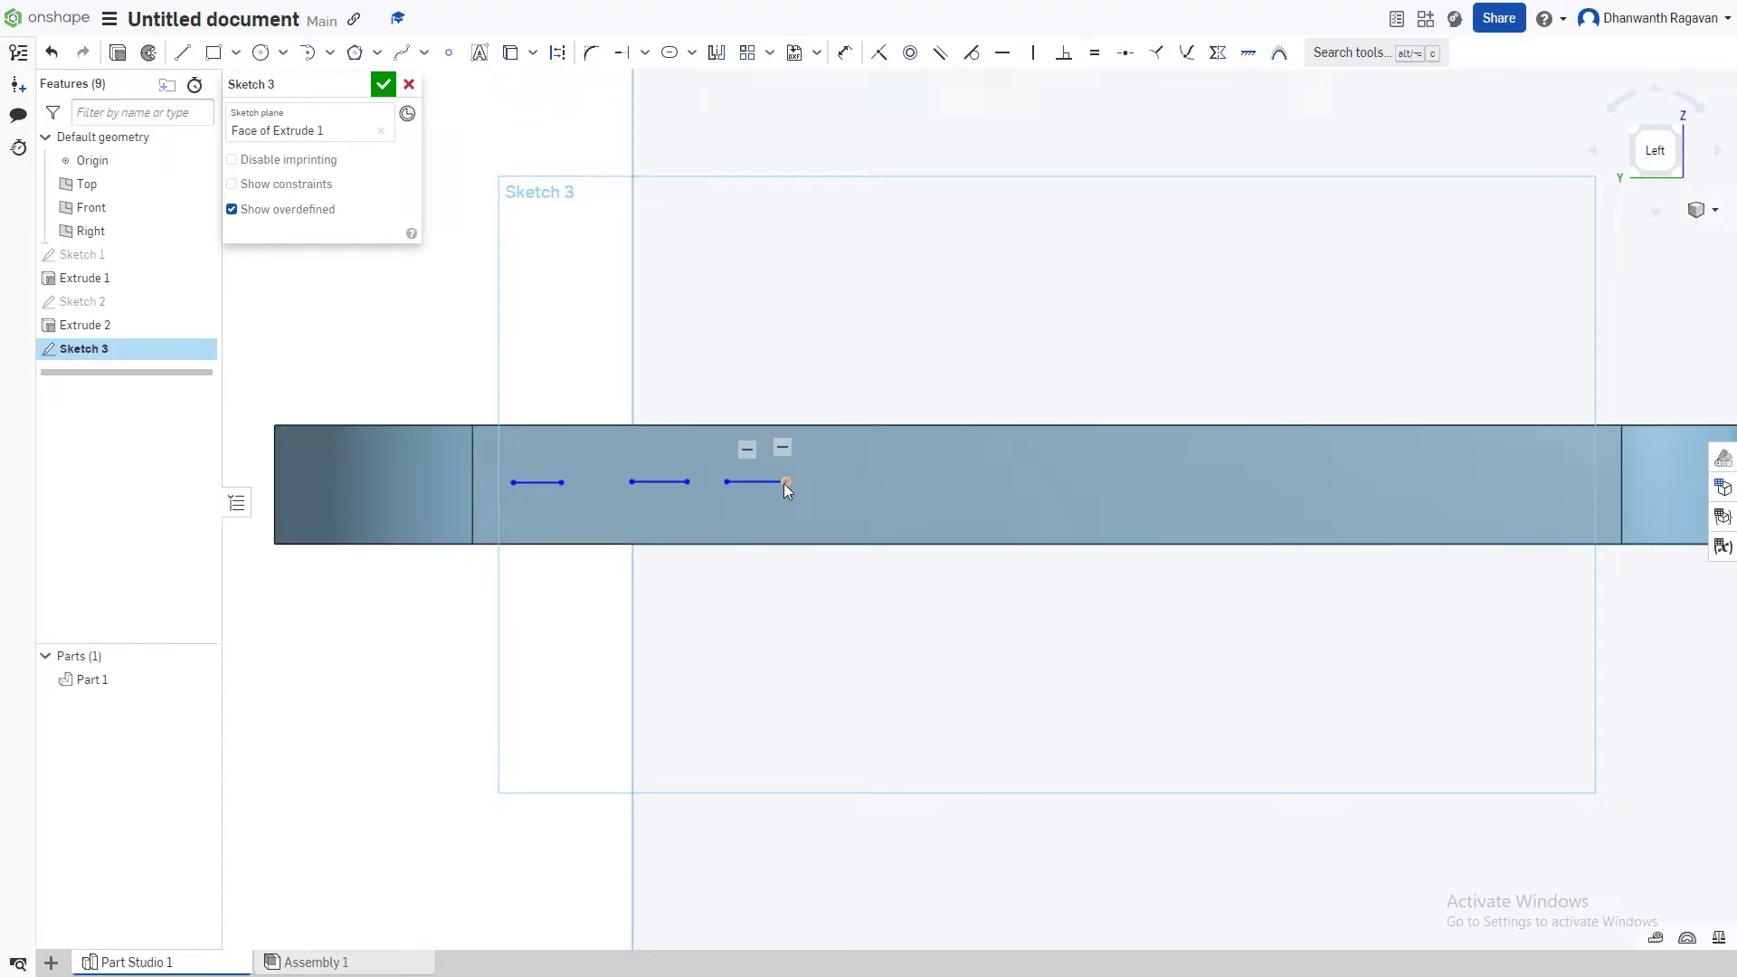
pyautogui.moveTo(785, 482); pyautogui.dragTo(795, 483)
pyautogui.moveTo(689, 483); pyautogui.dragTo(701, 485)
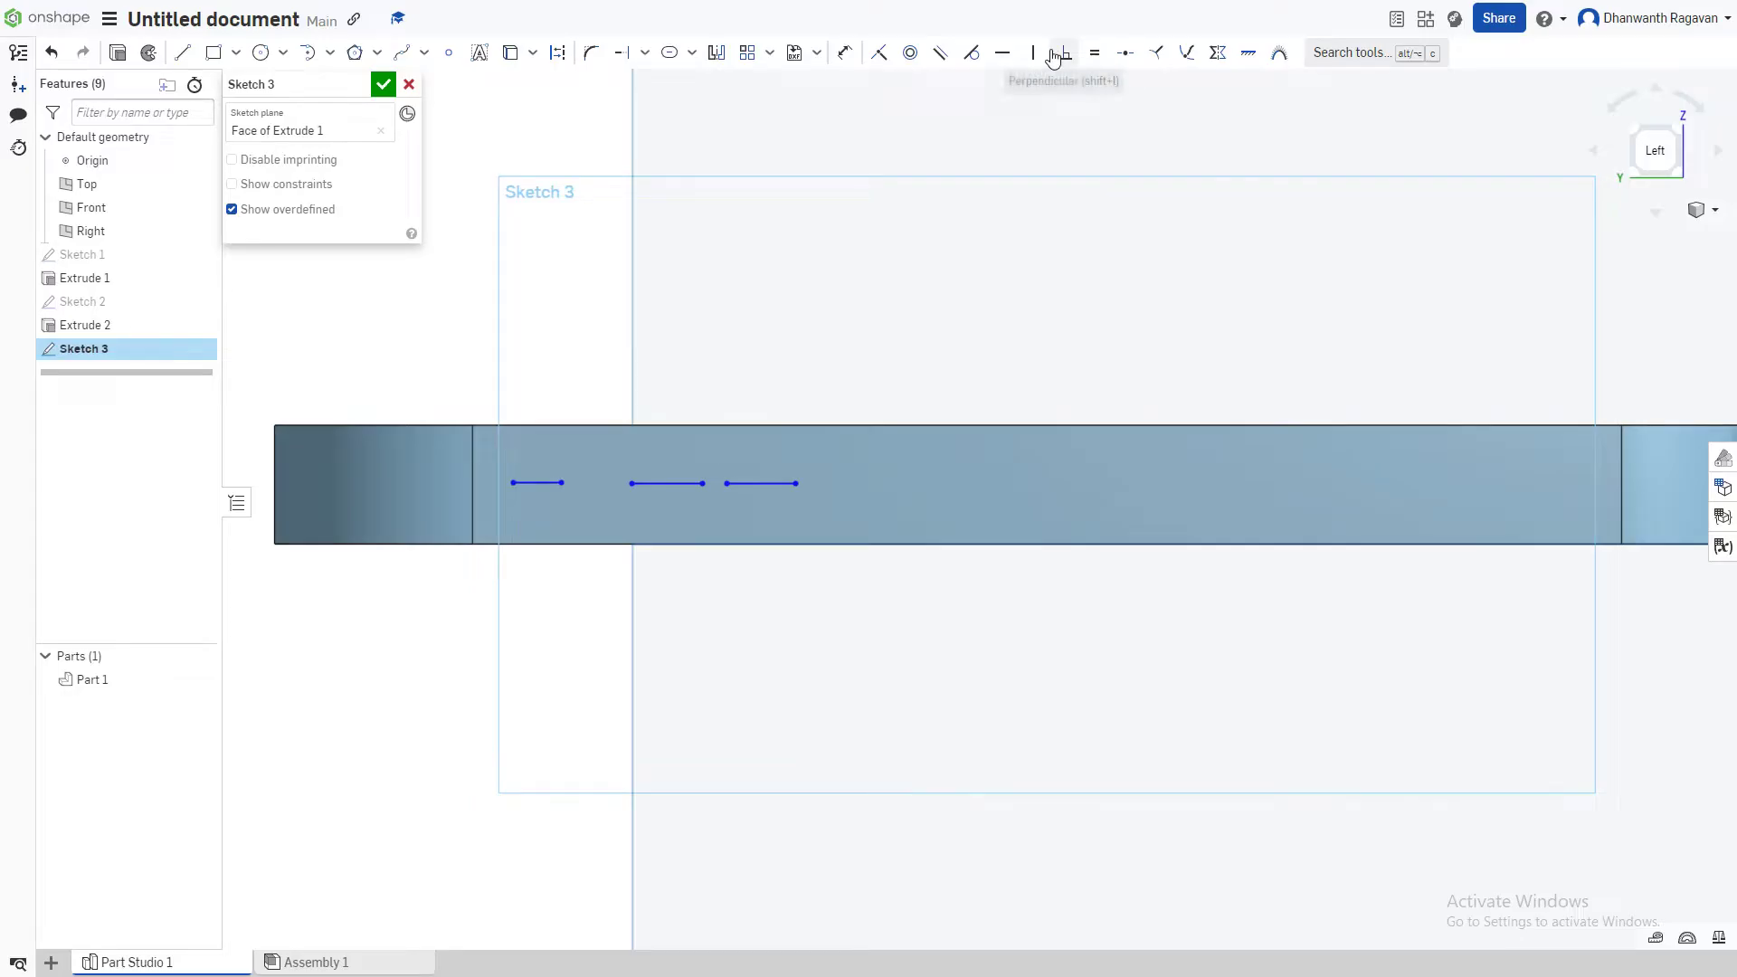
pyautogui.click(1094, 53)
pyautogui.click(758, 484)
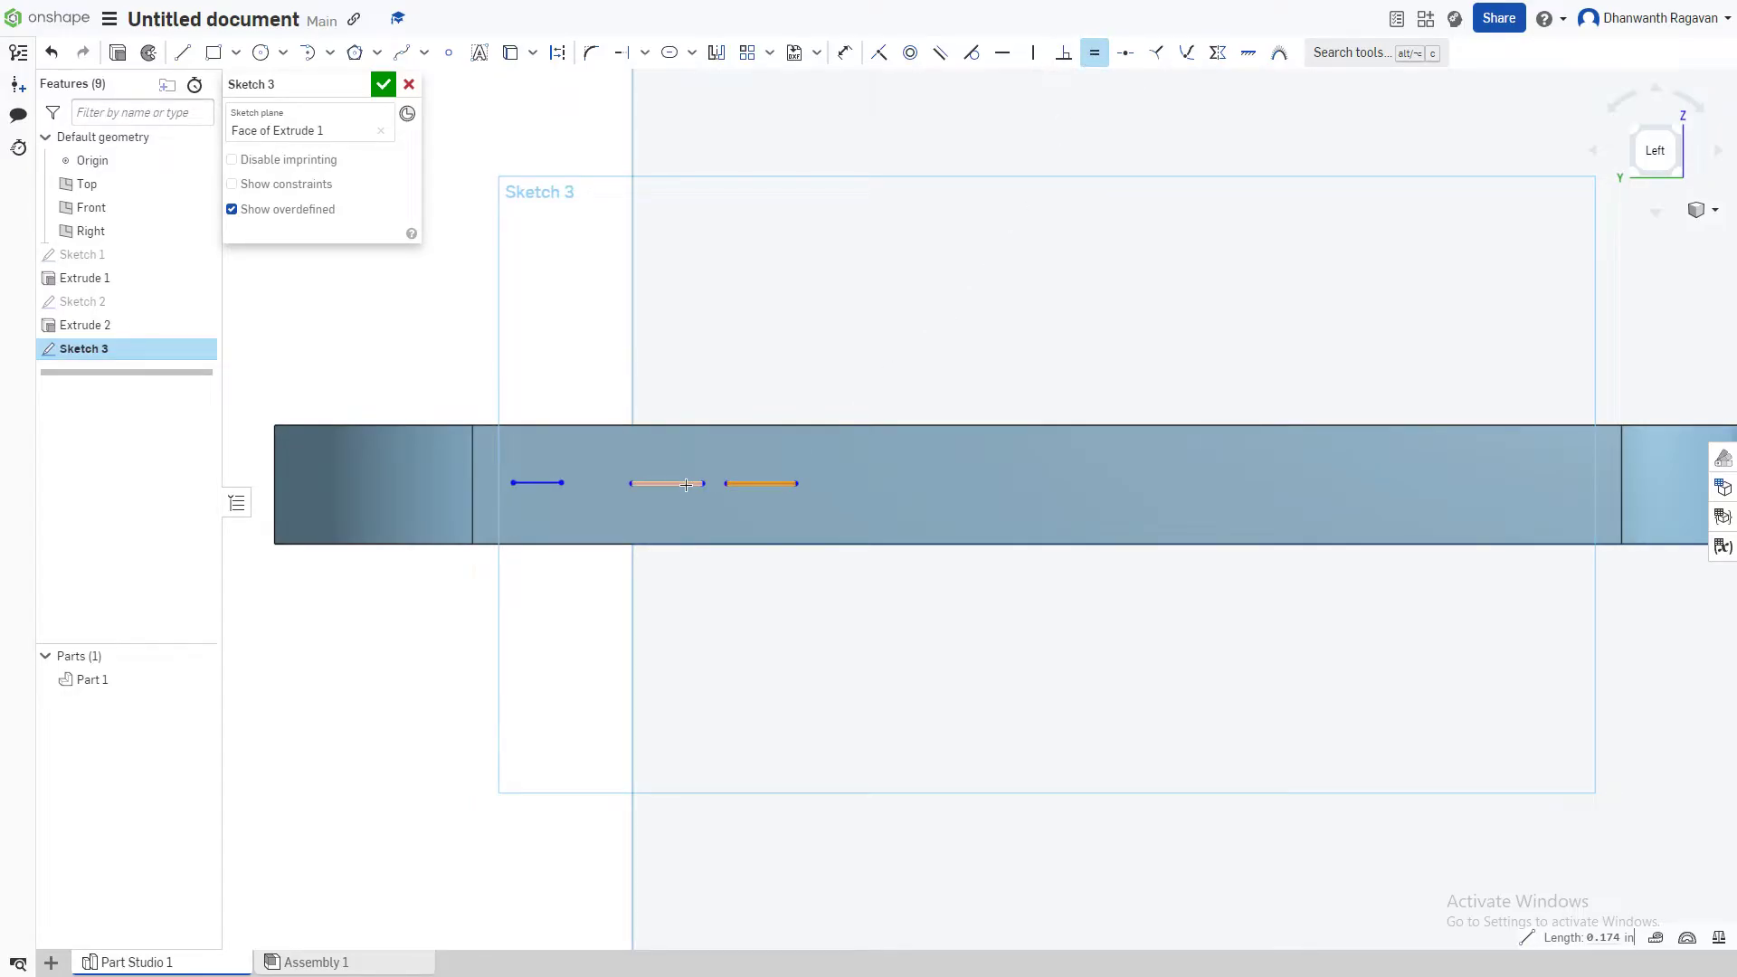
pyautogui.click(679, 486)
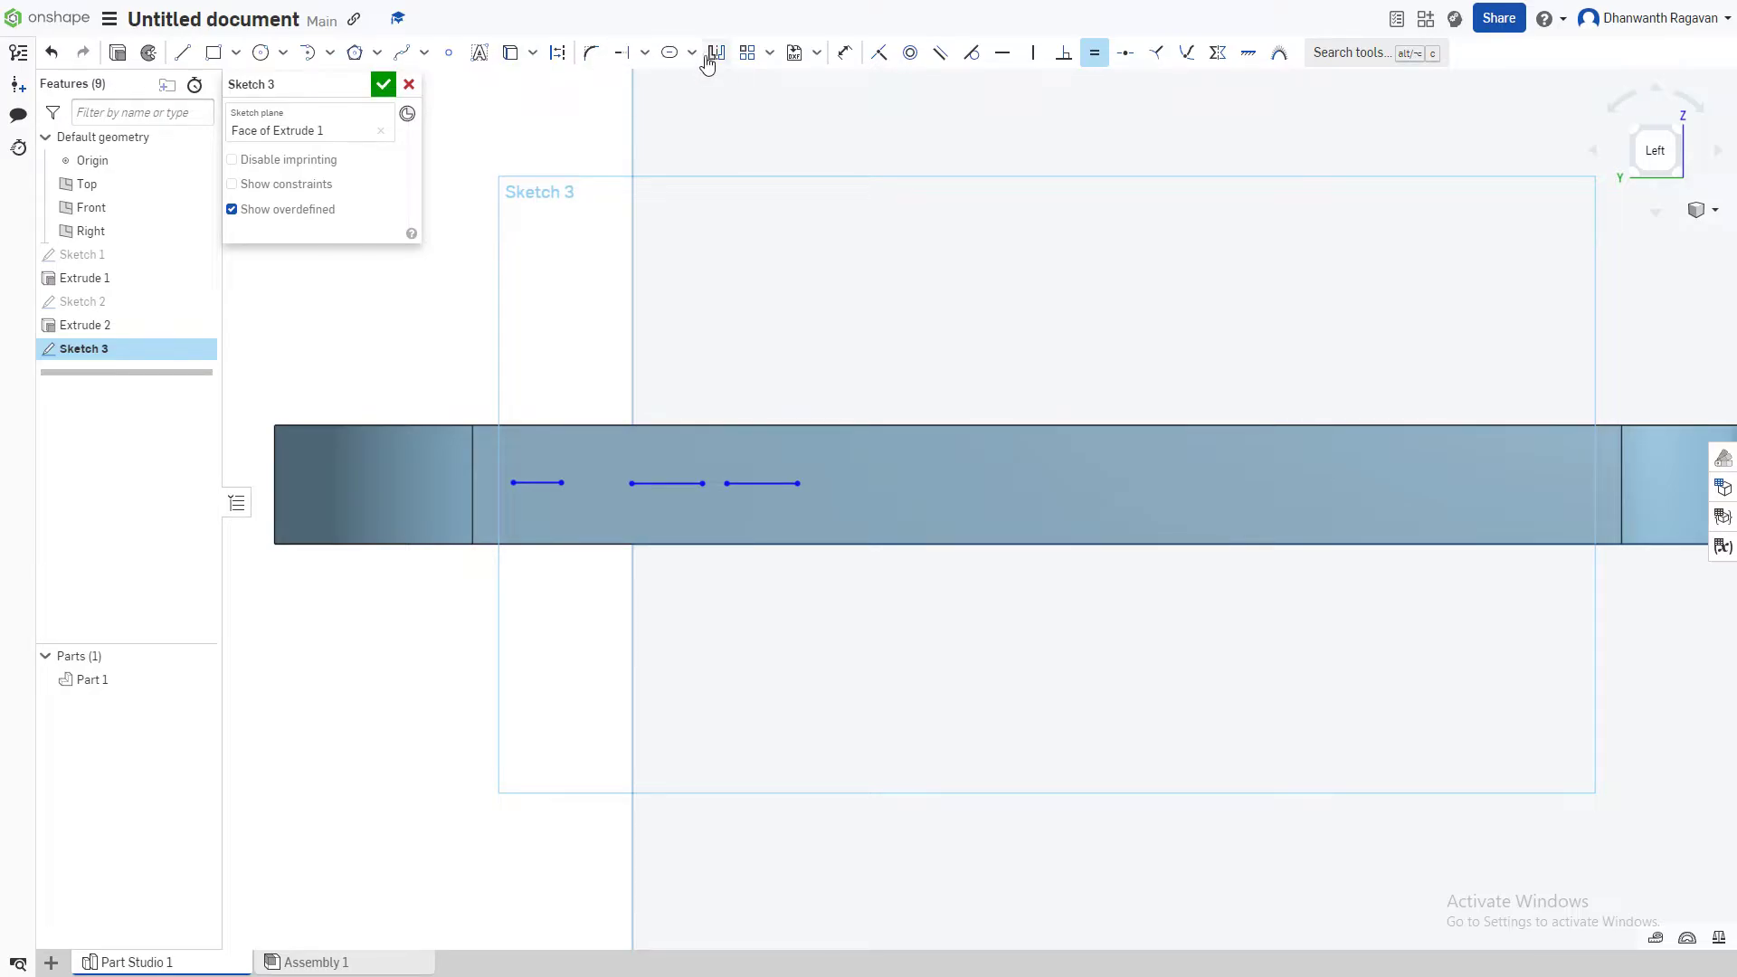
# - Turn all three lines into slots 0.05 in wide and accept the side-face sketch
pyautogui.click(669, 52)
pyautogui.click(543, 484)
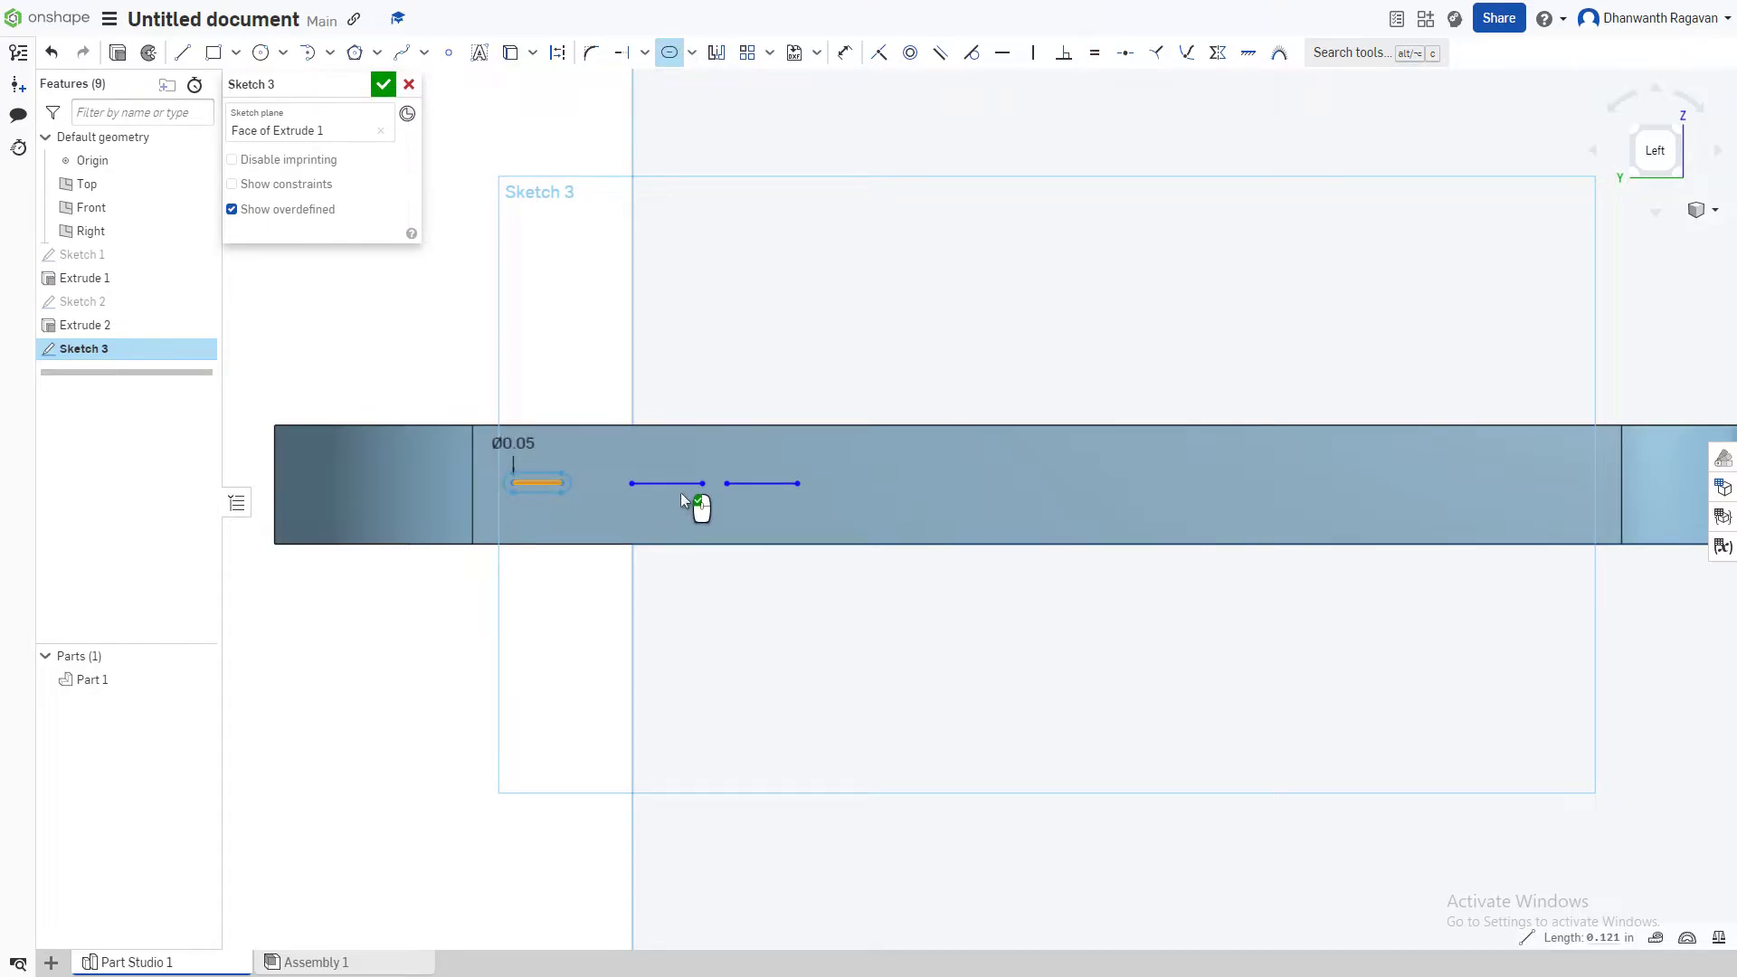
pyautogui.click(697, 485)
pyautogui.click(767, 485)
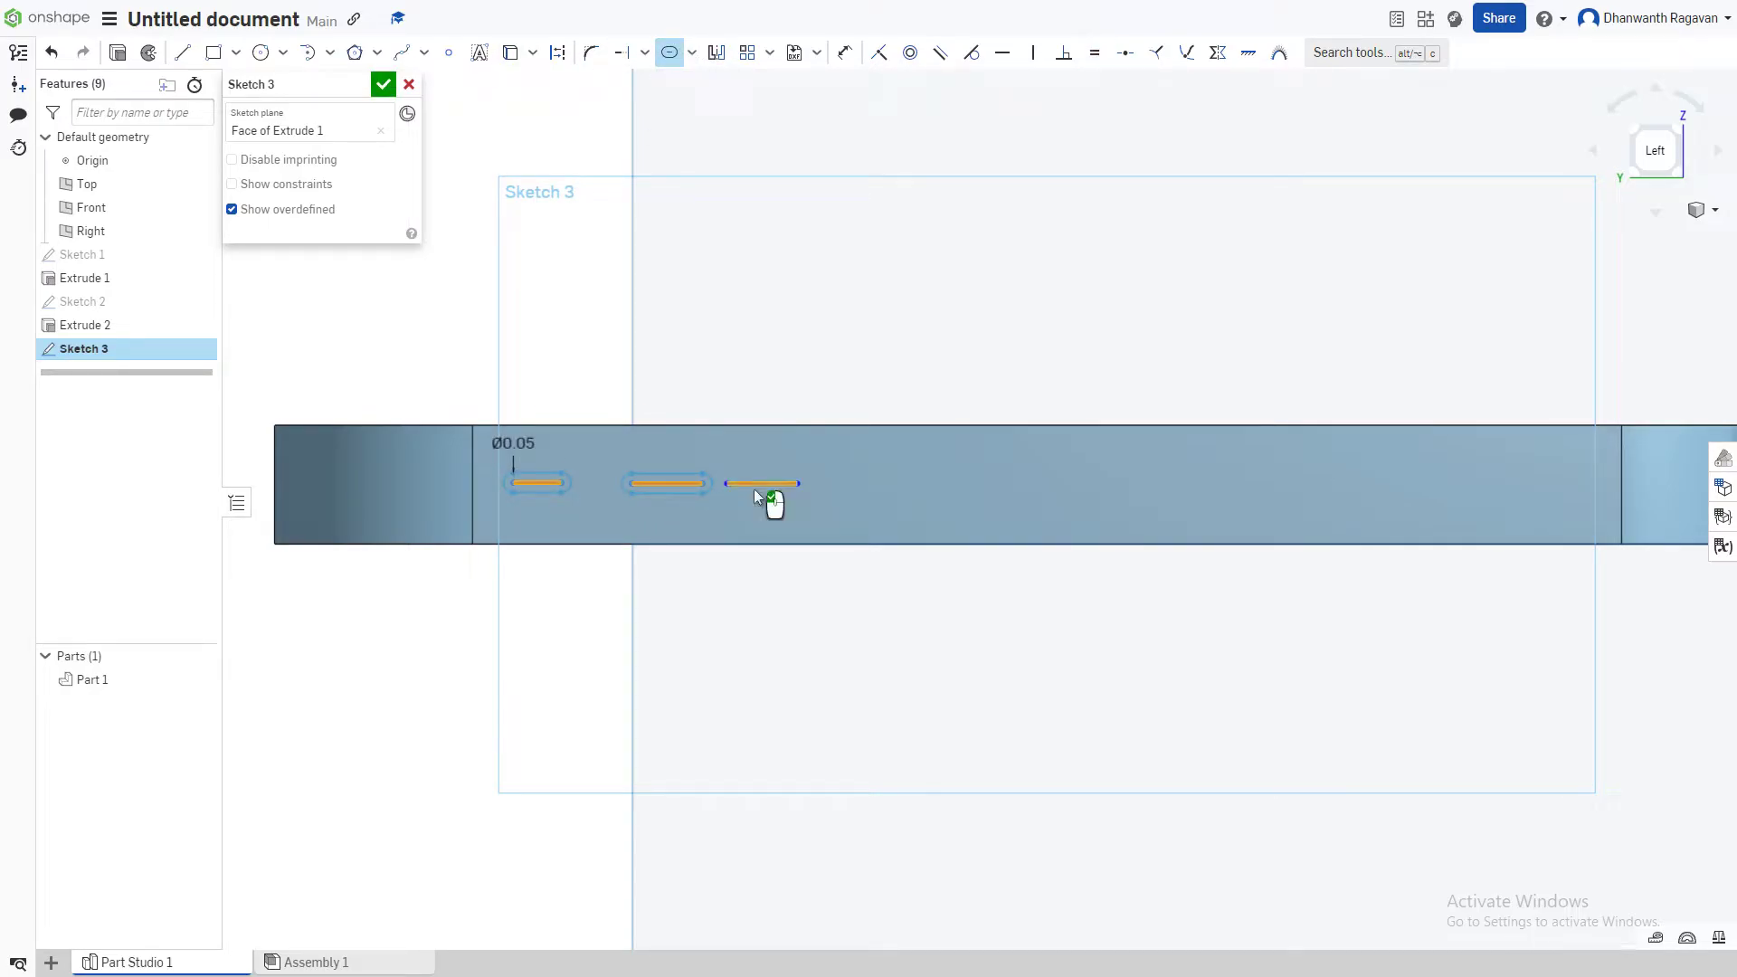
pyautogui.click(768, 621)
pyautogui.click(383, 84)
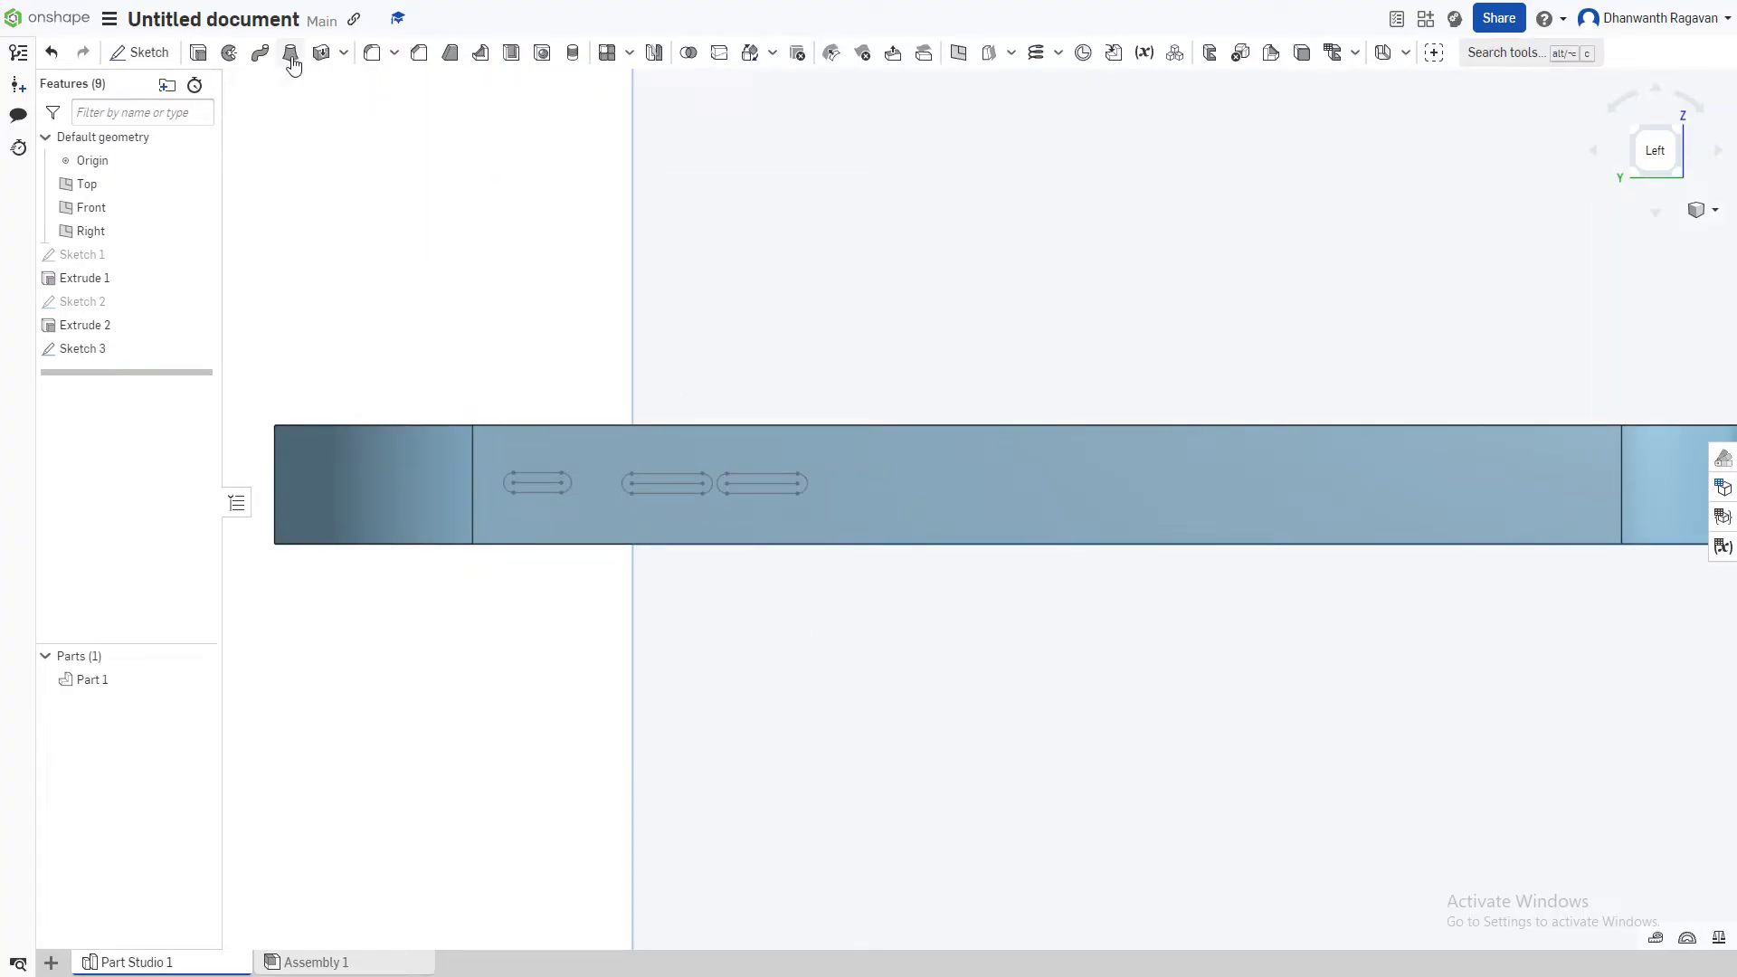
# - Extrude the three slot regions outward from the left side face, adding to the body with a blind depth of 0.03 in
pyautogui.click(199, 53)
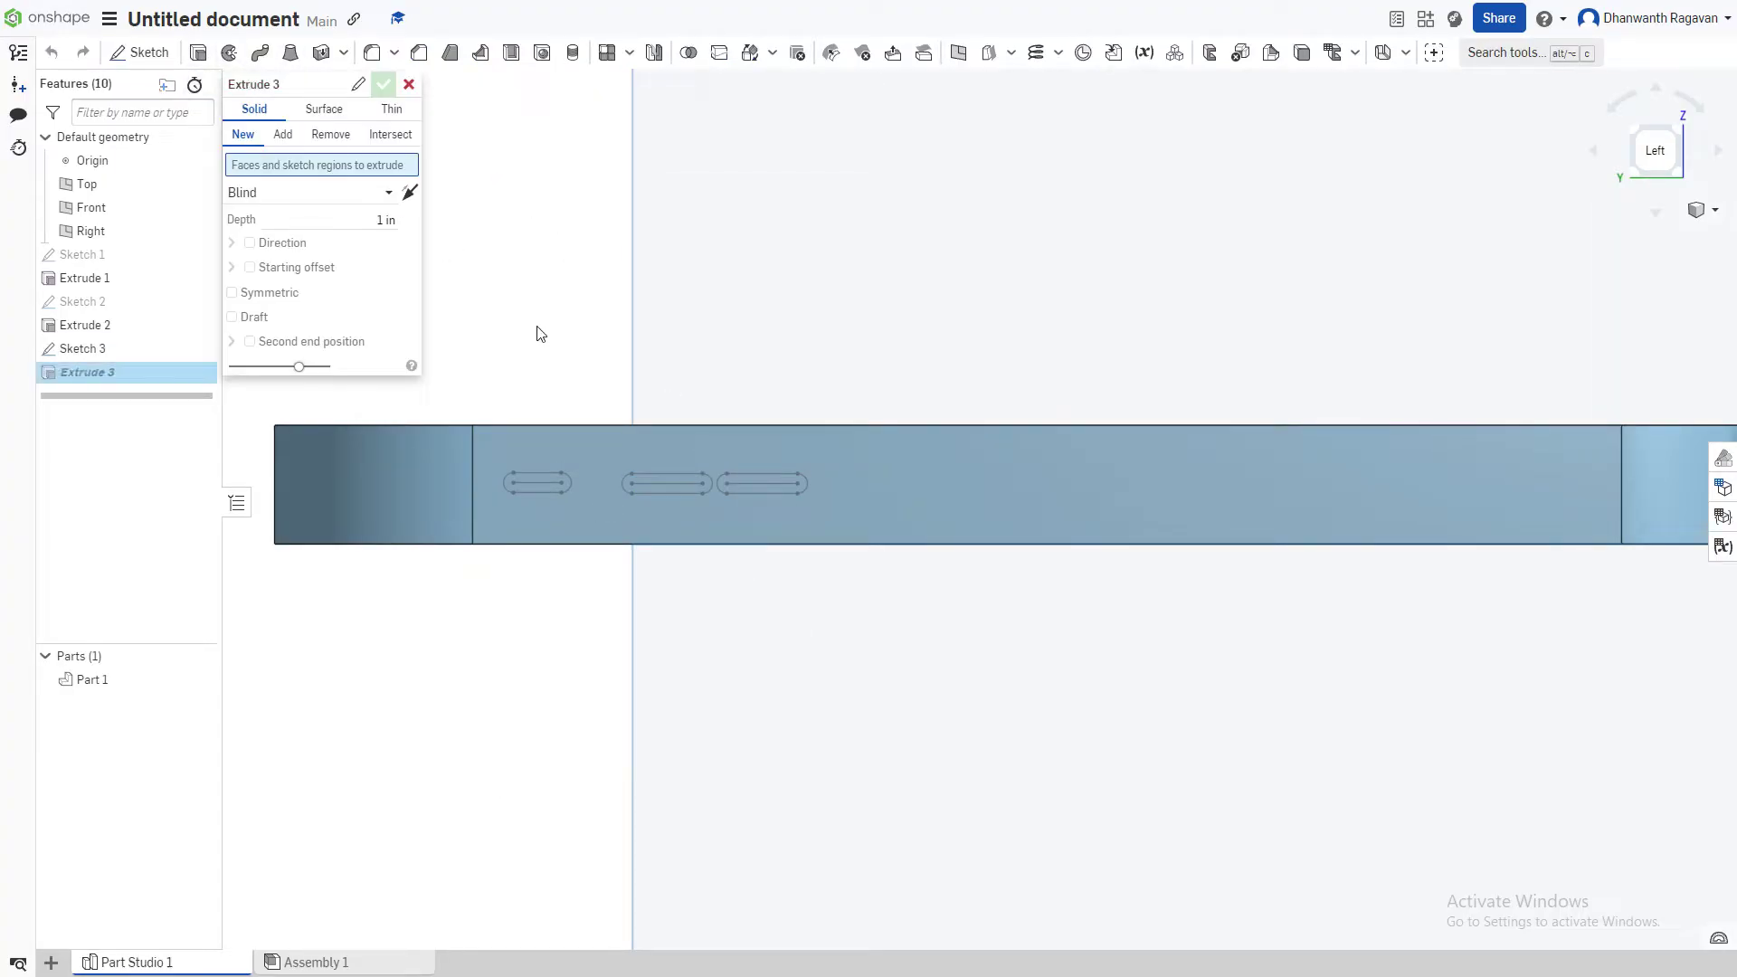
pyautogui.click(548, 484)
pyautogui.click(650, 493)
pyautogui.click(763, 485)
pyautogui.hotkey('shift', '7')
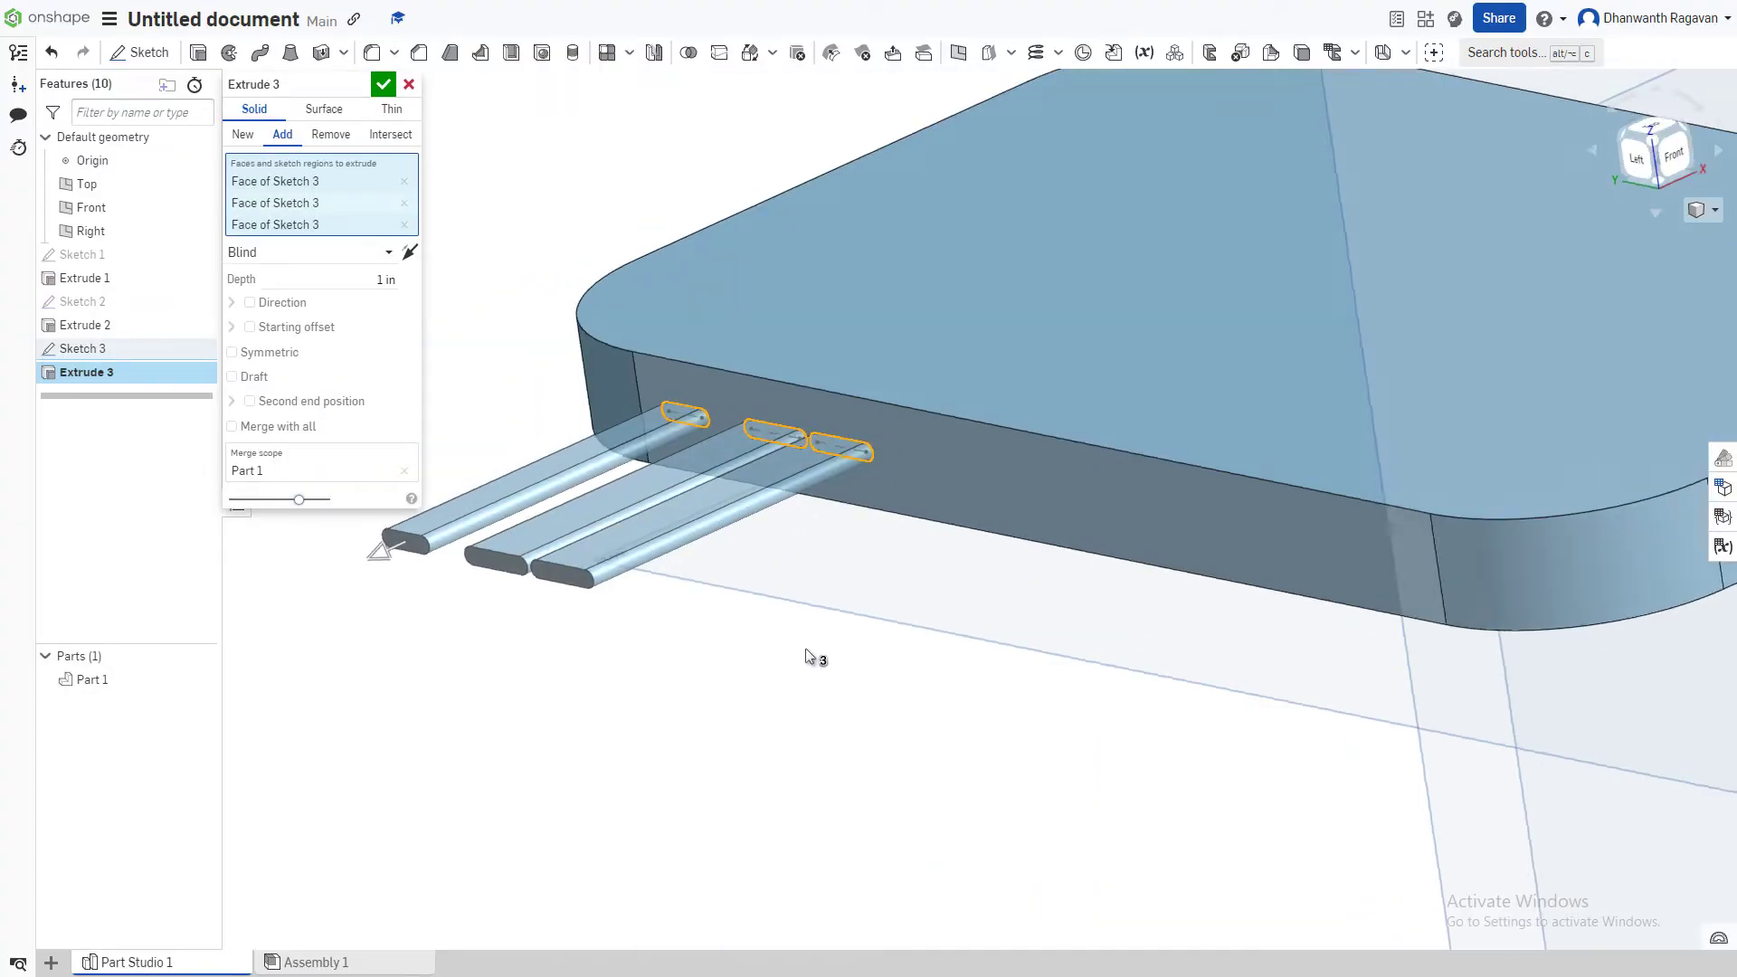
pyautogui.scroll(3, 796, 688)
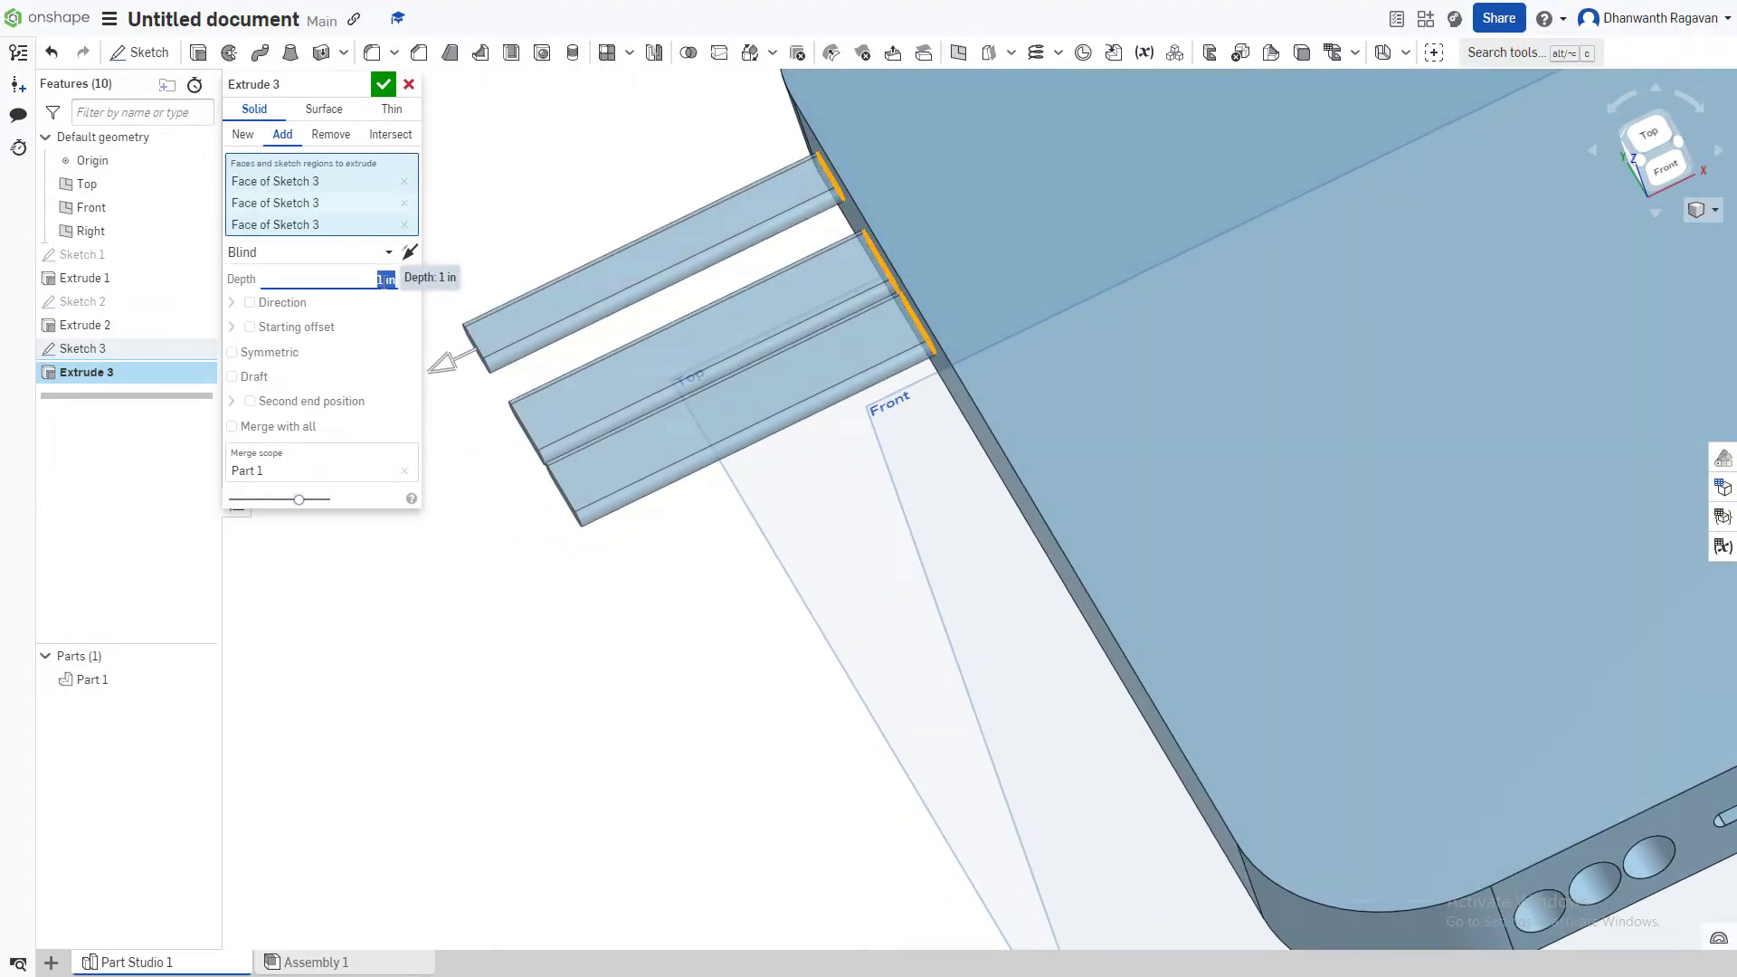
pyautogui.click(387, 281)
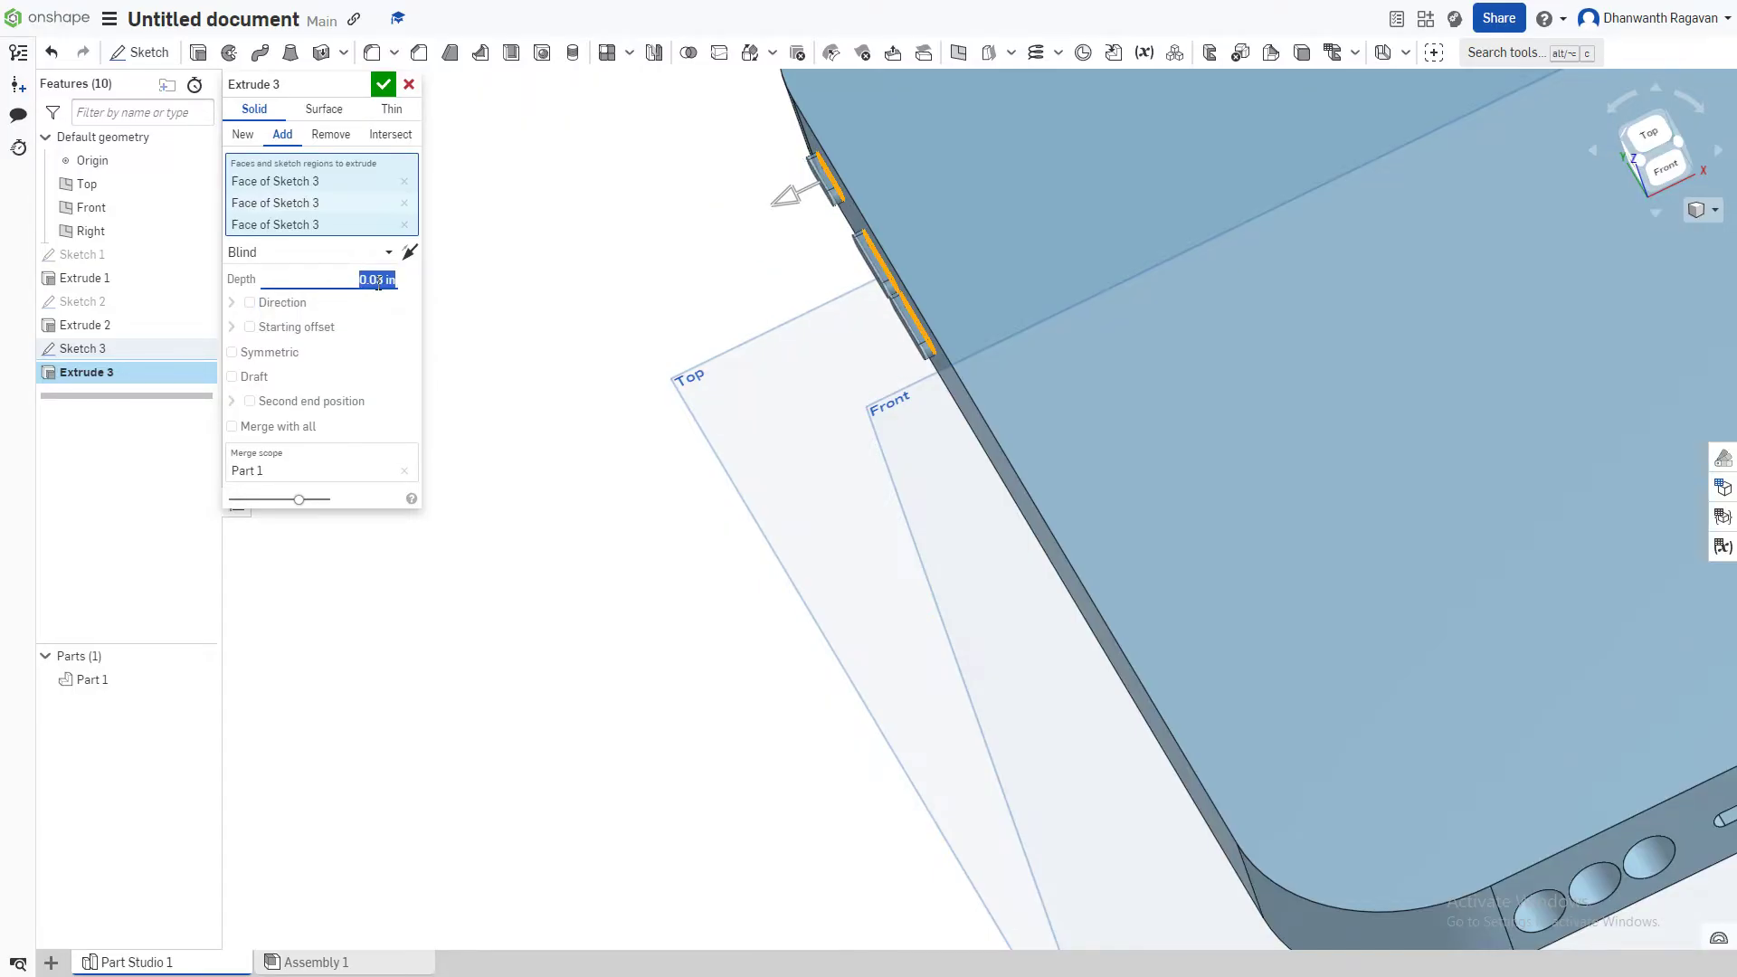
pyautogui.moveTo(984, 279); pyautogui.dragTo(959, 279, button='right')
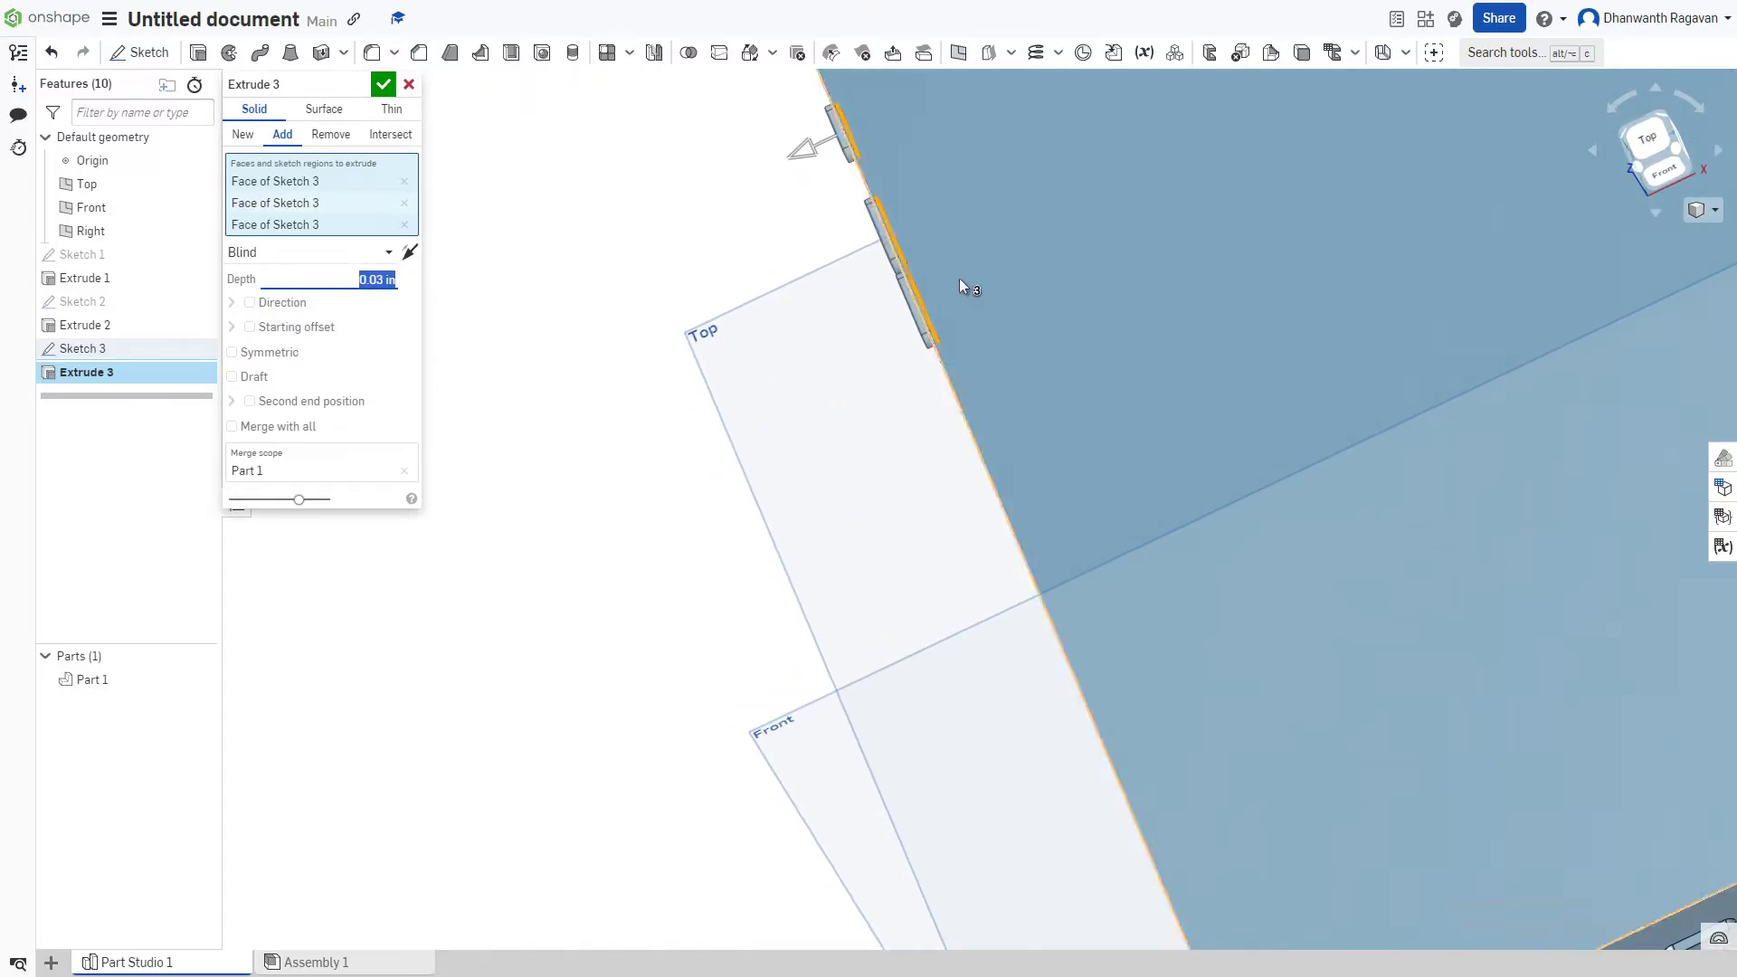
pyautogui.click(383, 84)
# - Start a sketch on the flat long face on the right side of the body
pyautogui.moveTo(1228, 288); pyautogui.dragTo(1235, 287, button='right')
pyautogui.click(1657, 150)
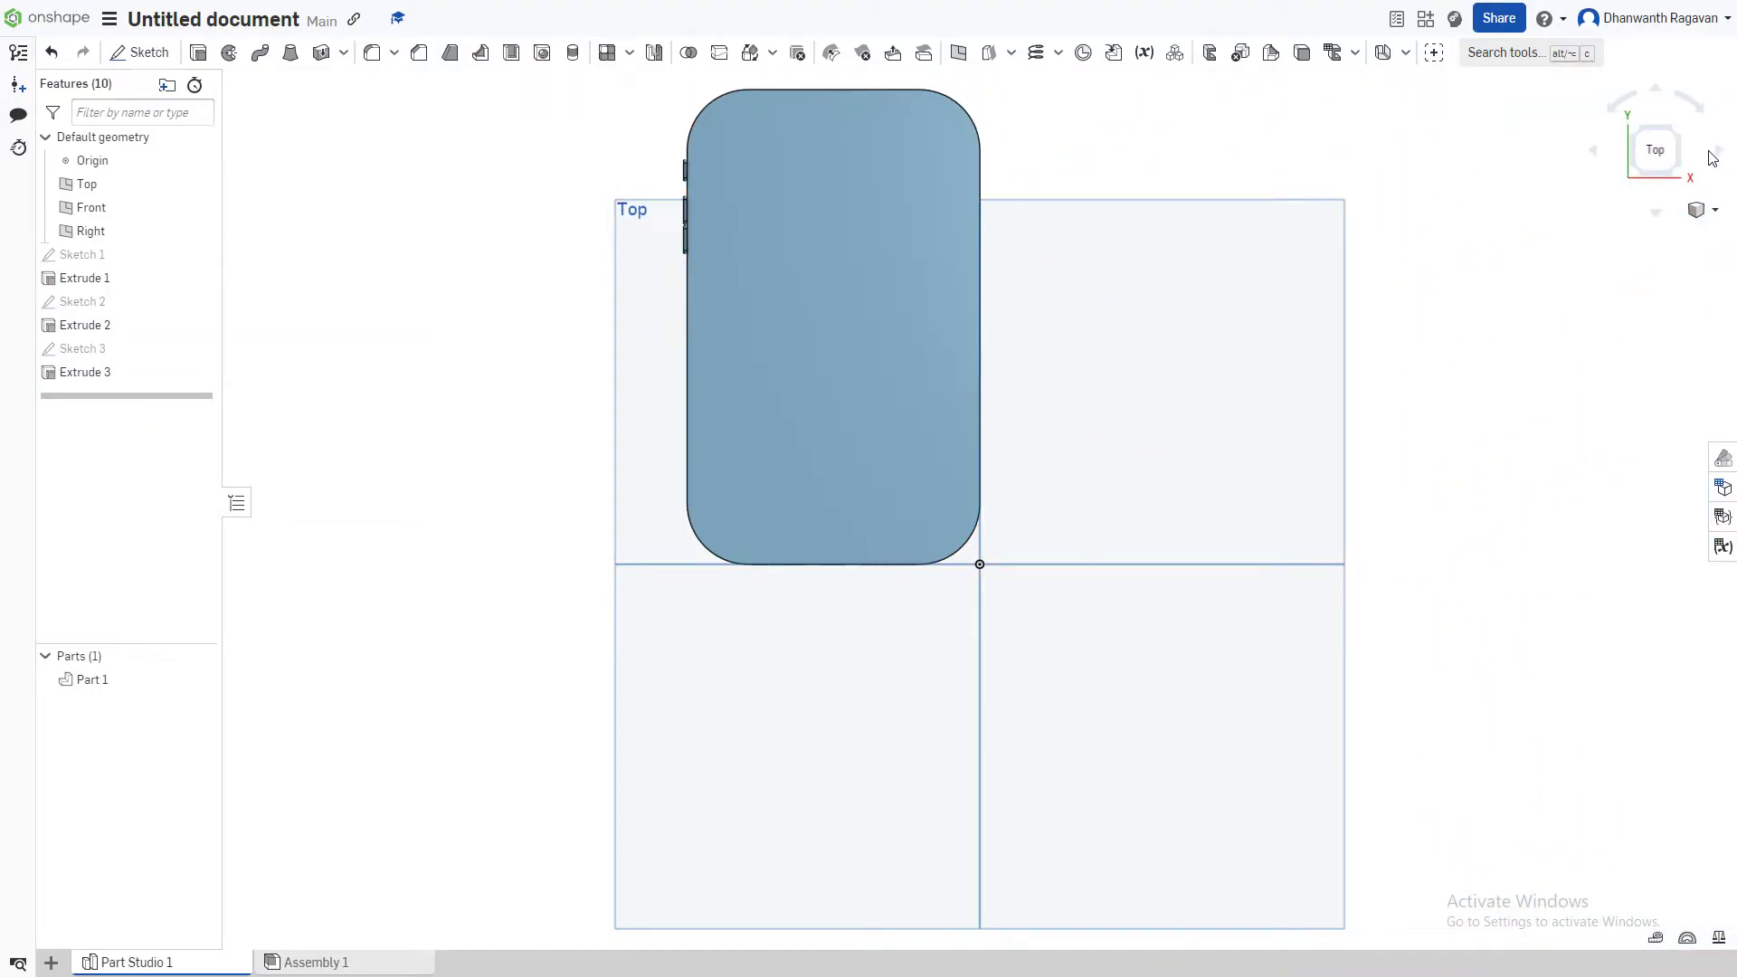
pyautogui.click(1635, 158)
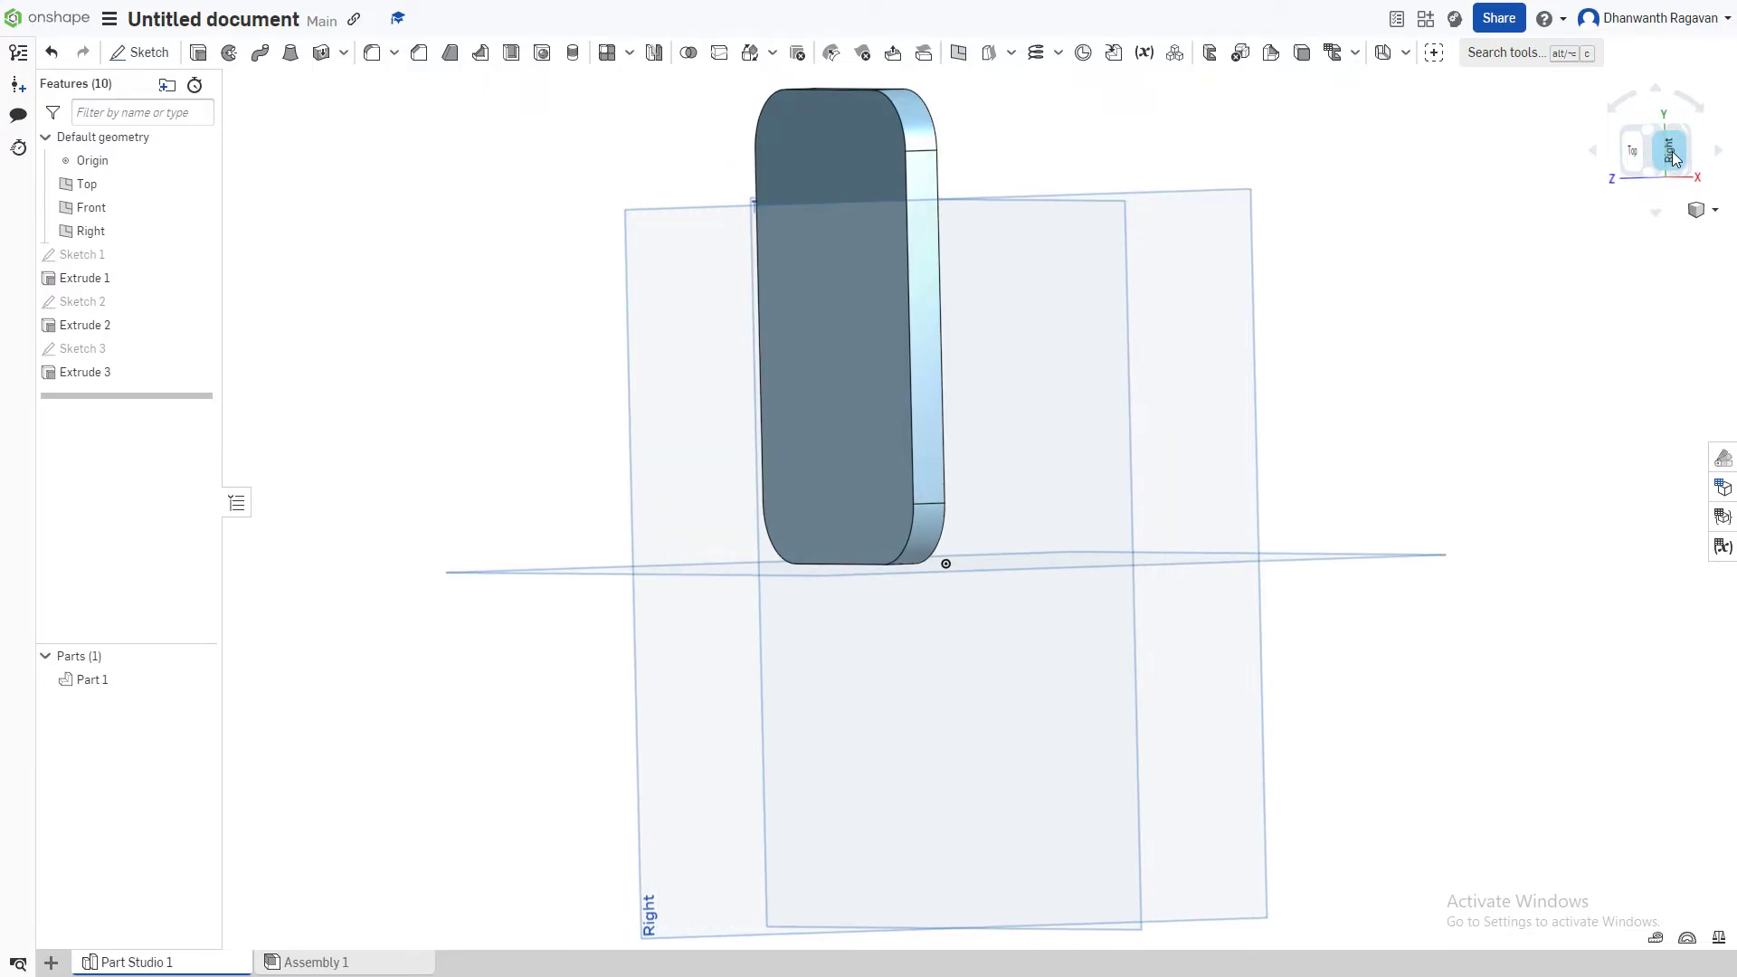
pyautogui.click(1672, 158)
pyautogui.scroll(5, 1407, 479)
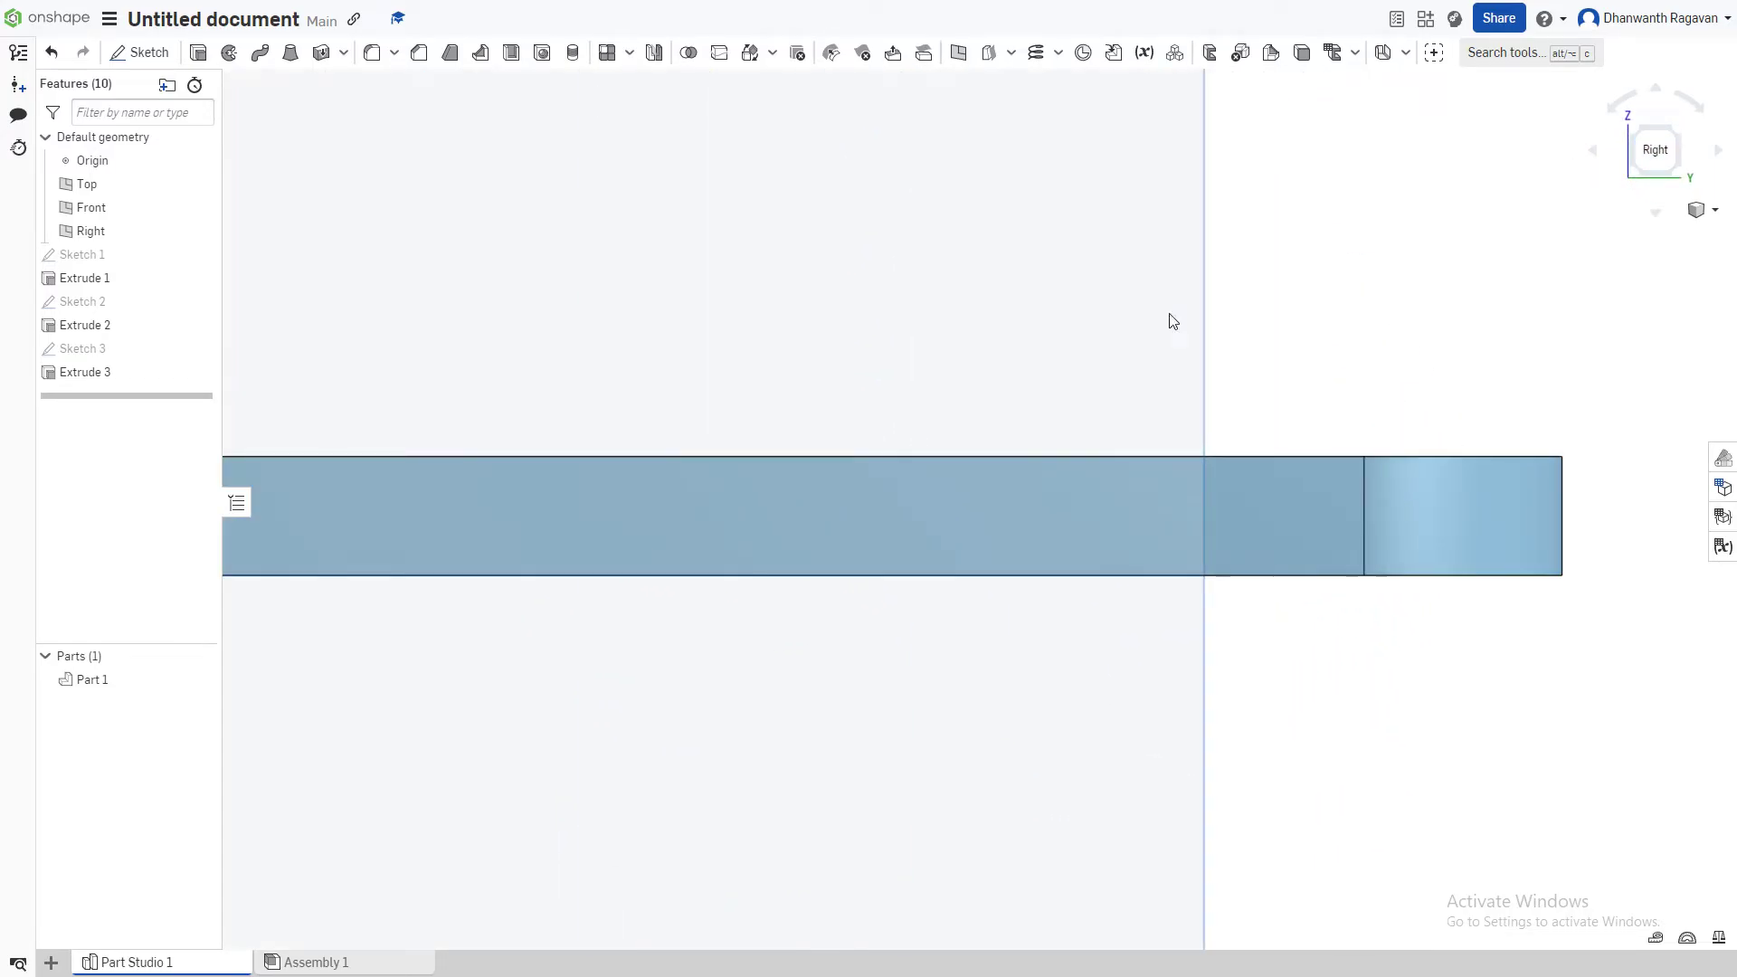
pyautogui.click(140, 51)
pyautogui.click(943, 507)
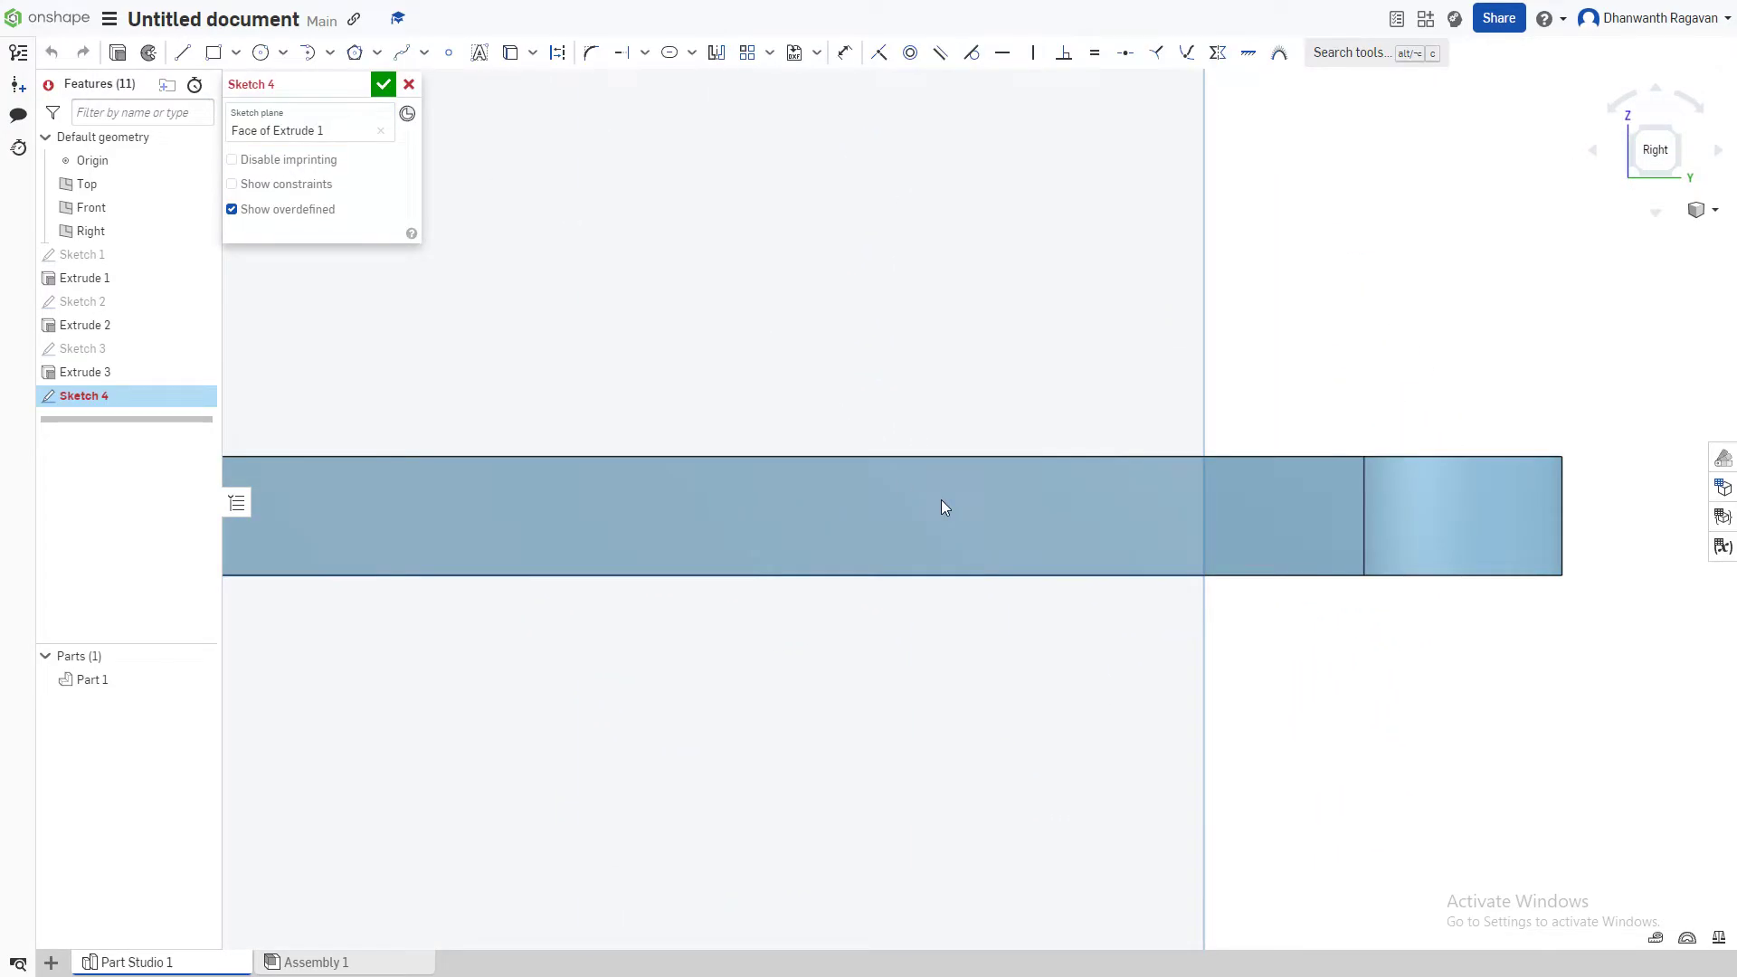
# - Draw a horizontal line about 0.18 in long at mid-height near the face's rear end, turn it into a 0.05 in wide slot, and accept the sketch
pyautogui.click(181, 52)
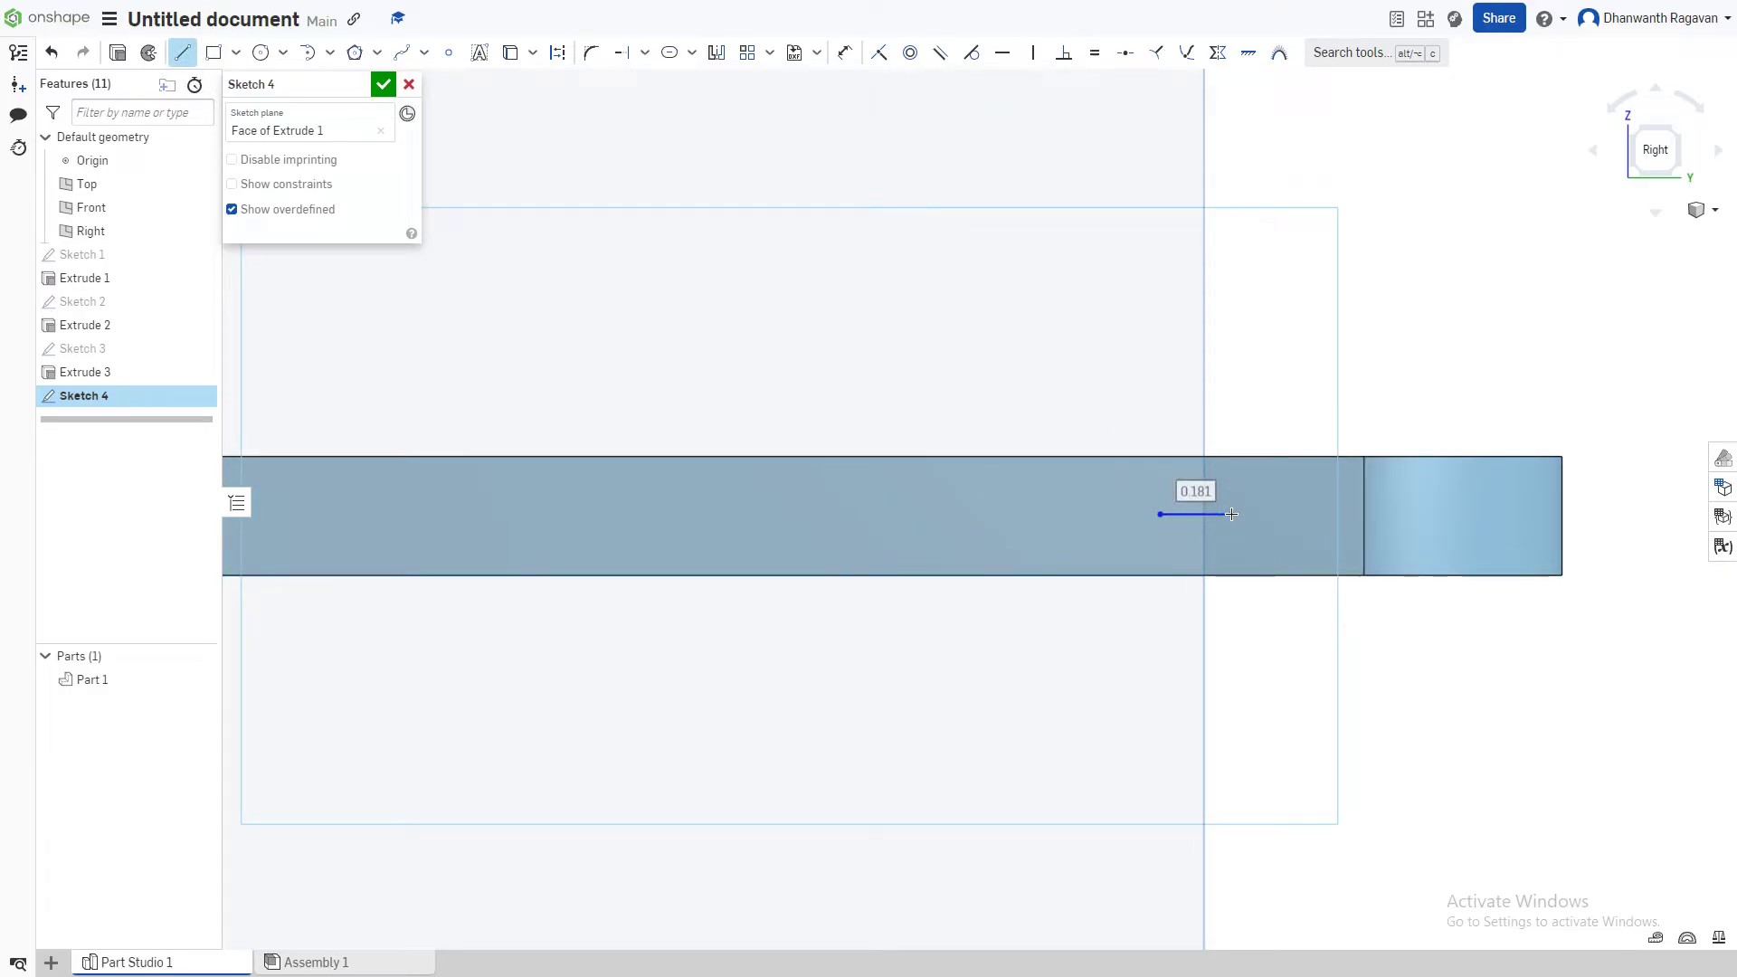
pyautogui.click(669, 51)
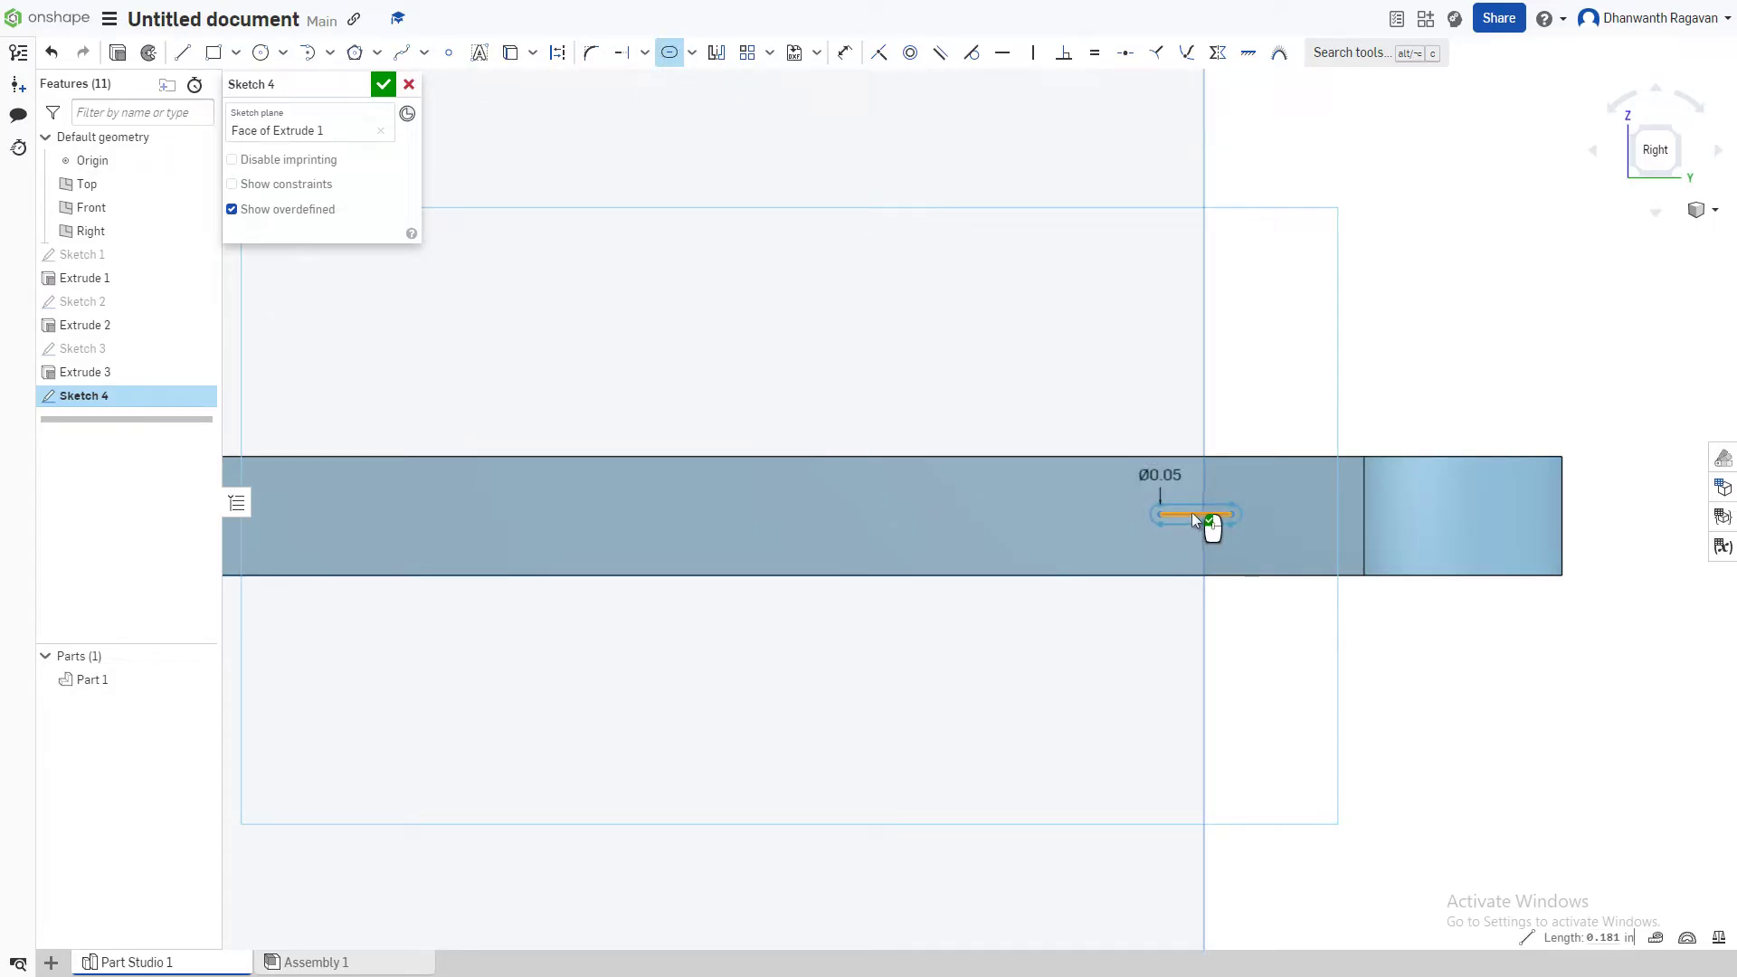
pyautogui.click(1191, 512)
pyautogui.click(381, 88)
# - Extrude the slot outward from the right side face, adding to the body with a blind depth of 0.03 in
pyautogui.click(198, 52)
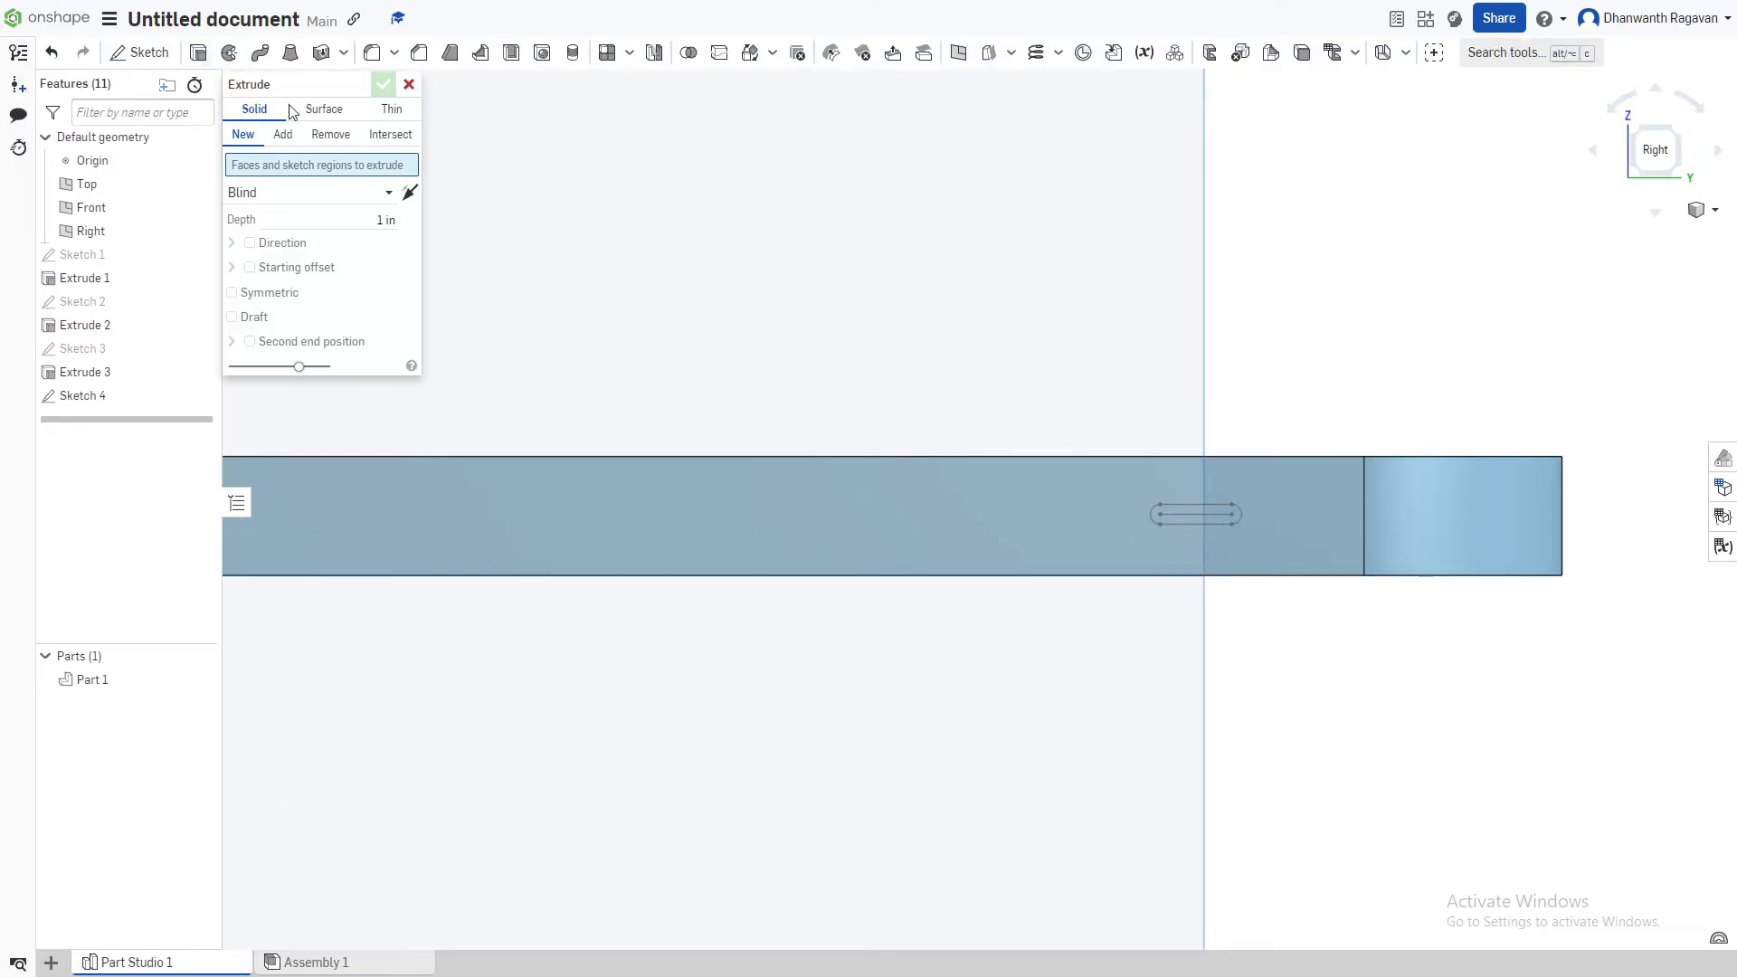
pyautogui.click(1200, 513)
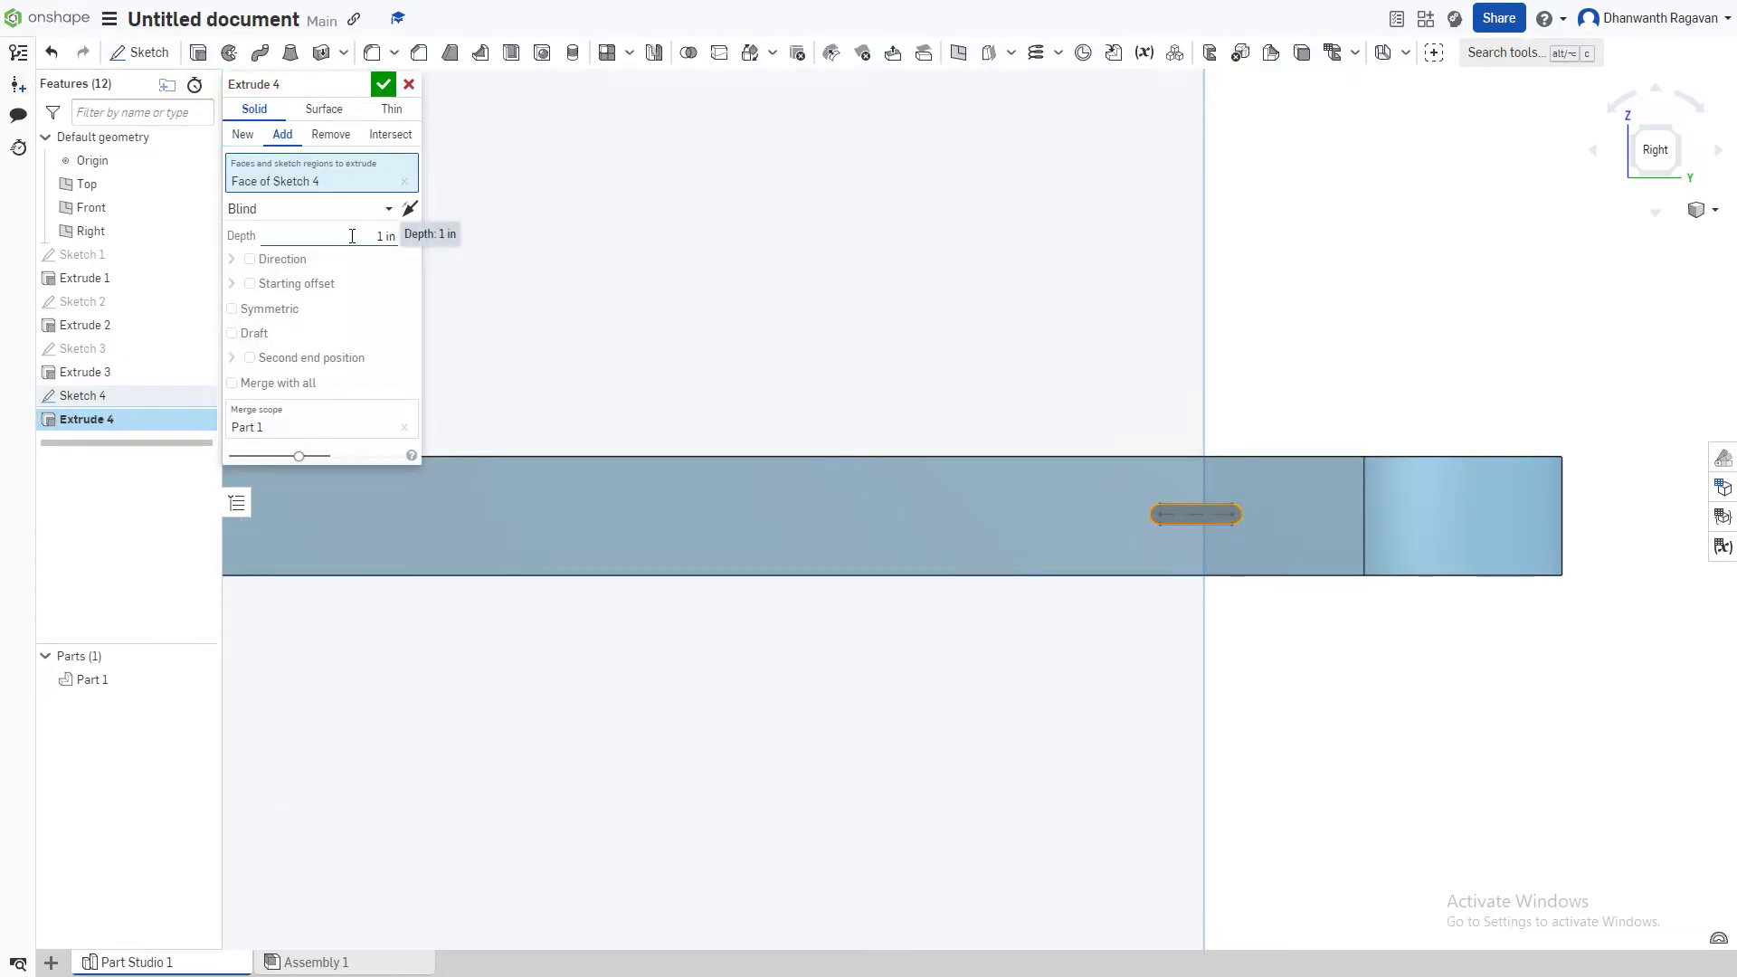
pyautogui.click(412, 242)
pyautogui.write('0.03 in')
pyautogui.click(382, 84)
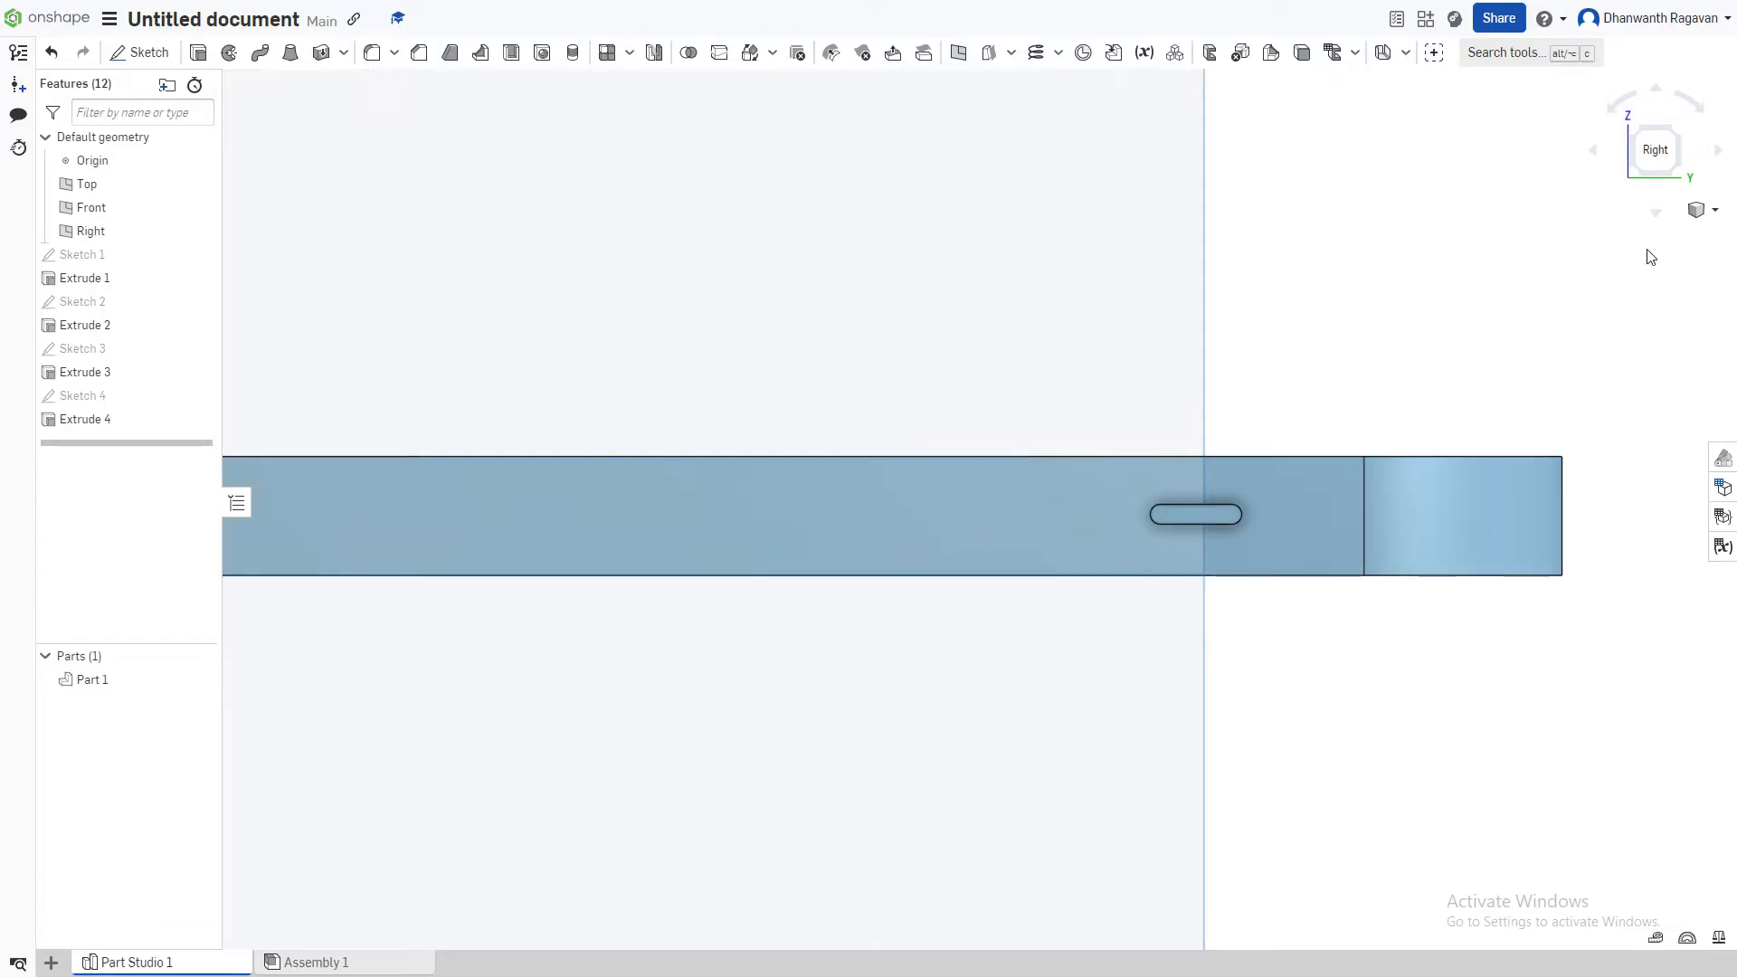
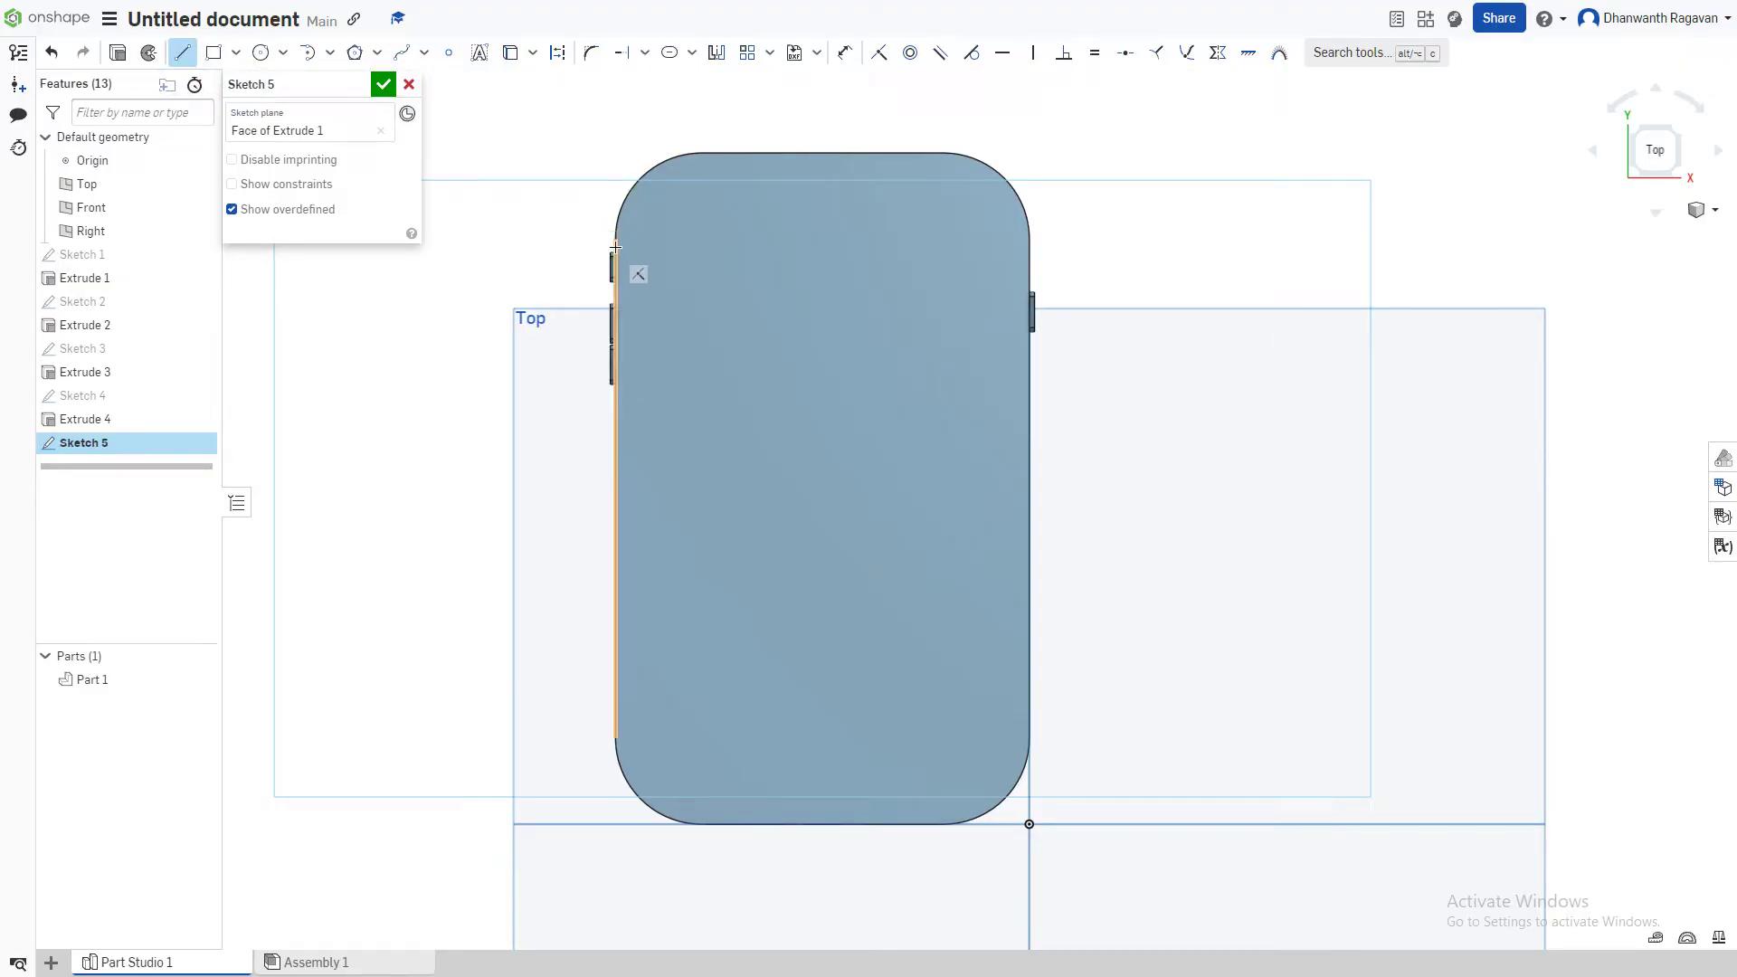
# - Draw two horizontal lines about 2.41 in long across the body's top face, joining the ends of the rear and front corner arcs
pyautogui.click(619, 242)
pyautogui.click(1026, 240)
pyautogui.rightClick(964, 328)
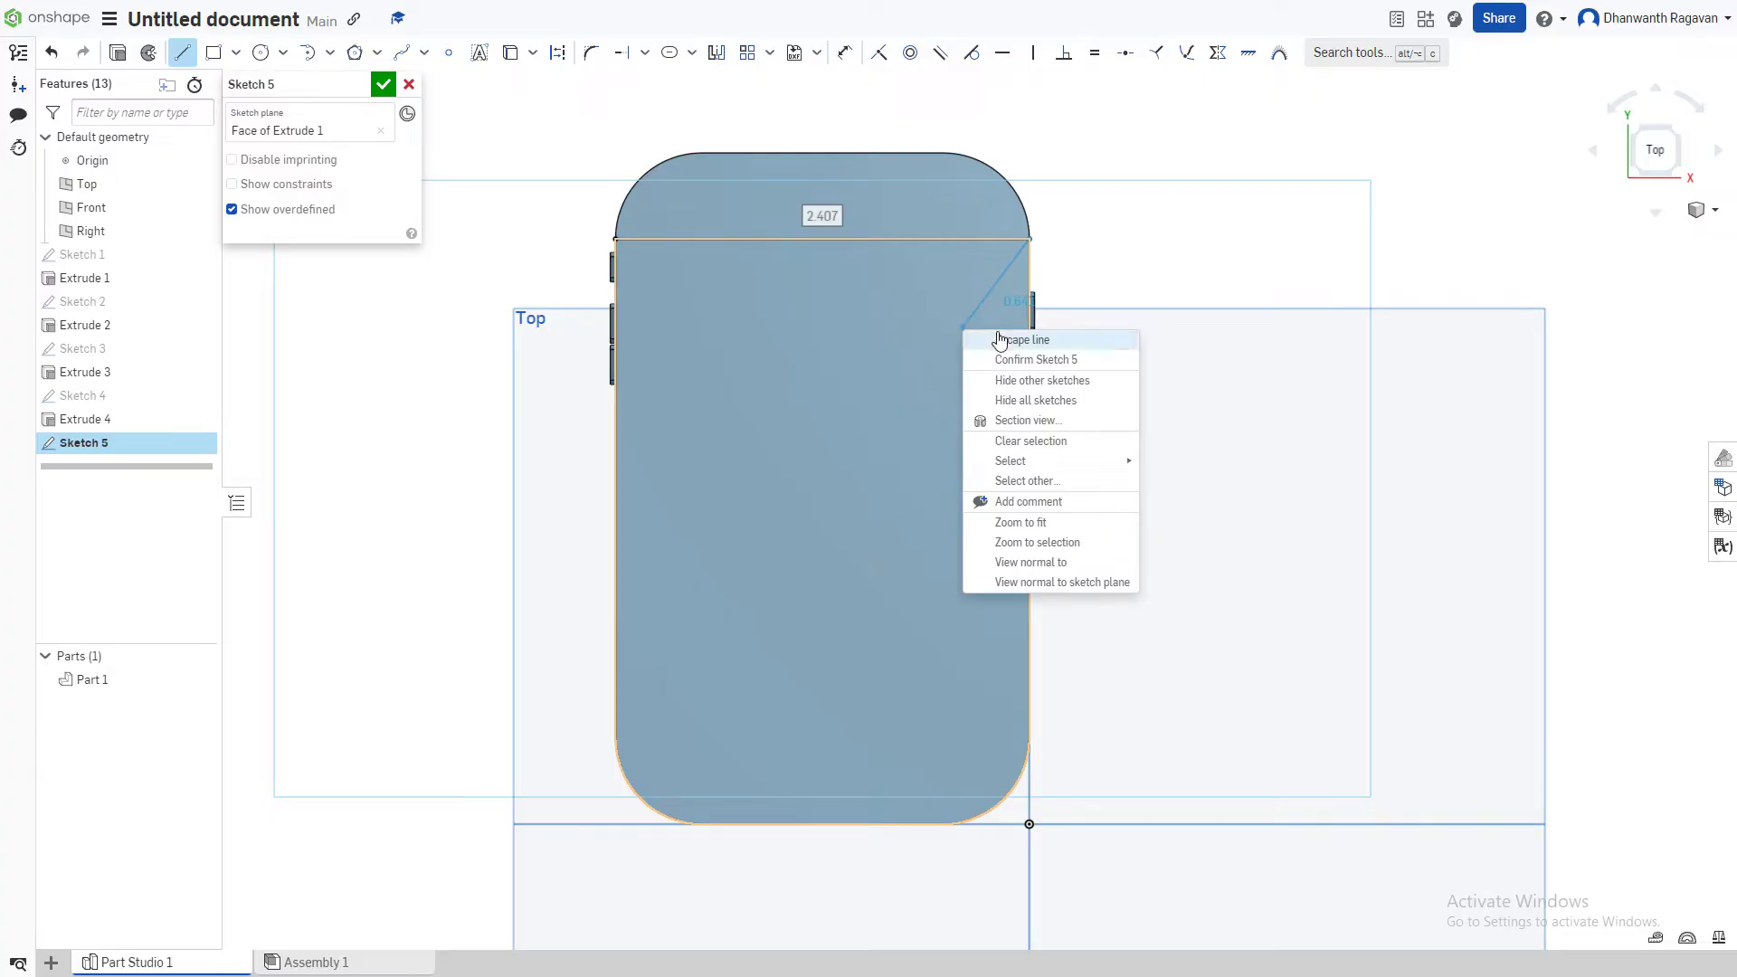
pyautogui.click(992, 340)
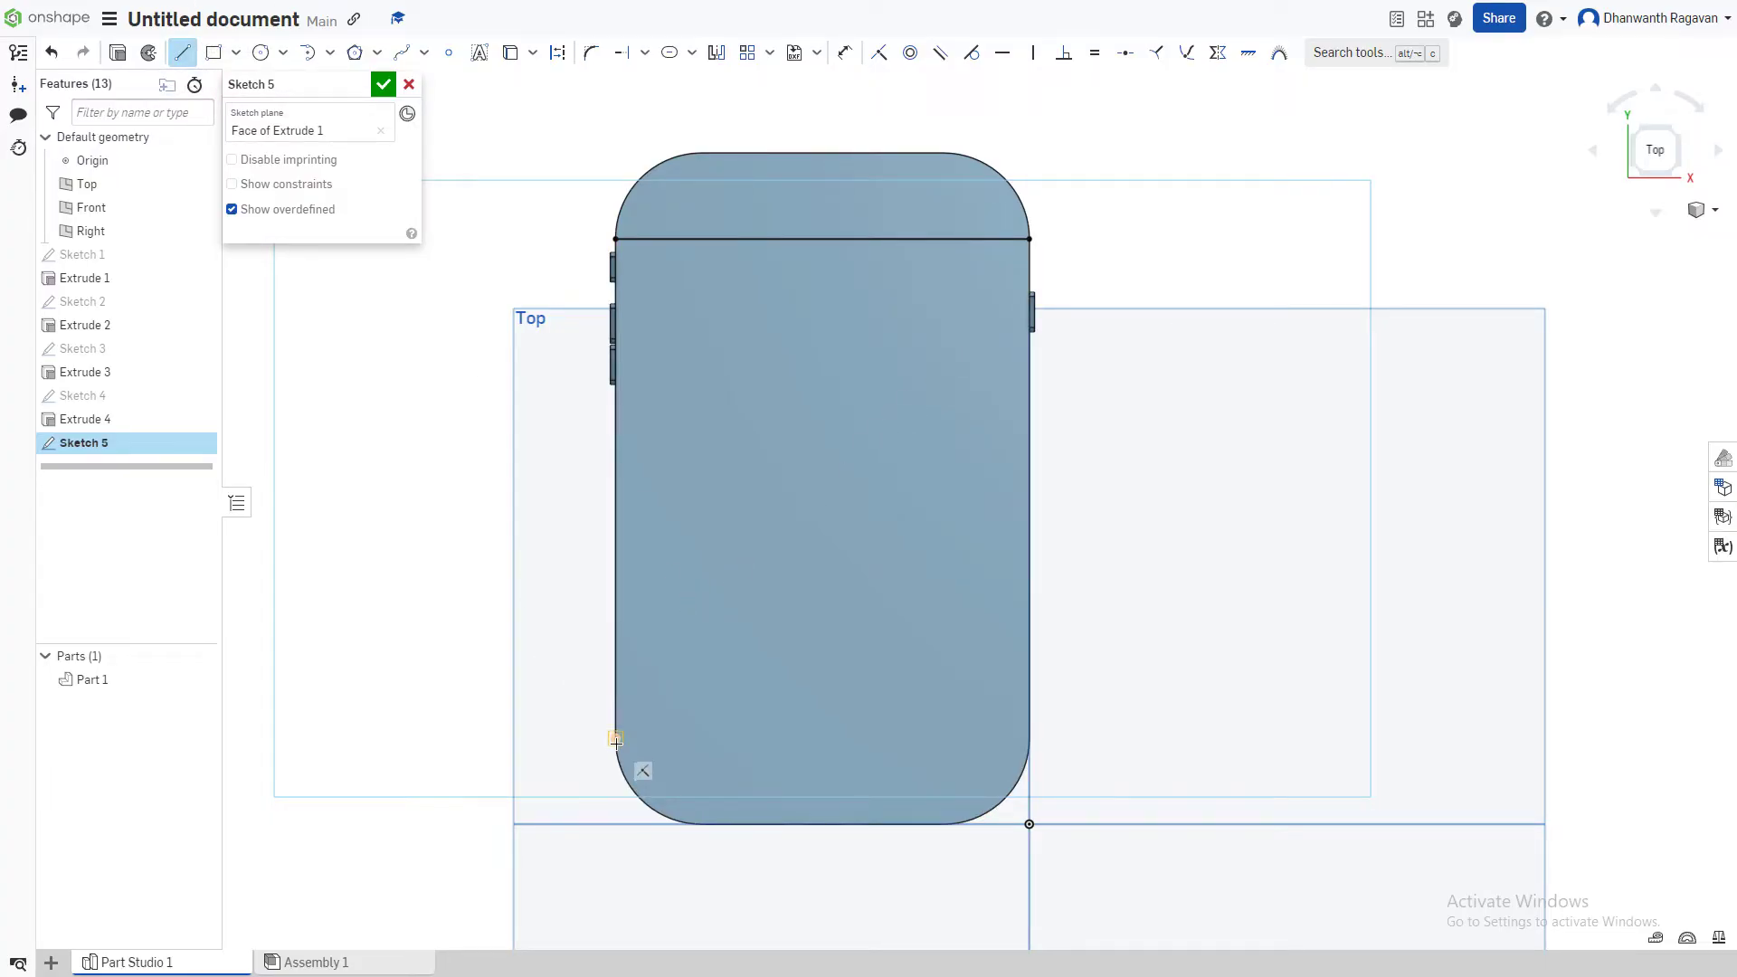
pyautogui.click(1031, 739)
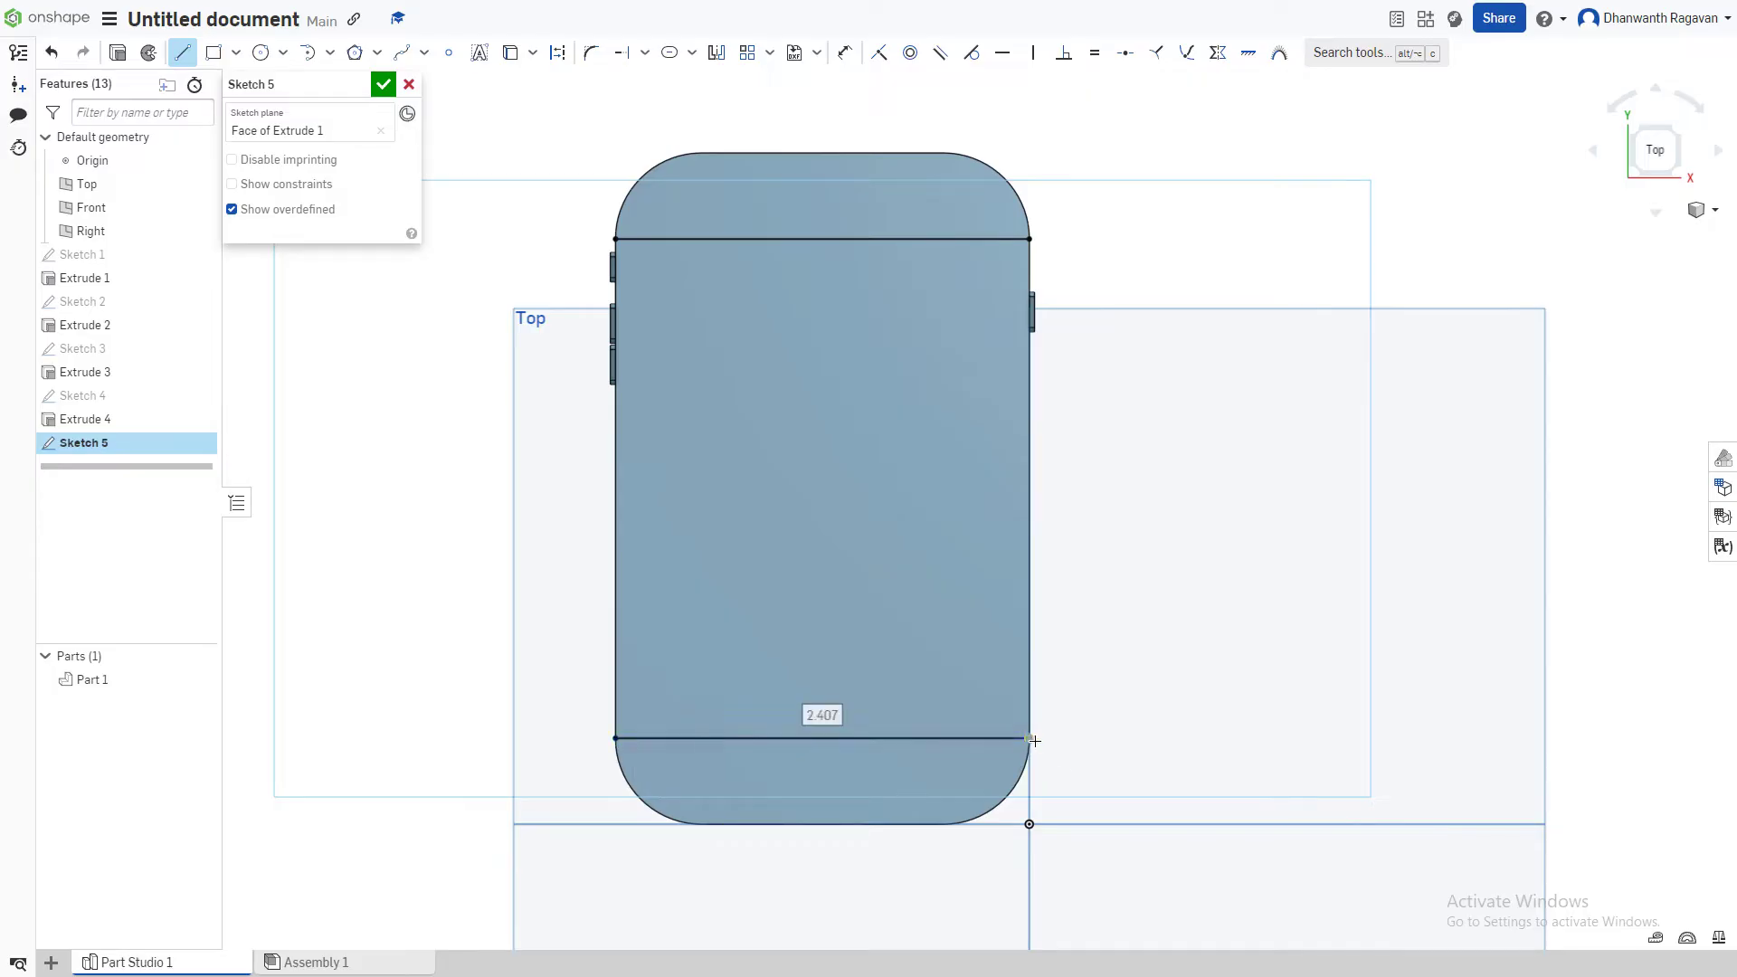
pyautogui.rightClick(1115, 715)
pyautogui.click(1180, 447)
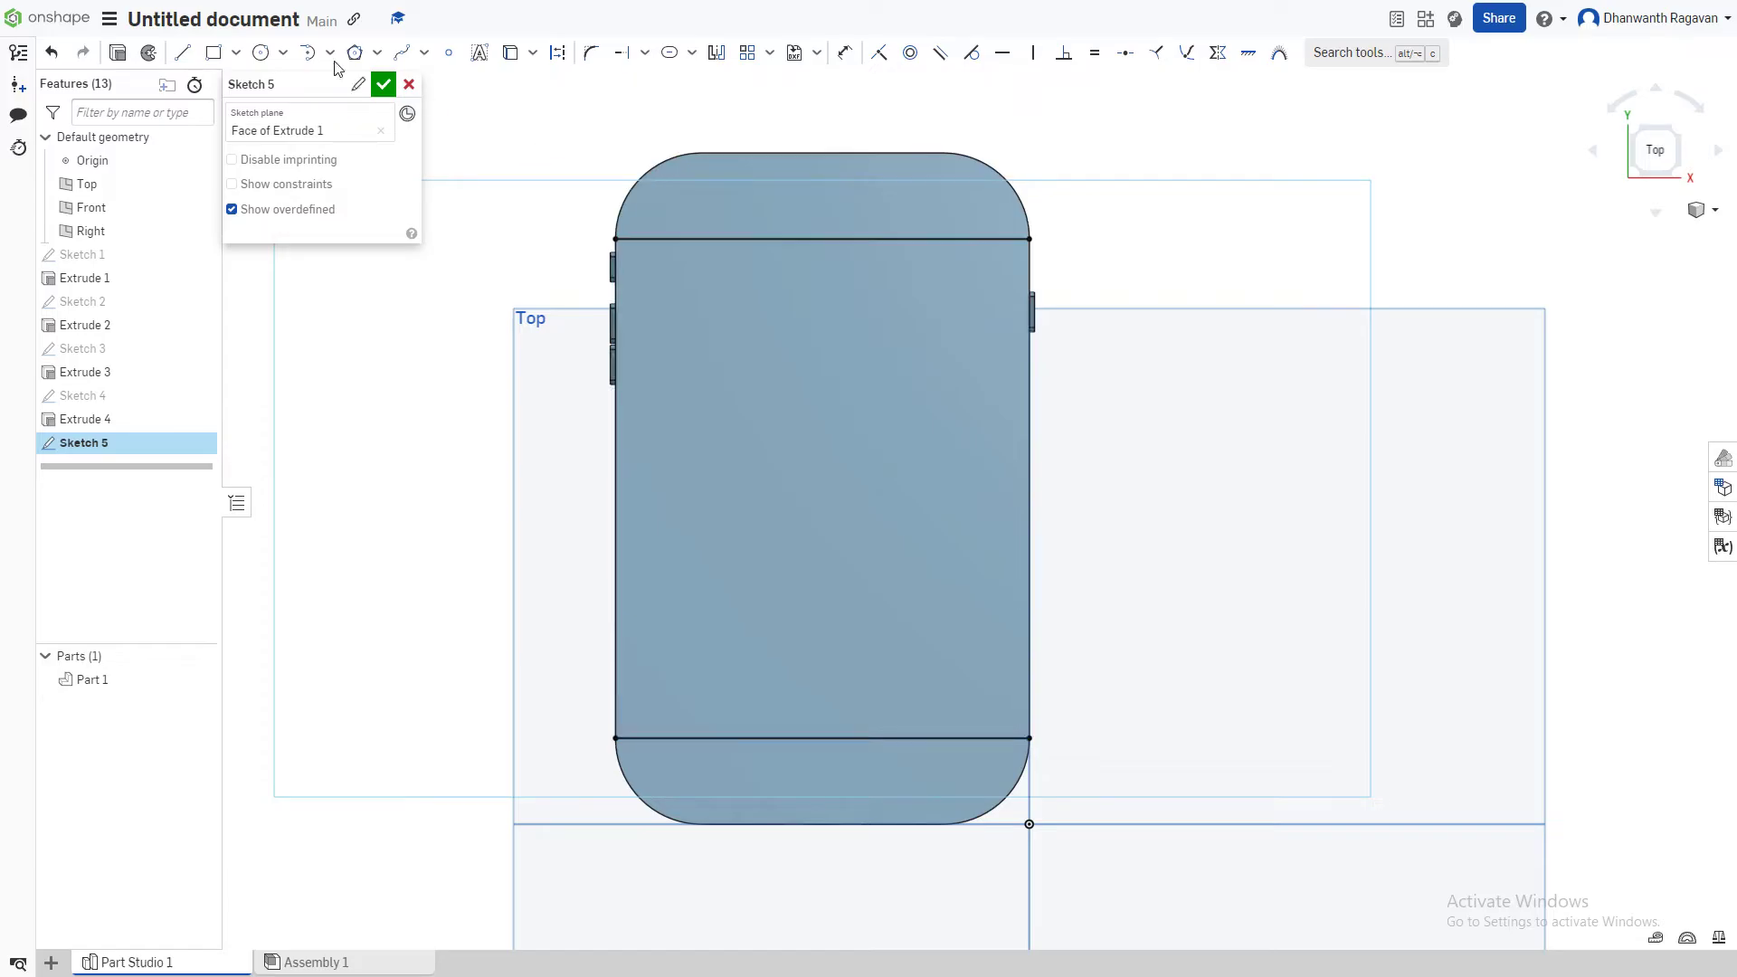
# - Draw a circle about 0.4 in across centred in the front strip and two side-by-side circles near the rear edge, the smaller about 0.04 in
pyautogui.click(260, 53)
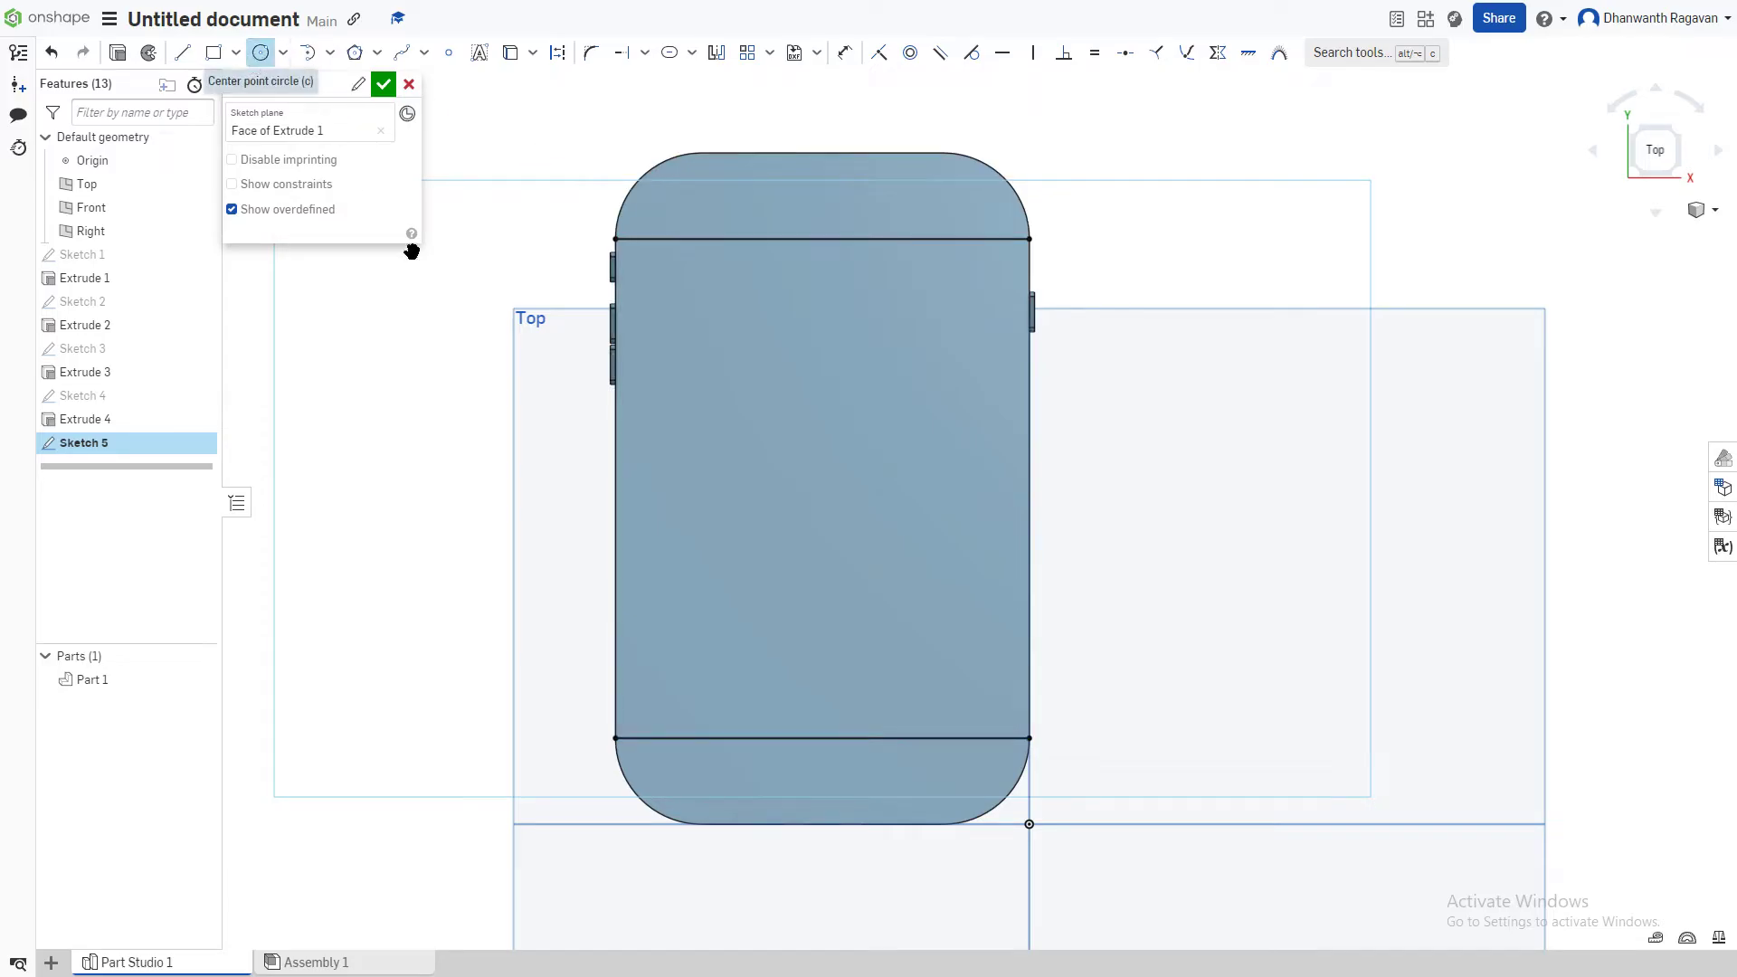
pyautogui.click(855, 767)
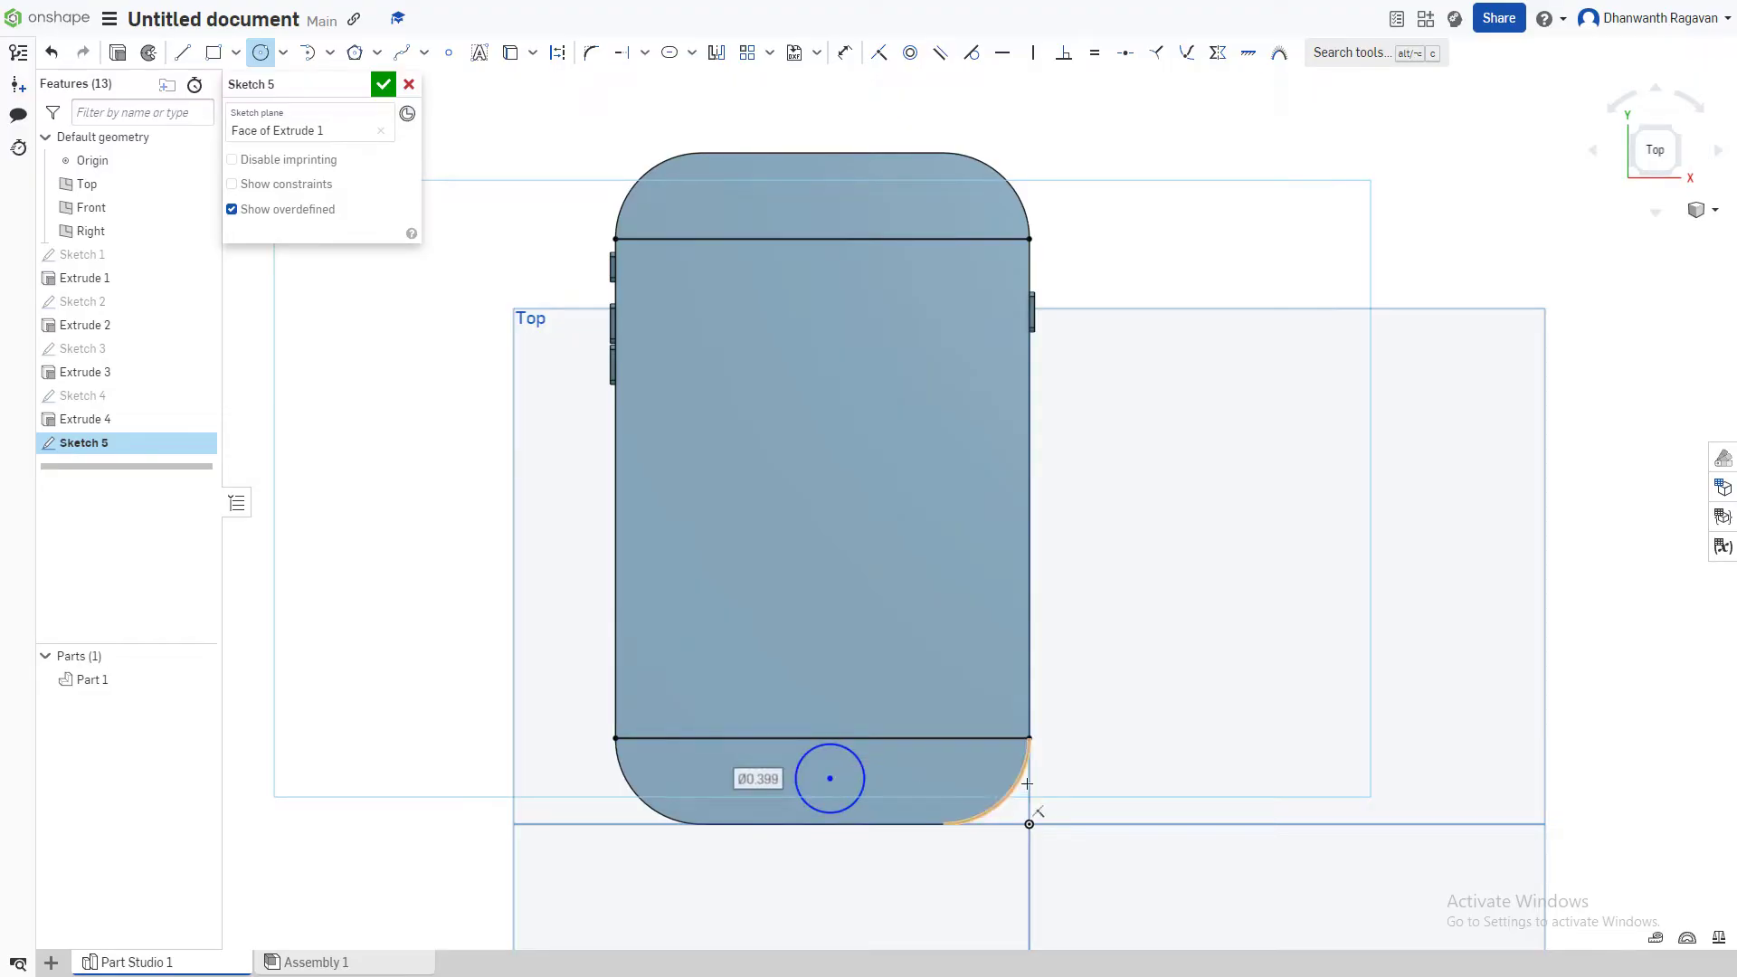
pyautogui.scroll(5, 871, 230)
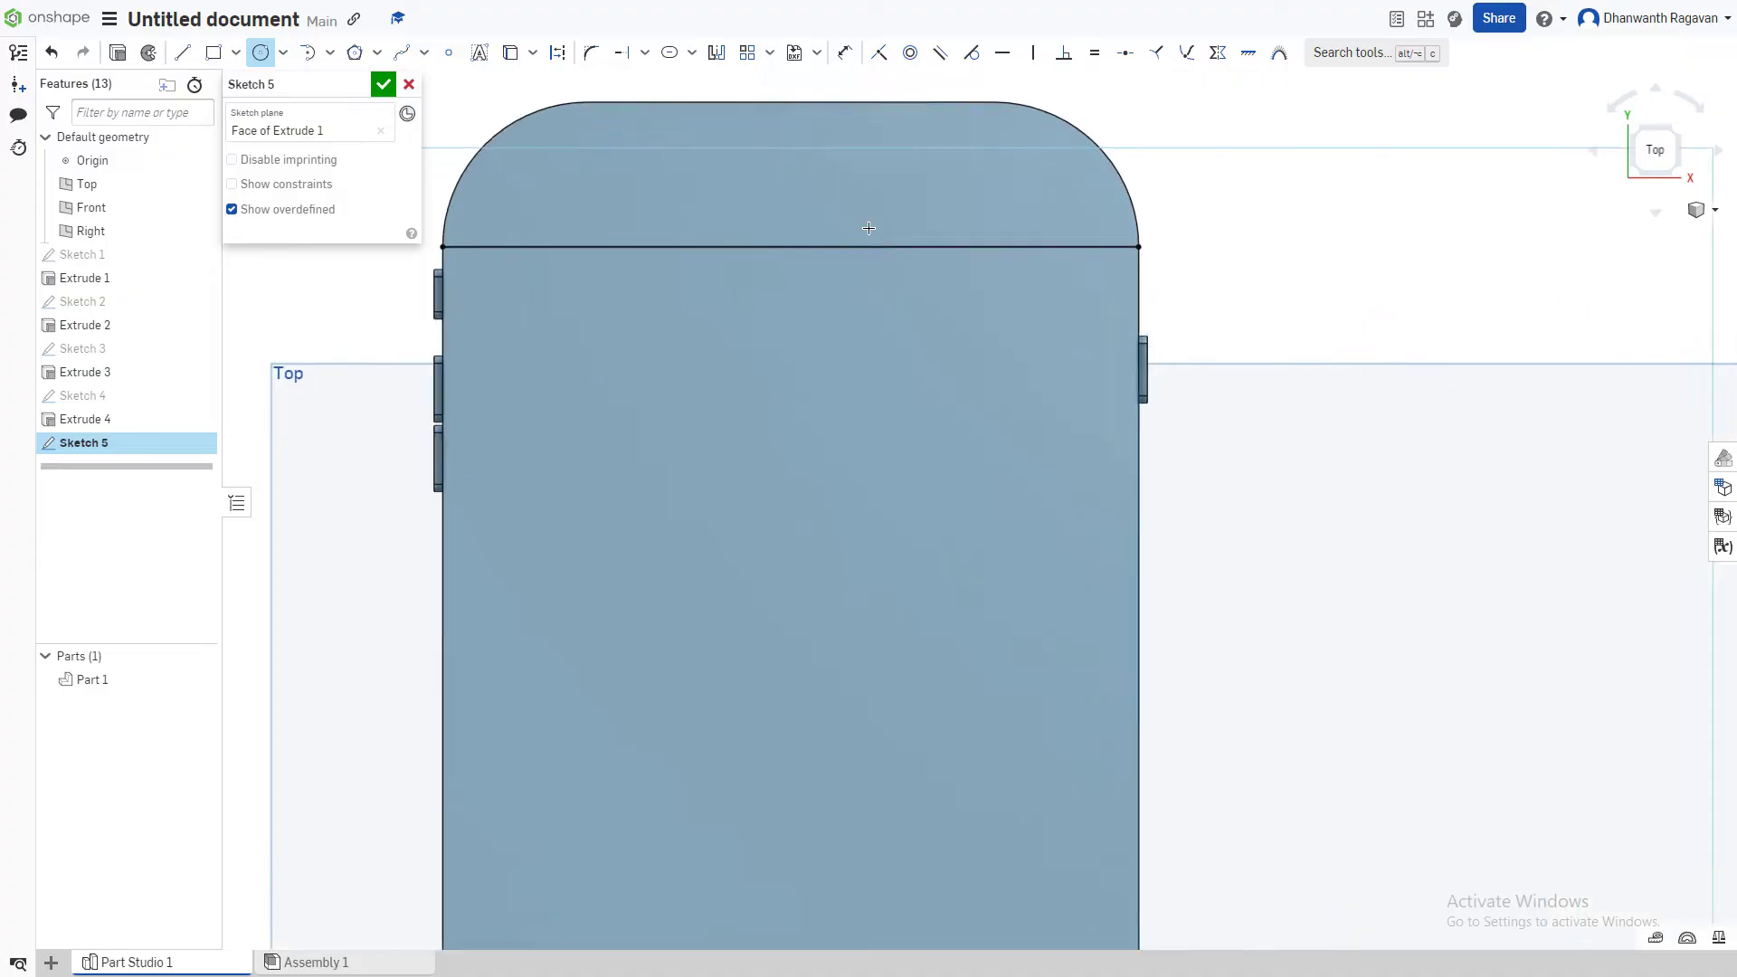
pyautogui.scroll(-3, 833, 361)
pyautogui.scroll(3, 786, 267)
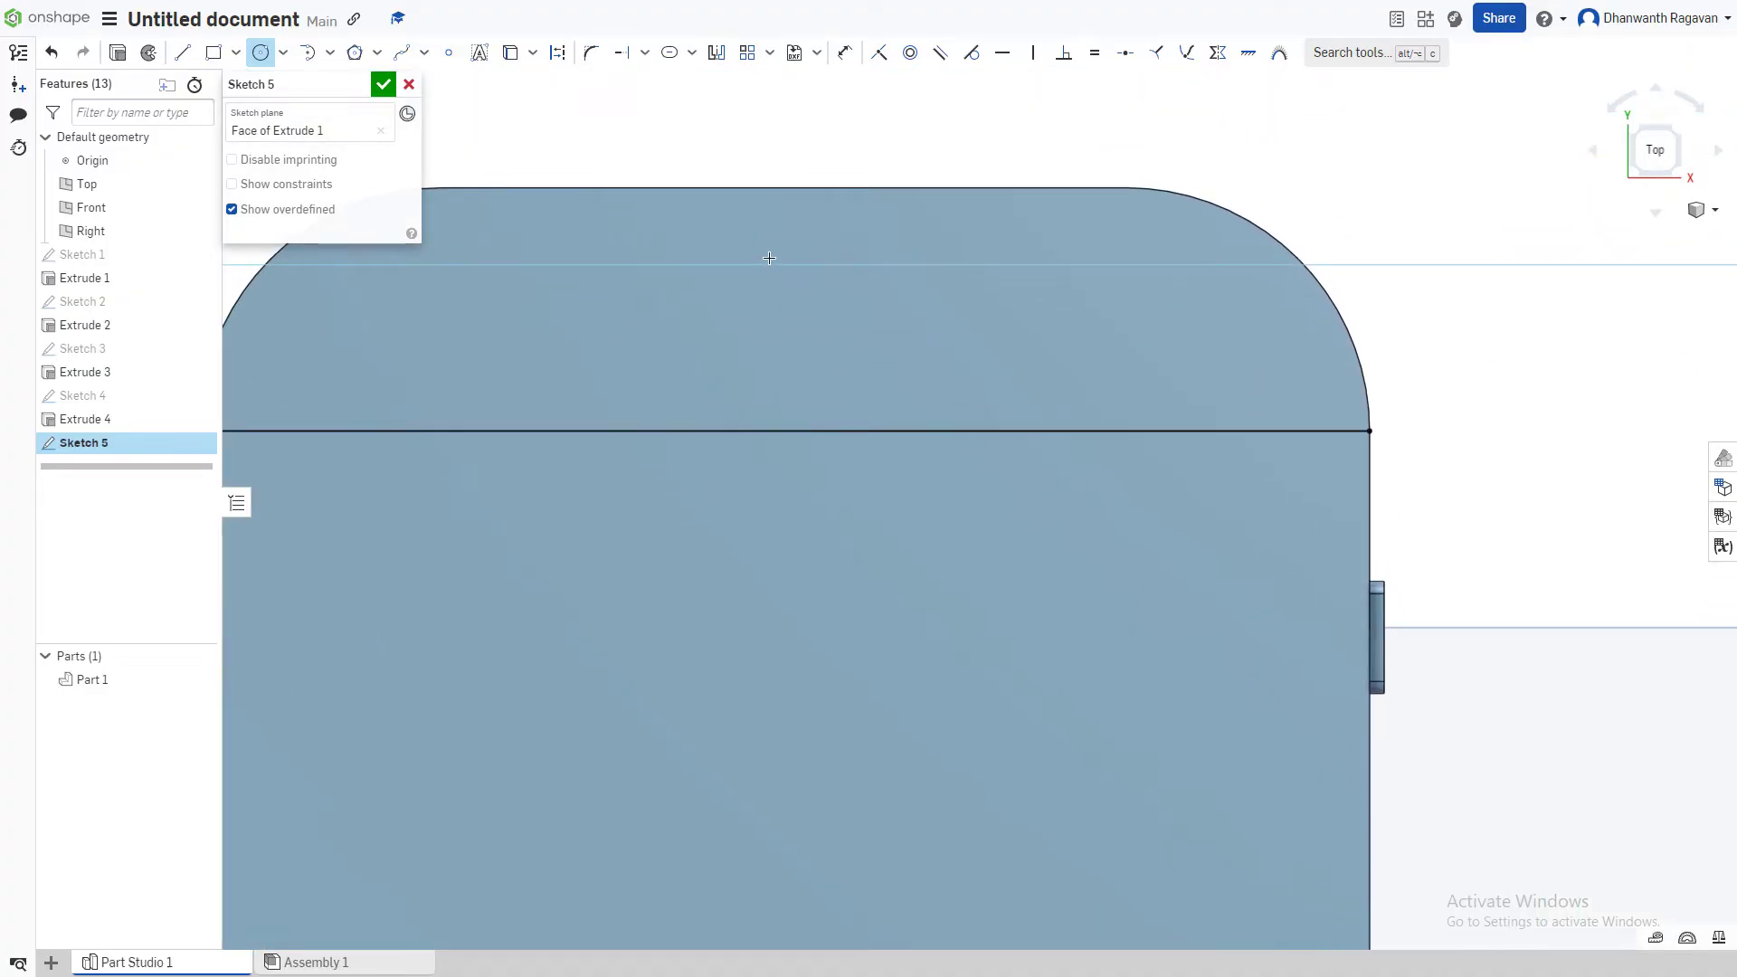
pyautogui.scroll(-3, 842, 283)
pyautogui.scroll(3, 841, 284)
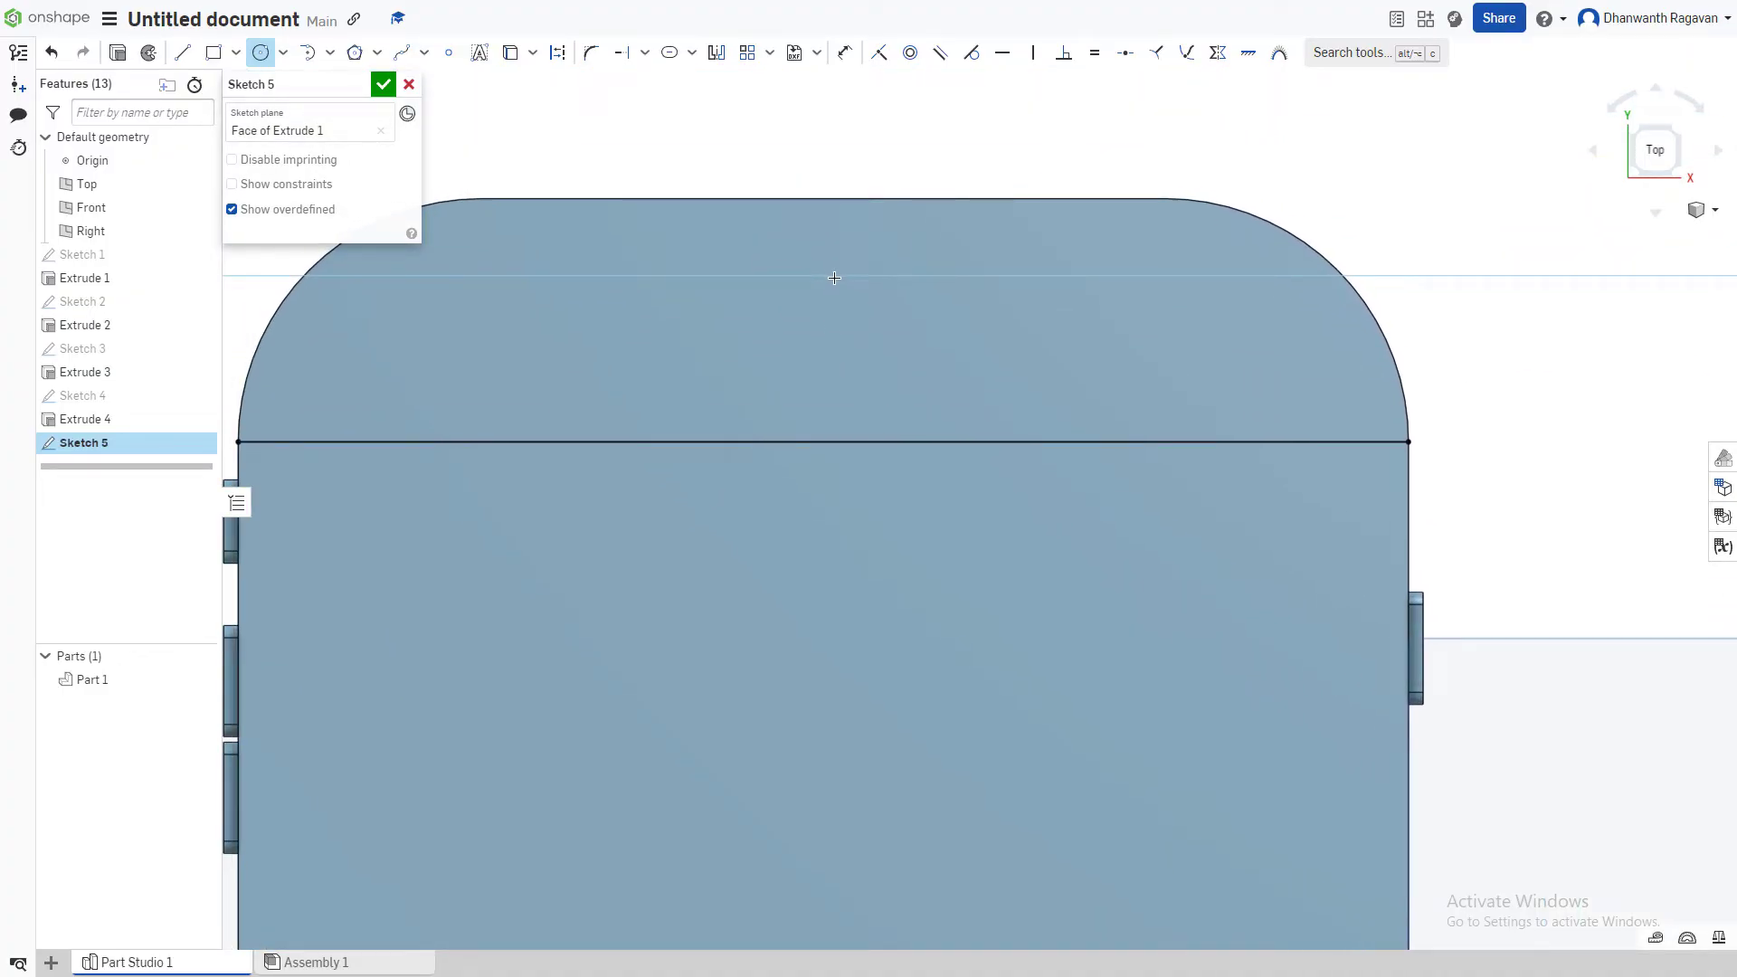
pyautogui.click(865, 253)
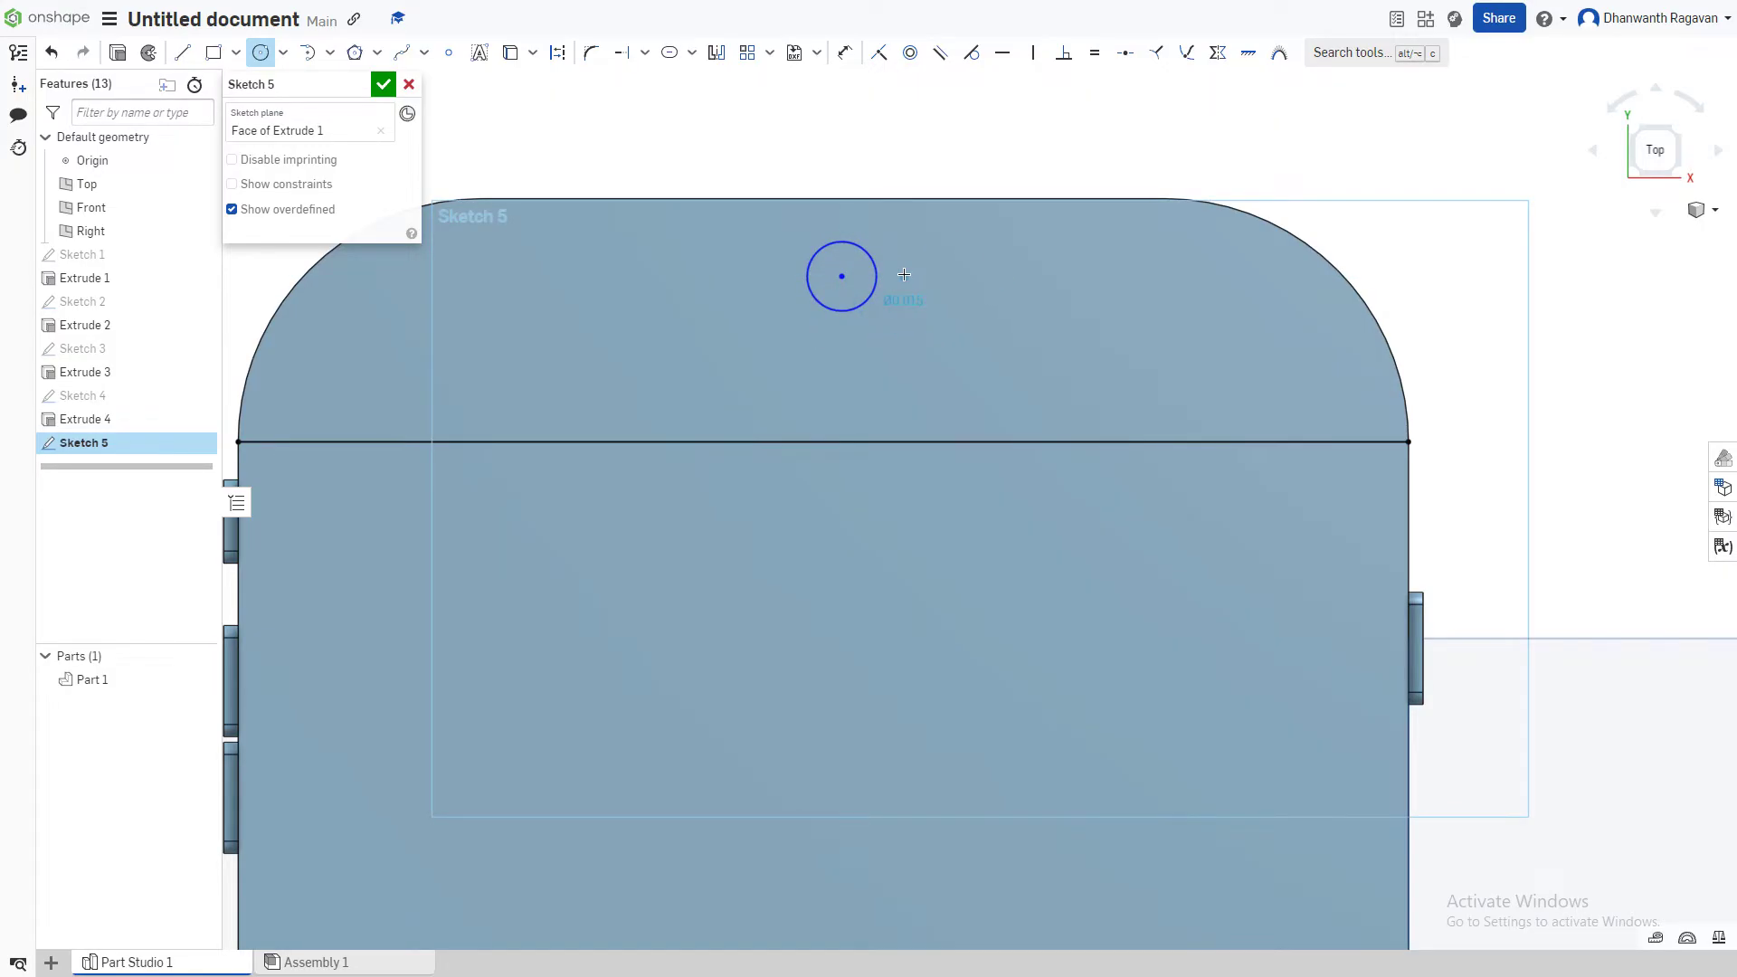
pyautogui.click(894, 275)
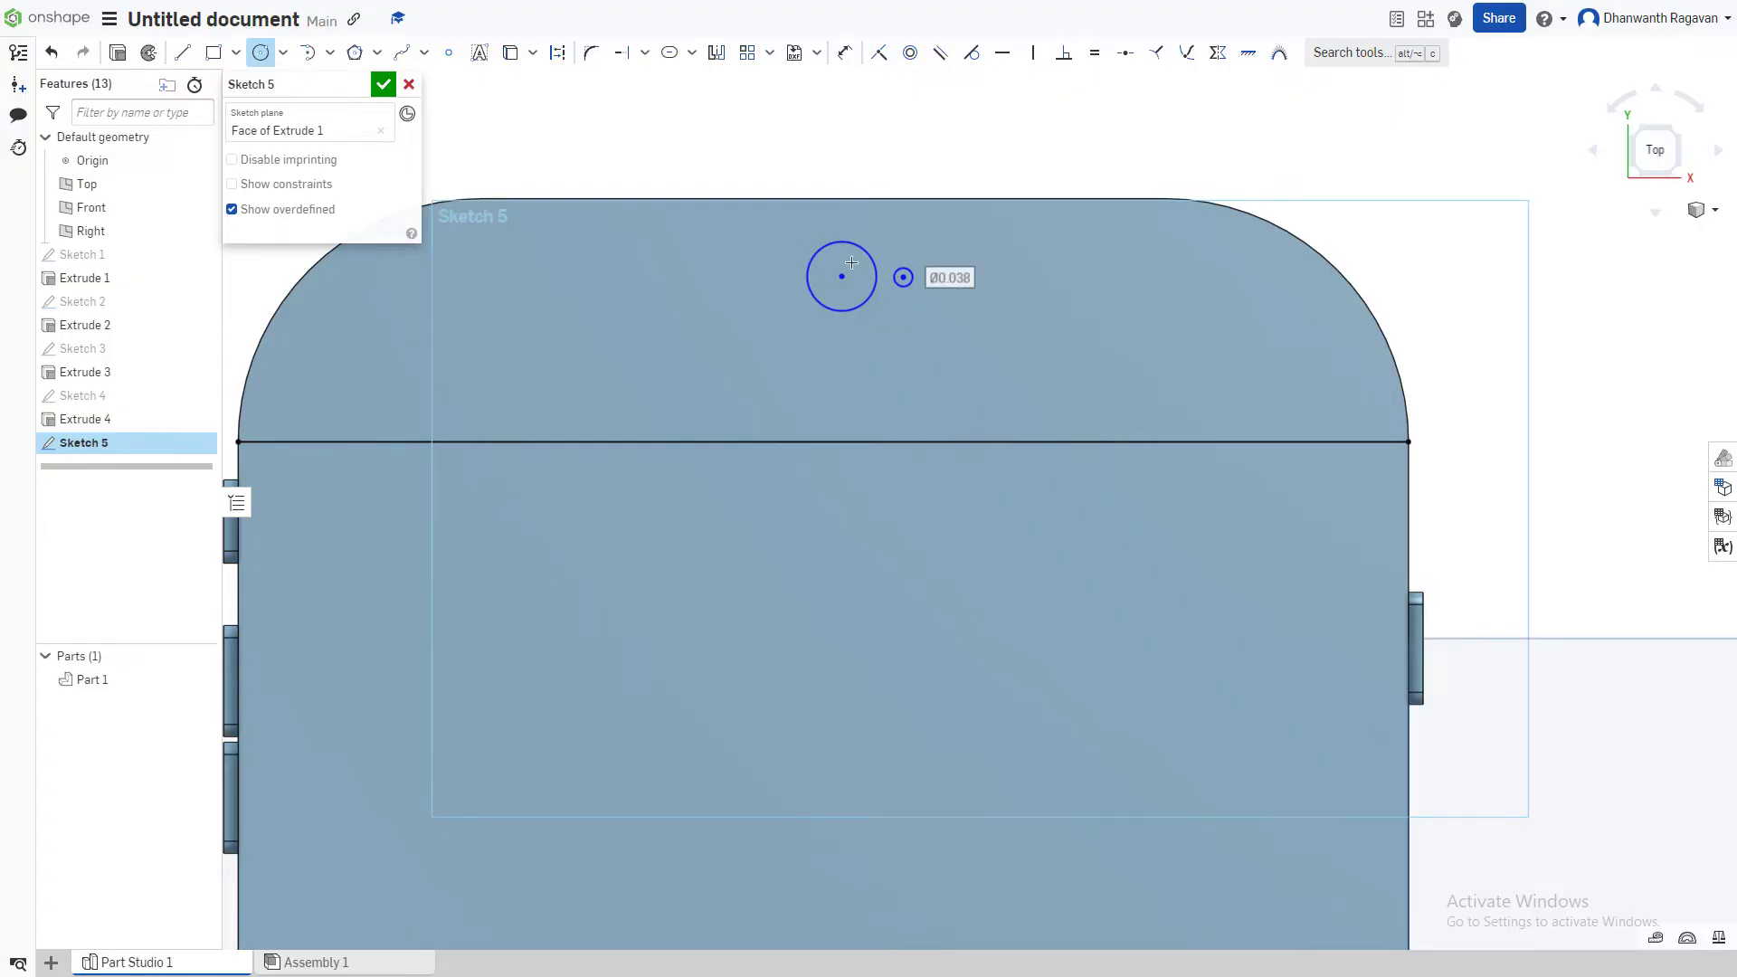
# - Draw a horizontal line about 0.21 in long below the two rear circles and stretch its right end slightly outward
pyautogui.click(183, 56)
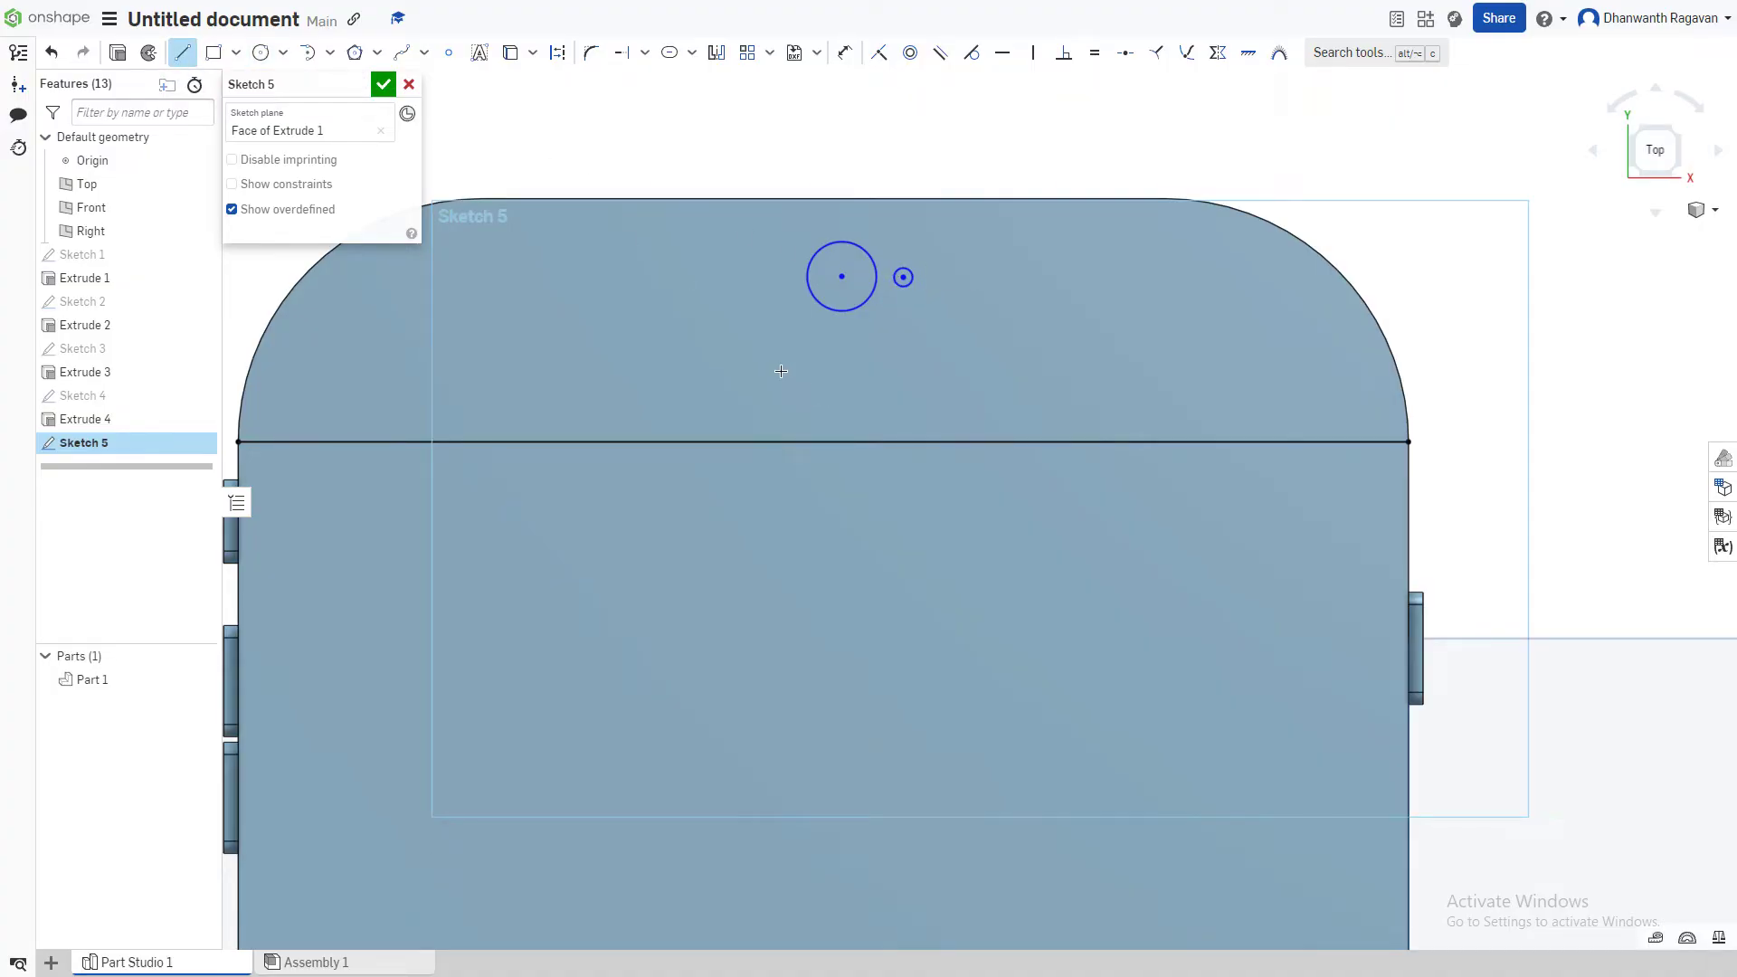
pyautogui.click(884, 369)
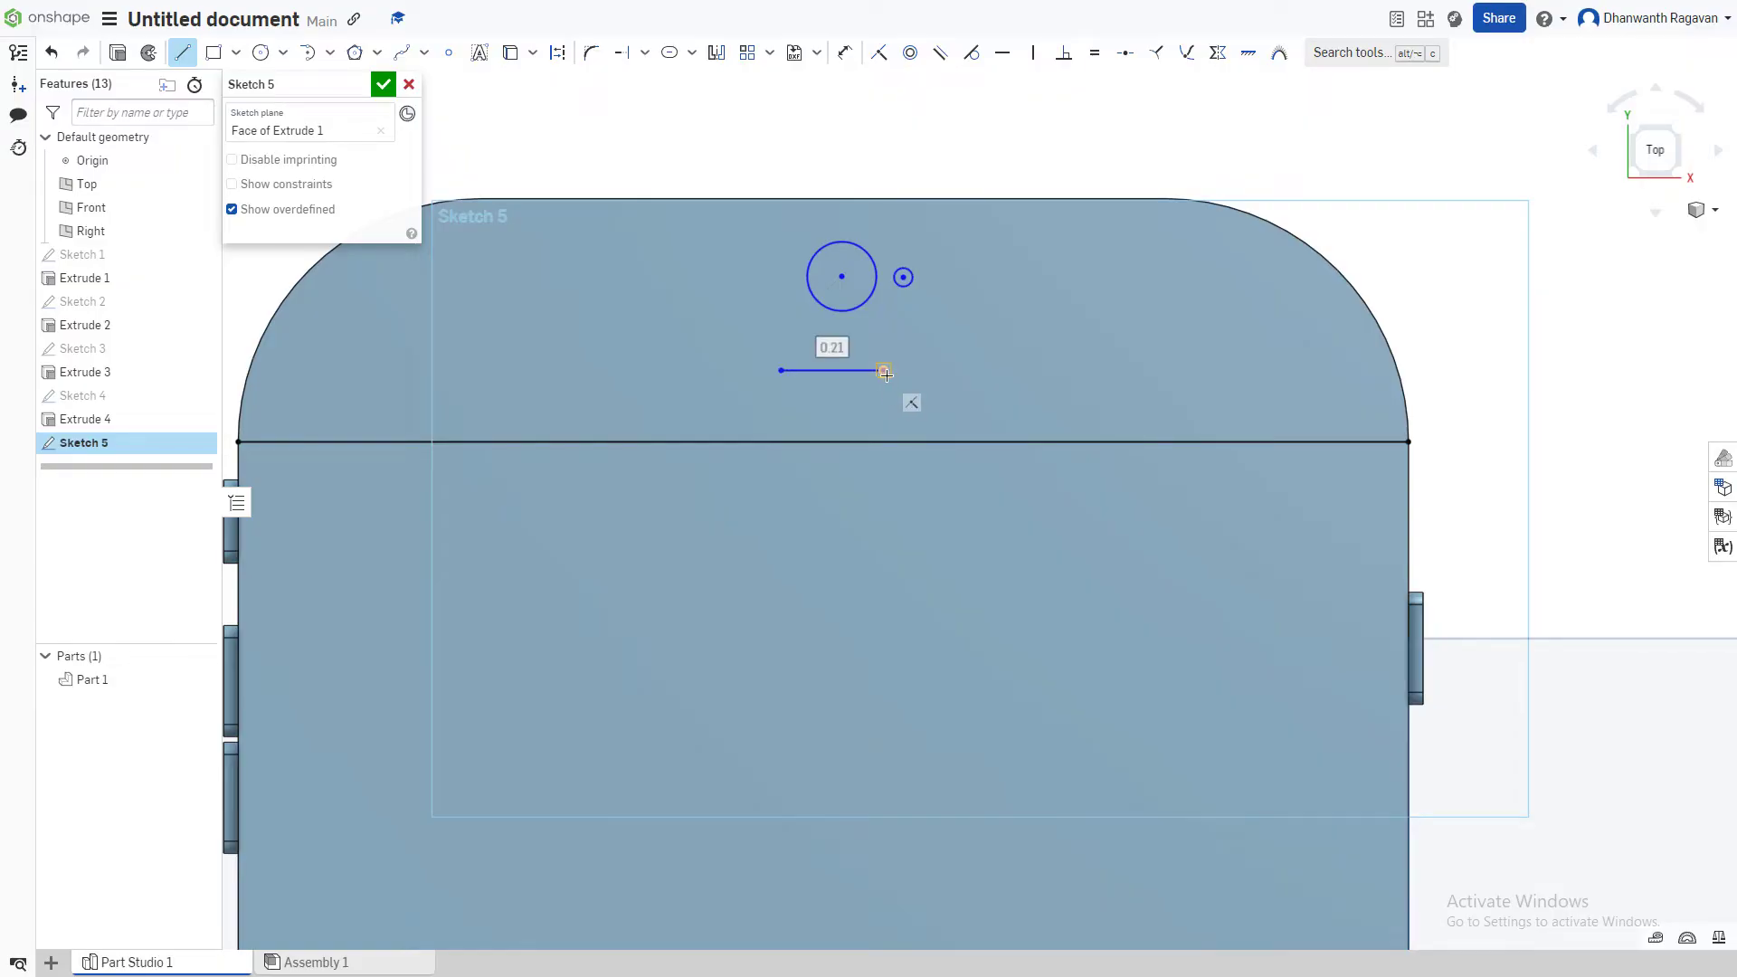
pyautogui.click(182, 51)
pyautogui.moveTo(884, 370); pyautogui.dragTo(897, 369)
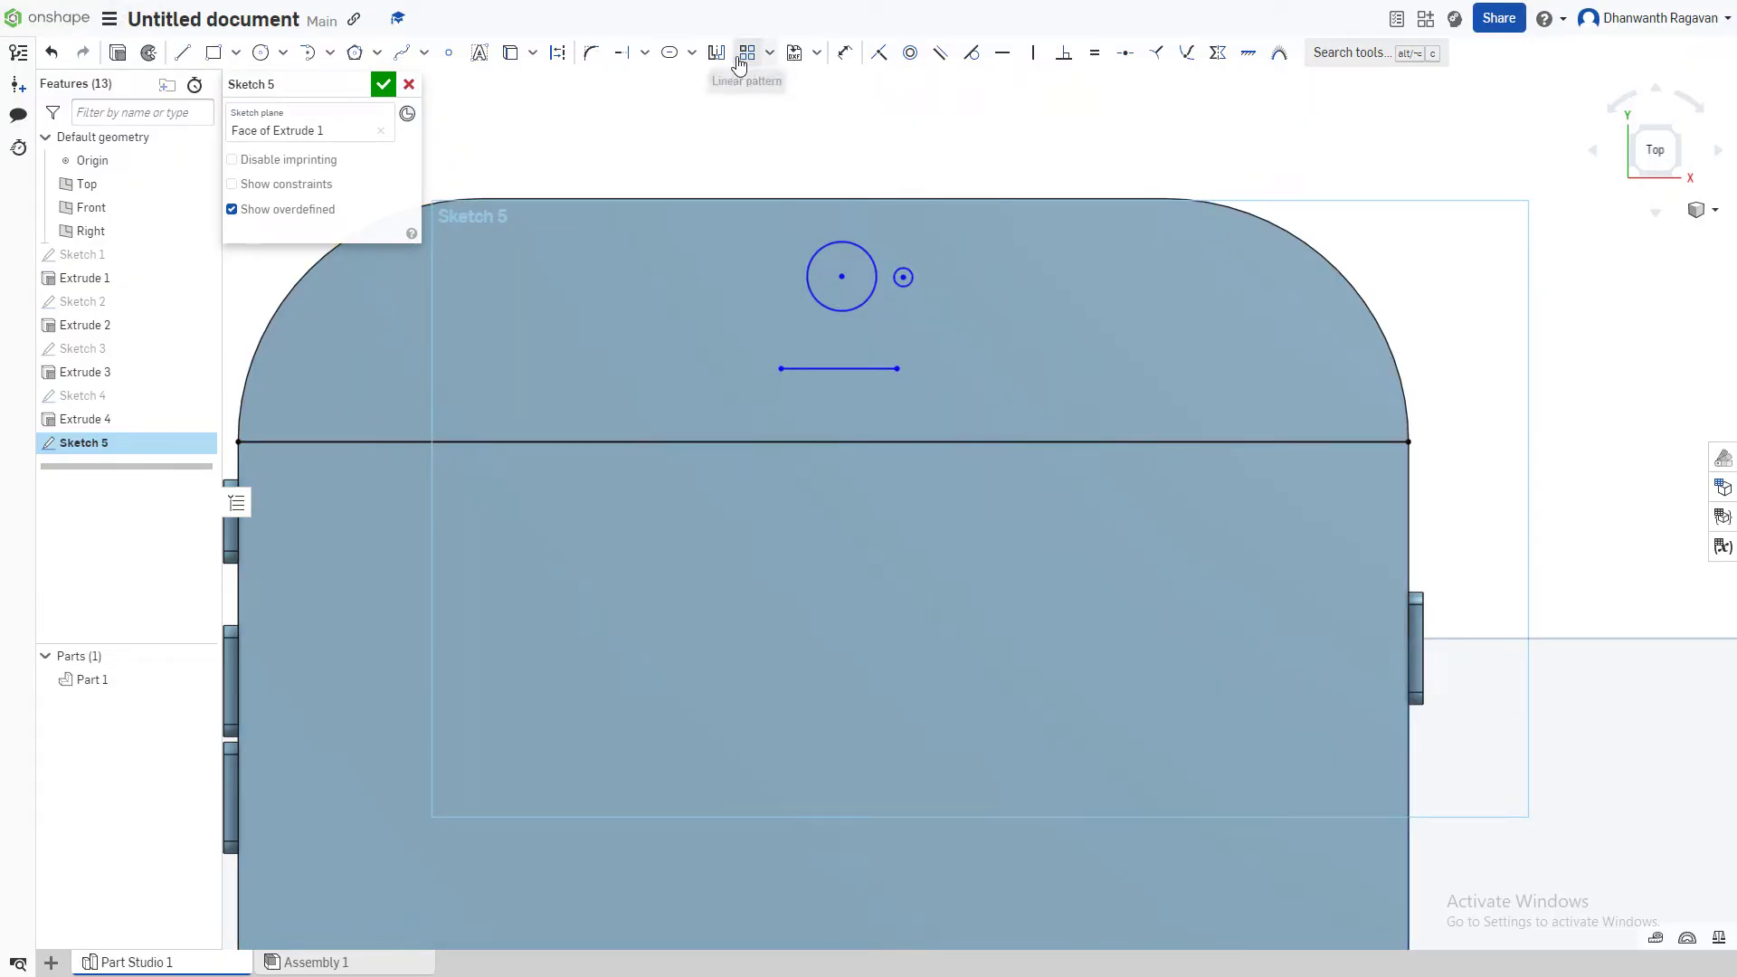
# - Turn the line below the circles into a 0.05 in wide slot and accept the sketch
pyautogui.click(671, 52)
pyautogui.click(859, 369)
pyautogui.click(1076, 530)
pyautogui.scroll(-3, 1221, 253)
pyautogui.moveTo(1463, 636); pyautogui.dragTo(1403, 480, button='middle')
pyautogui.scroll(-2, 1436, 494)
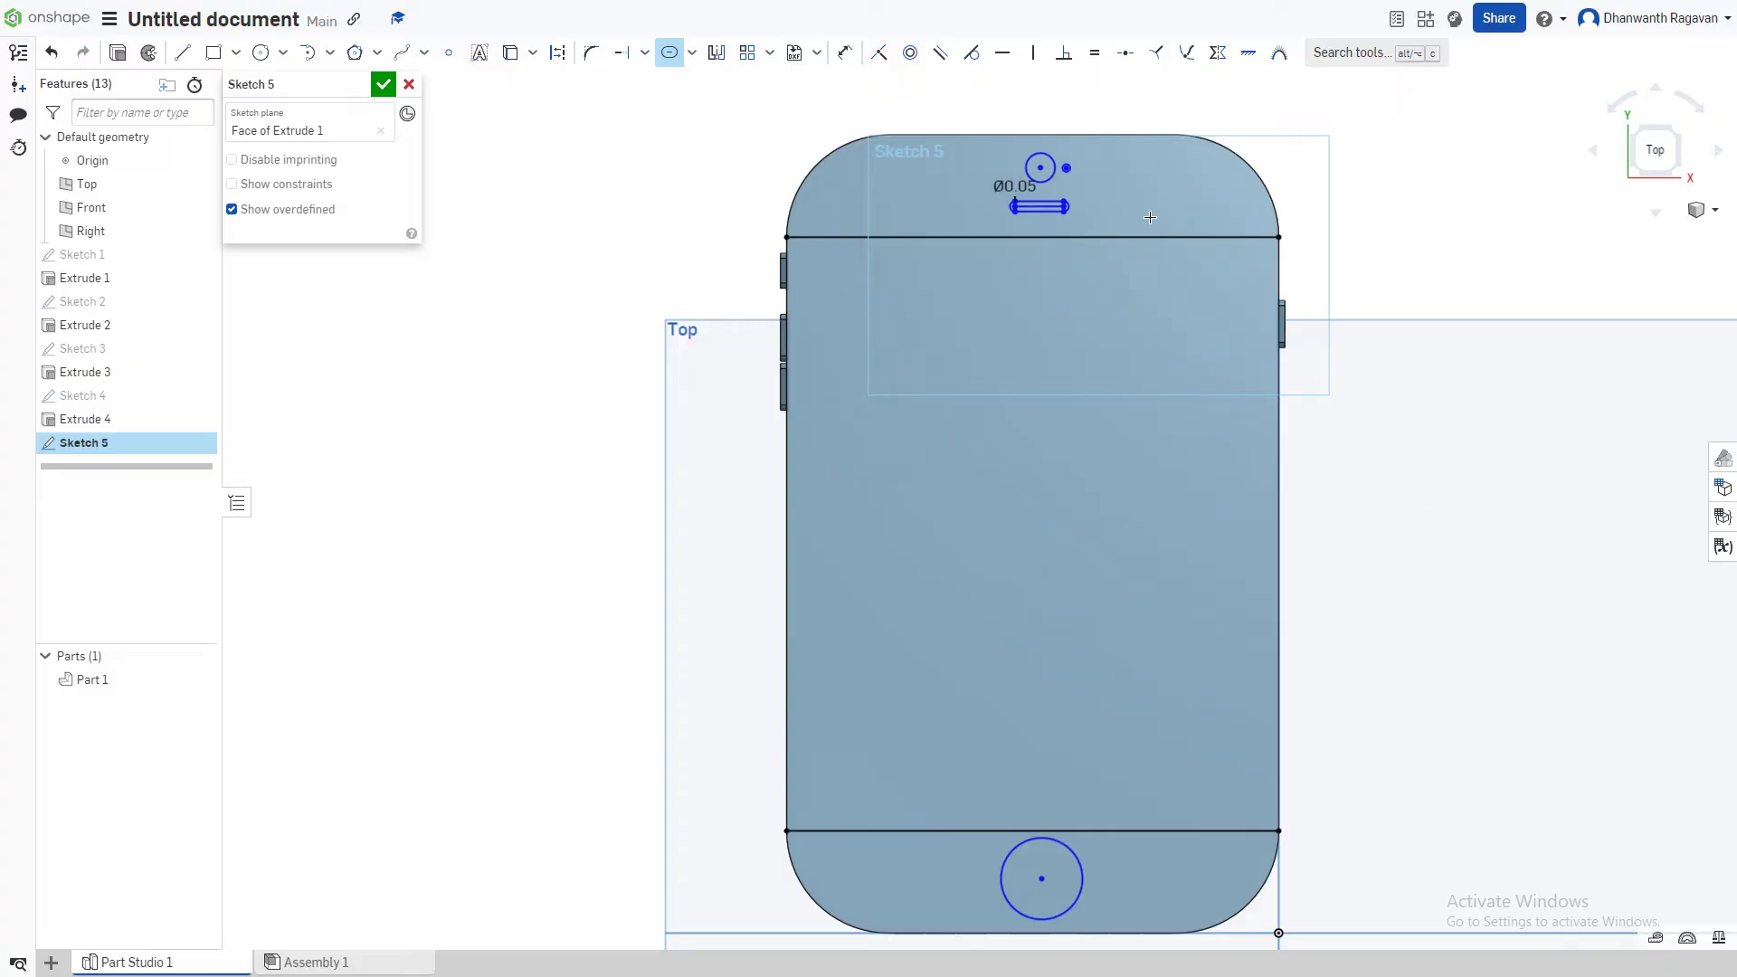
pyautogui.click(383, 84)
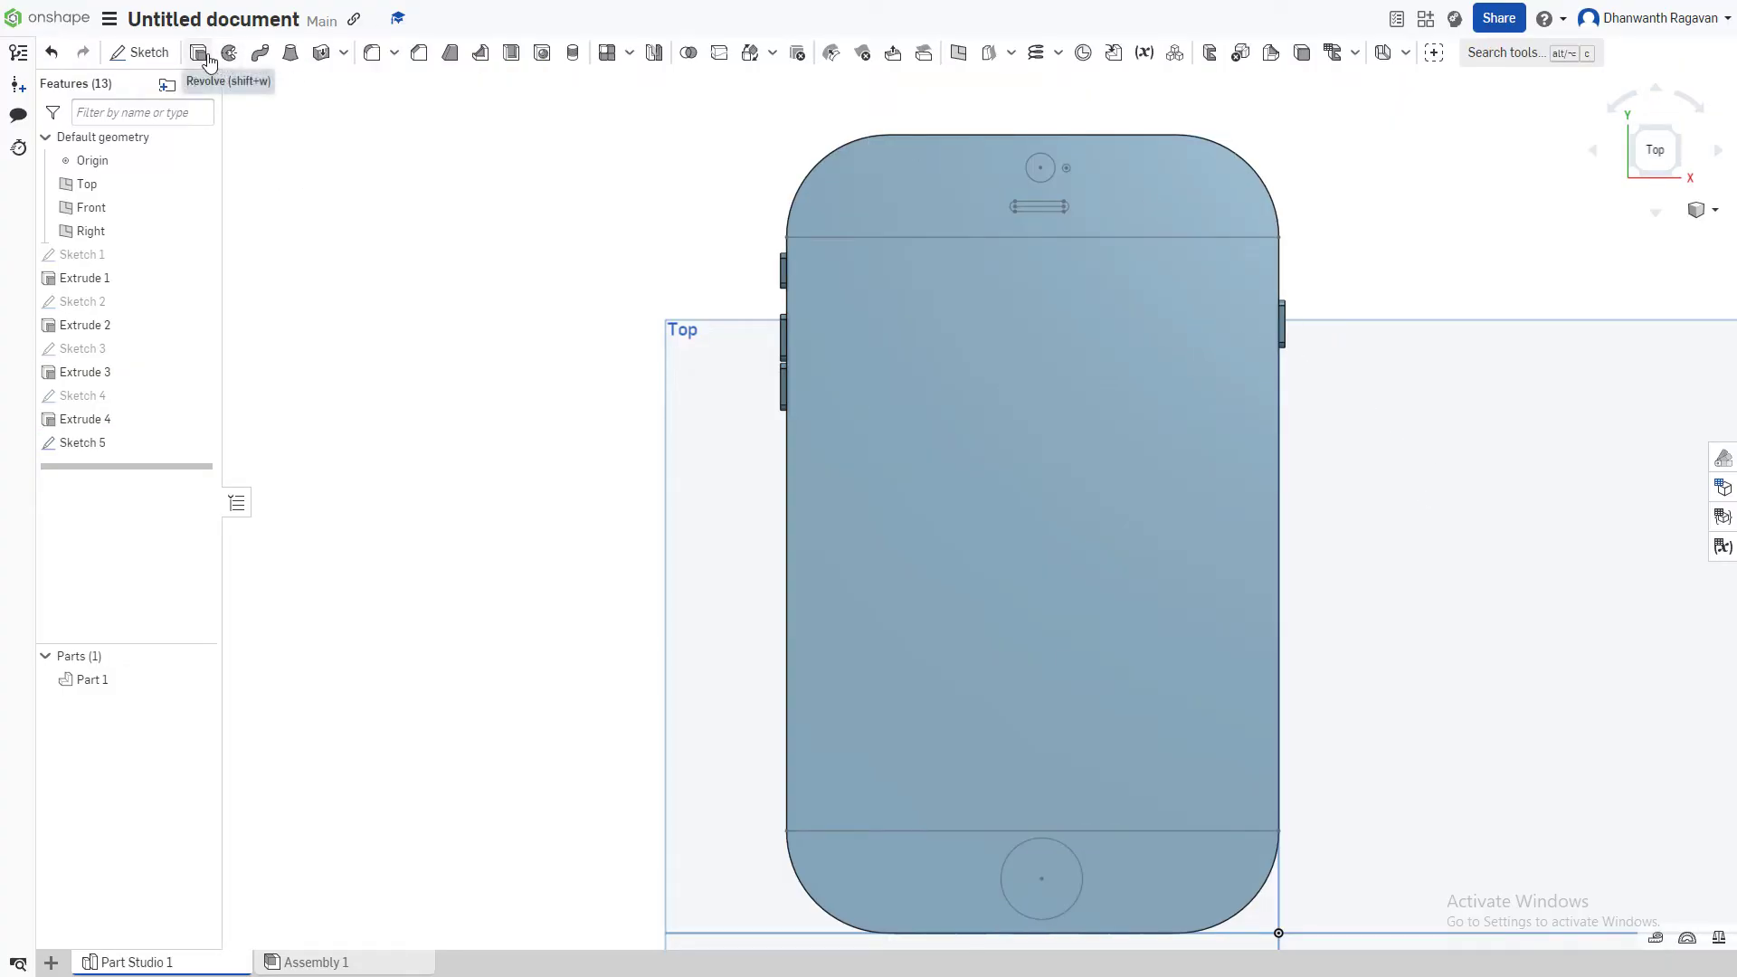
# - Extrude the rear and front strips of the face sketch outward, adding to the body with a blind depth of 0.01 in
pyautogui.click(198, 51)
pyautogui.click(1169, 197)
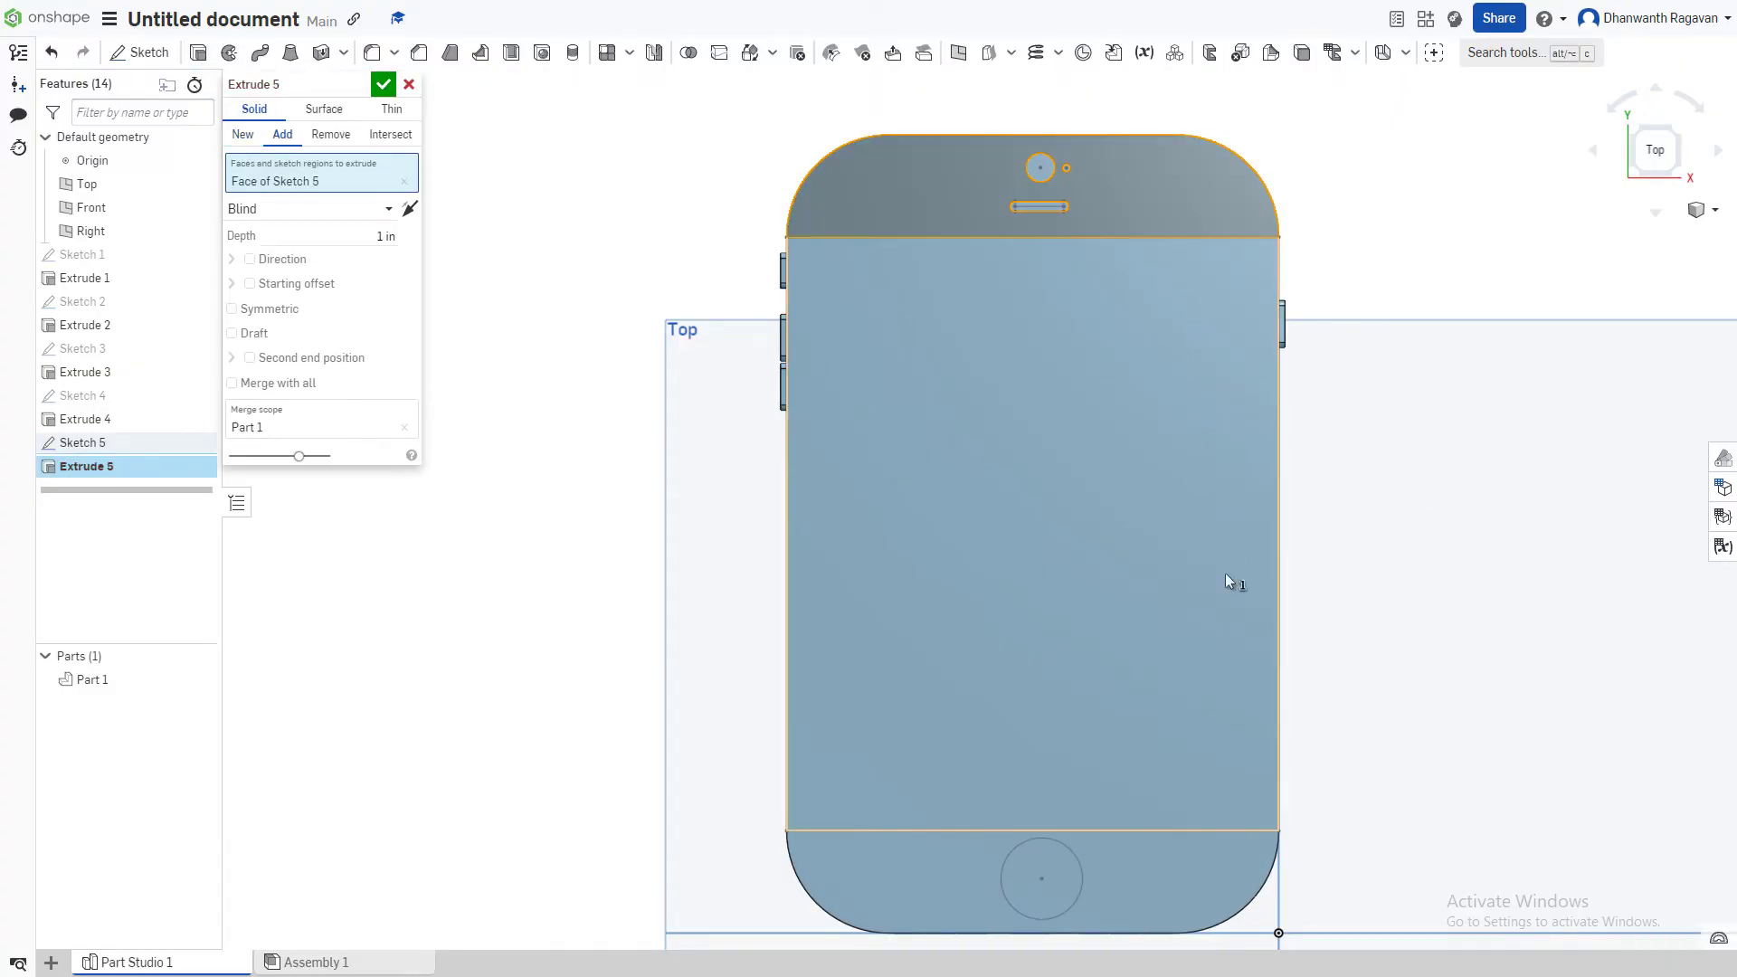
pyautogui.click(1186, 859)
pyautogui.moveTo(1414, 640); pyautogui.dragTo(1316, 633, button='right')
pyautogui.click(387, 257)
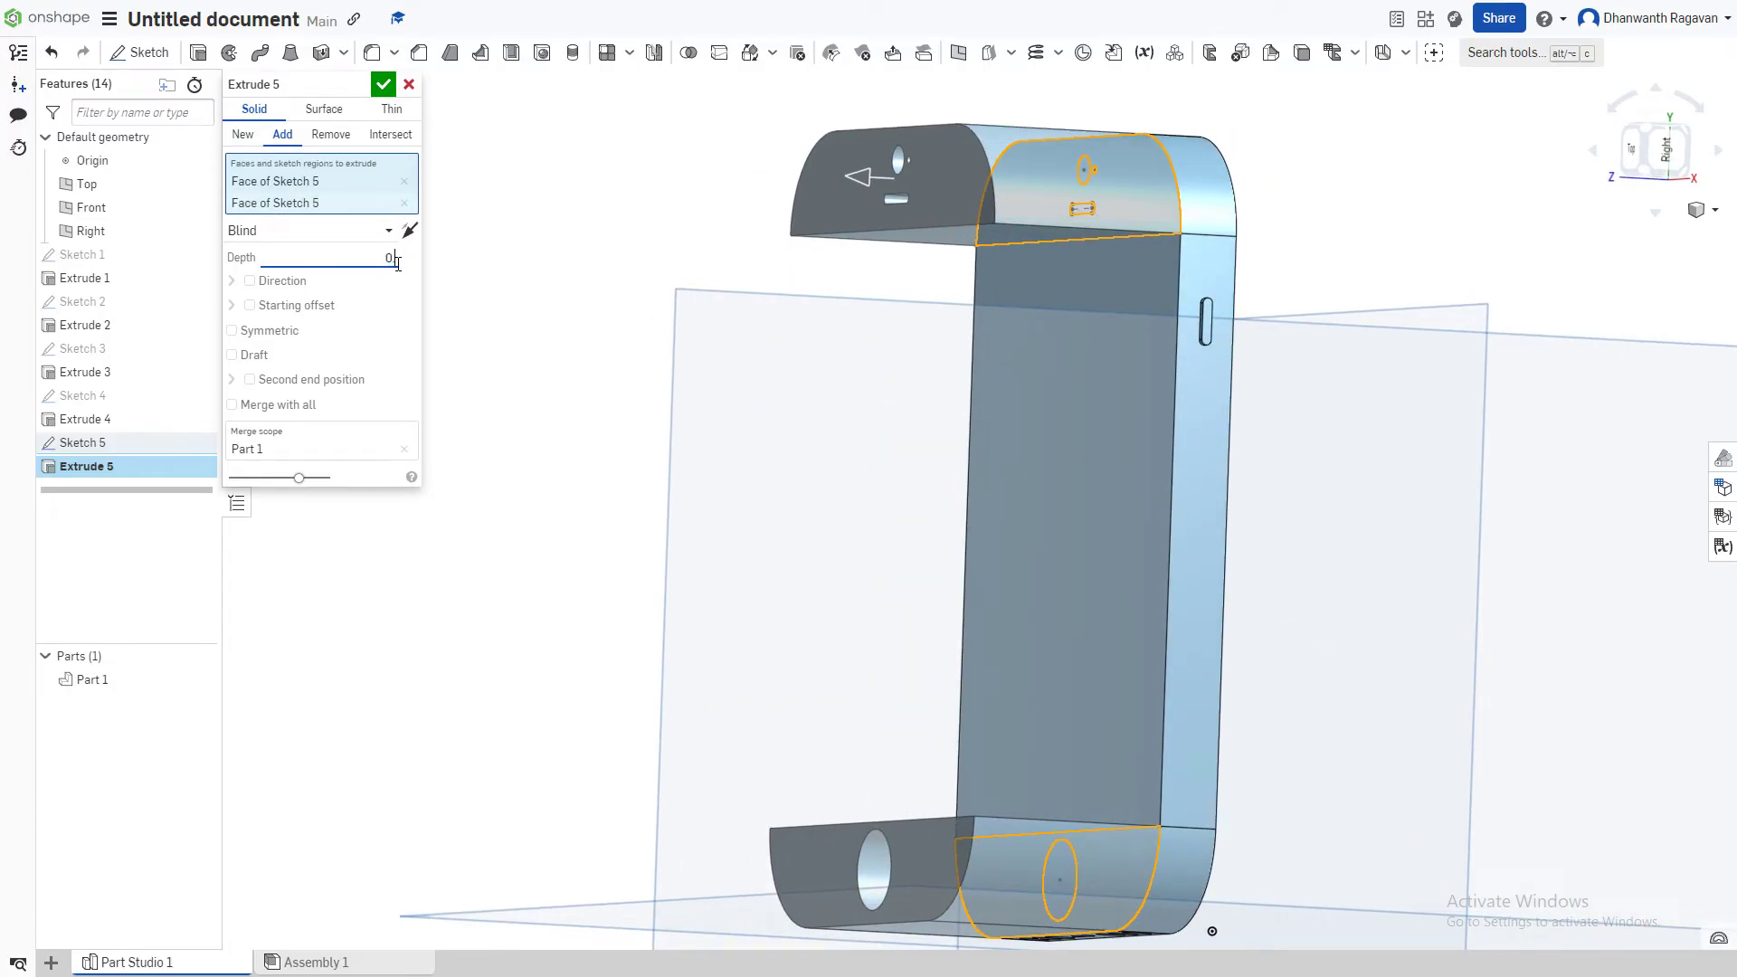
pyautogui.write('0.01')
pyautogui.press('Return')
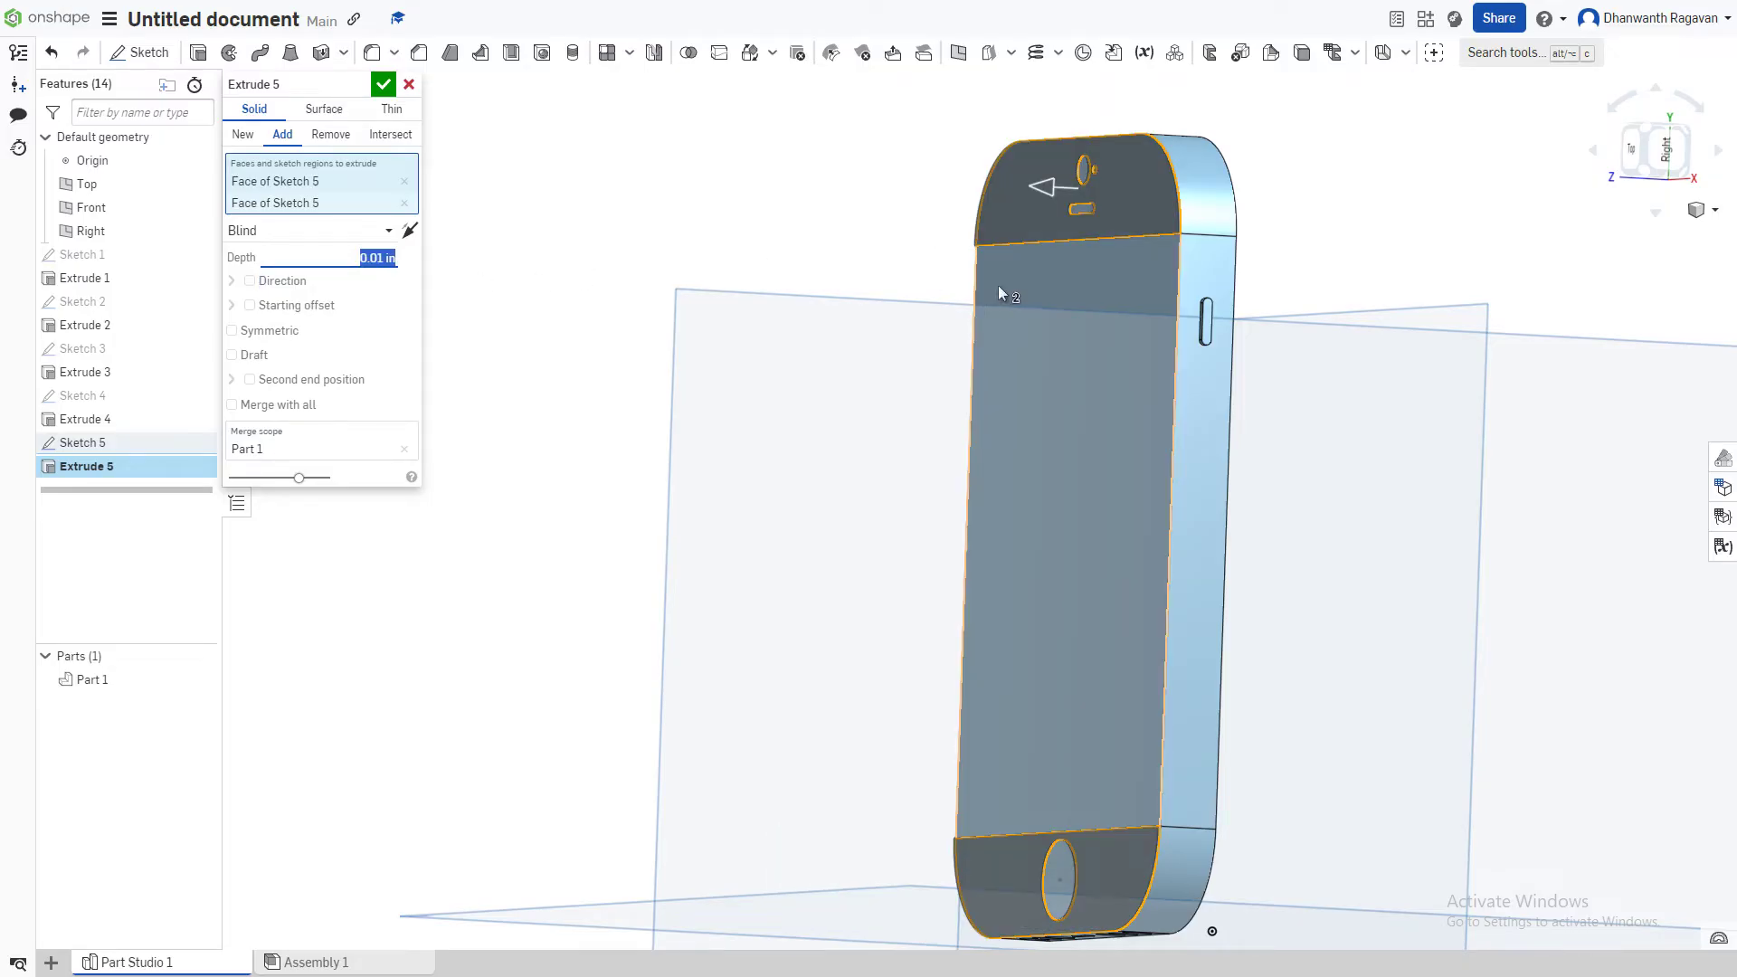
pyautogui.hotkey('shift', '4')
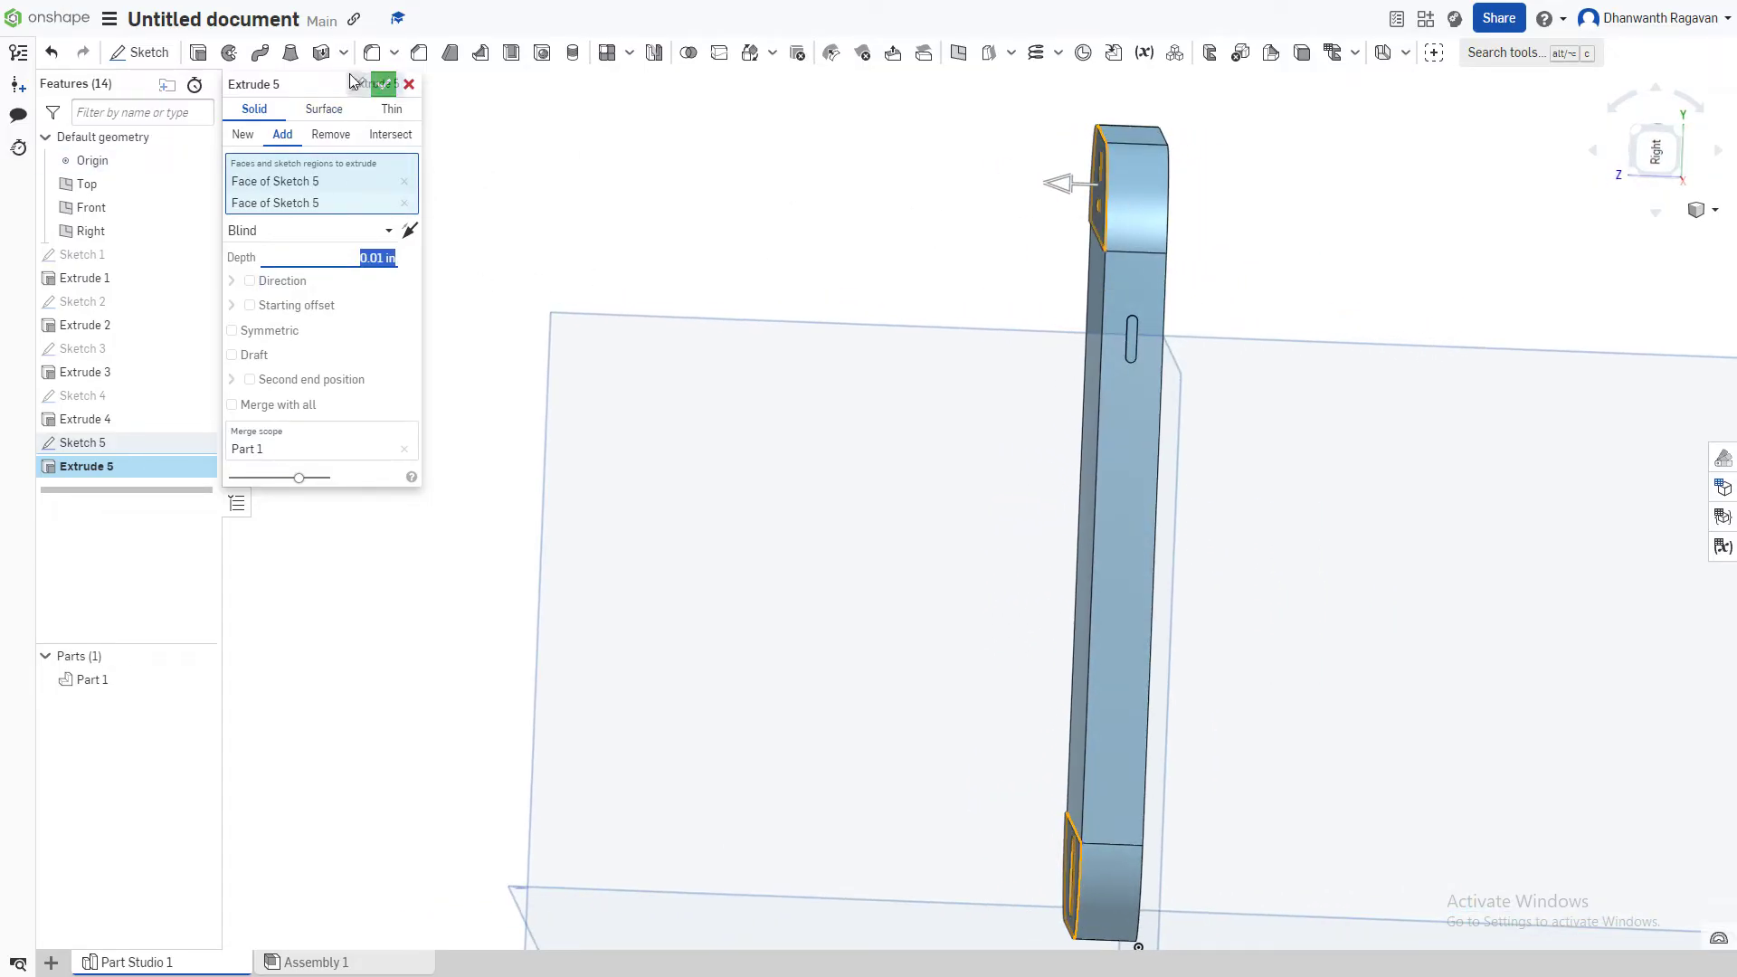
pyautogui.click(383, 85)
# - Add an appearance to the circular home button face and set its colour to light grey CCCCCC
pyautogui.click(1657, 150)
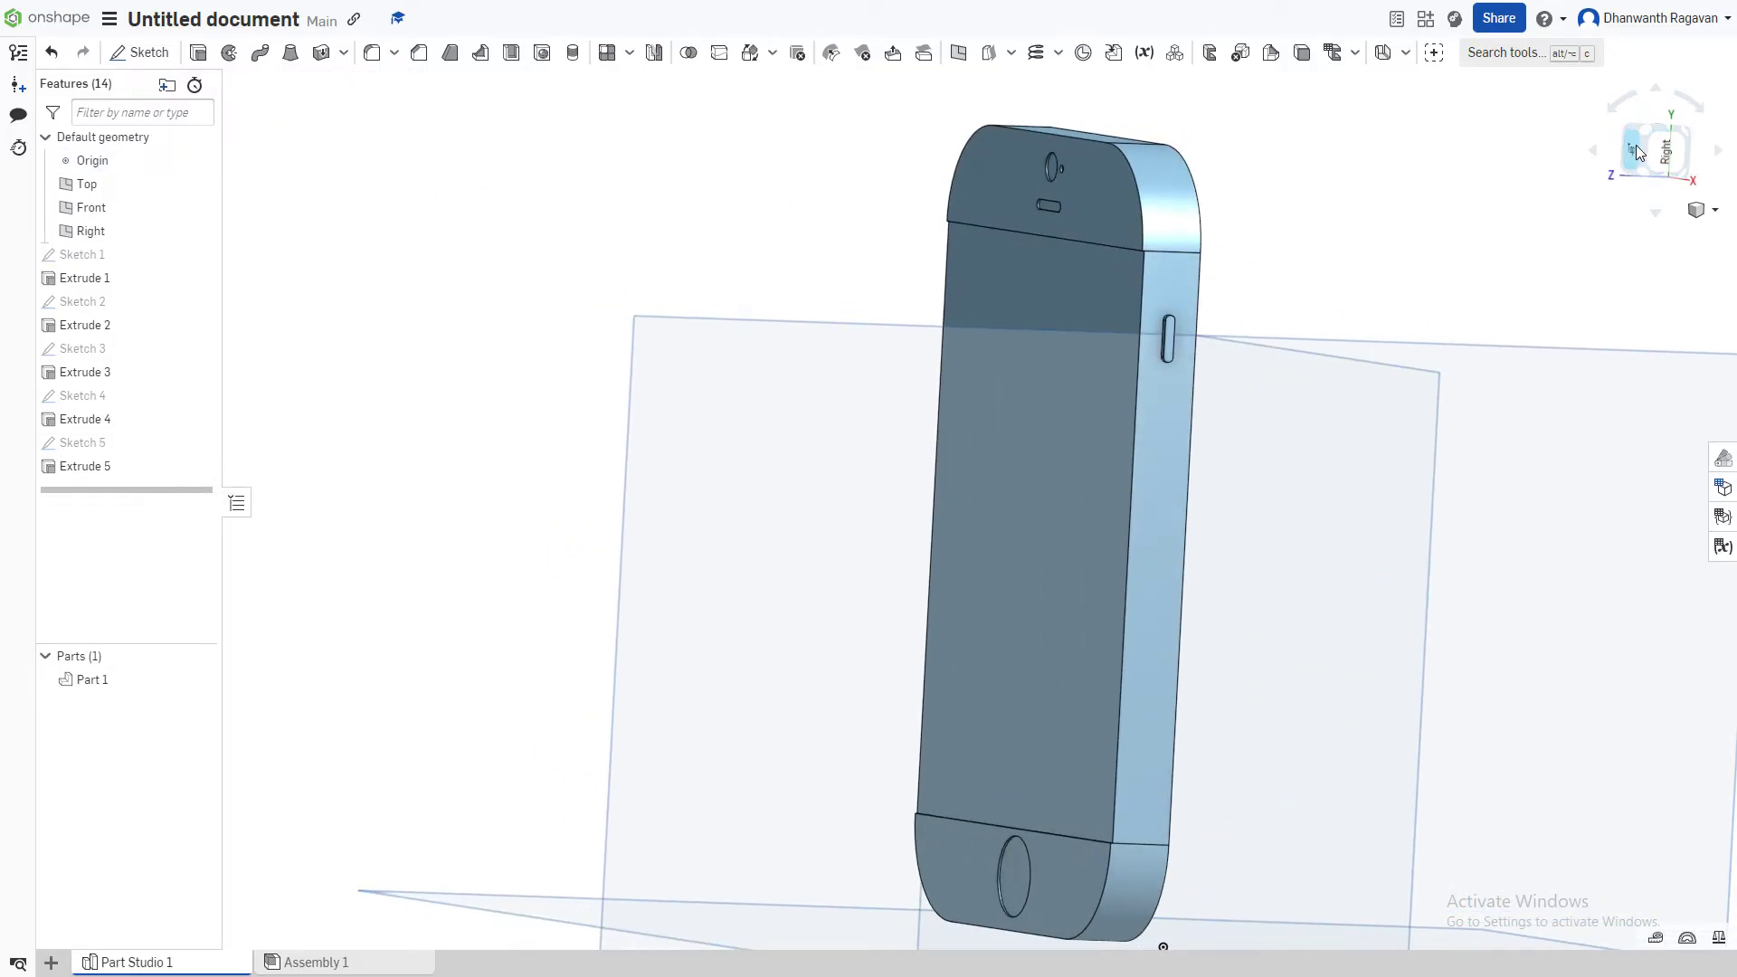
pyautogui.scroll(3, 899, 295)
pyautogui.scroll(2, 889, 399)
pyautogui.scroll(-2, 872, 610)
pyautogui.rightClick(819, 768)
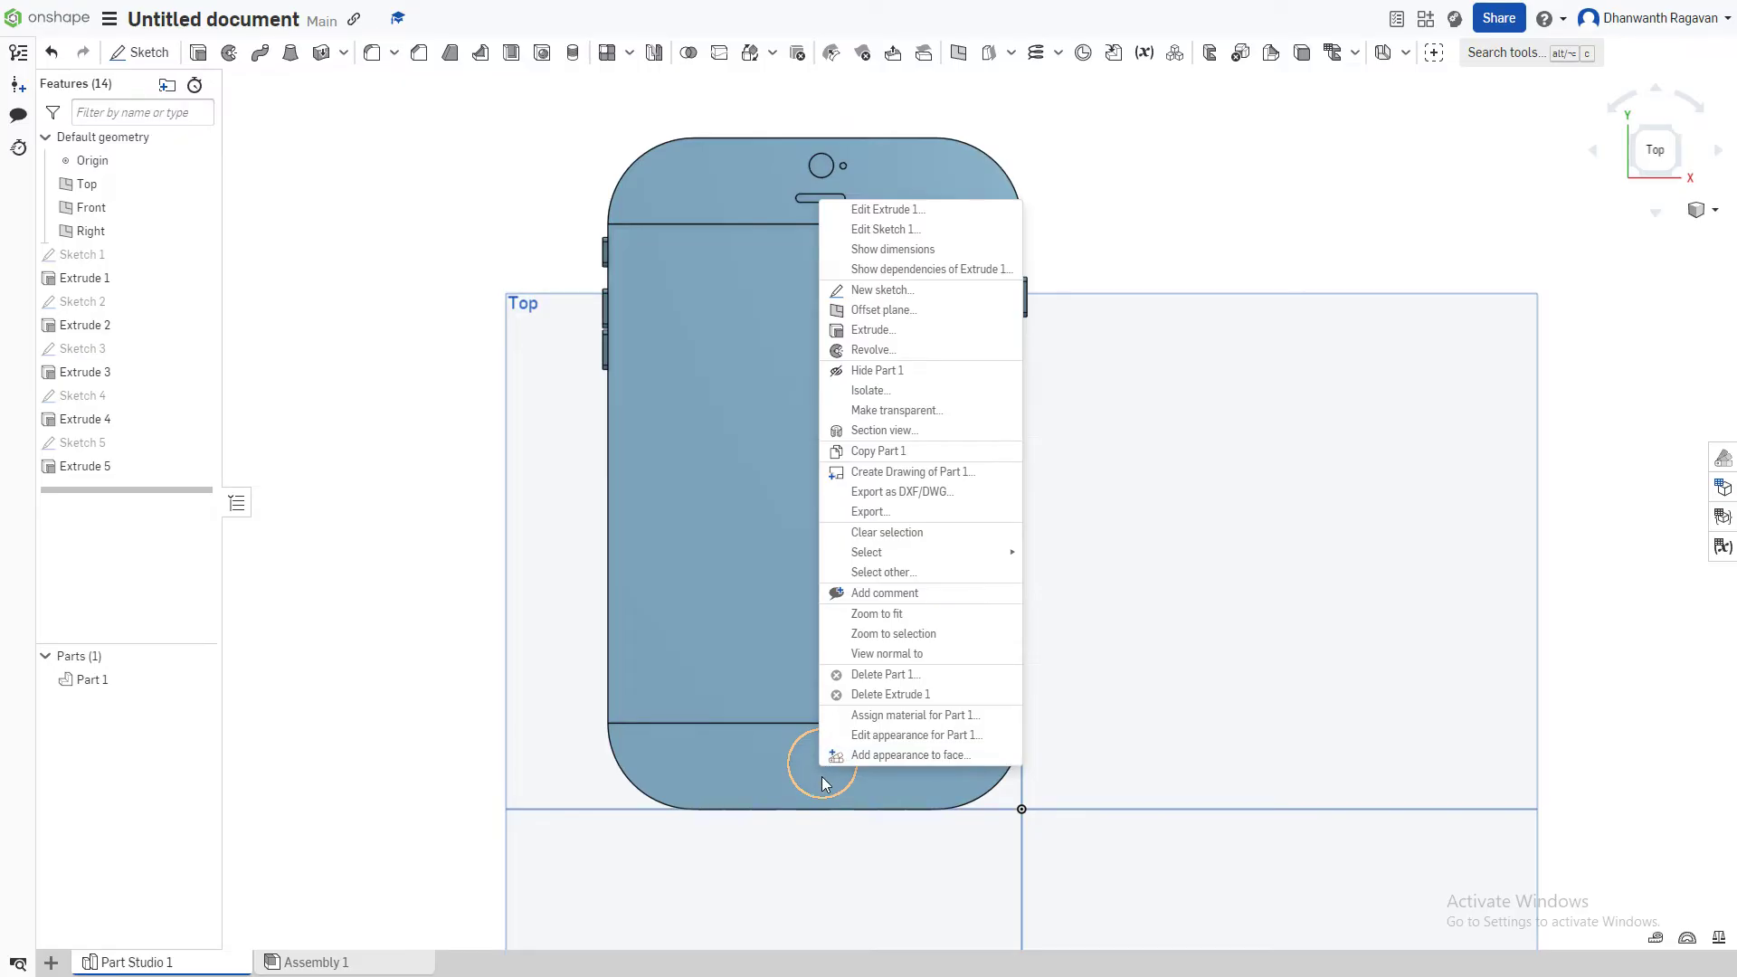
pyautogui.click(914, 756)
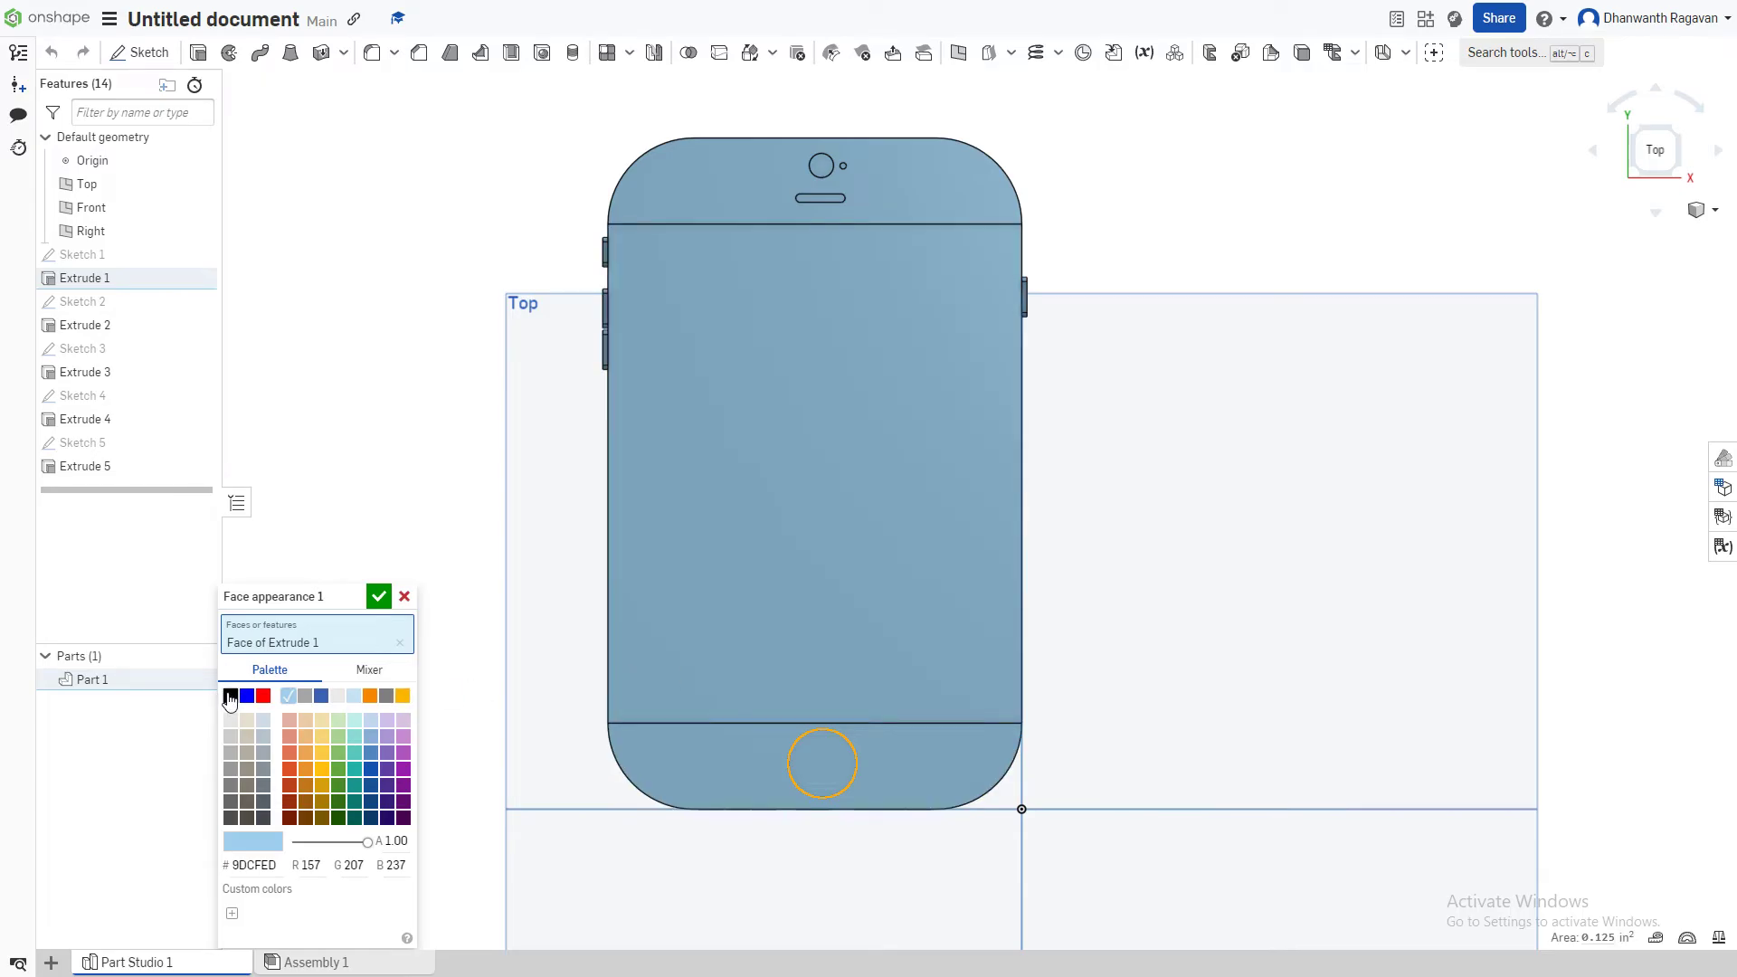
pyautogui.click(229, 696)
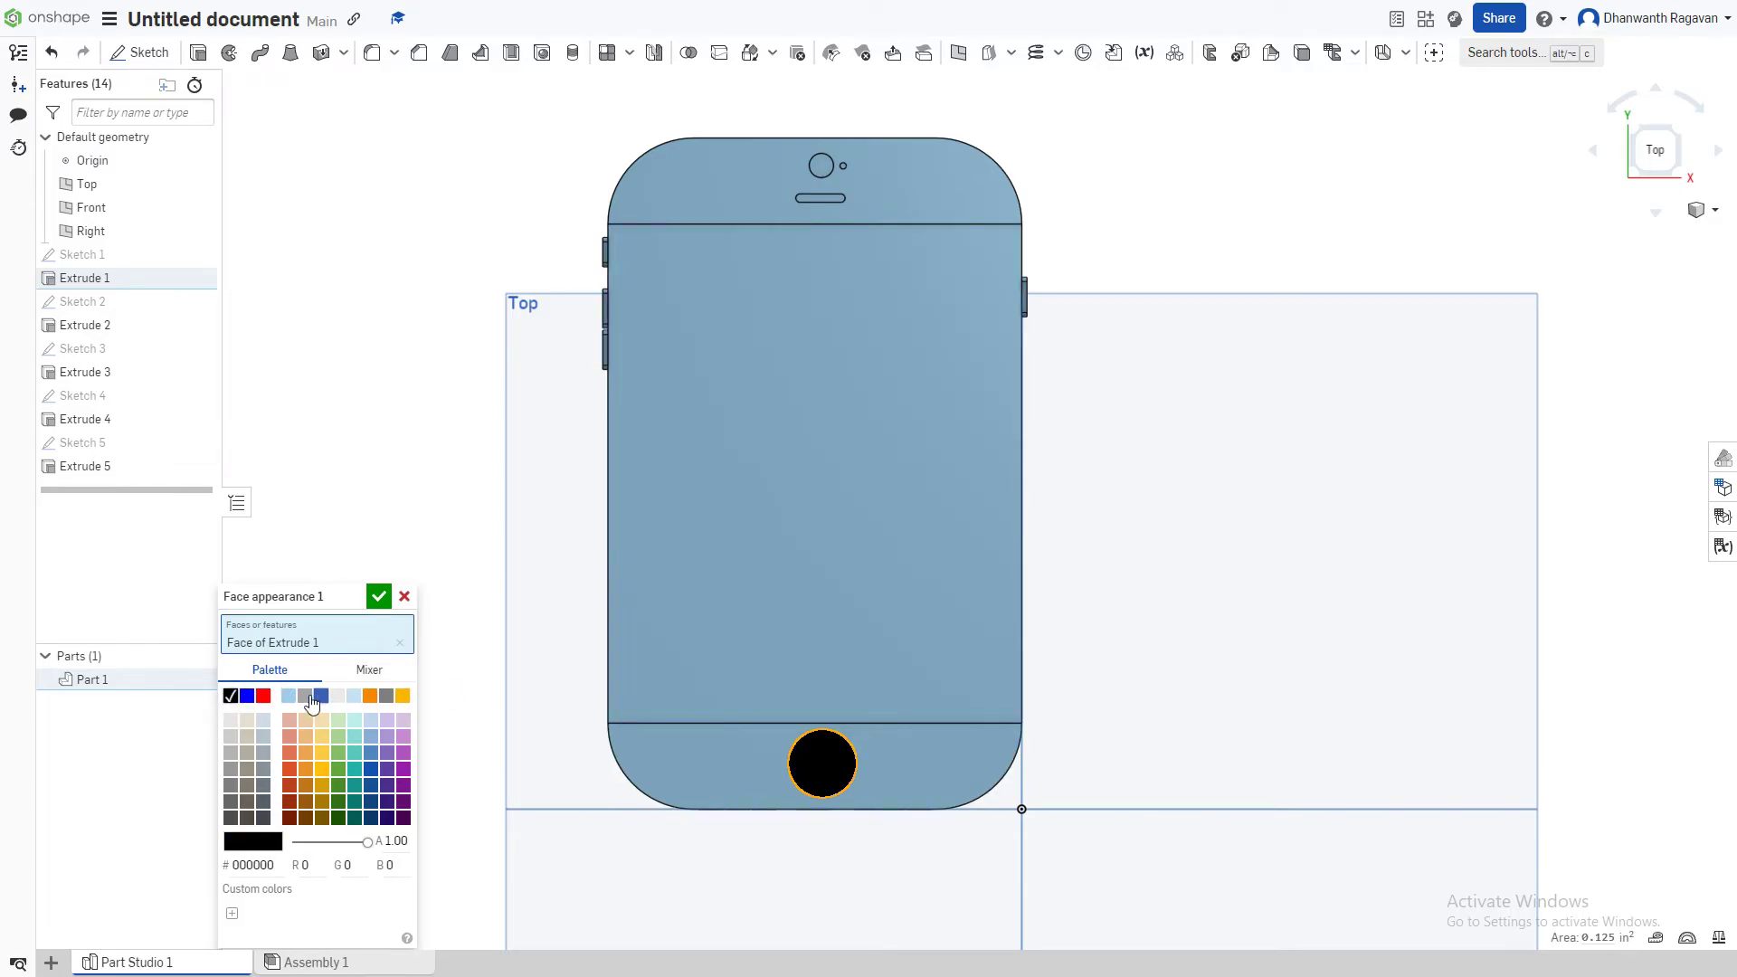
pyautogui.click(232, 738)
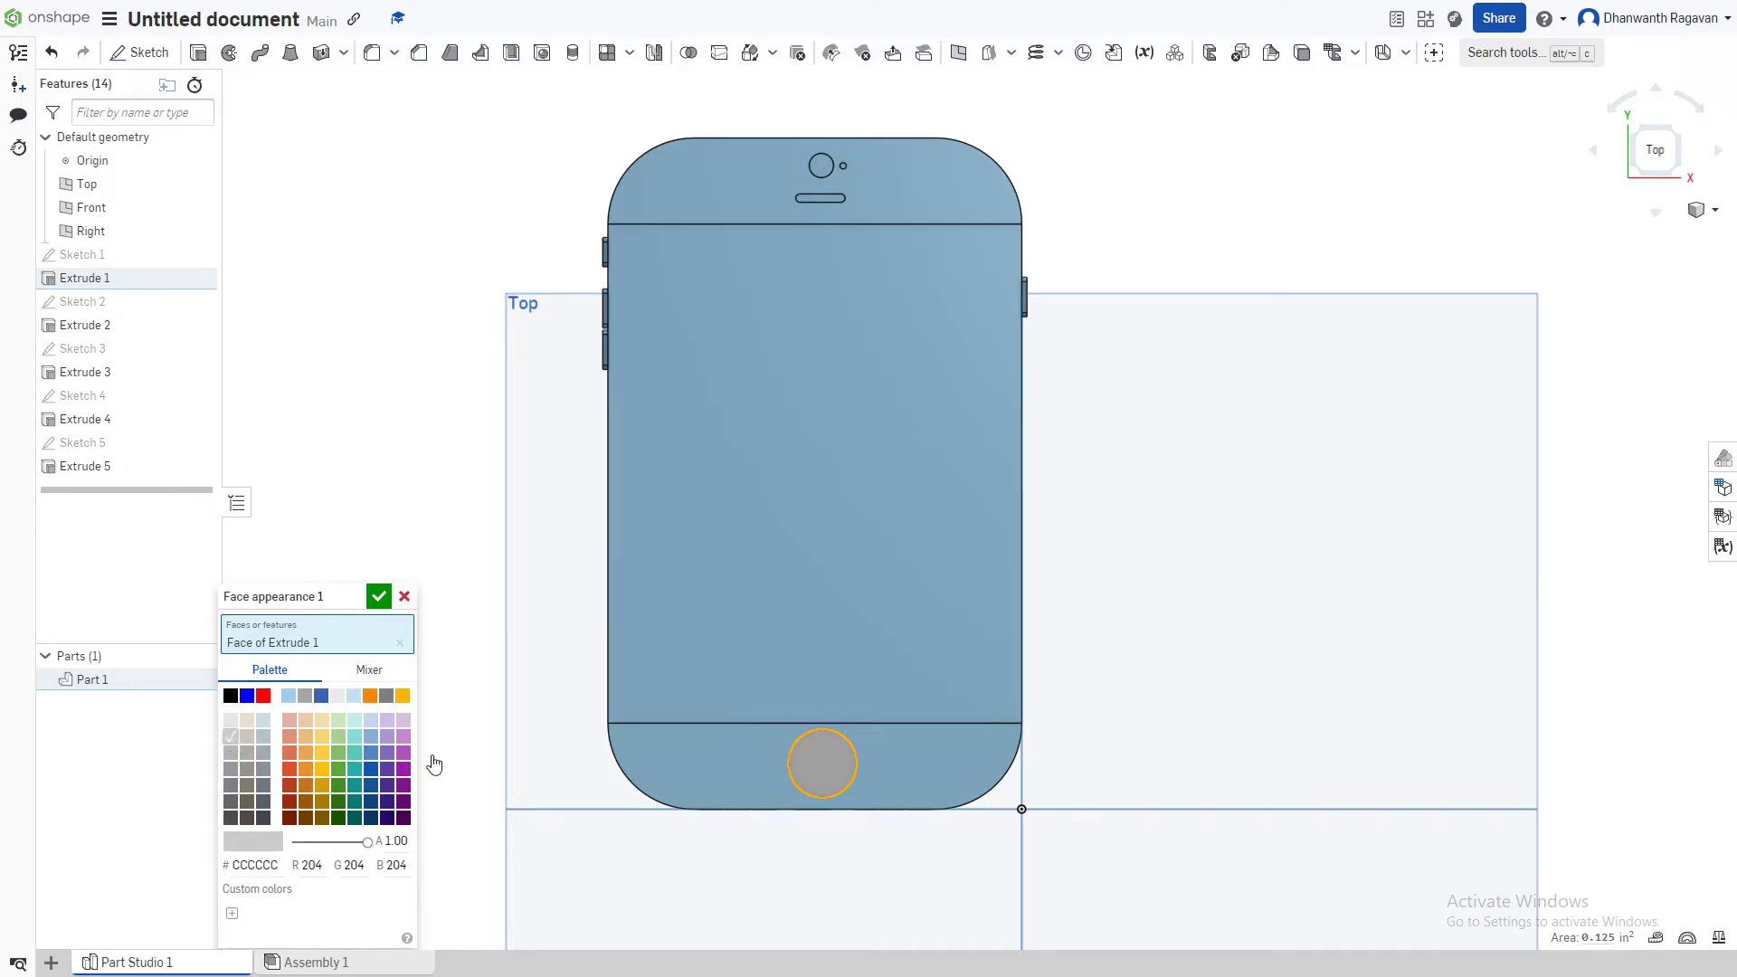
# - Include the front and rear strip faces in the same grey face appearance and accept it
pyautogui.rightClick(724, 768)
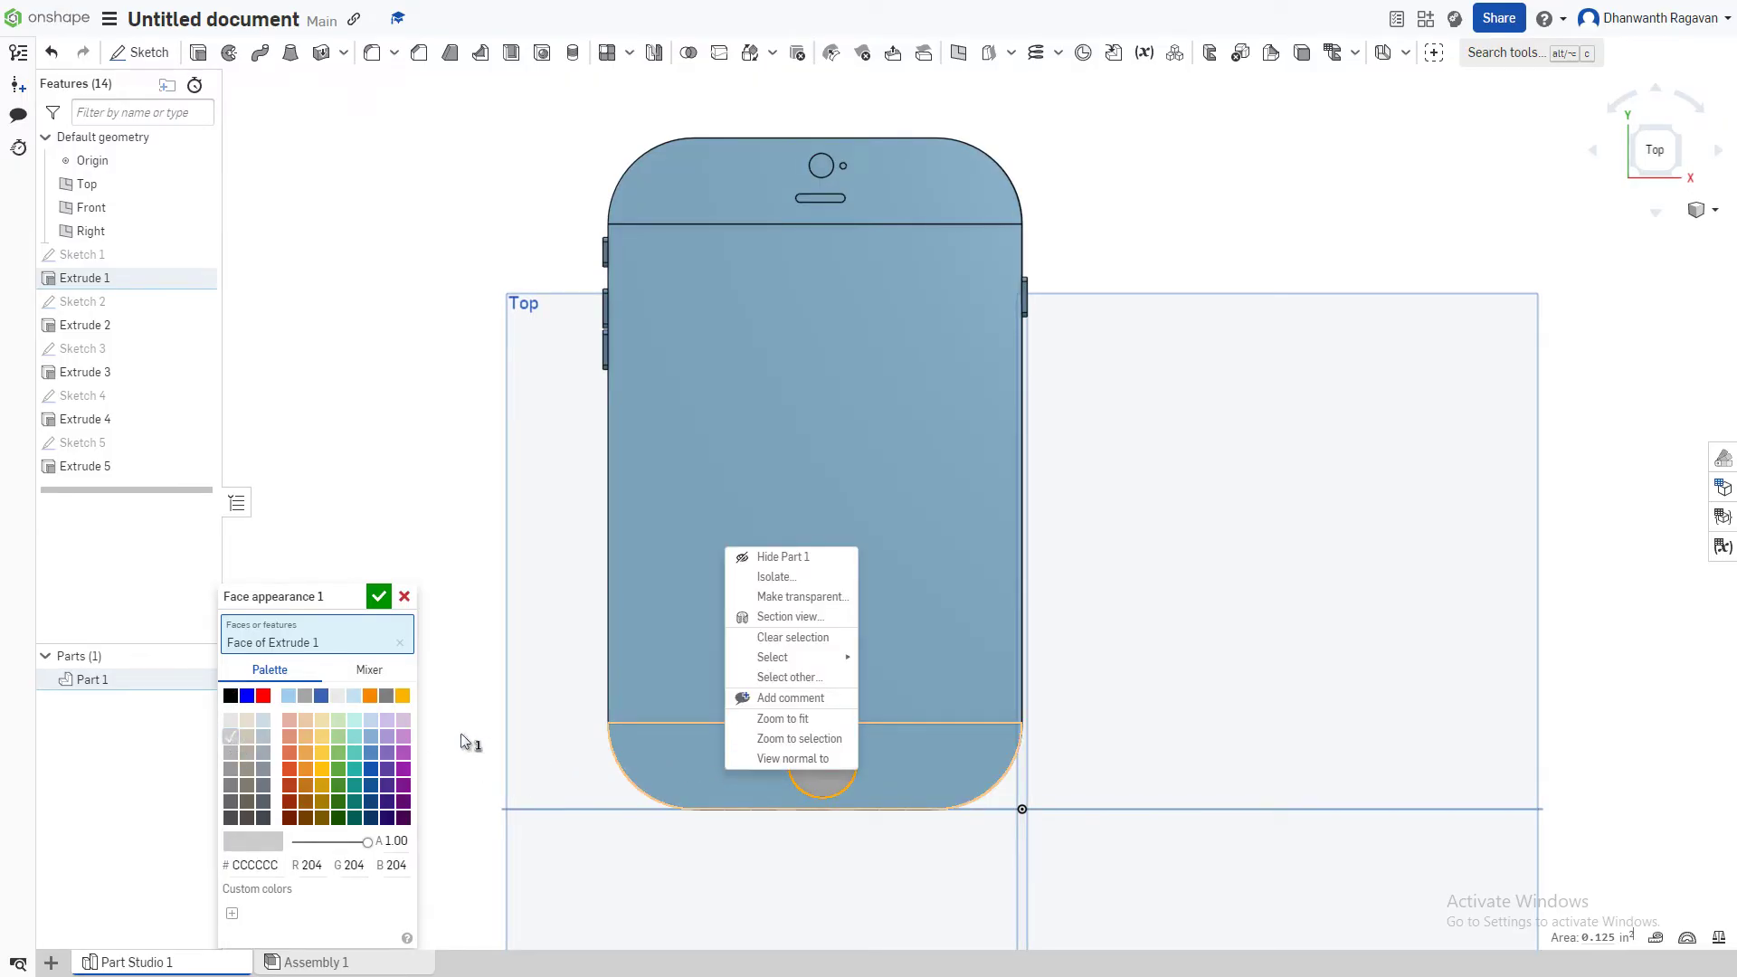
pyautogui.click(694, 759)
pyautogui.click(694, 765)
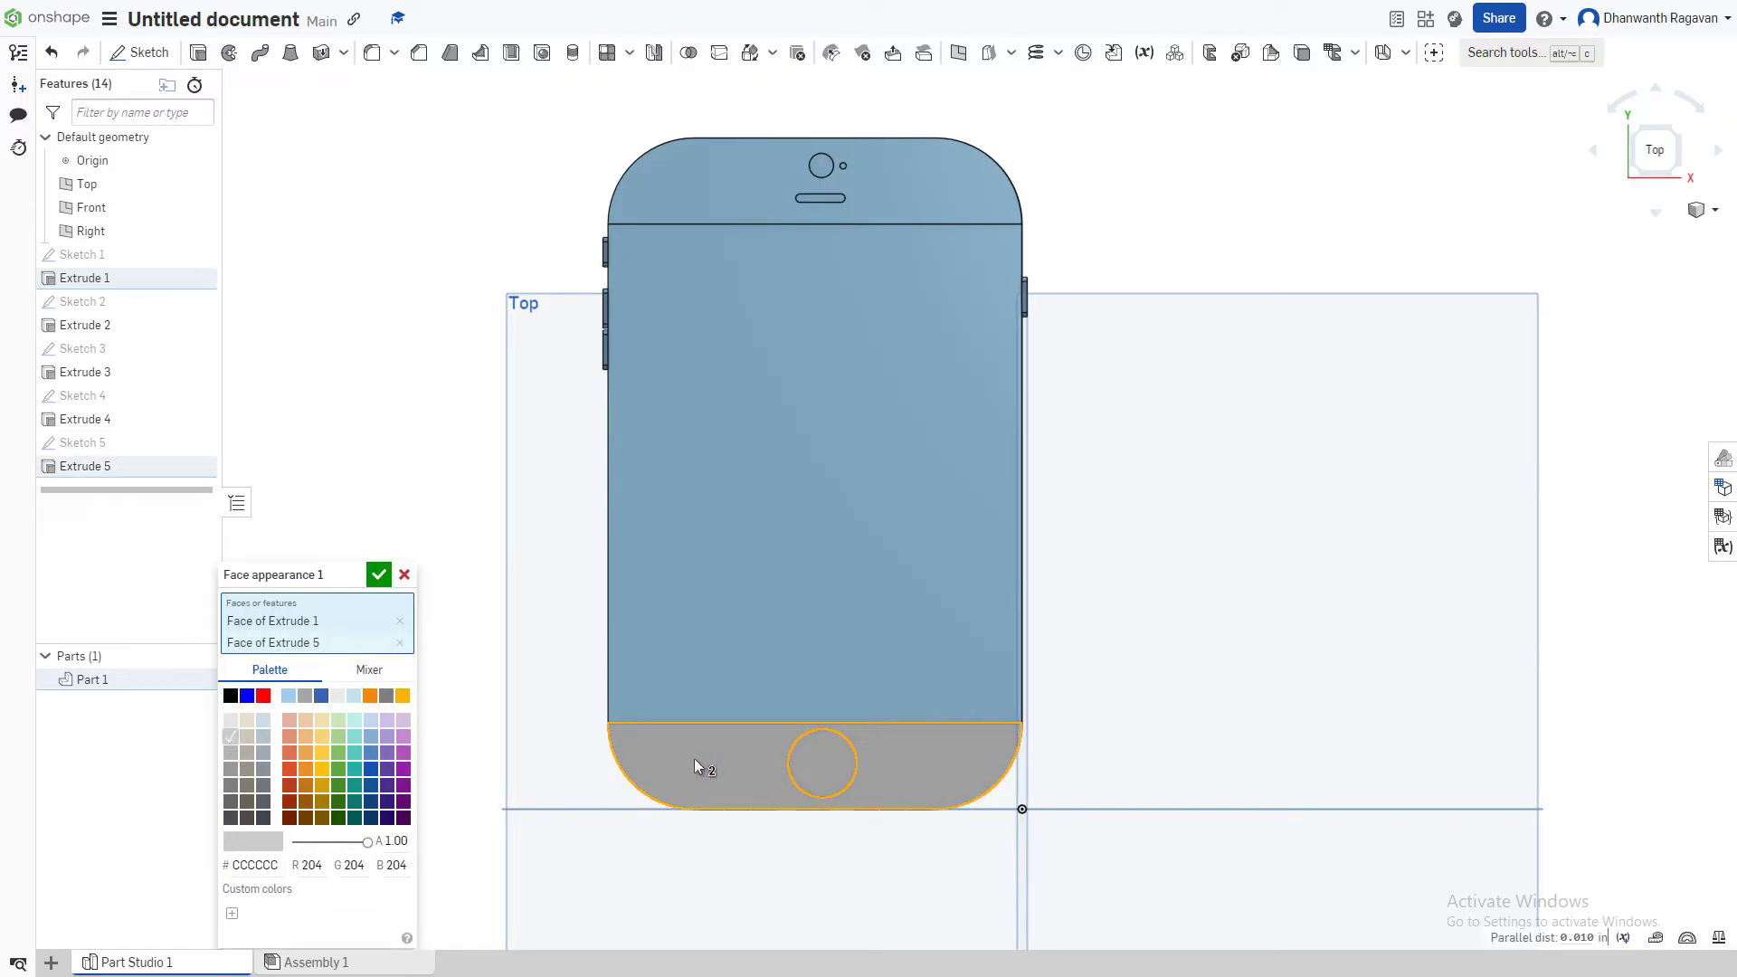
pyautogui.click(708, 195)
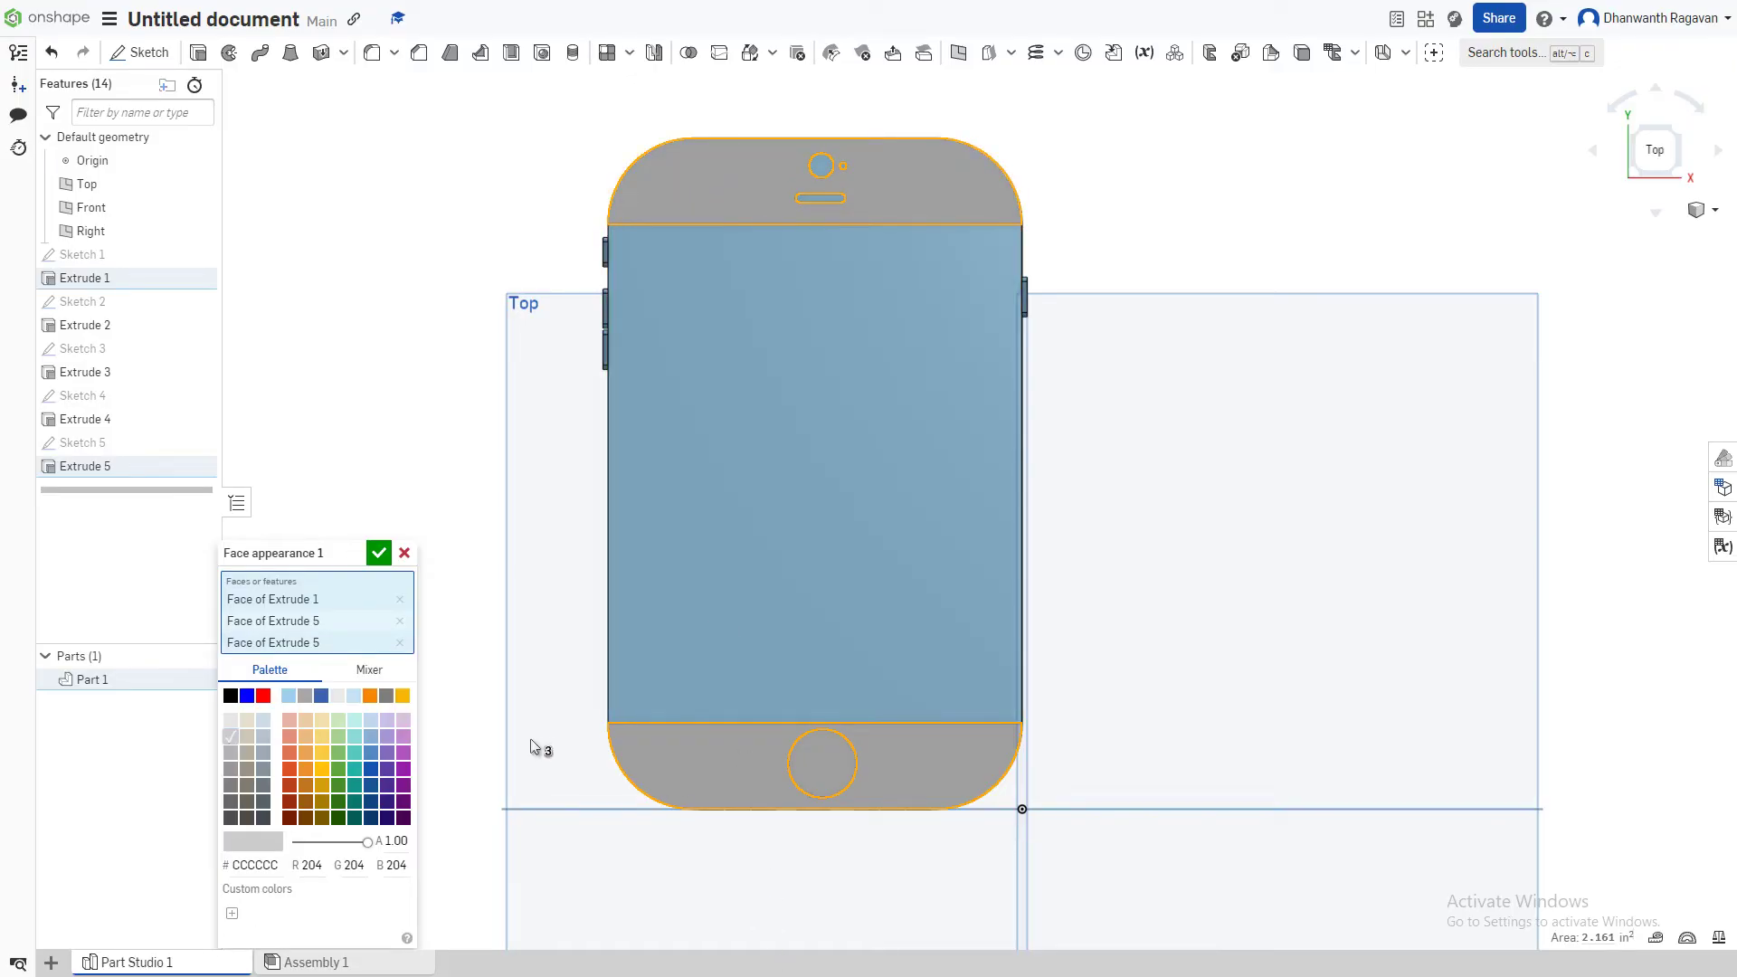
pyautogui.click(379, 554)
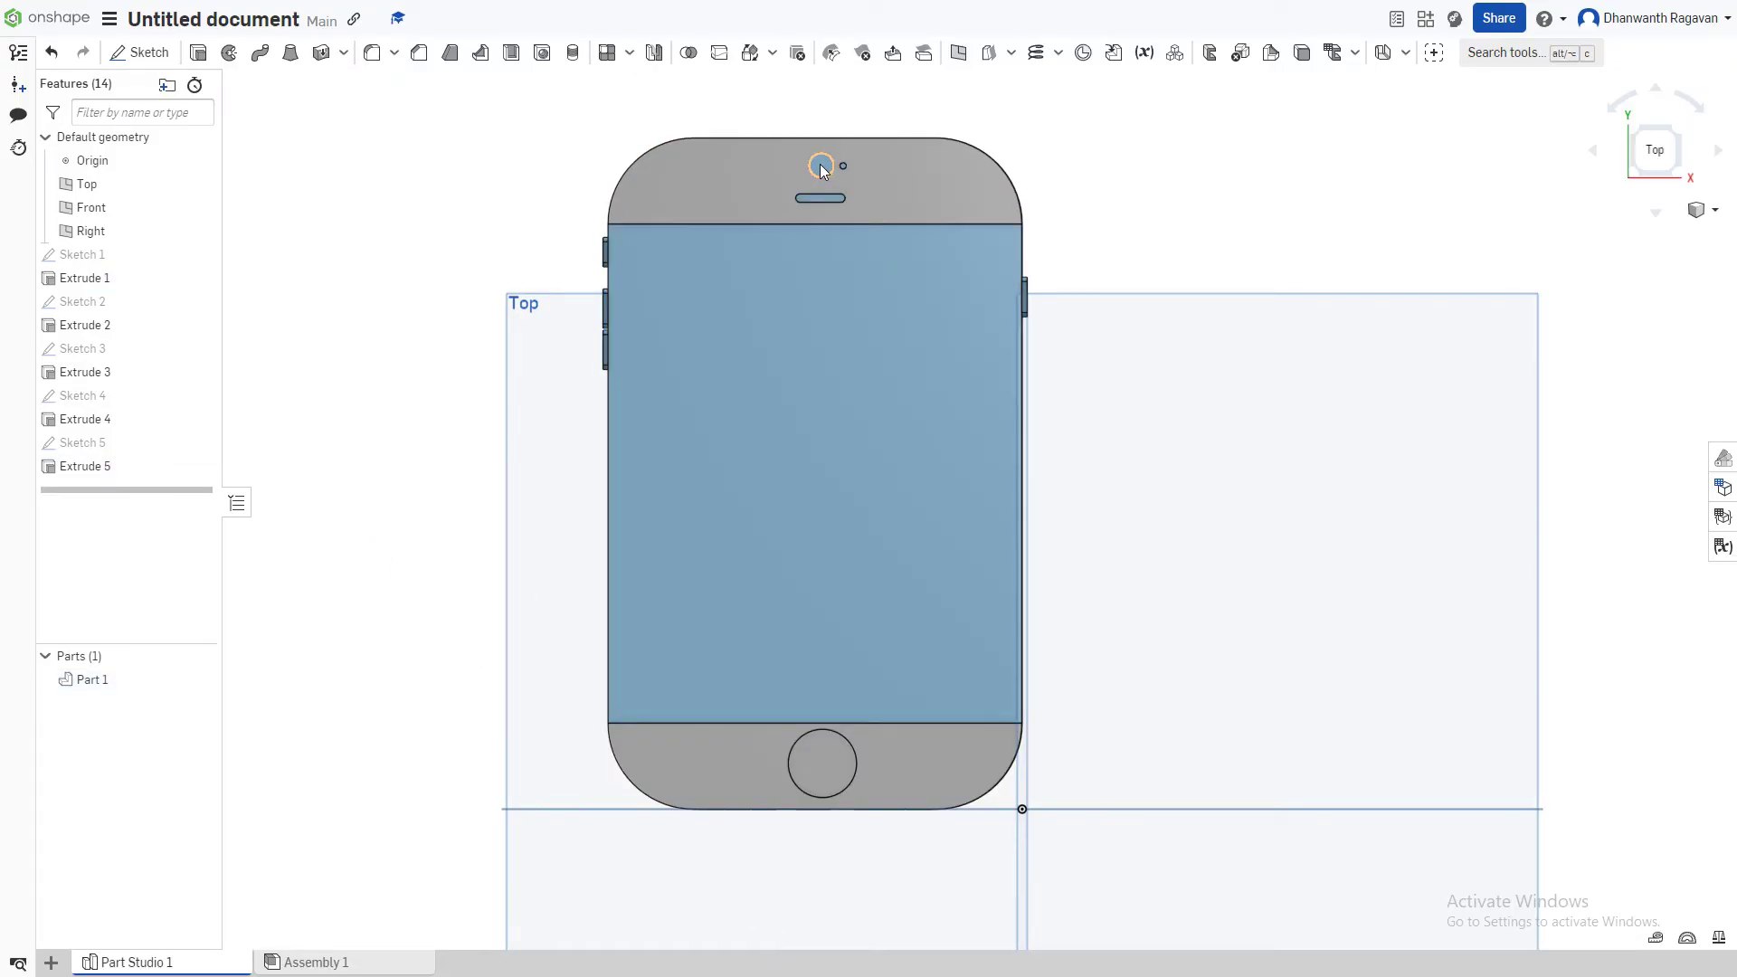
# - Colour the earpiece slot, the camera circle and the small circle beside it black (000000) with a face appearance
pyautogui.scroll(5, 828, 196)
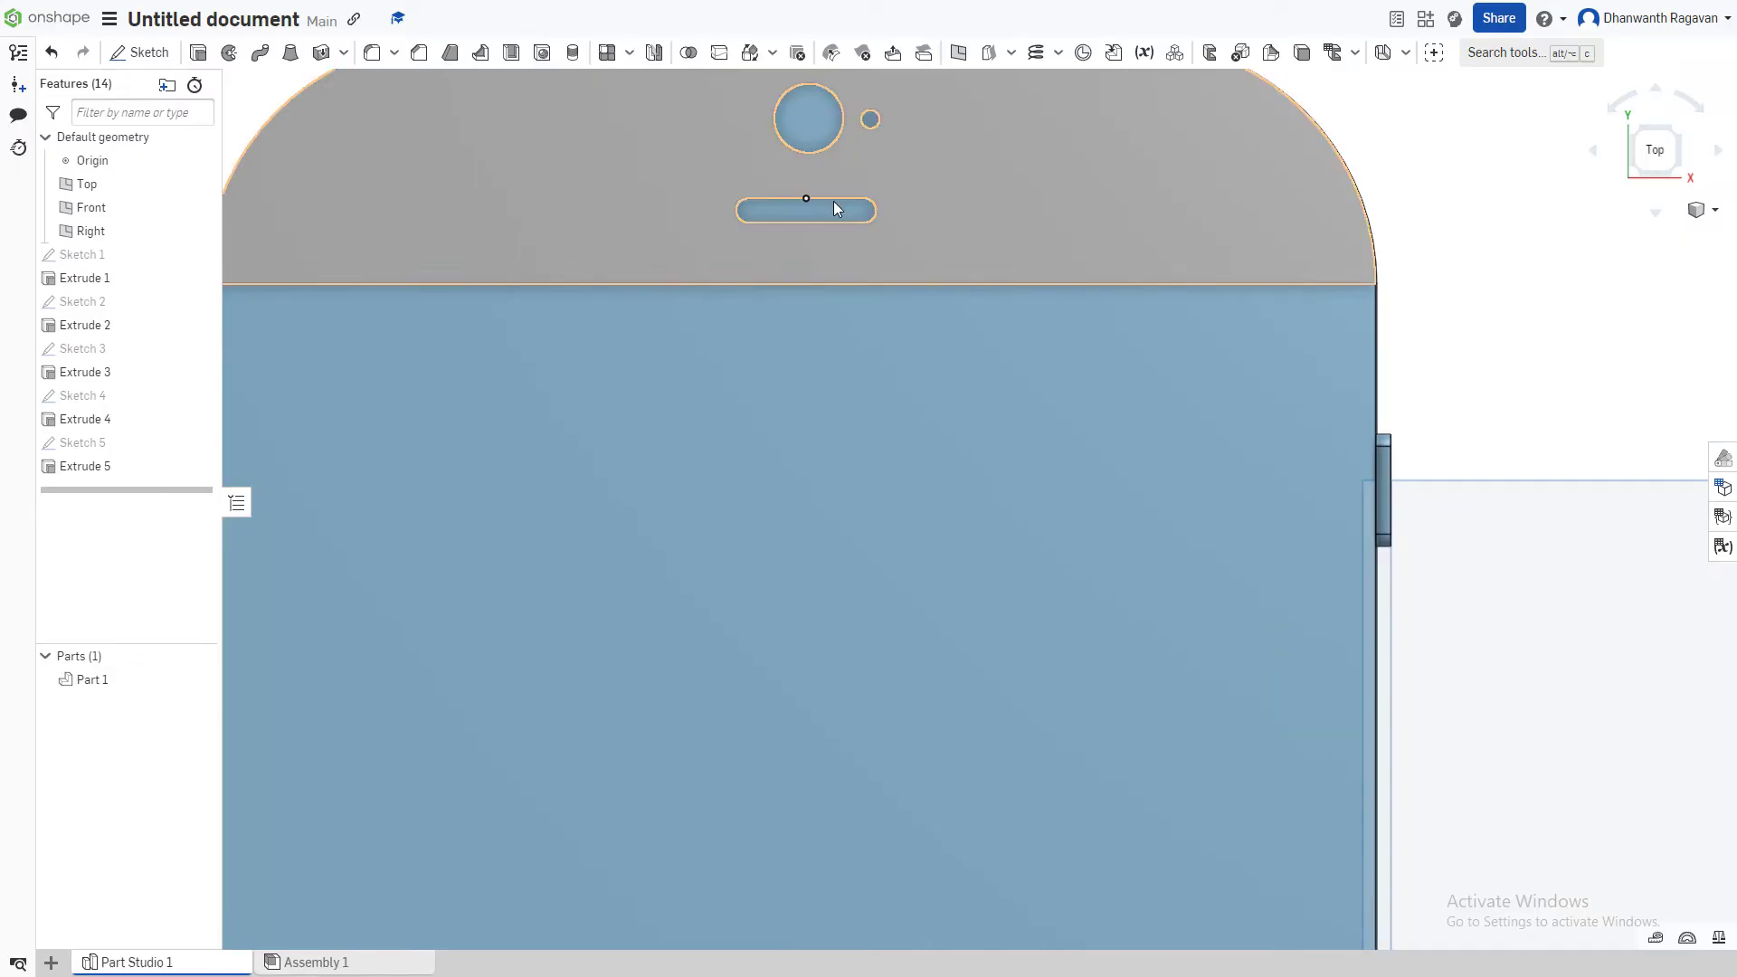
pyautogui.click(835, 210)
pyautogui.click(807, 118)
pyautogui.click(870, 118)
pyautogui.rightClick(810, 116)
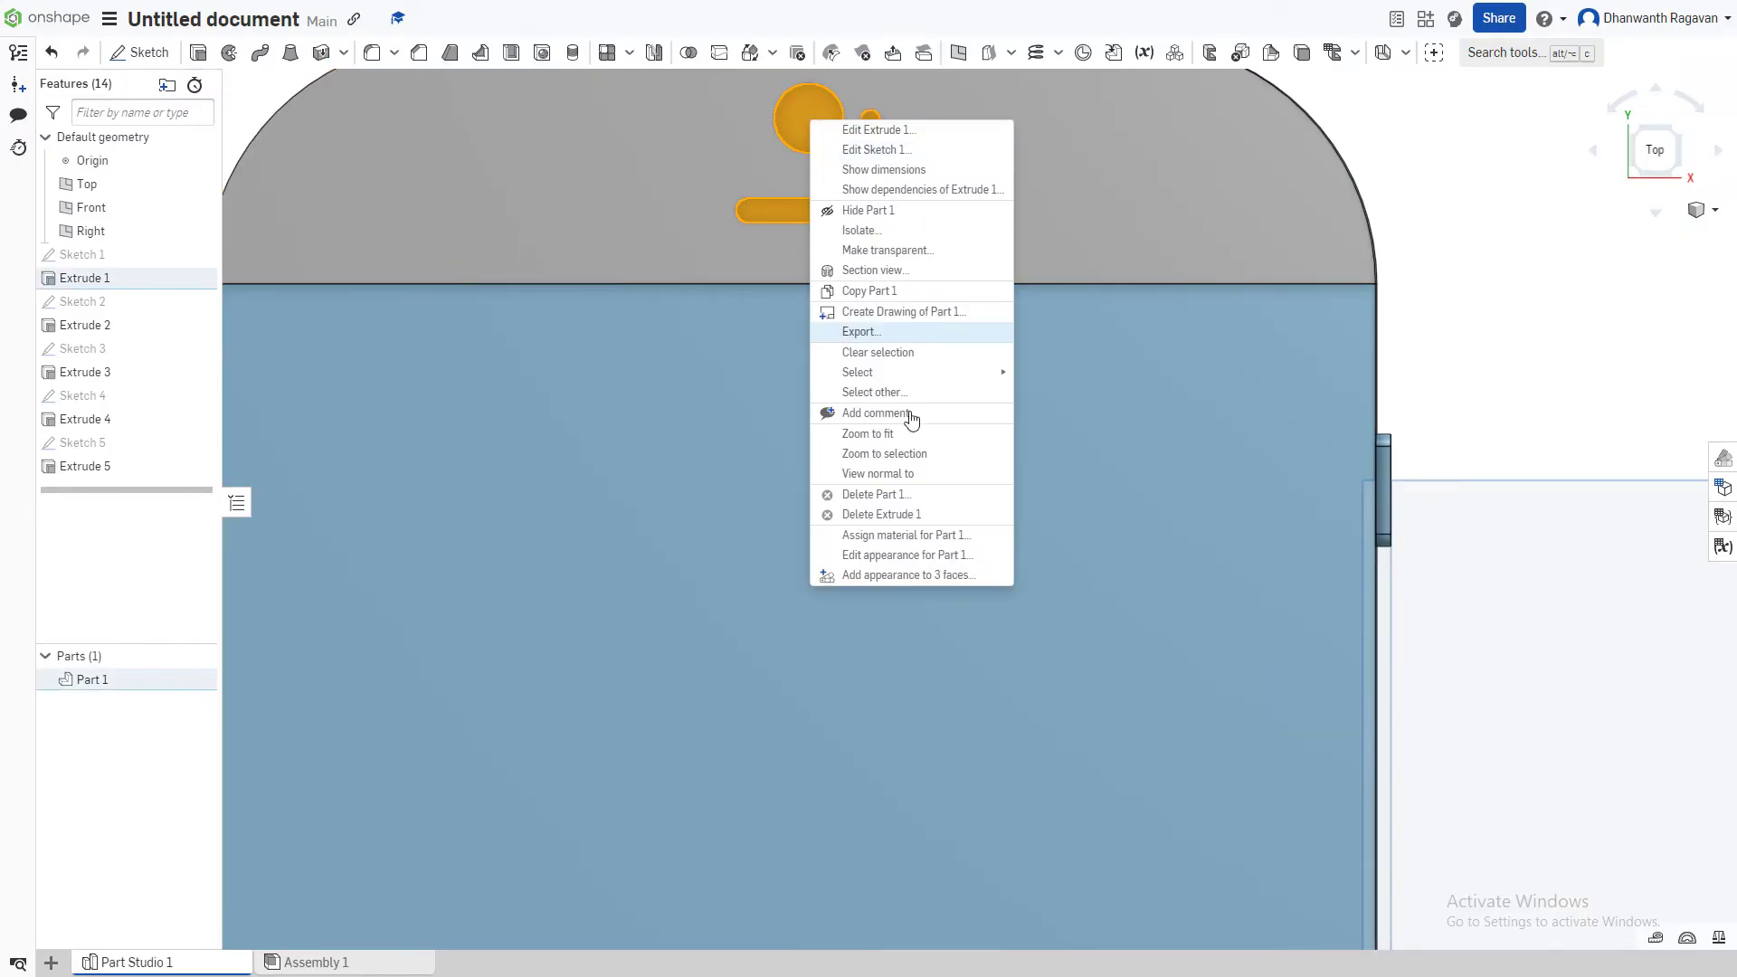
pyautogui.click(930, 576)
pyautogui.click(231, 695)
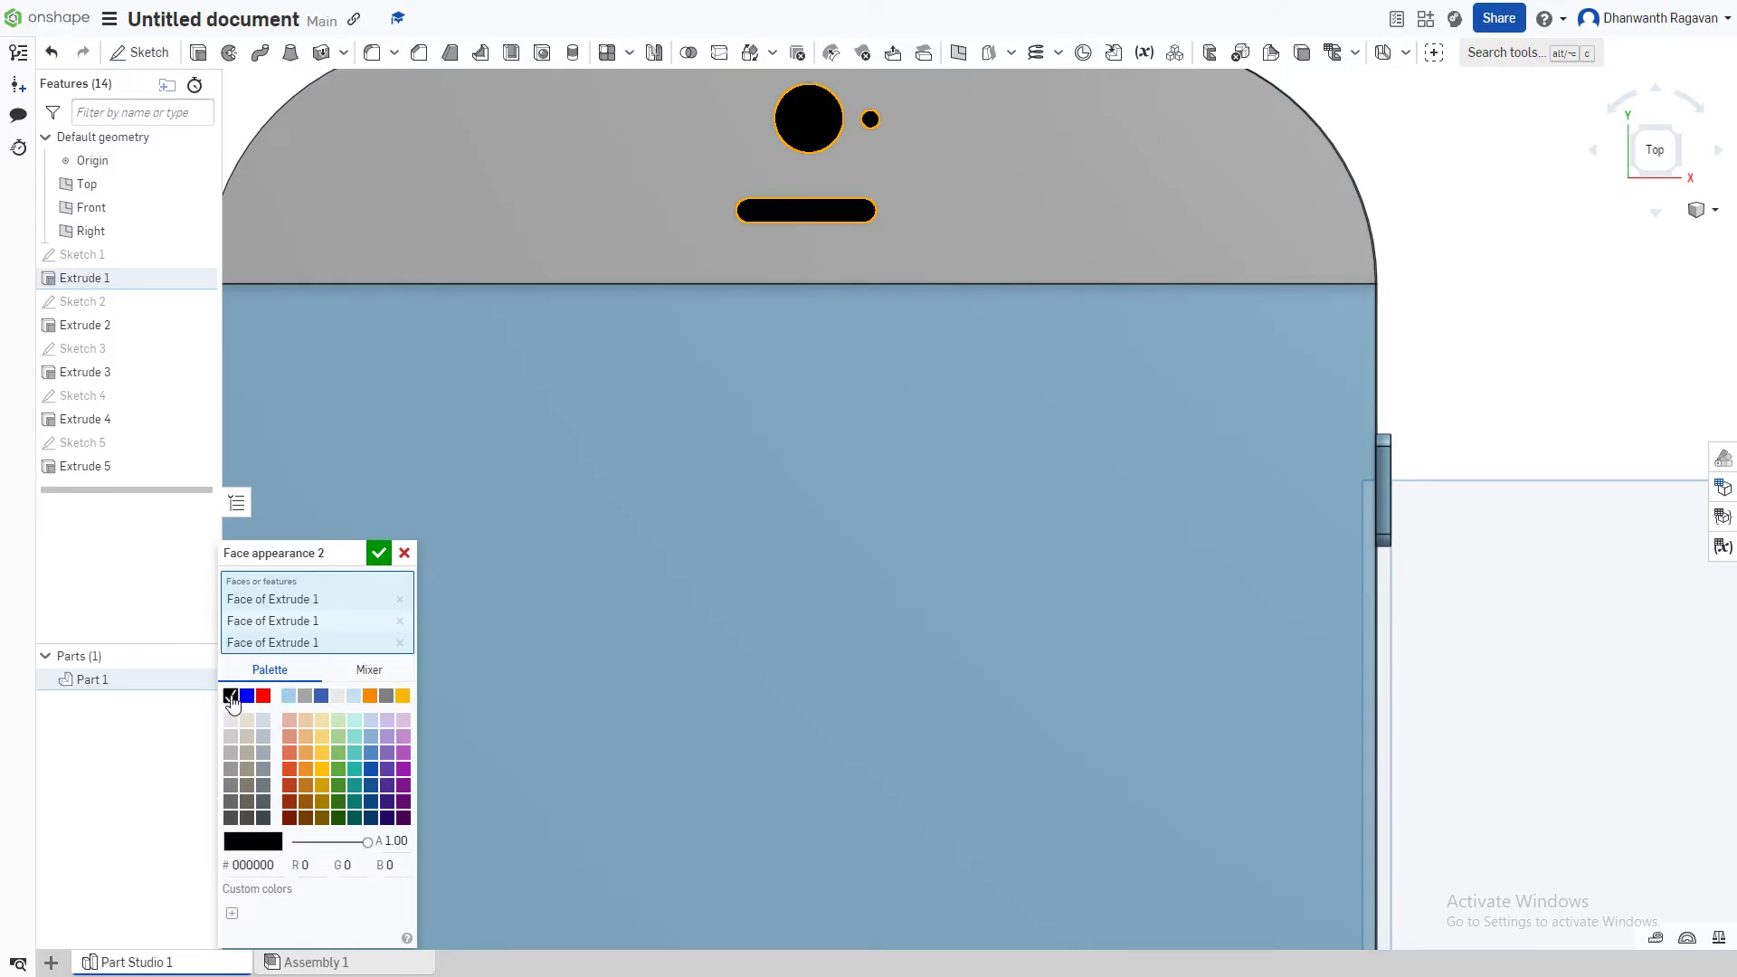
pyautogui.click(378, 553)
# - Apply a black (000000) face appearance to the large screen face between the strips
pyautogui.scroll(-8, 756, 376)
pyautogui.scroll(2, 773, 398)
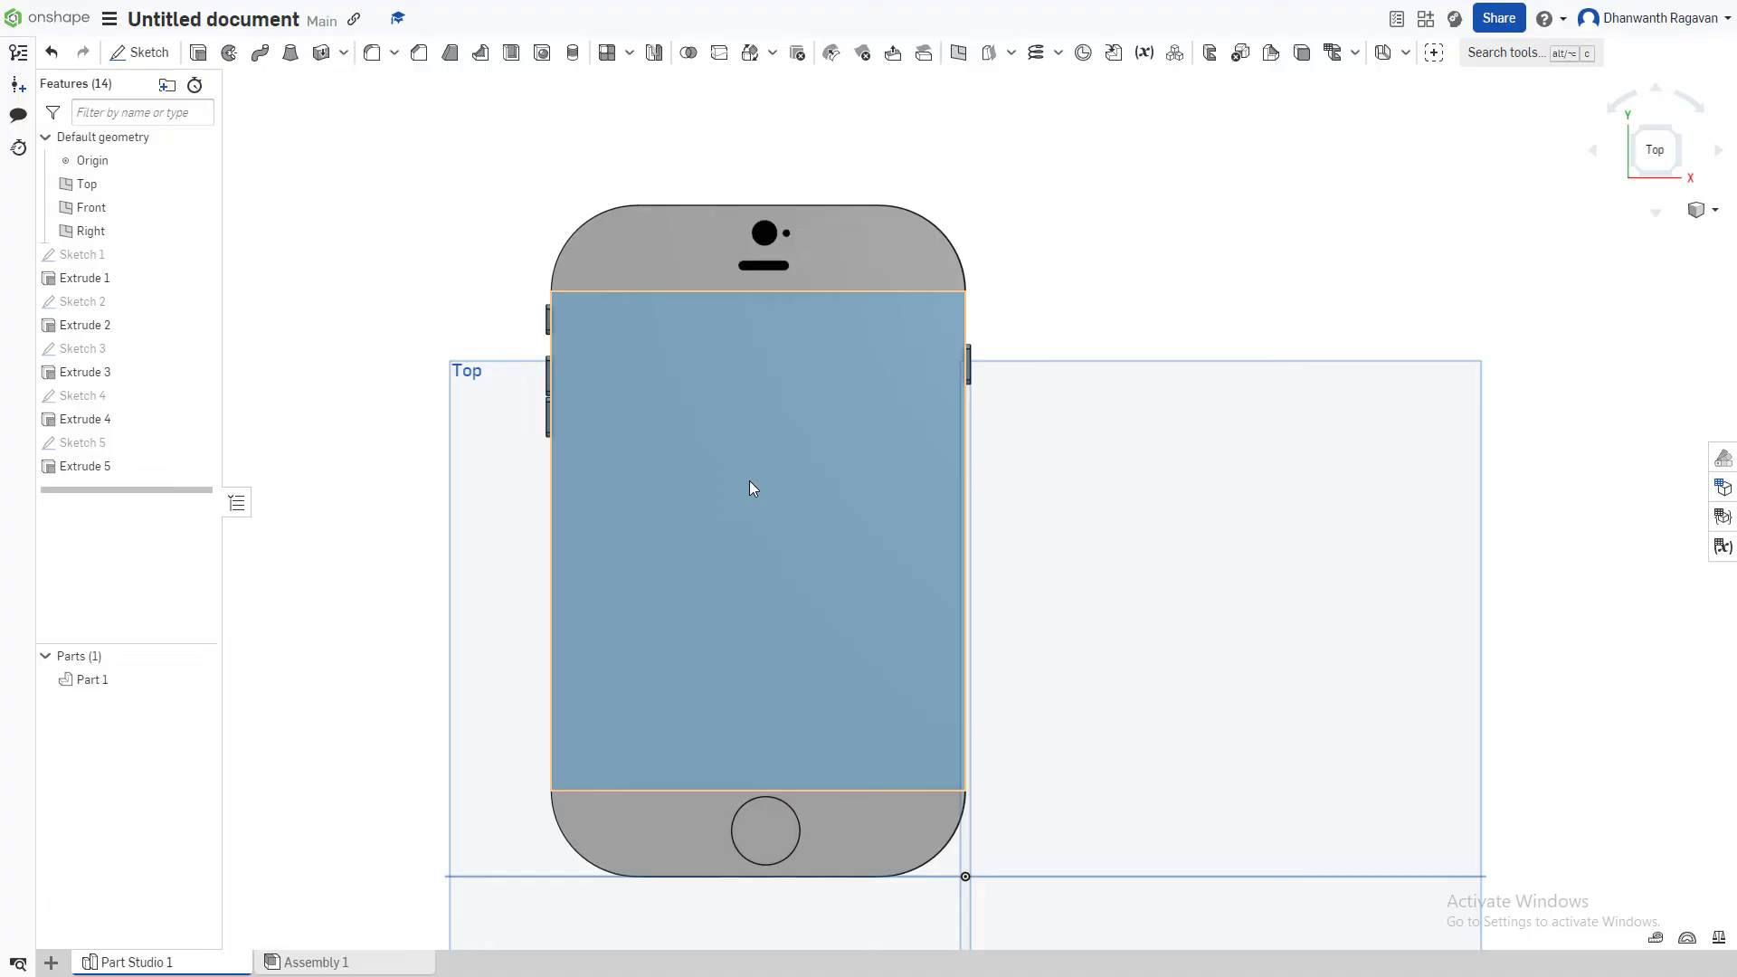
pyautogui.rightClick(790, 507)
pyautogui.click(853, 556)
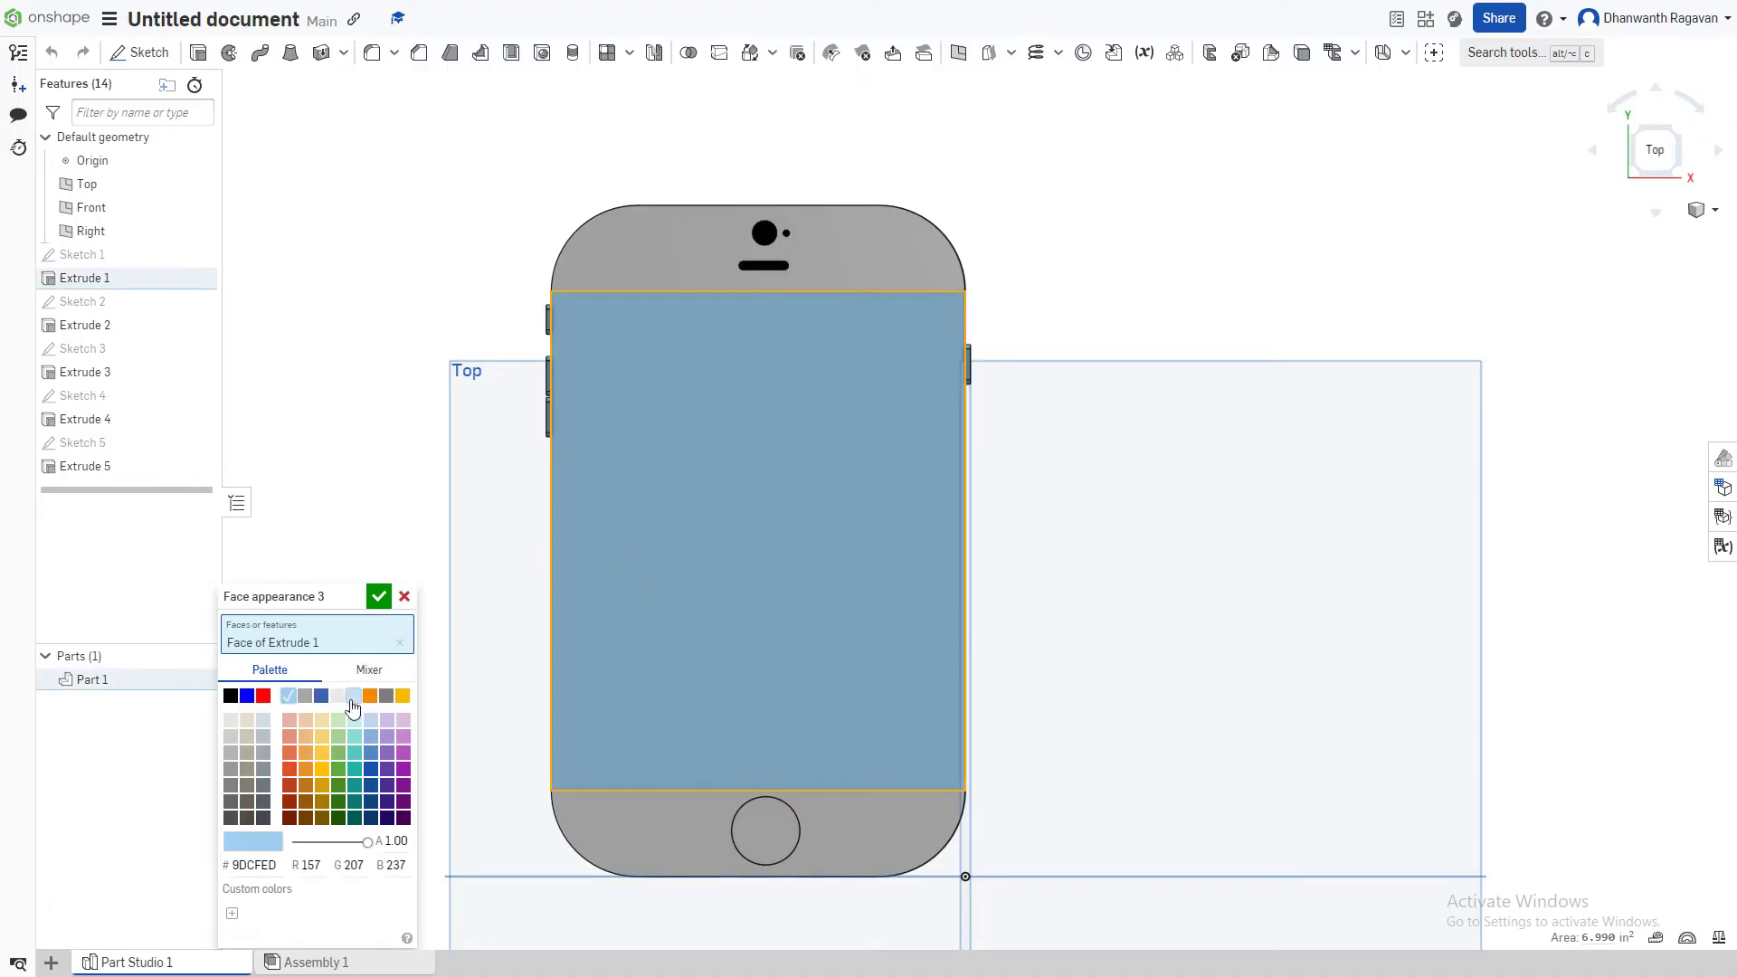
pyautogui.click(230, 696)
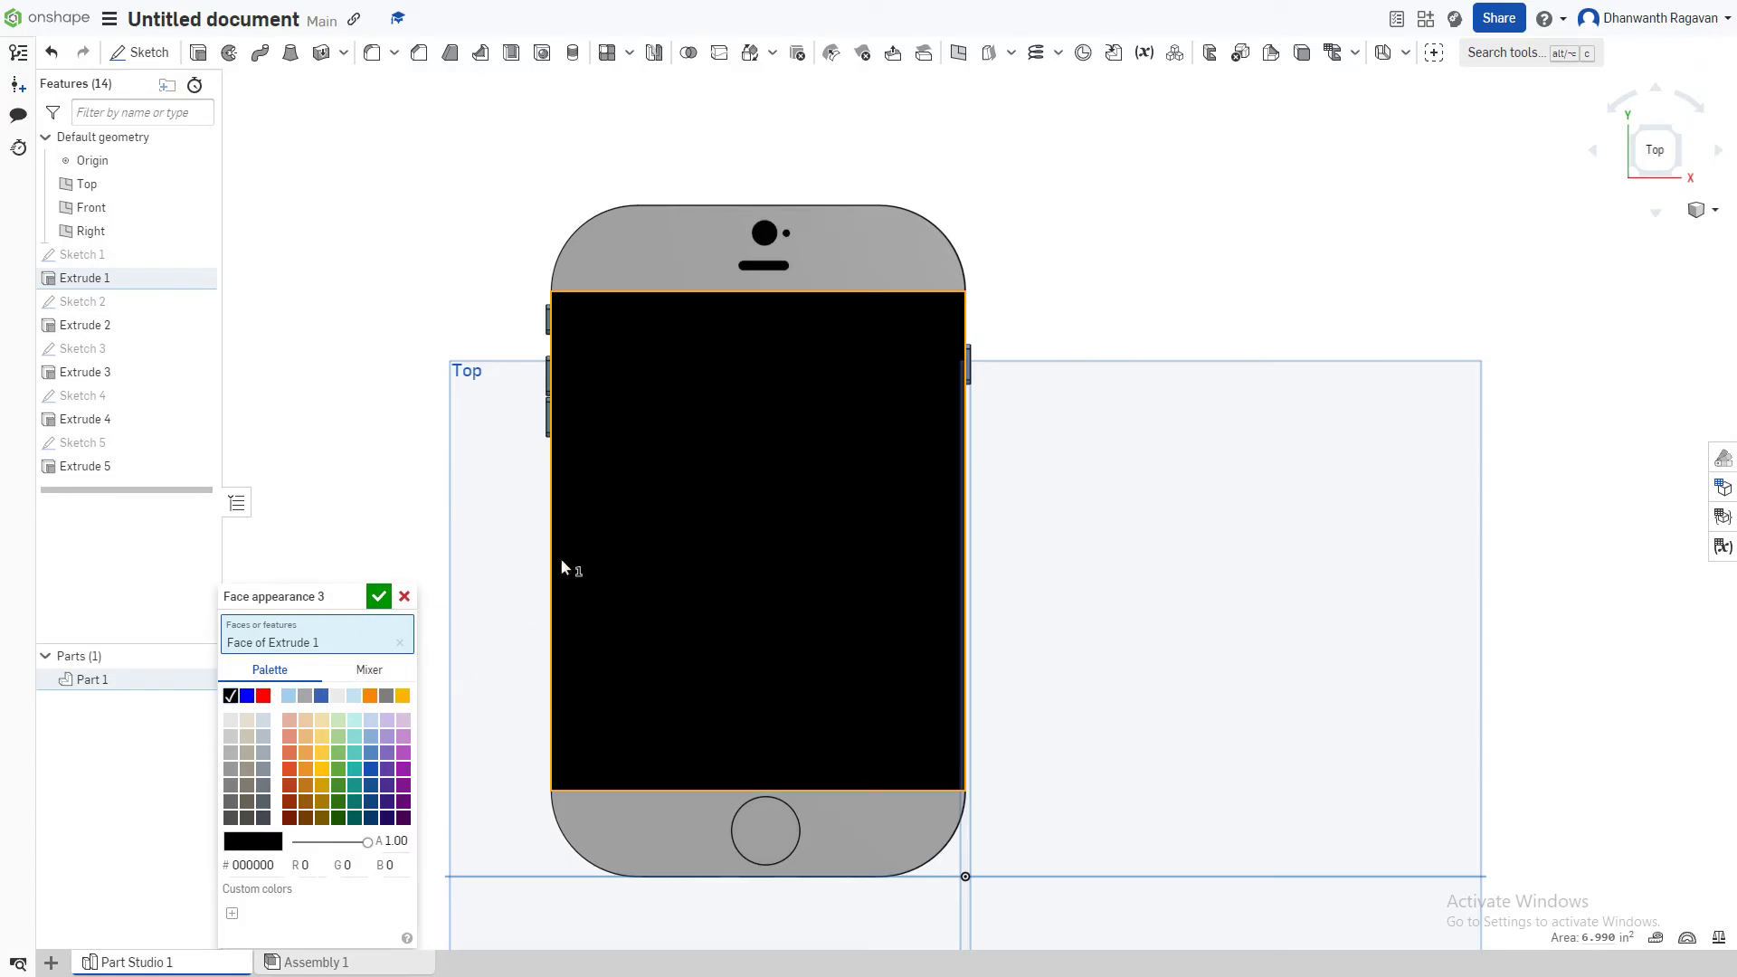
pyautogui.click(378, 597)
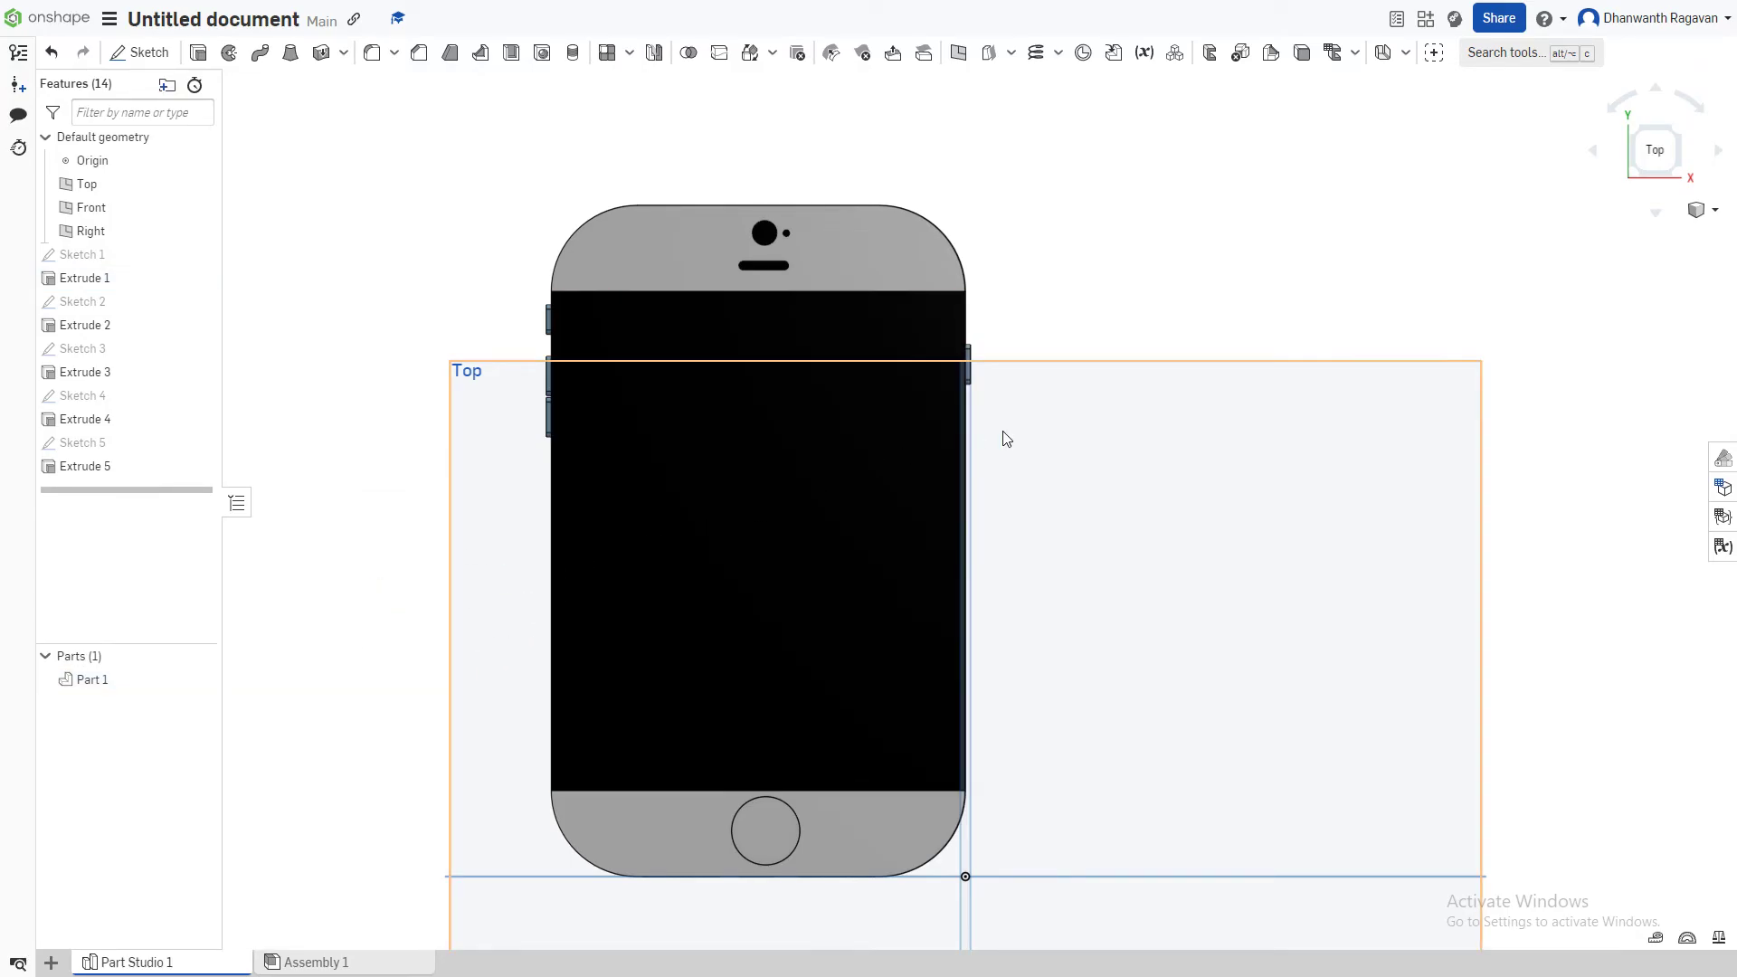
# - Select the phone body's left side face and neighbouring outer faces
pyautogui.moveTo(922, 484); pyautogui.dragTo(951, 531, button='right')
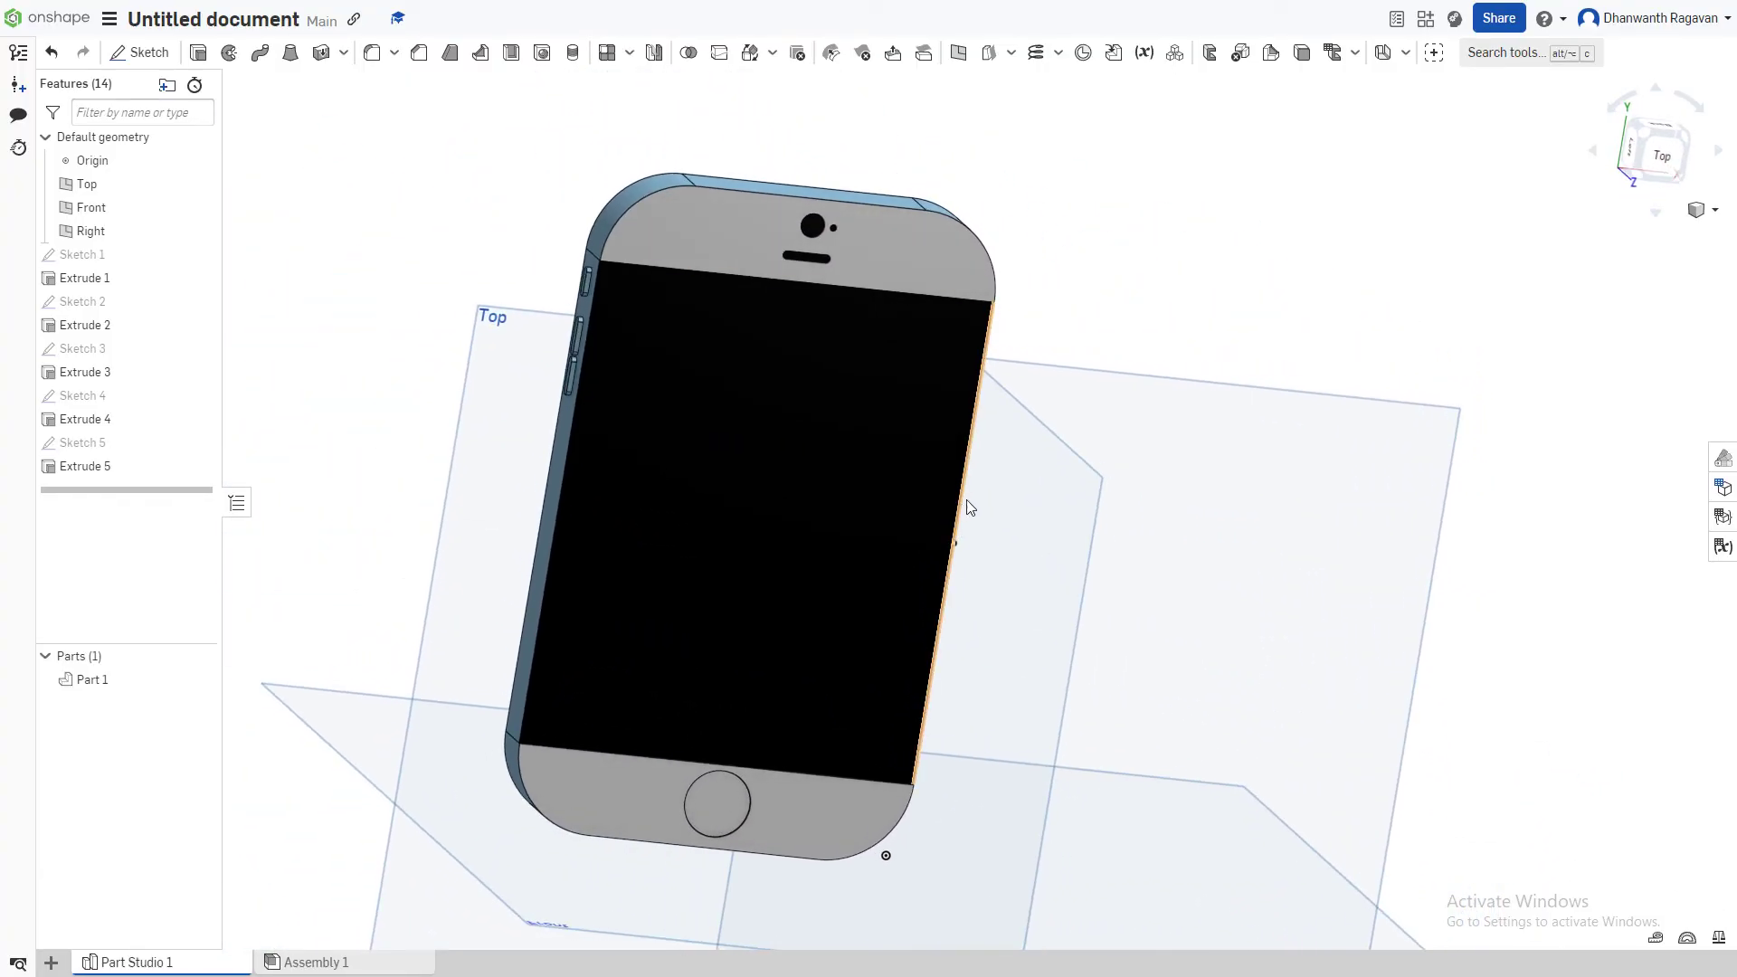
pyautogui.click(1659, 155)
pyautogui.moveTo(894, 359); pyautogui.dragTo(1070, 434, button='right')
pyautogui.click(885, 365)
pyautogui.moveTo(888, 373)
pyautogui.mouseDown(button='right')
pyautogui.moveTo(854, 315)
pyautogui.moveTo(915, 382)
pyautogui.mouseUp(button='right')
pyautogui.click(812, 579)
pyautogui.click(810, 578)
pyautogui.moveTo(810, 578); pyautogui.dragTo(876, 403, button='right')
# - Add the raised button faces on the left side to the selection
pyautogui.scroll(5, 891, 391)
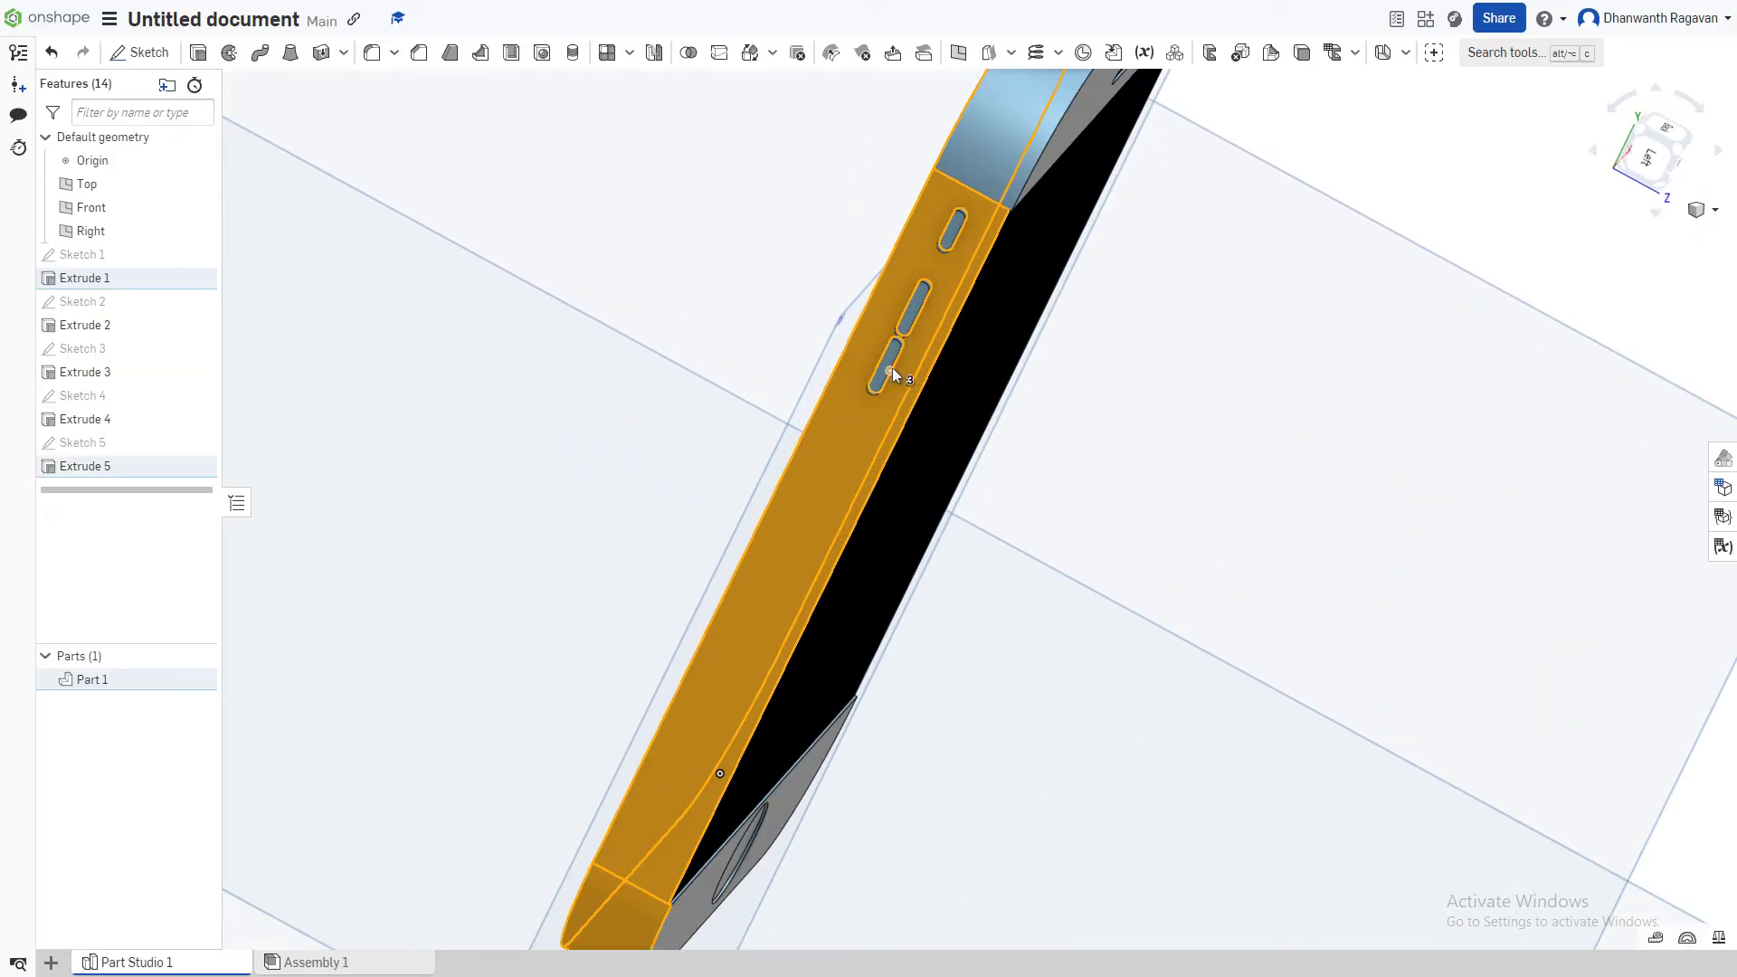
pyautogui.scroll(5, 890, 367)
pyautogui.click(883, 339)
pyautogui.click(927, 239)
# - Extend the selection with the remaining rear corner, the right side face and its raised button
pyautogui.moveTo(930, 219); pyautogui.dragTo(1094, 187, button='right')
pyautogui.scroll(-5, 1116, 171)
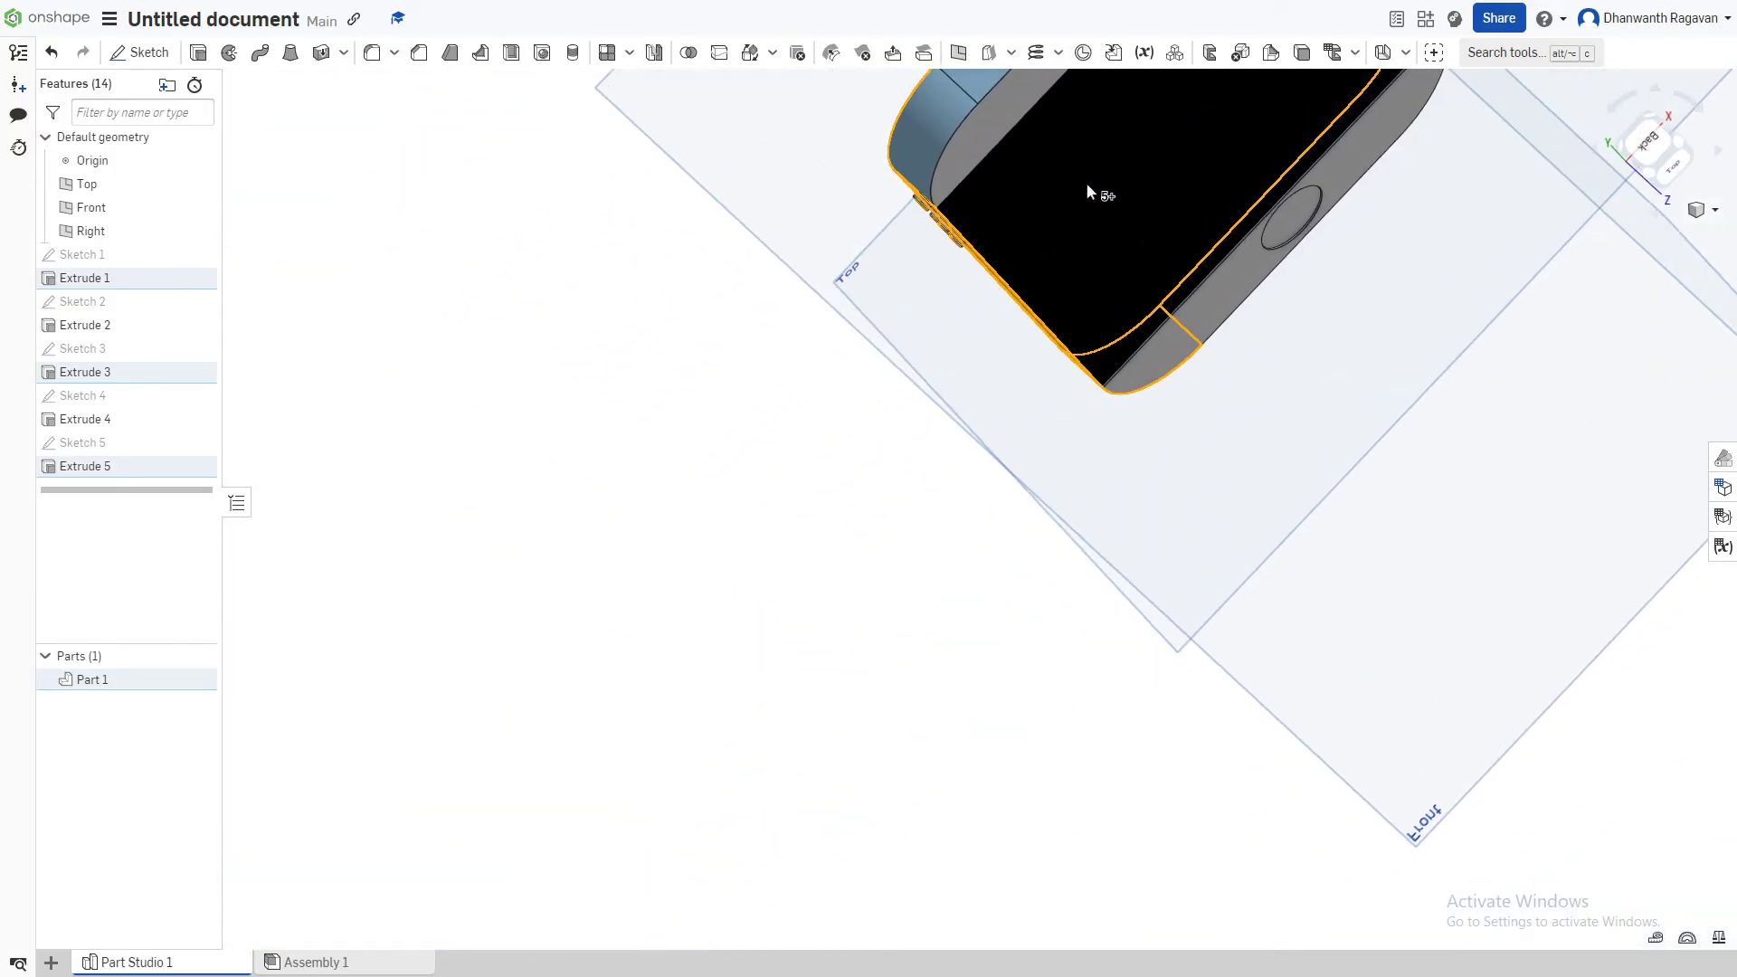
pyautogui.scroll(-3, 1094, 185)
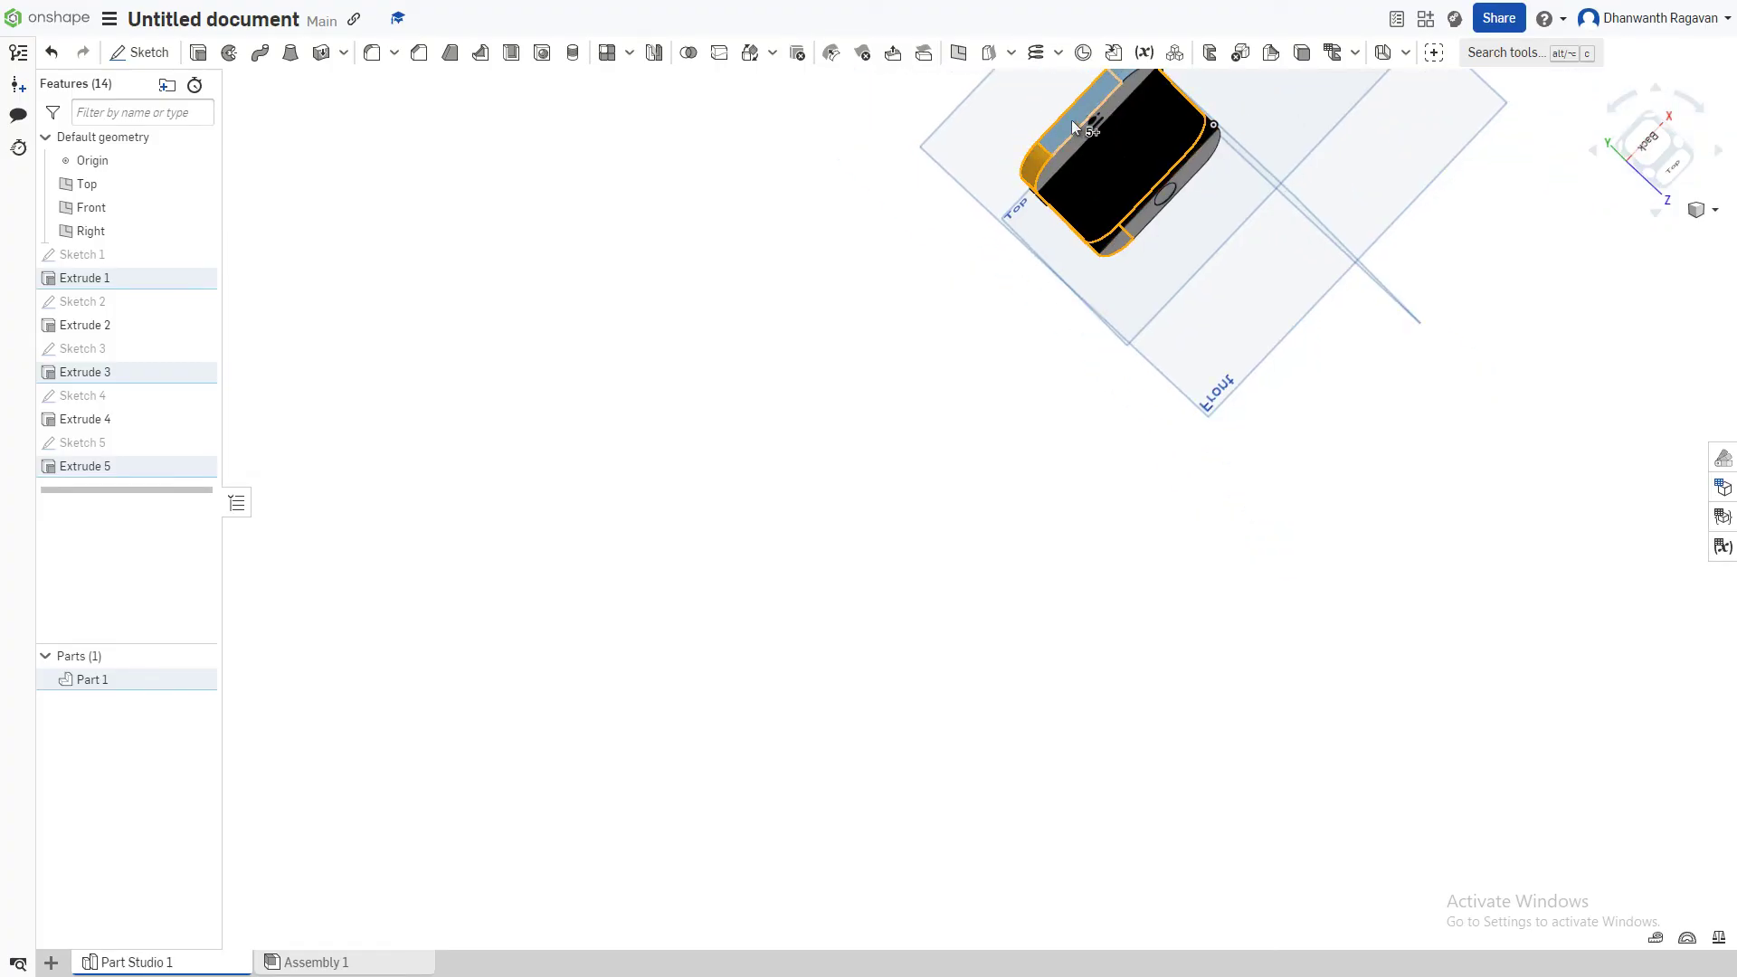
pyautogui.moveTo(1493, 125); pyautogui.dragTo(1088, 240, button='right')
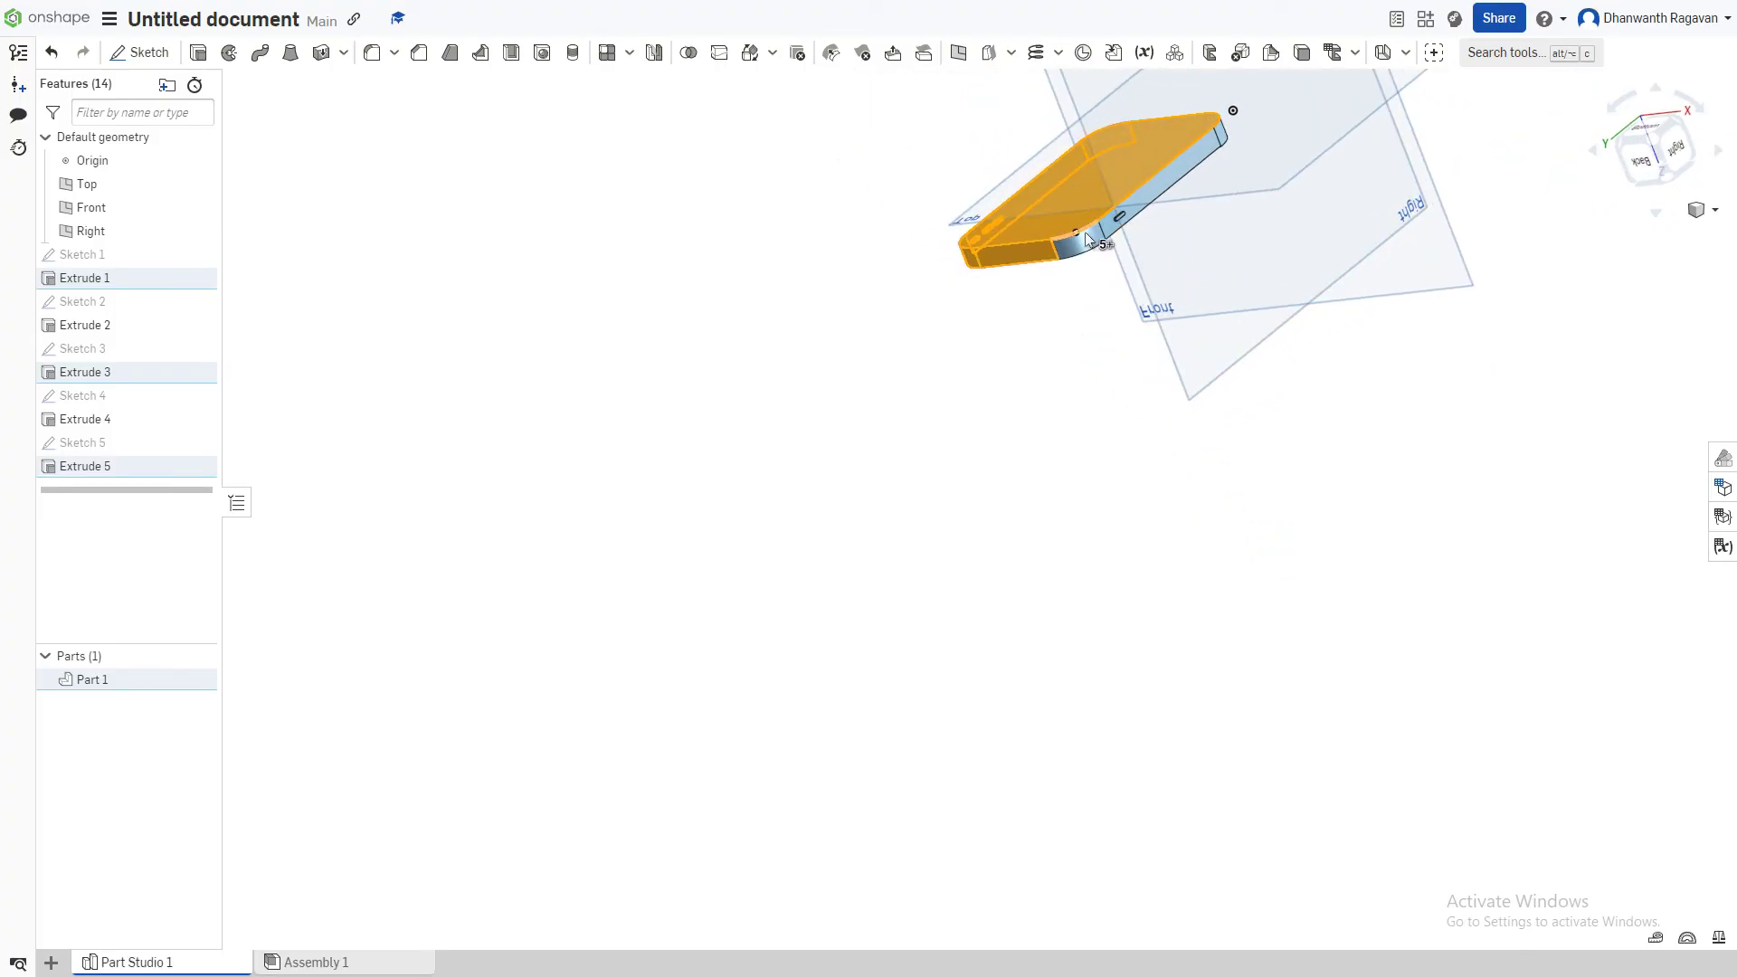
pyautogui.scroll(2, 1099, 240)
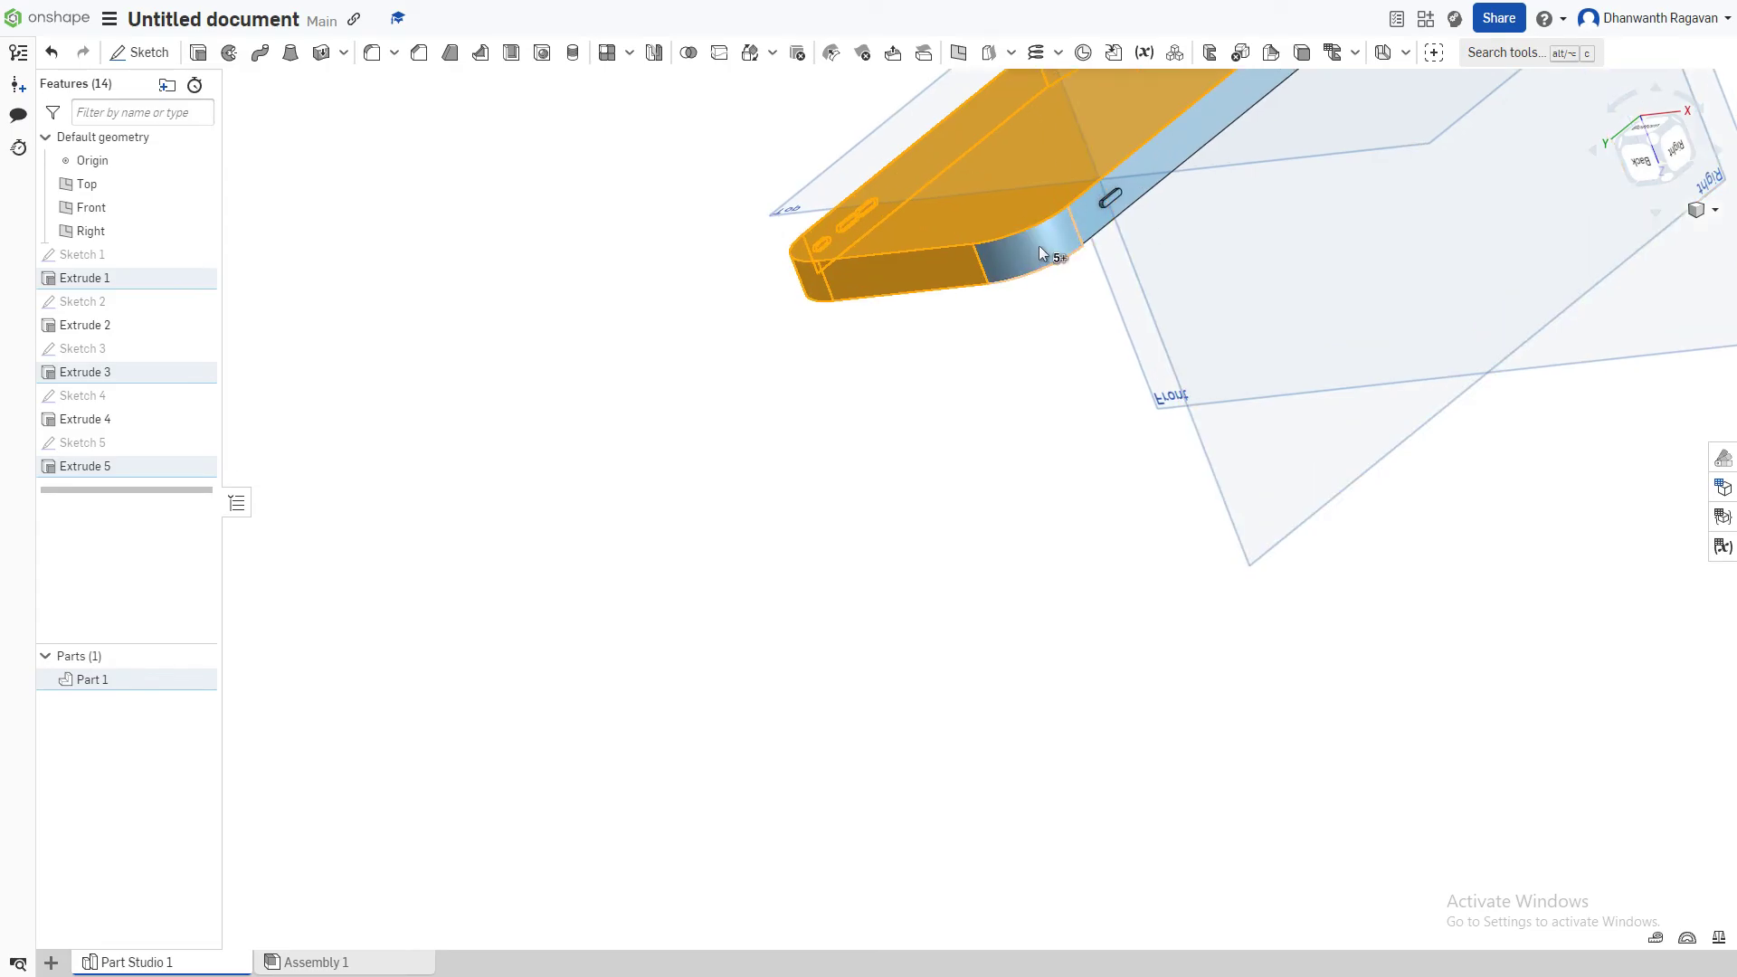
pyautogui.scroll(2, 1139, 214)
pyautogui.moveTo(1145, 212); pyautogui.dragTo(1120, 192, button='right')
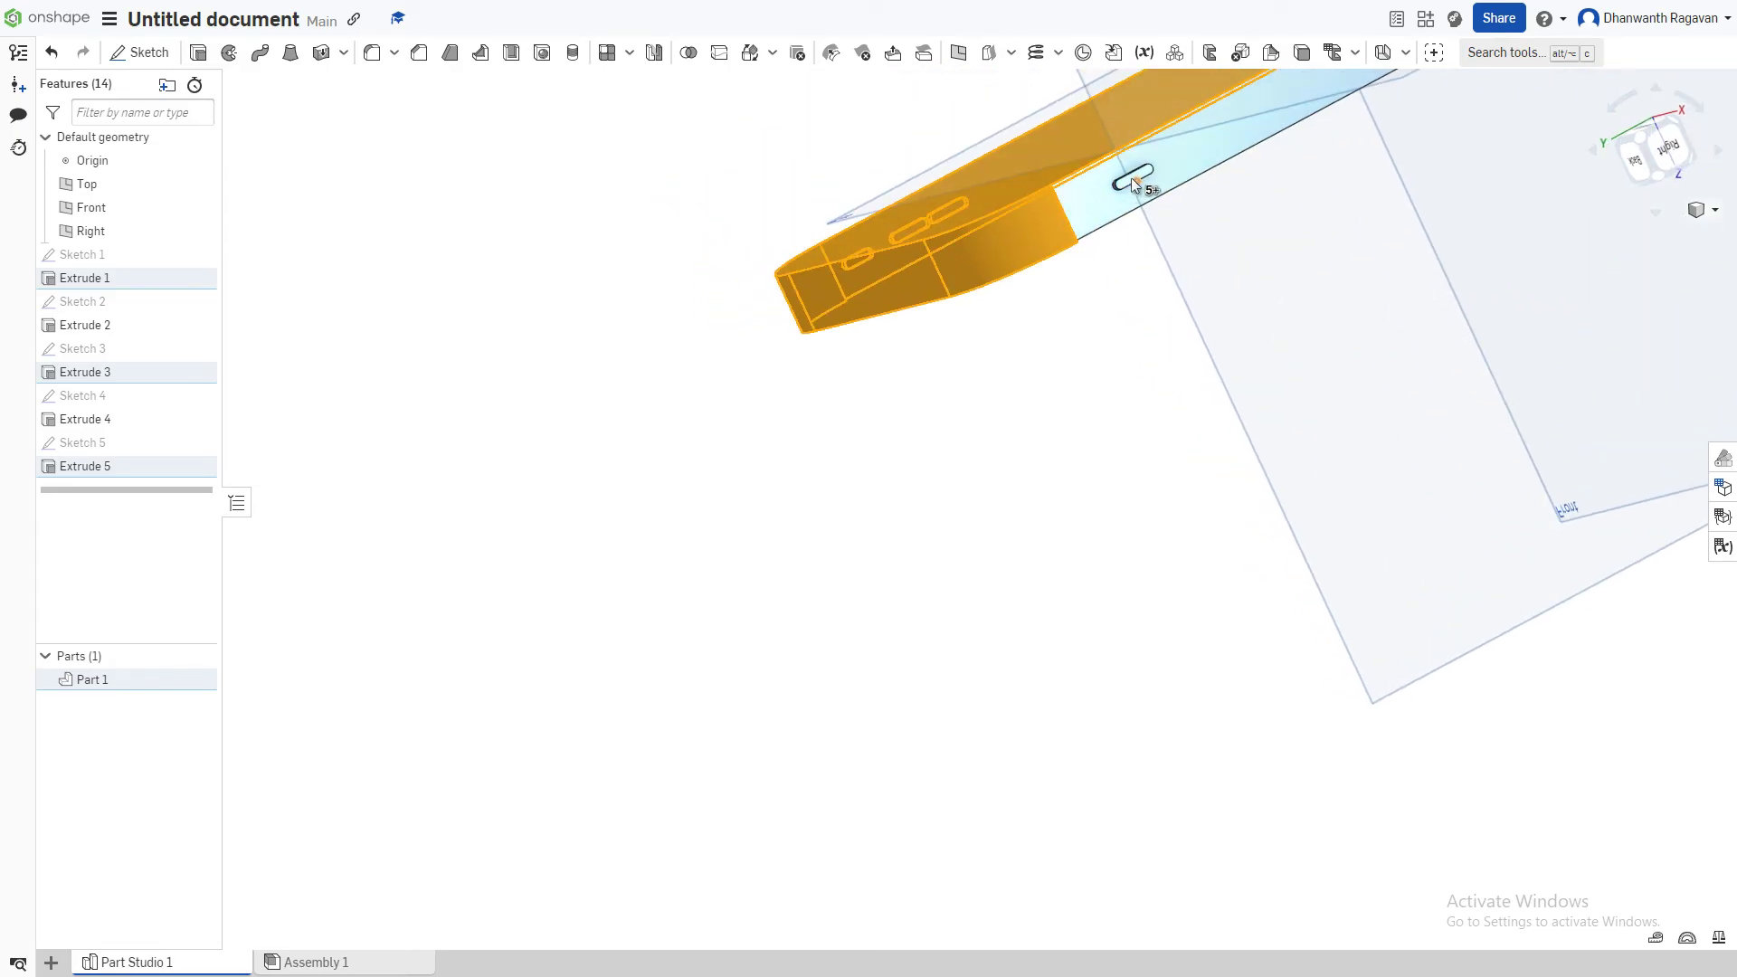
pyautogui.scroll(2, 1135, 181)
pyautogui.click(1148, 180)
# - Inspect the face selection closely around the right side button and along both sides of the phone
pyautogui.scroll(-3, 1279, 167)
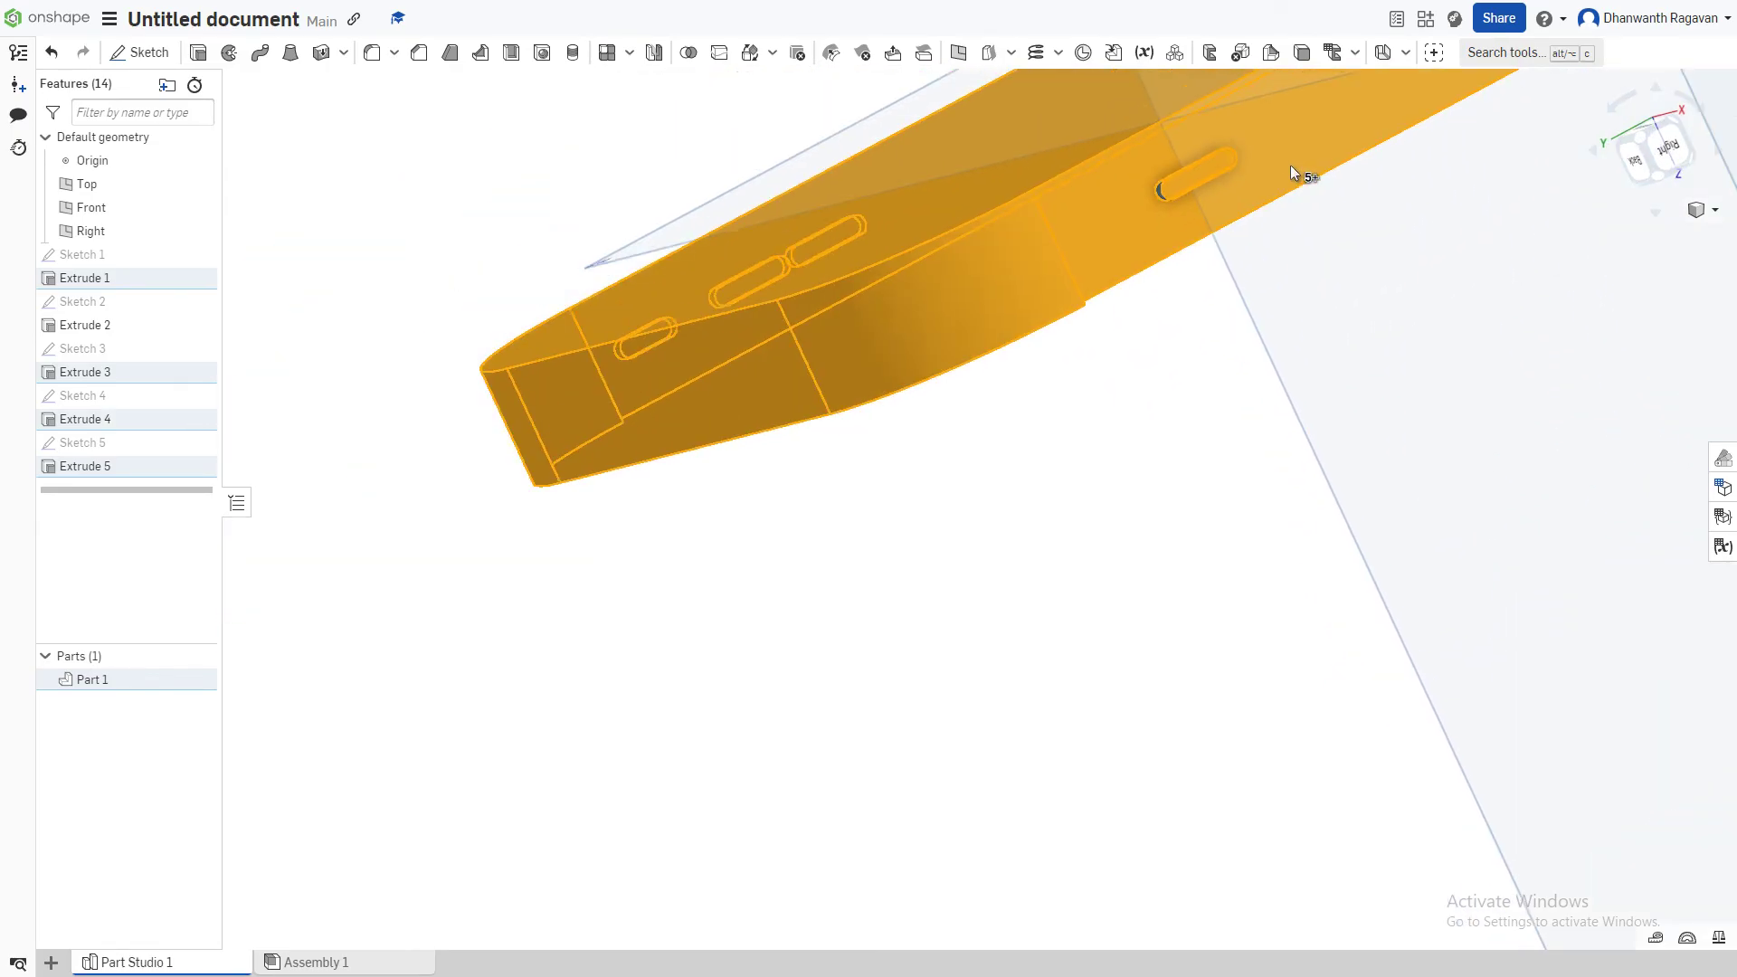
pyautogui.scroll(2, 1302, 170)
pyautogui.scroll(-3, 1122, 259)
pyautogui.moveTo(1122, 260); pyautogui.dragTo(1171, 167, button='right')
pyautogui.scroll(4, 1020, 380)
pyautogui.moveTo(972, 351); pyautogui.dragTo(1198, 489, button='right')
pyautogui.scroll(5, 1082, 325)
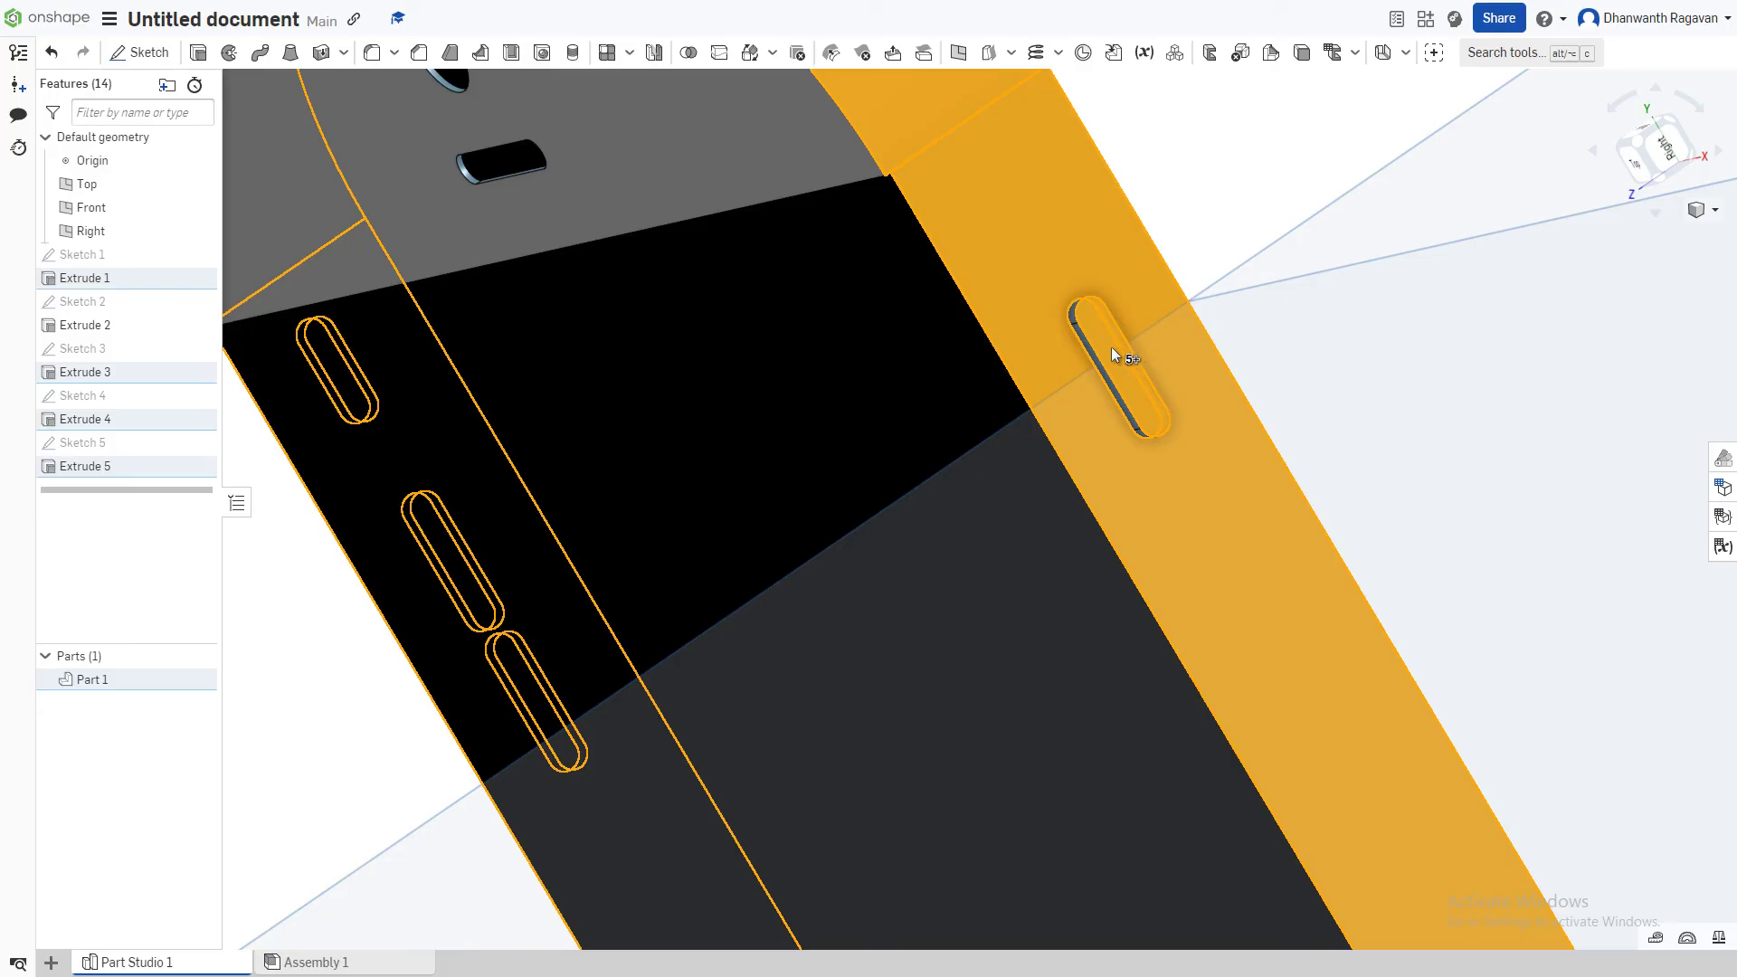
pyautogui.scroll(2, 1094, 352)
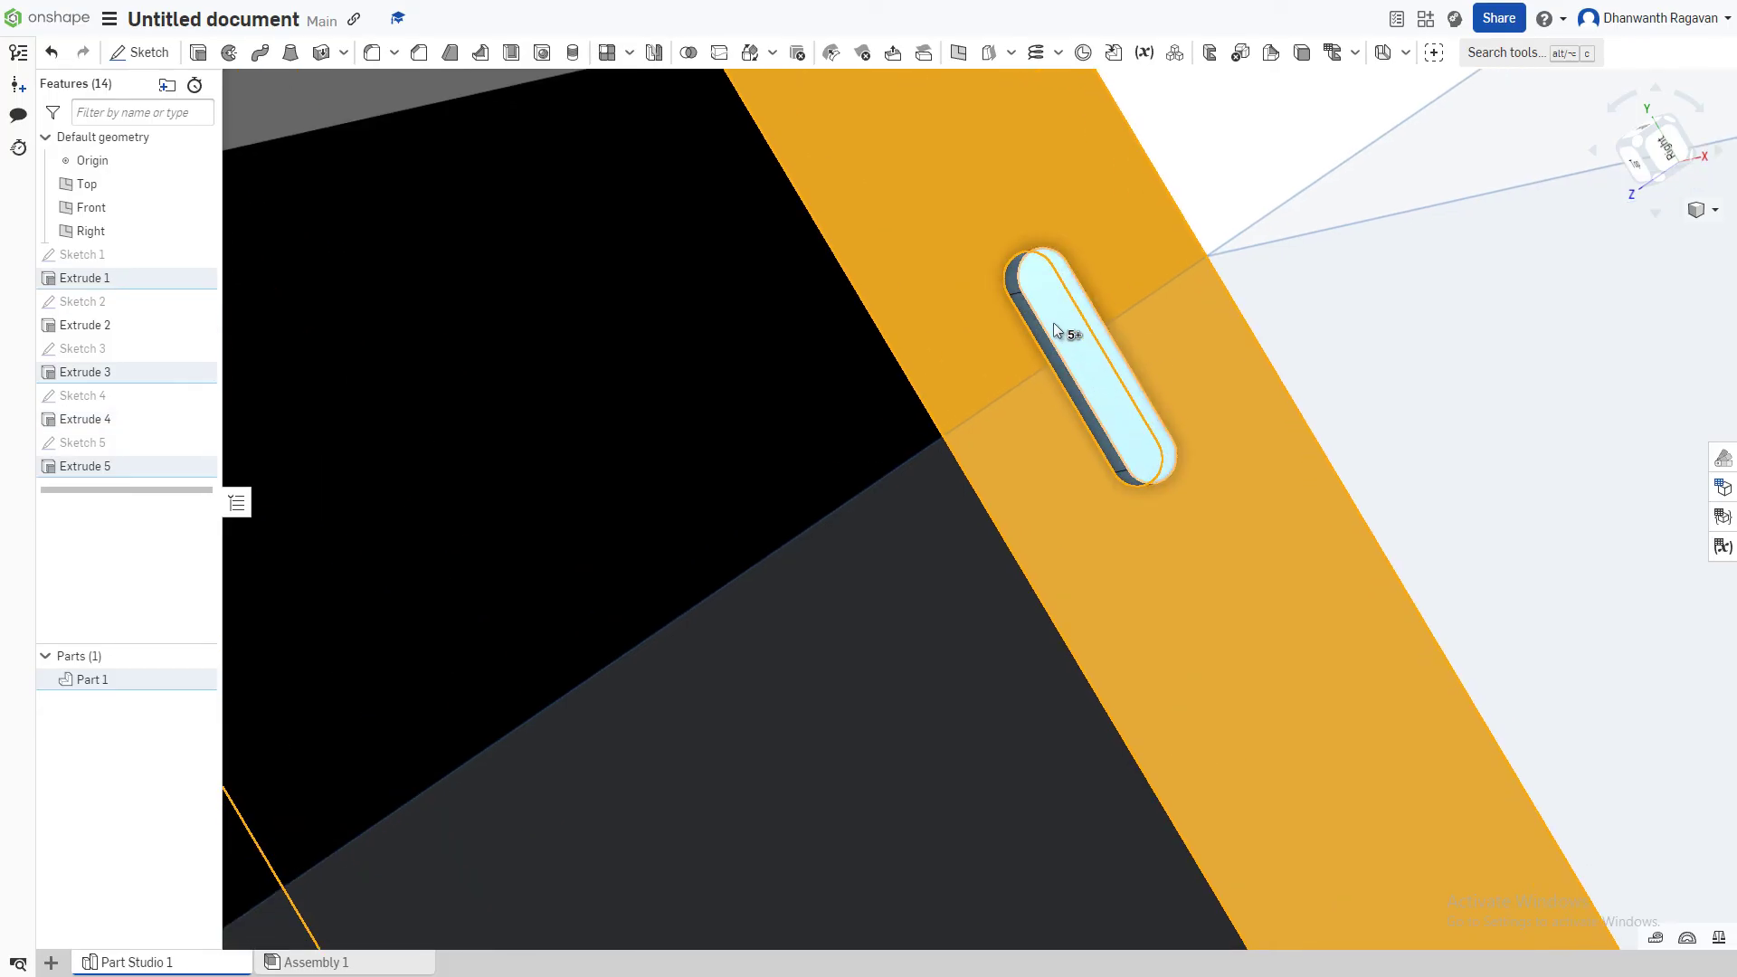
pyautogui.scroll(-5, 1055, 326)
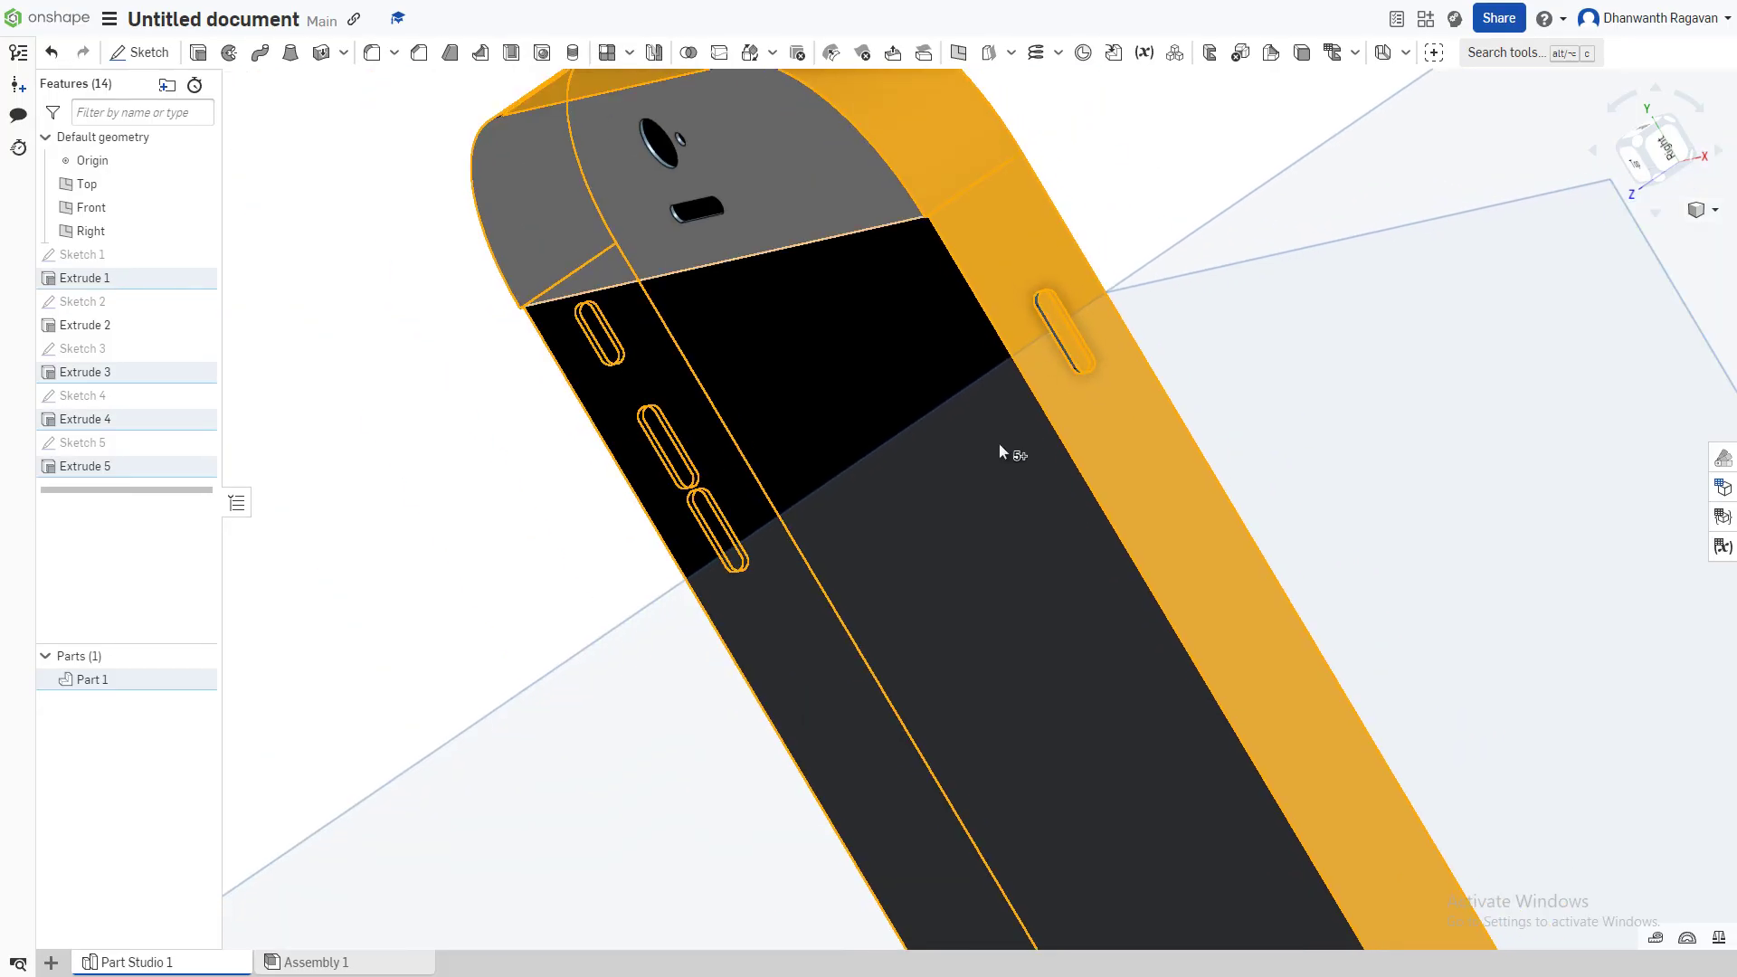
pyautogui.moveTo(999, 450); pyautogui.dragTo(1077, 392, button='right')
pyautogui.scroll(-8, 1041, 398)
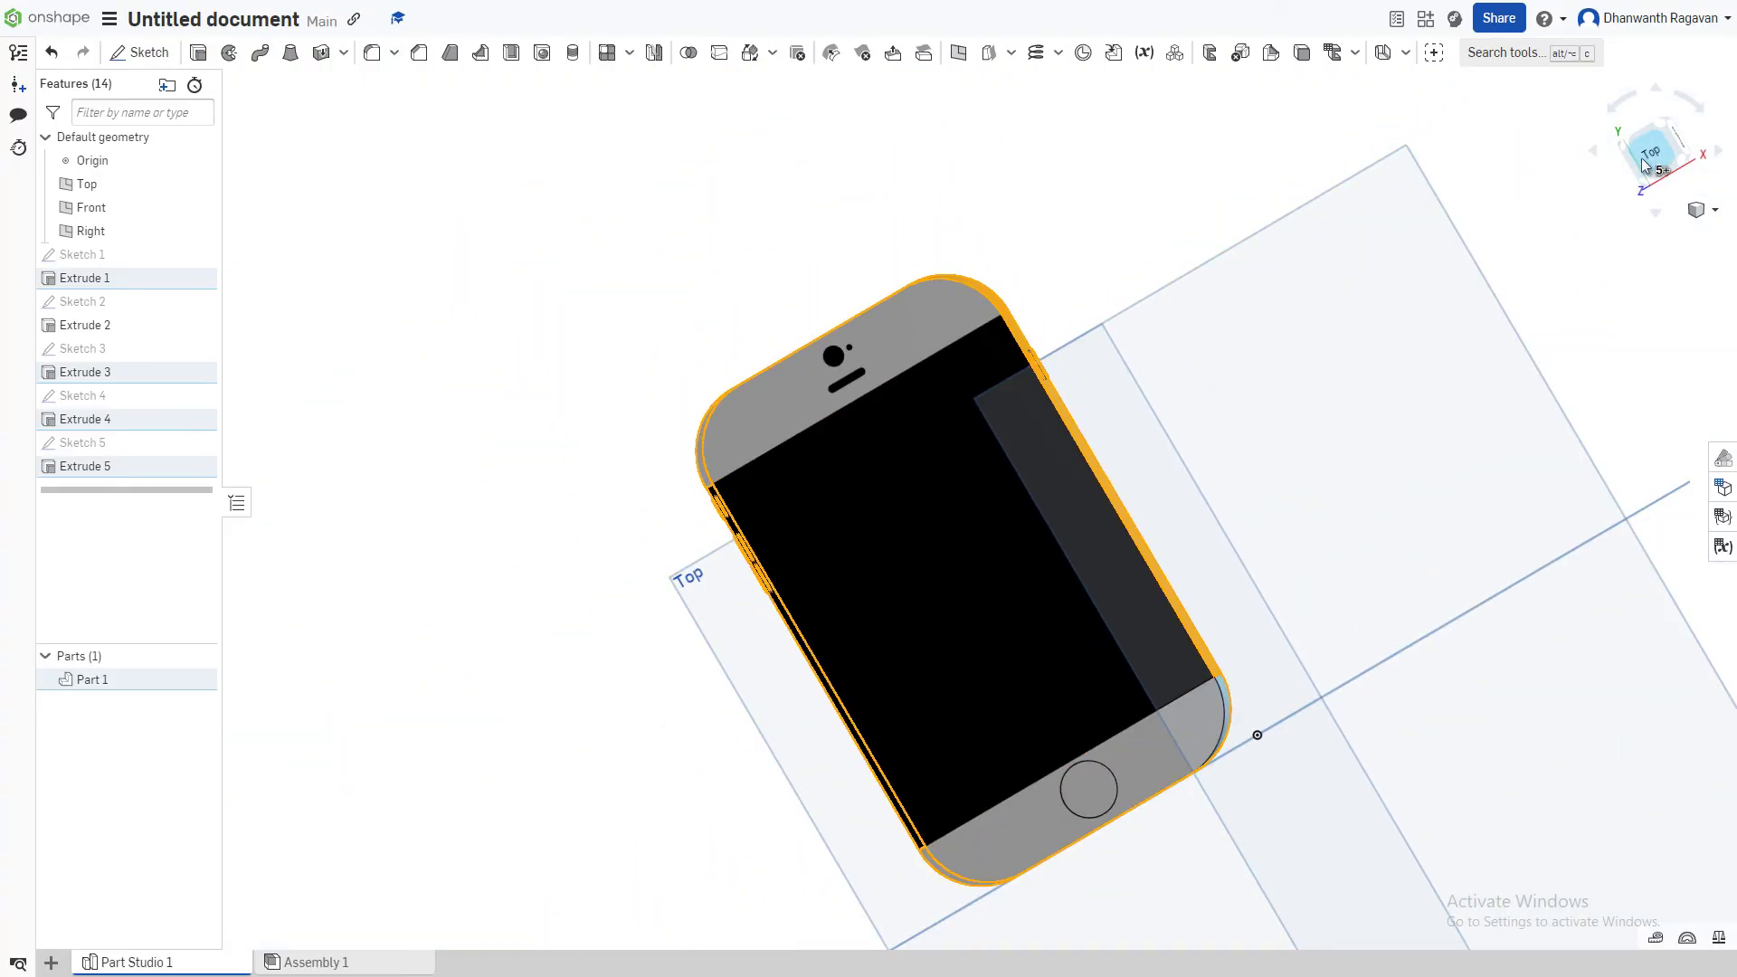
# - Apply a red face appearance to all selected outer faces of the phone body and its raised side buttons
pyautogui.click(1644, 166)
pyautogui.moveTo(871, 393); pyautogui.dragTo(822, 368, button='right')
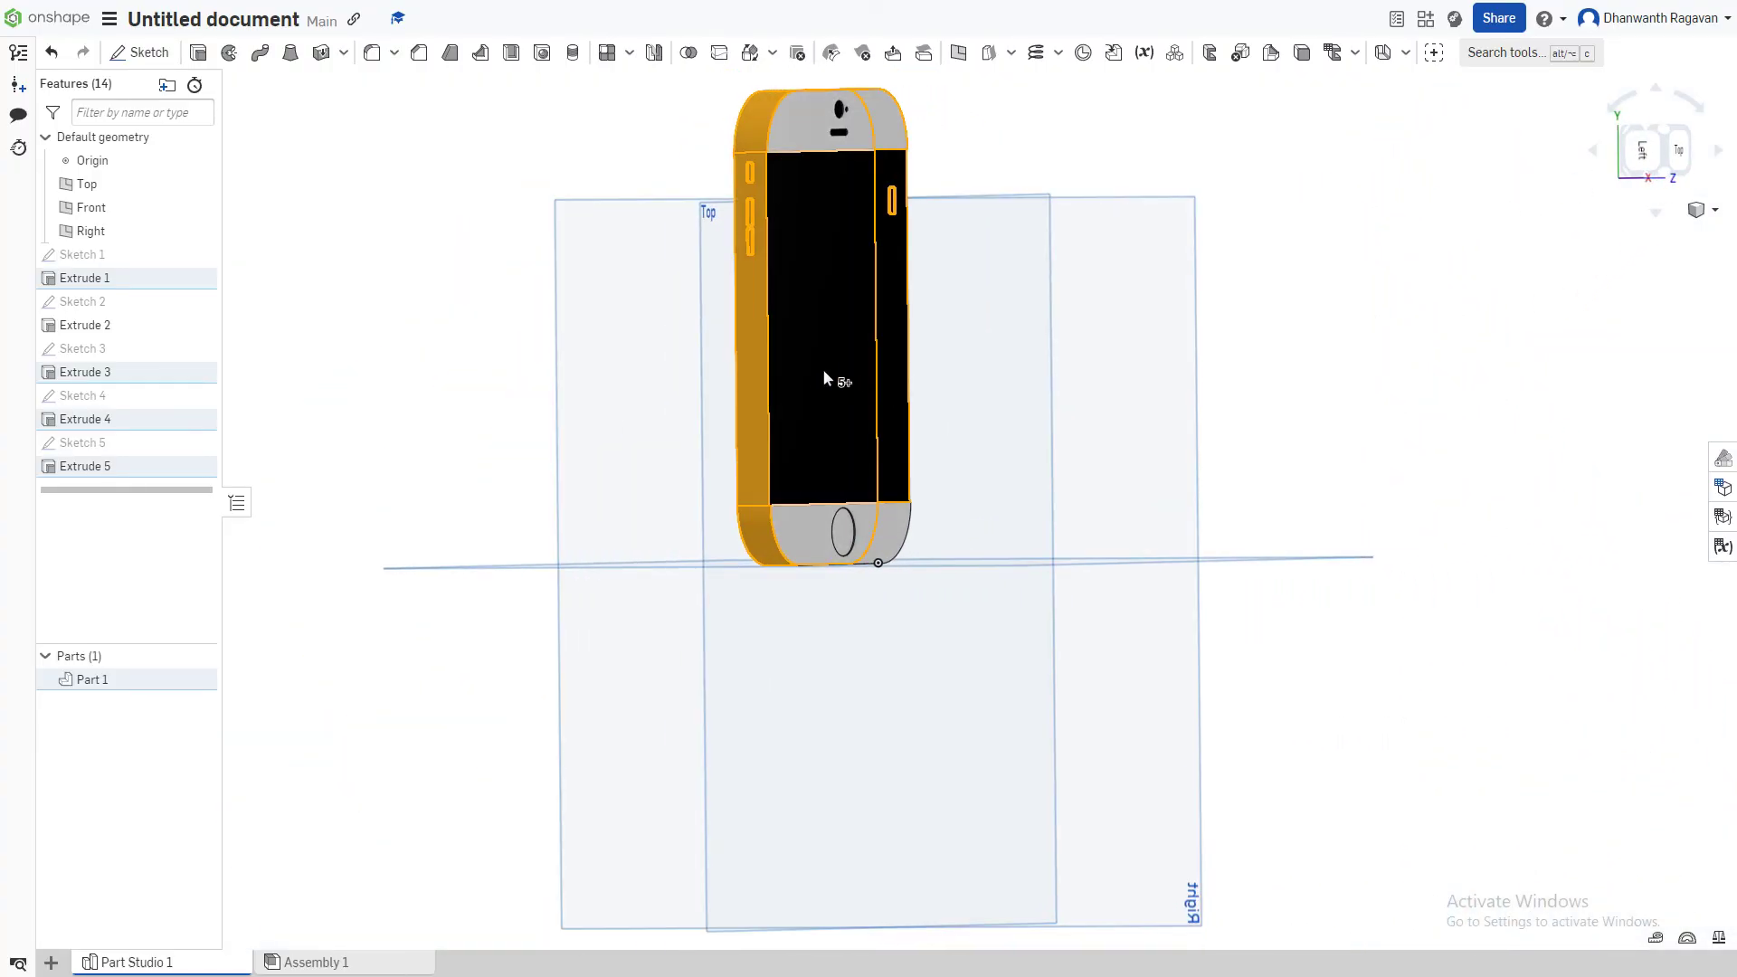
pyautogui.rightClick(758, 376)
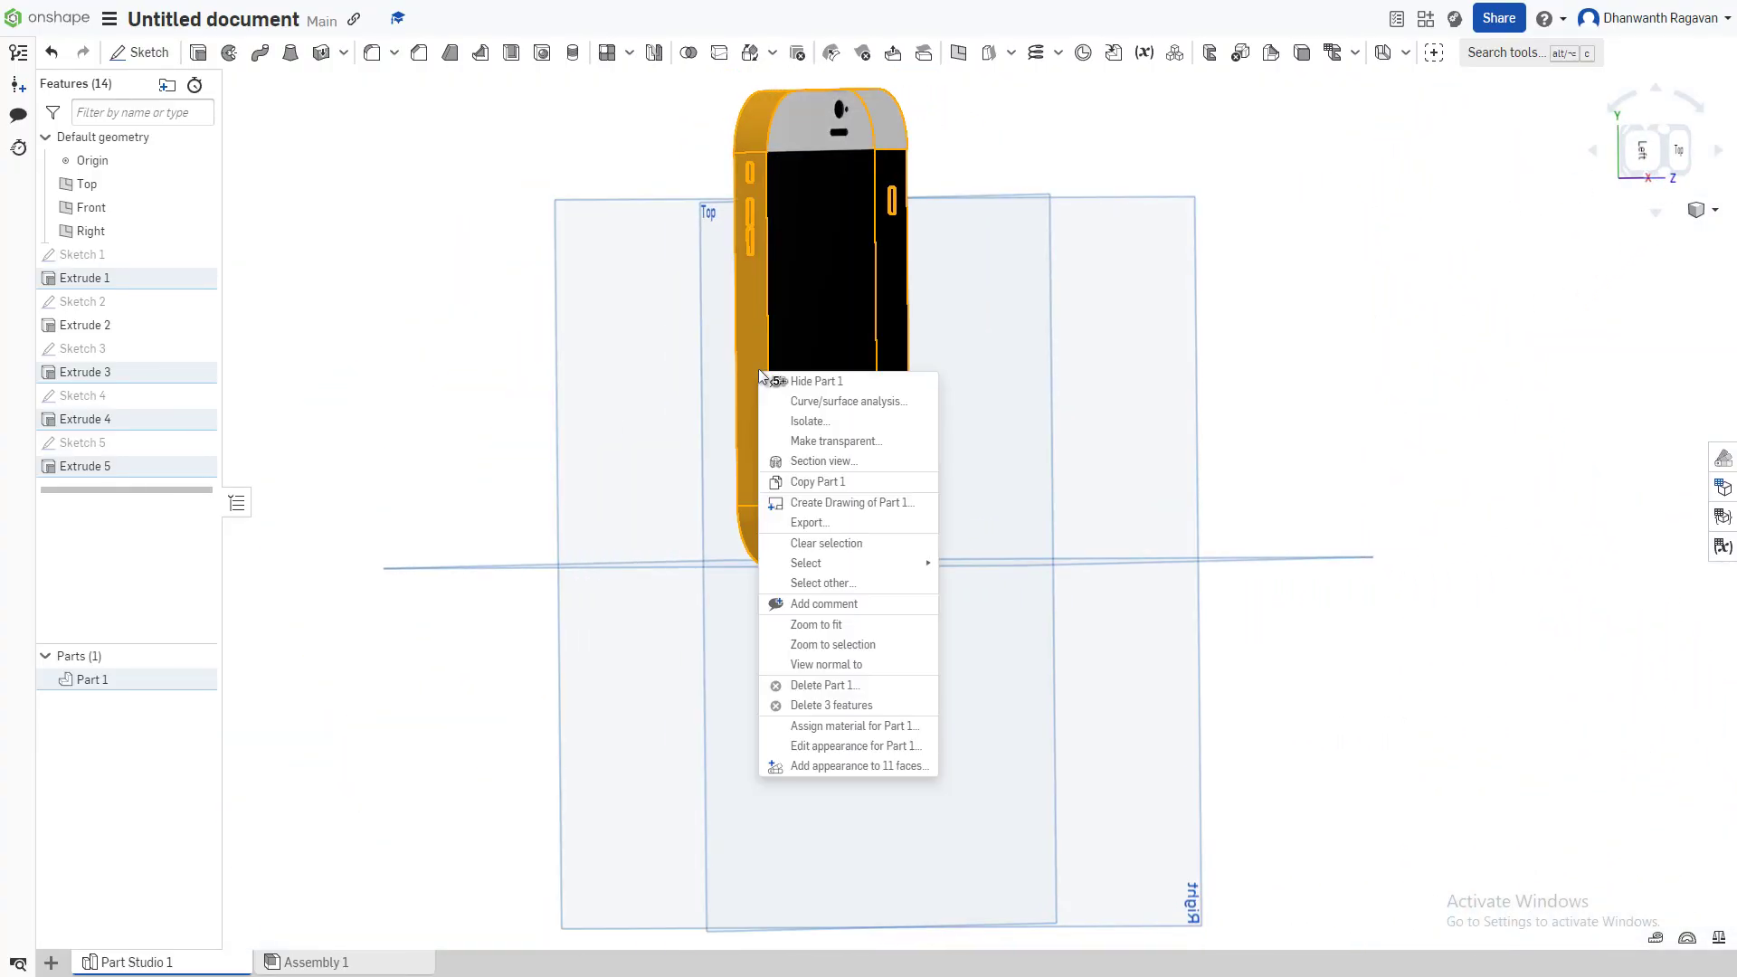
pyautogui.click(844, 776)
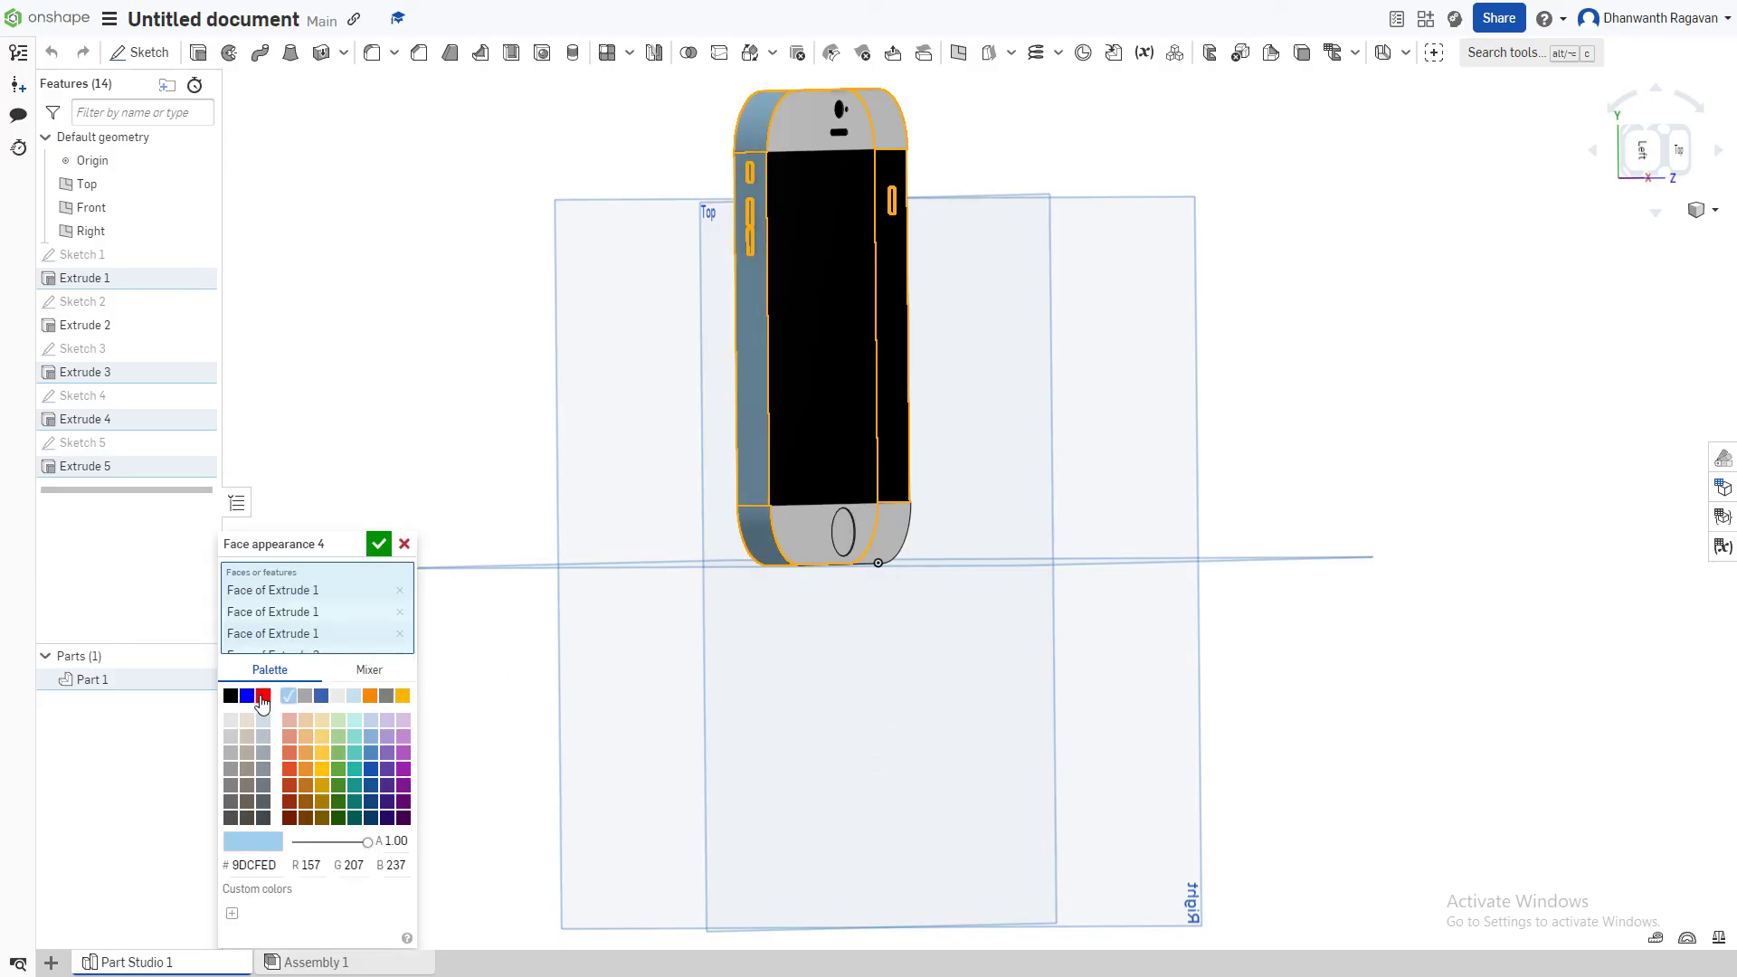
pyautogui.click(263, 696)
pyautogui.click(379, 543)
# - Apply a red face appearance to the rounded corner face between the right side and the speaker-hole end
pyautogui.click(1687, 172)
pyautogui.moveTo(900, 271); pyautogui.dragTo(1136, 437, button='right')
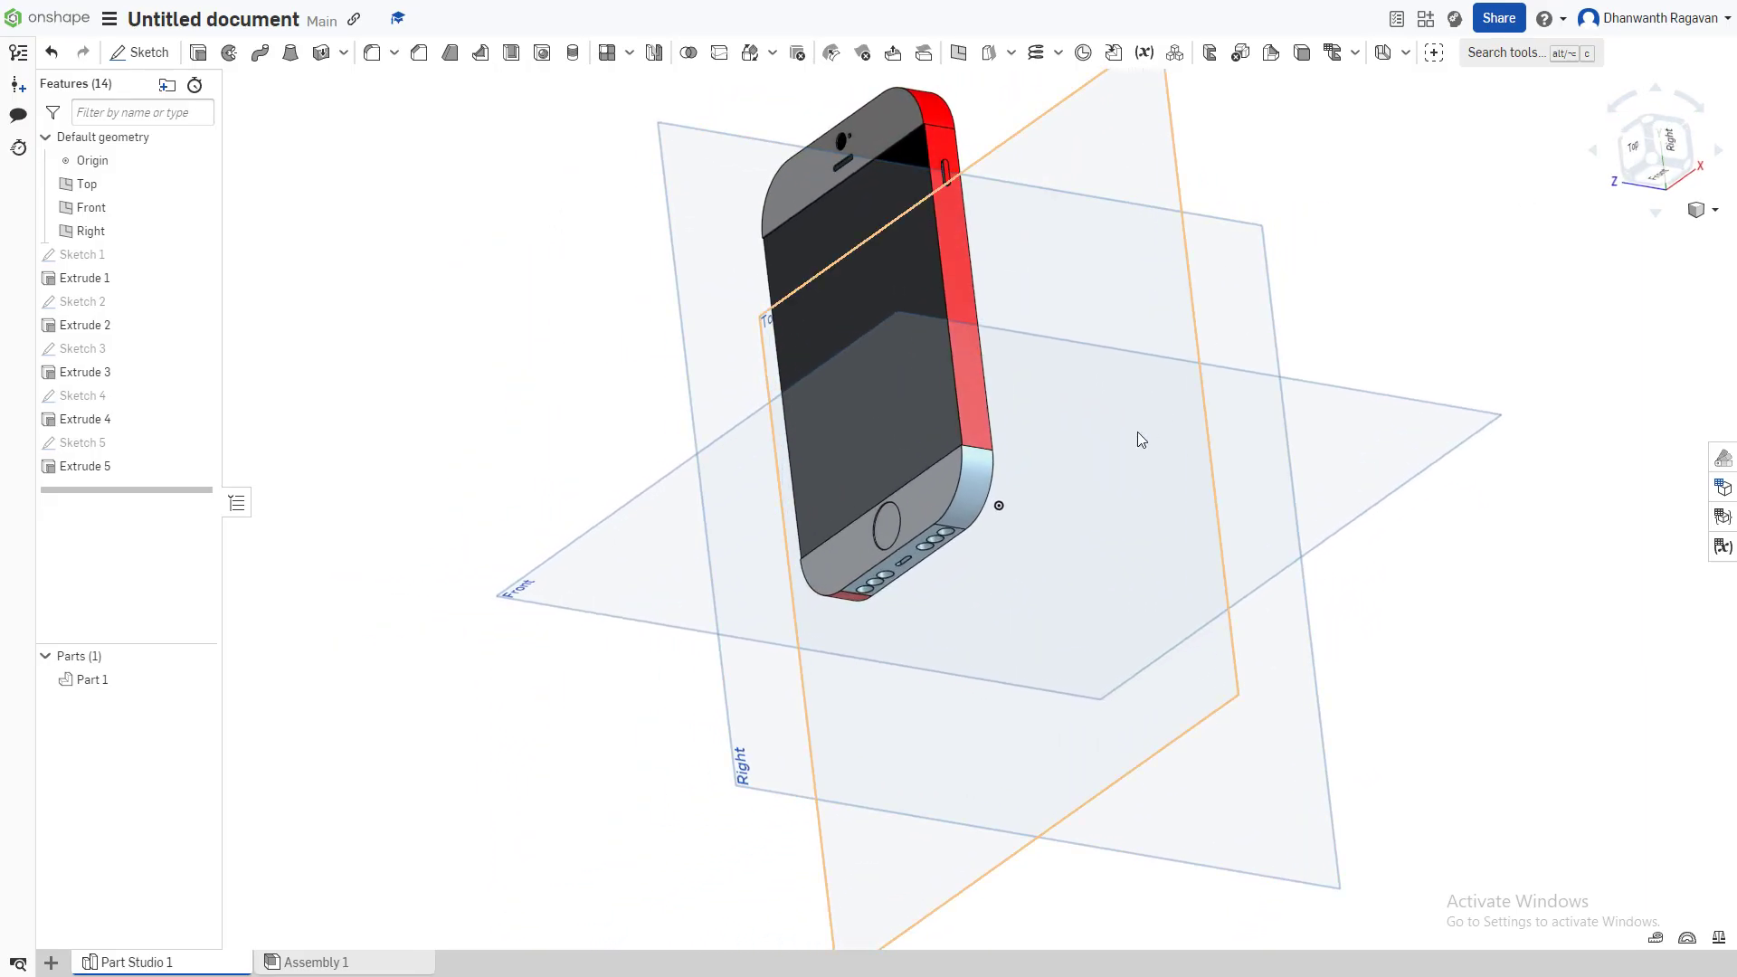
pyautogui.rightClick(969, 490)
pyautogui.click(1105, 967)
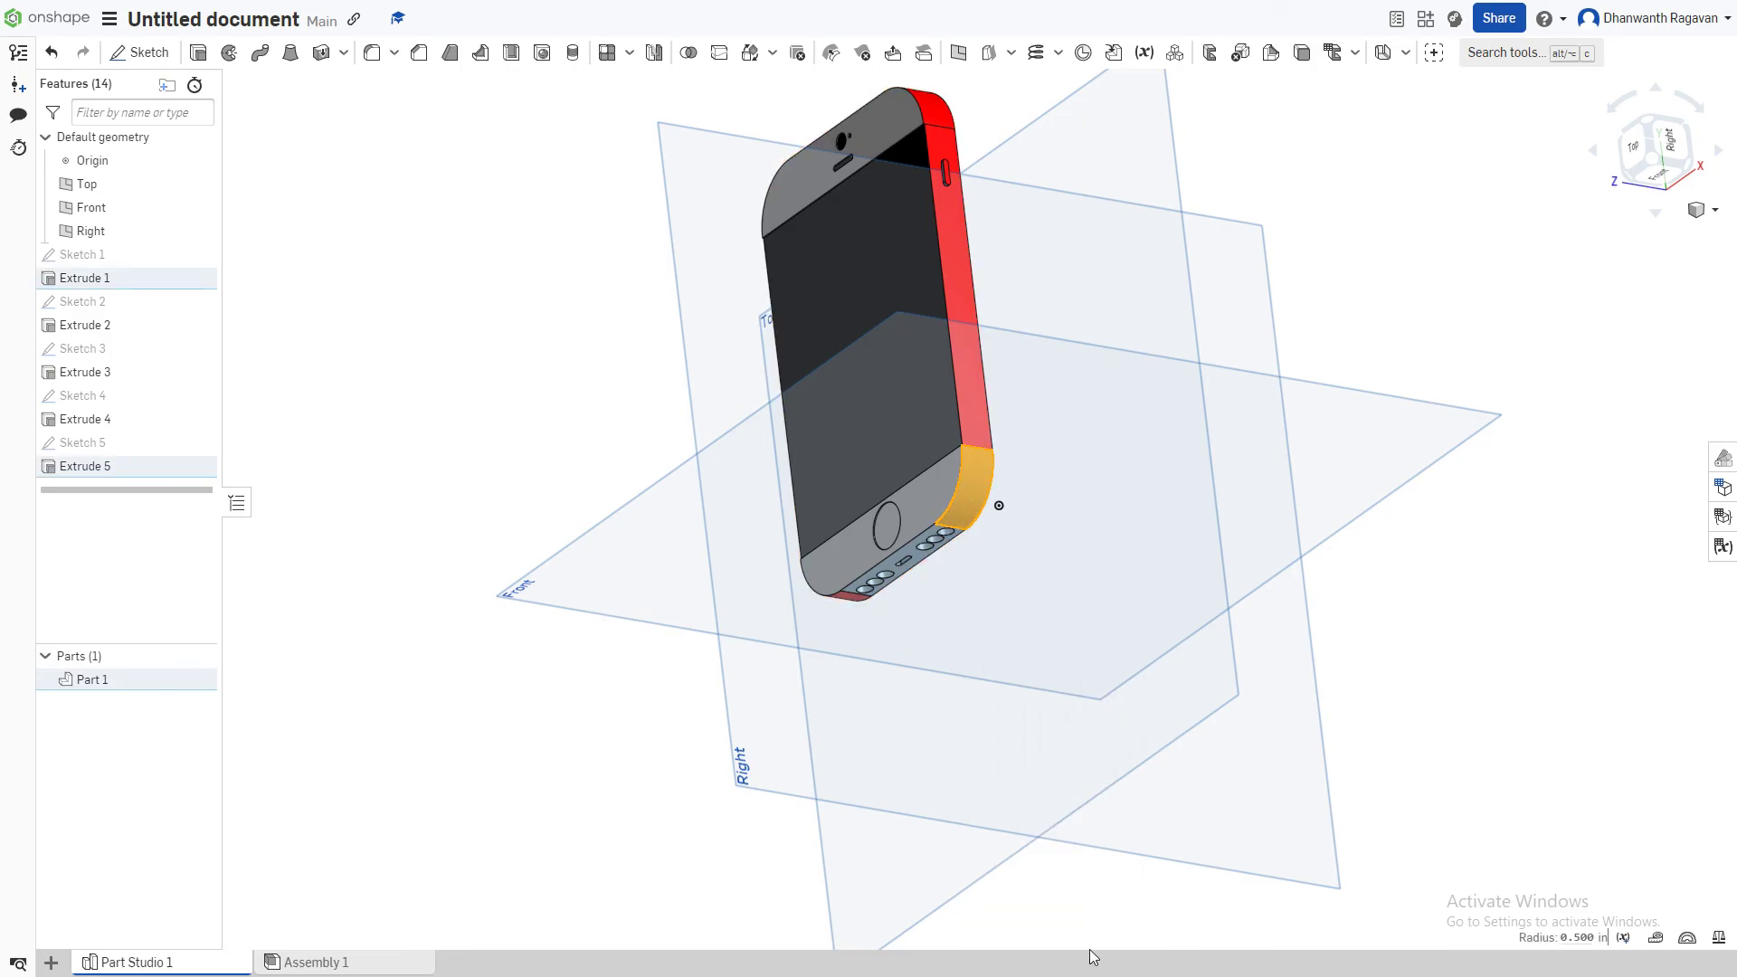
pyautogui.click(263, 696)
pyautogui.click(378, 596)
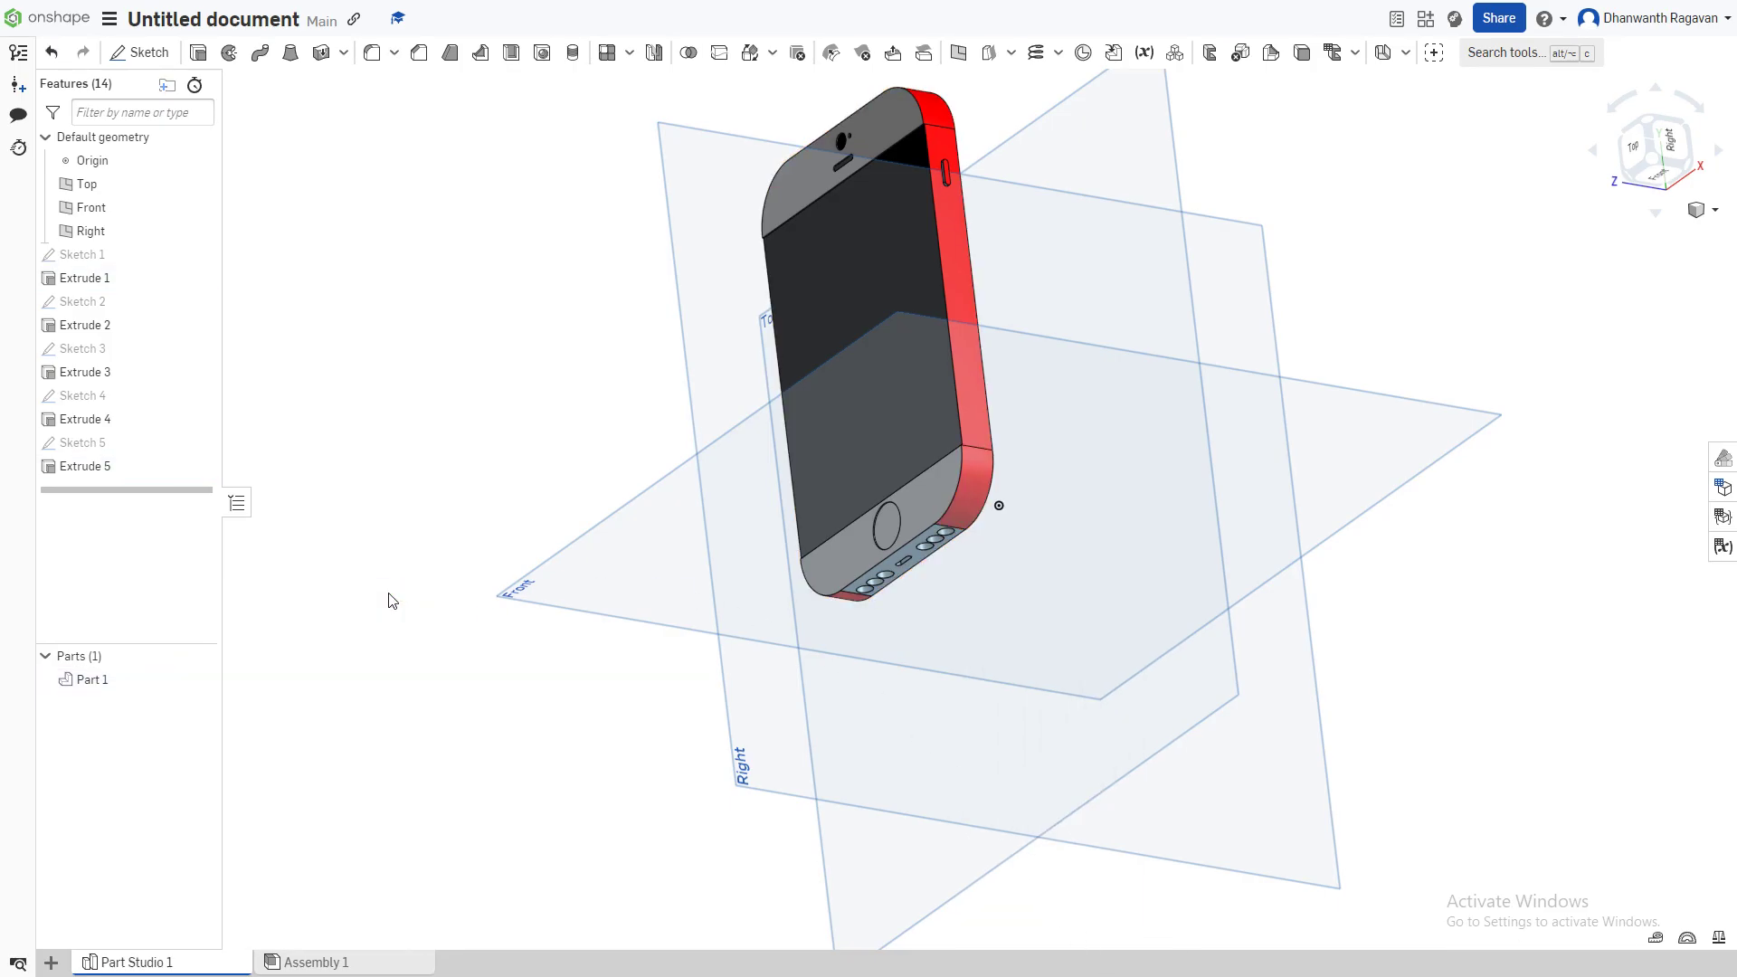
# - Apply a red face appearance to the phone's bottom end face around the speaker holes and port slot
pyautogui.moveTo(902, 492); pyautogui.dragTo(928, 553, button='right')
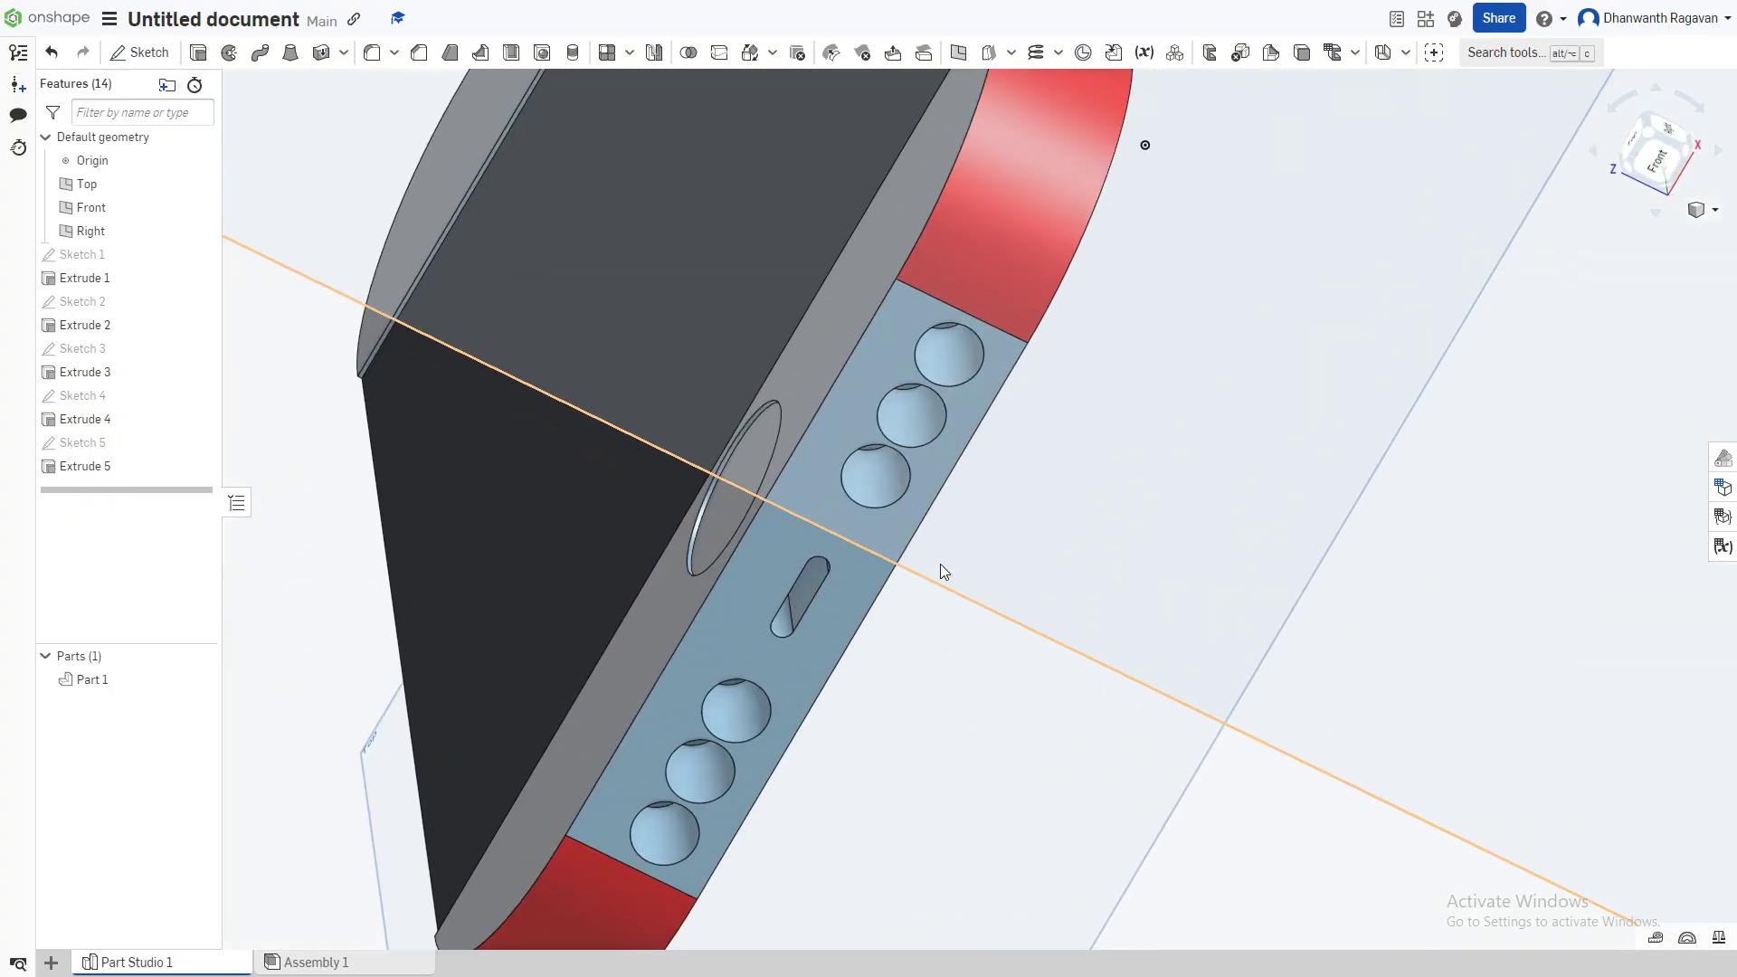
pyautogui.scroll(10, 940, 563)
pyautogui.click(861, 548)
pyautogui.moveTo(861, 549); pyautogui.dragTo(1318, 485, button='right')
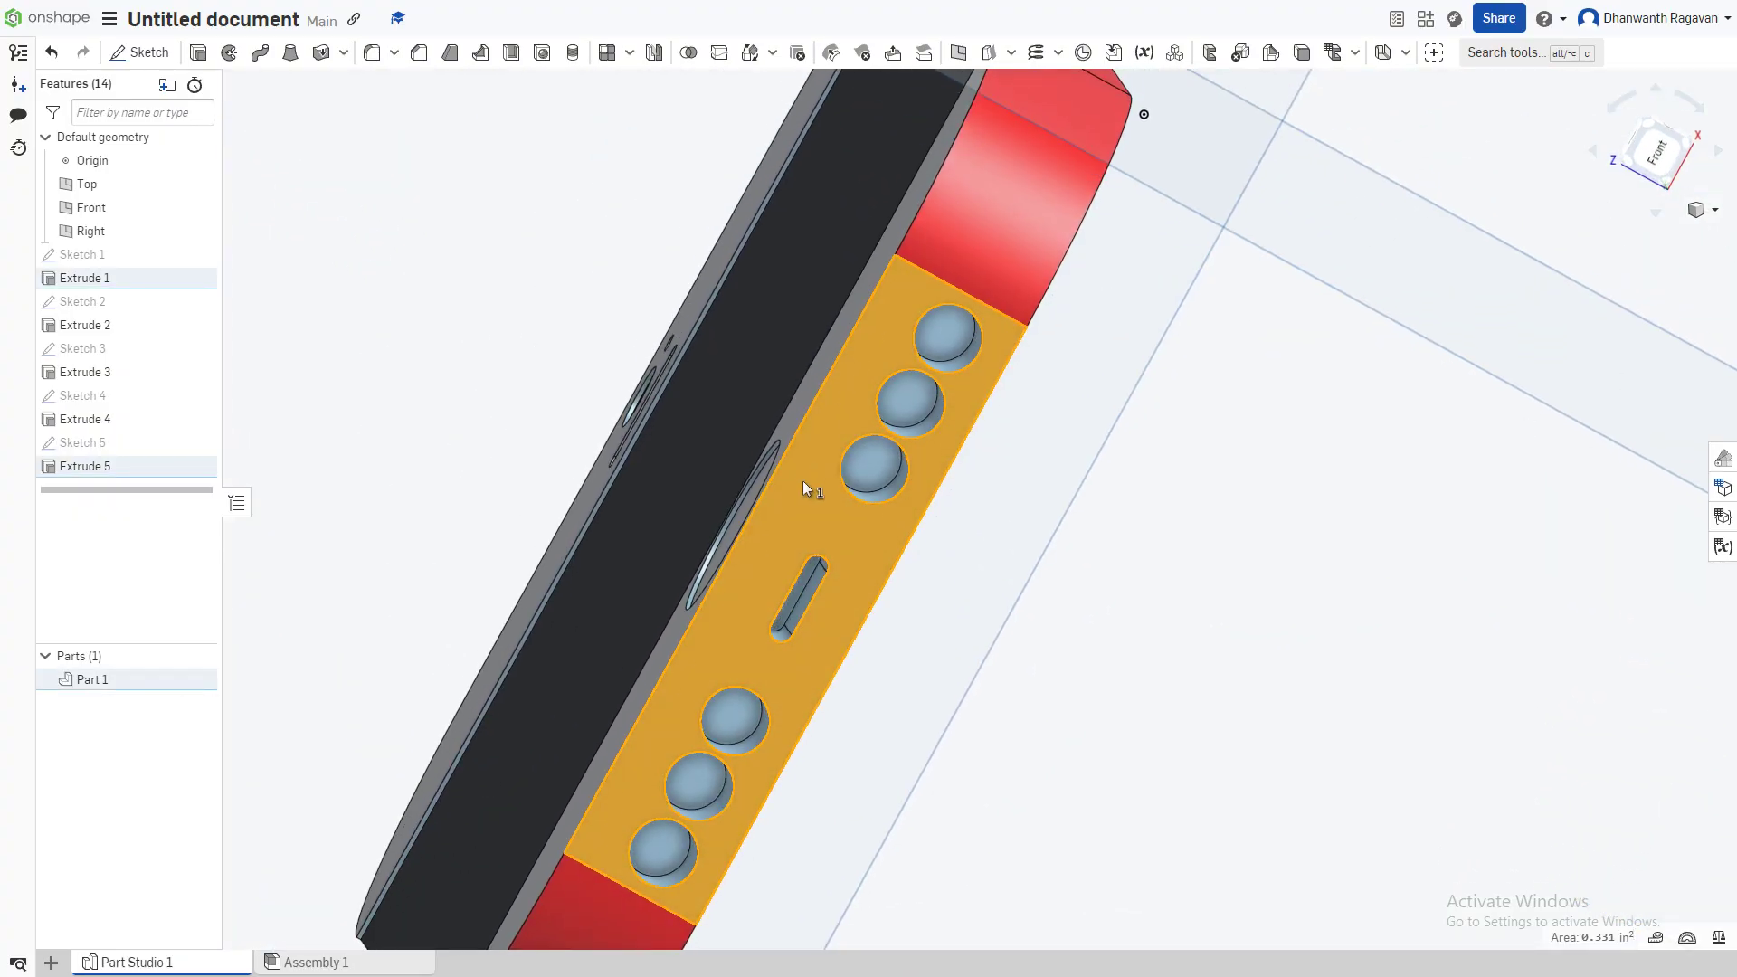
pyautogui.rightClick(868, 556)
pyautogui.click(904, 557)
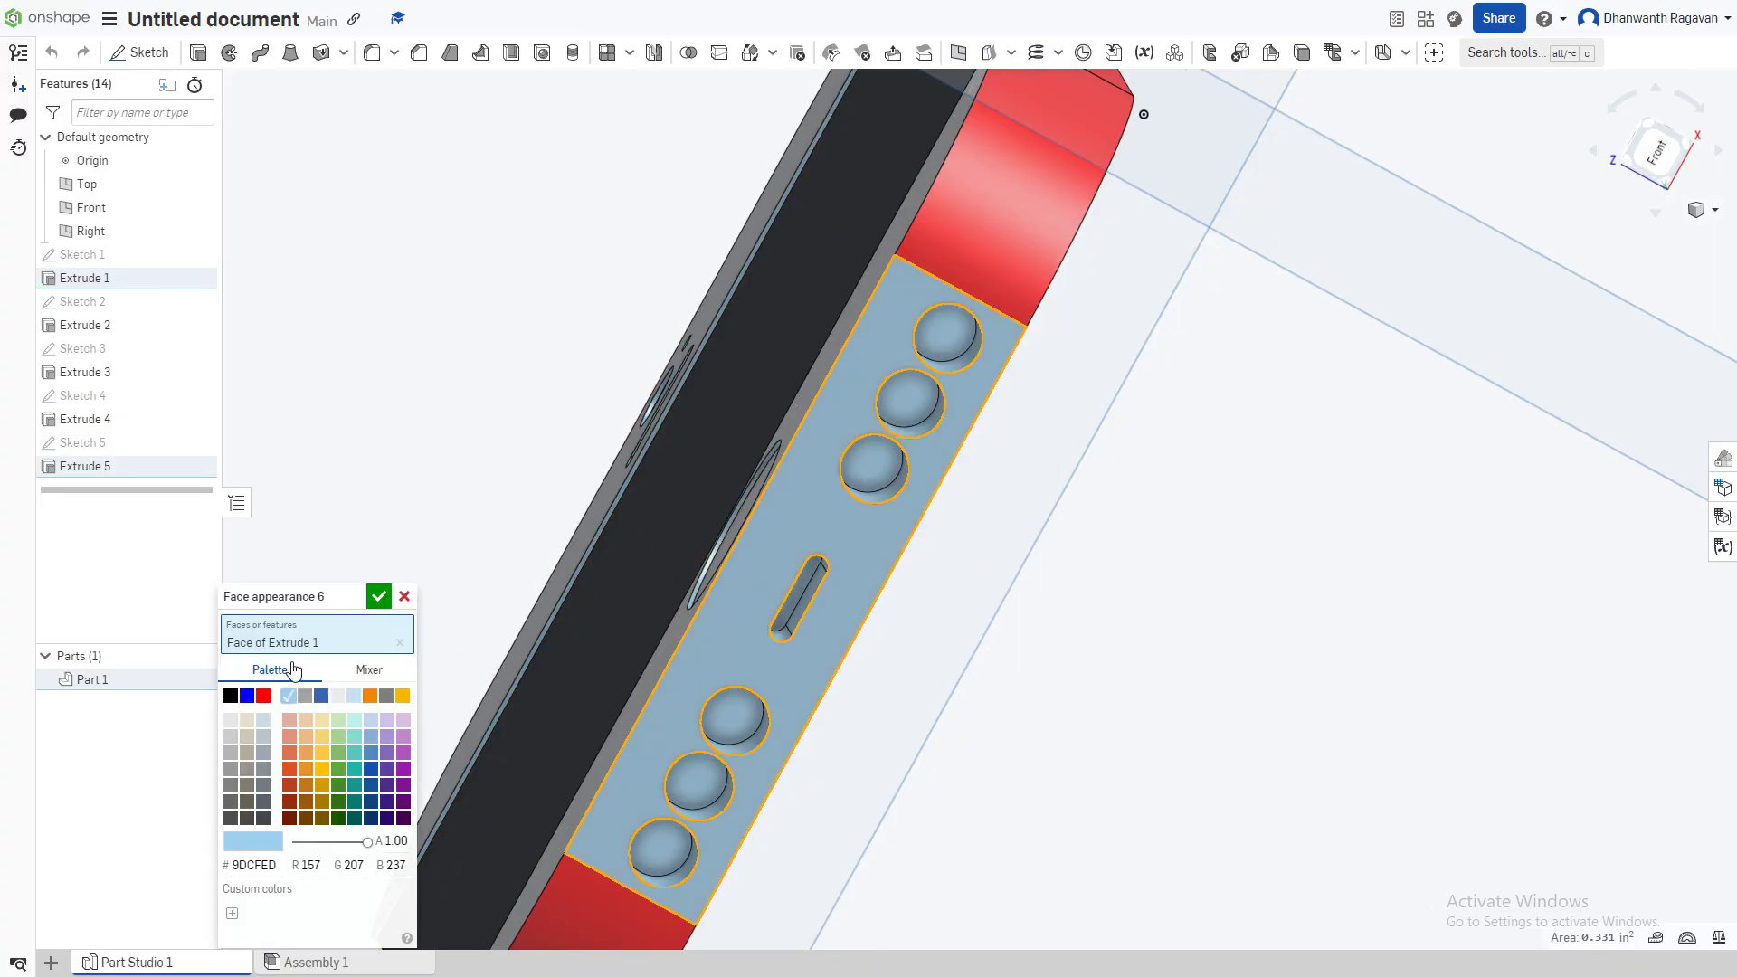
pyautogui.click(264, 696)
pyautogui.click(378, 596)
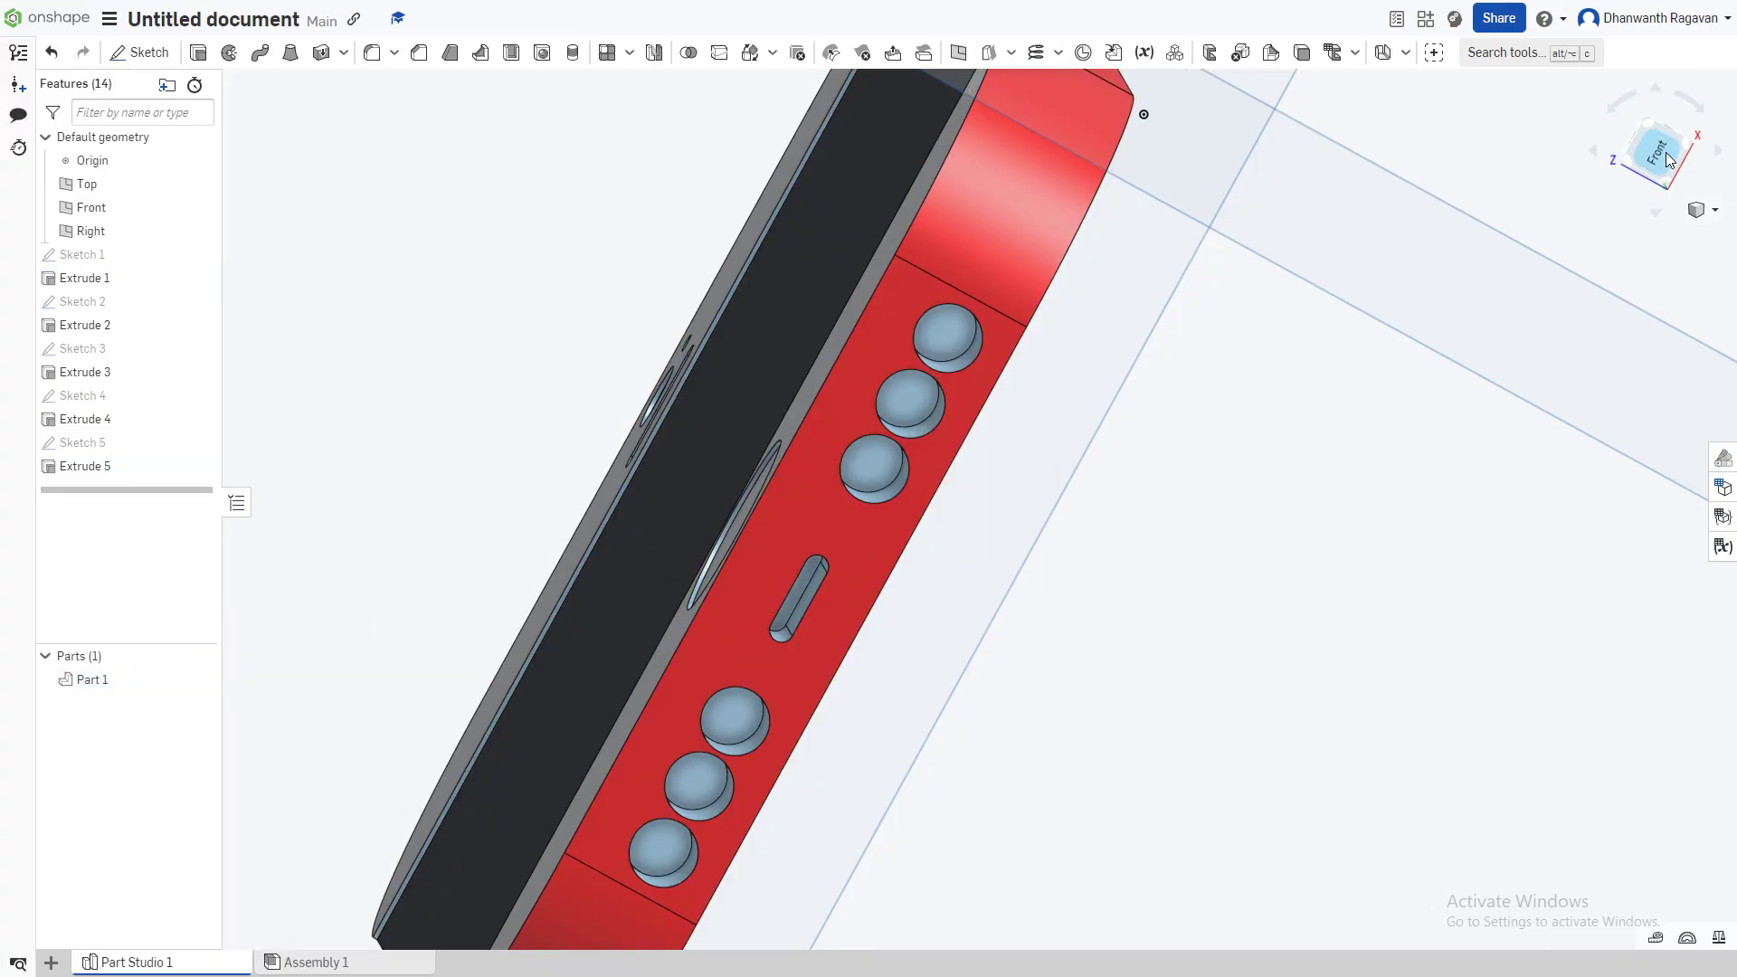
# - Check the colouring of the phone's back and side faces from behind
pyautogui.moveTo(1655, 148); pyautogui.dragTo(1650, 247)
pyautogui.hotkey('shift', '5')
pyautogui.moveTo(853, 298); pyautogui.dragTo(1113, 236, button='right')
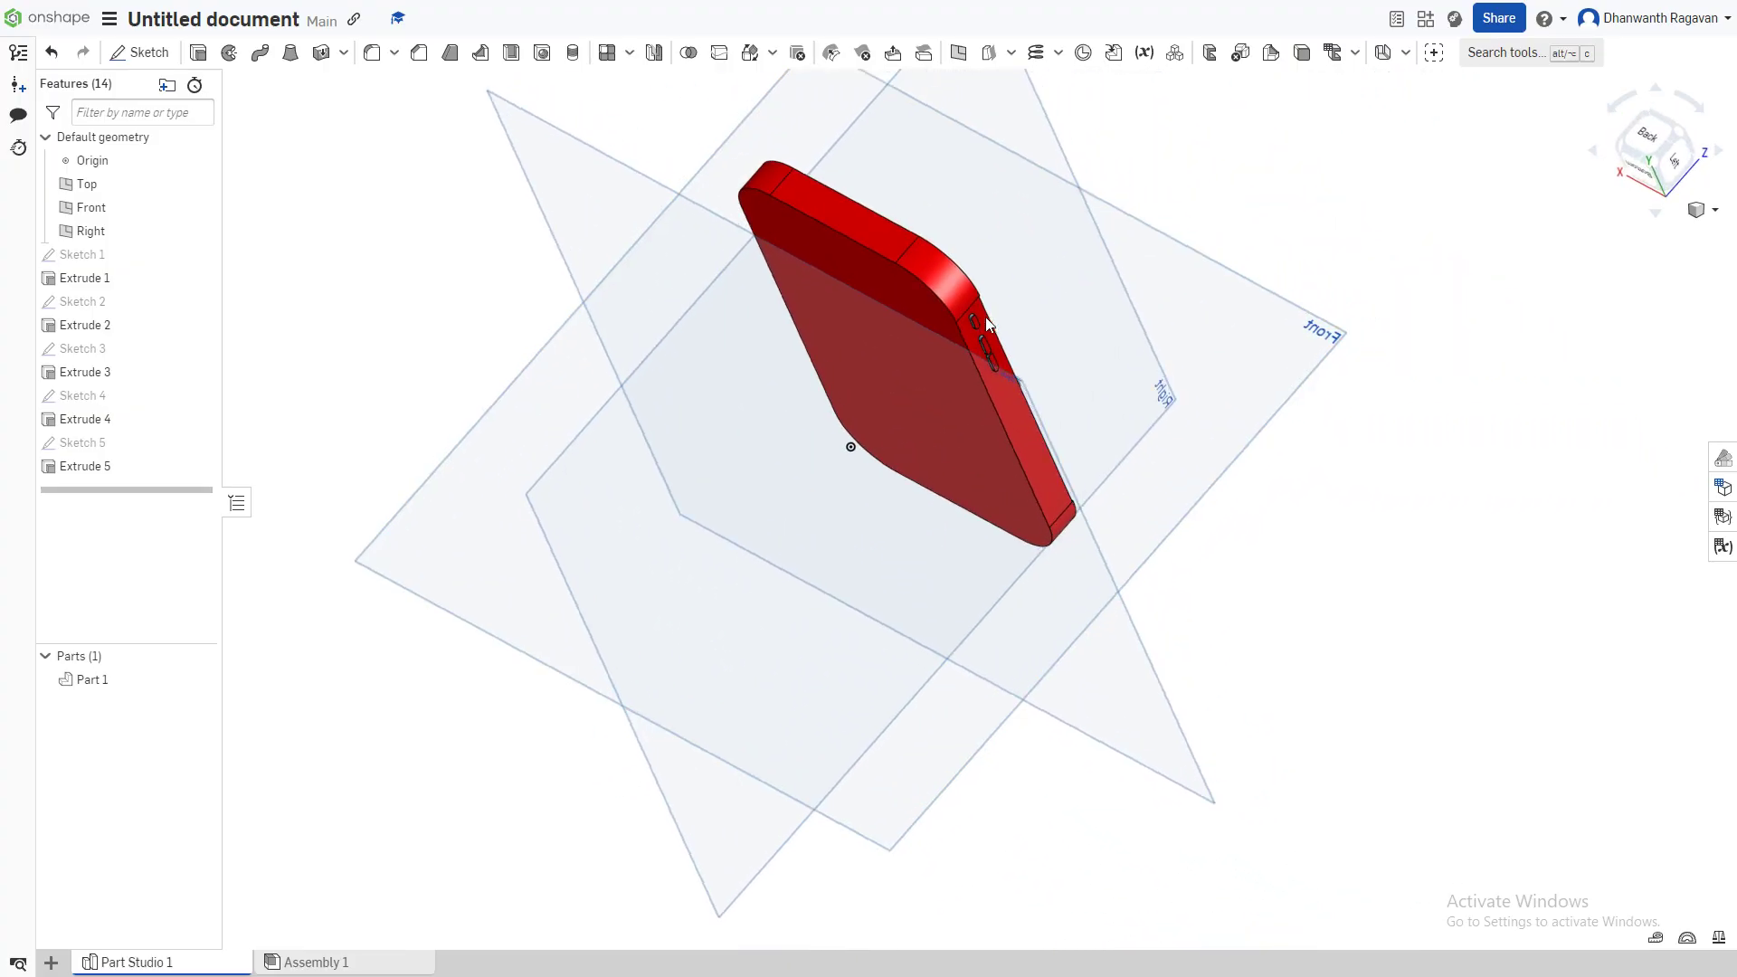